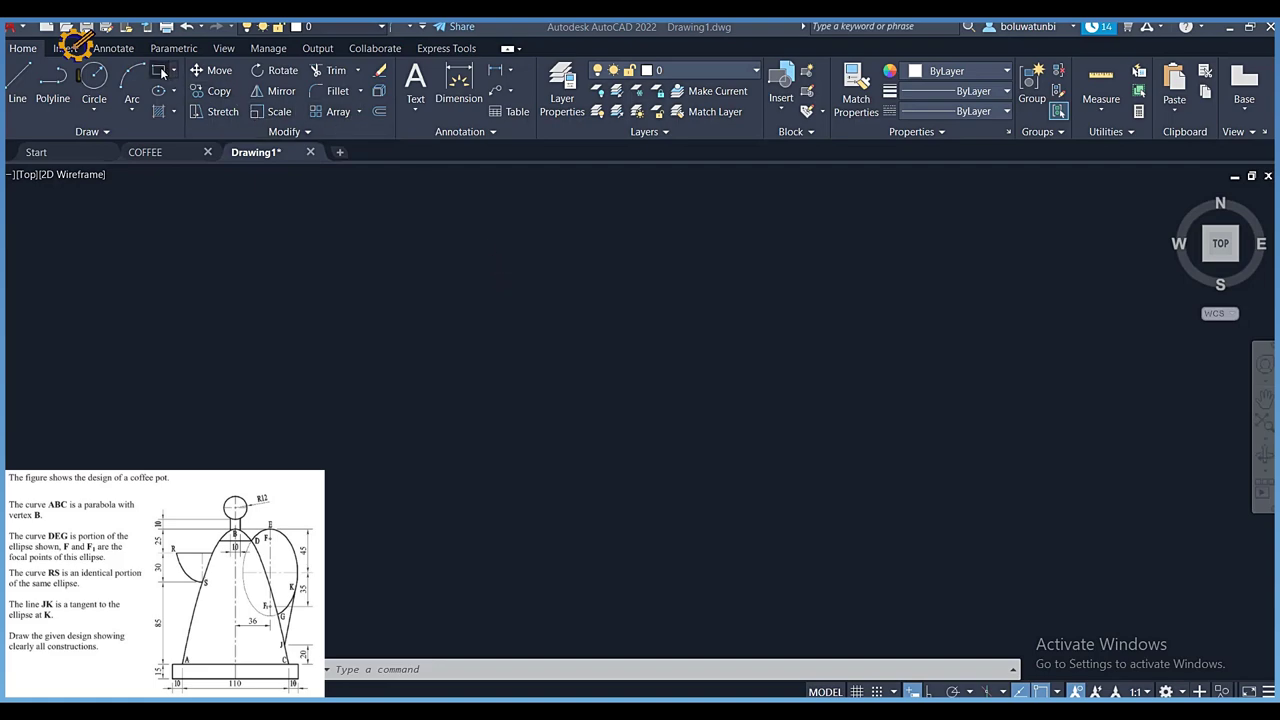
# Draw a 110 by 15 rectangle for the coffee pot's base
pyautogui.click(465, 619)
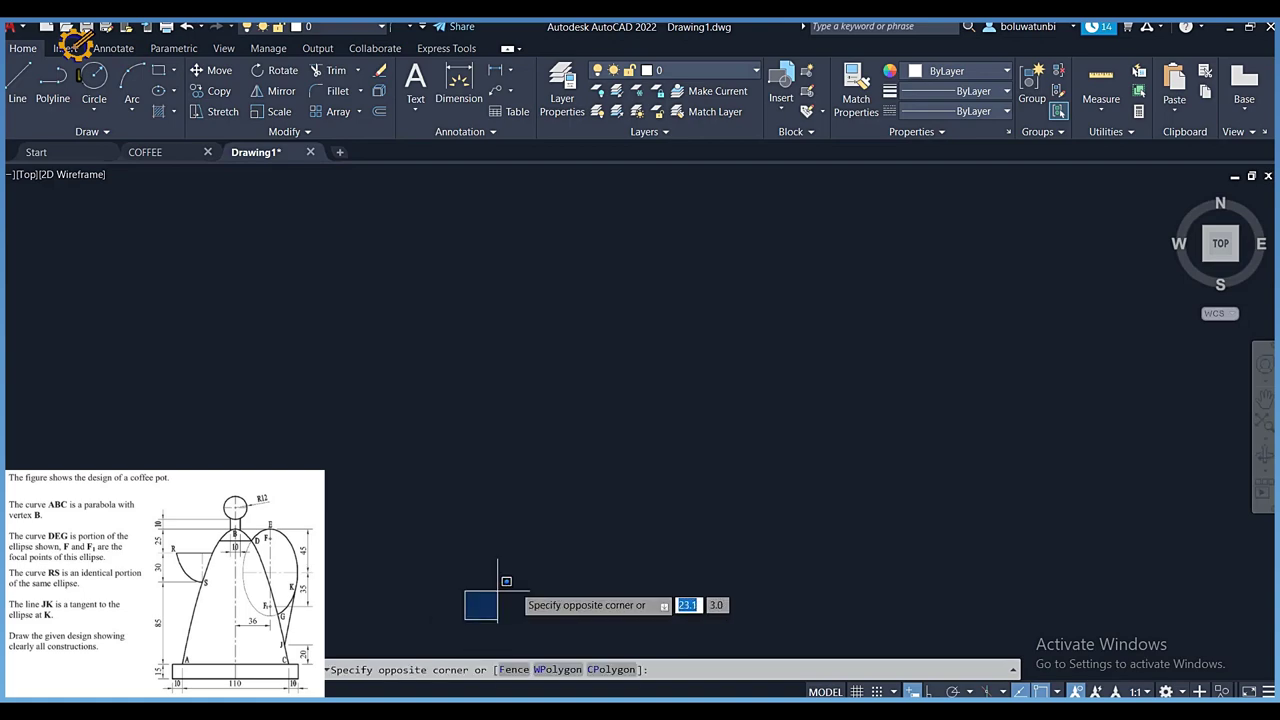
pyautogui.click(655, 556)
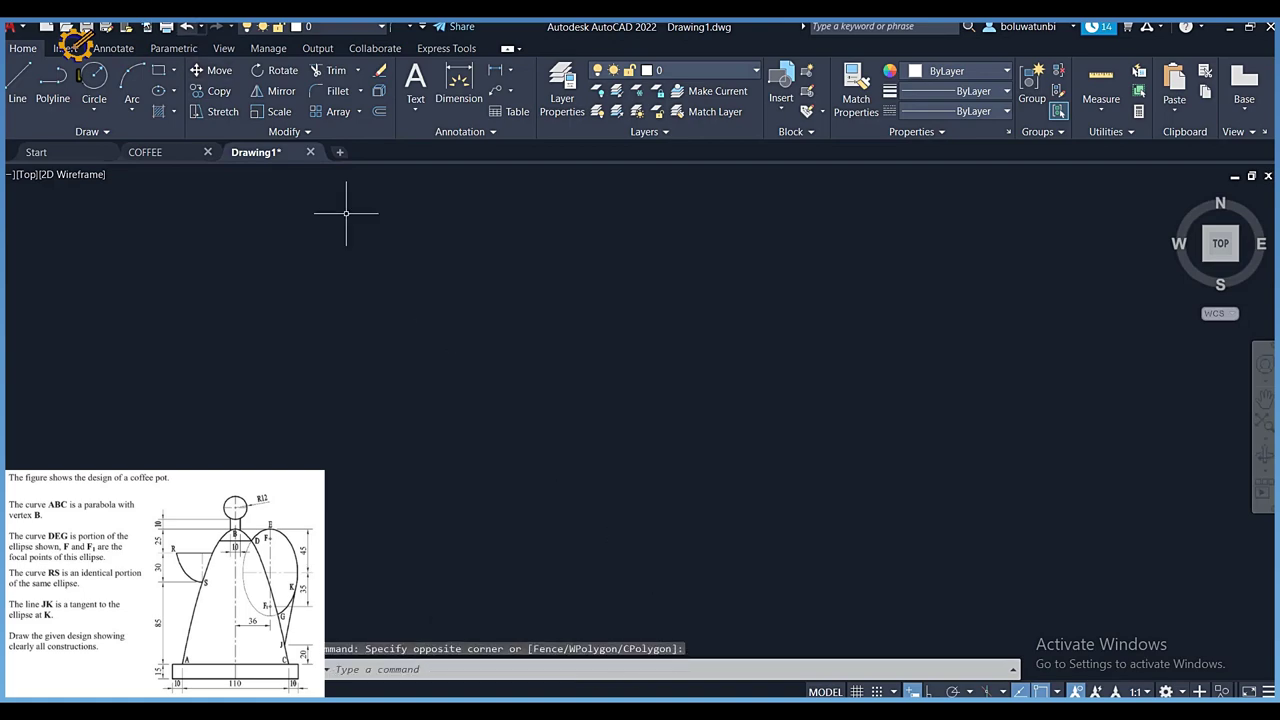
pyautogui.click(158, 70)
pyautogui.click(511, 591)
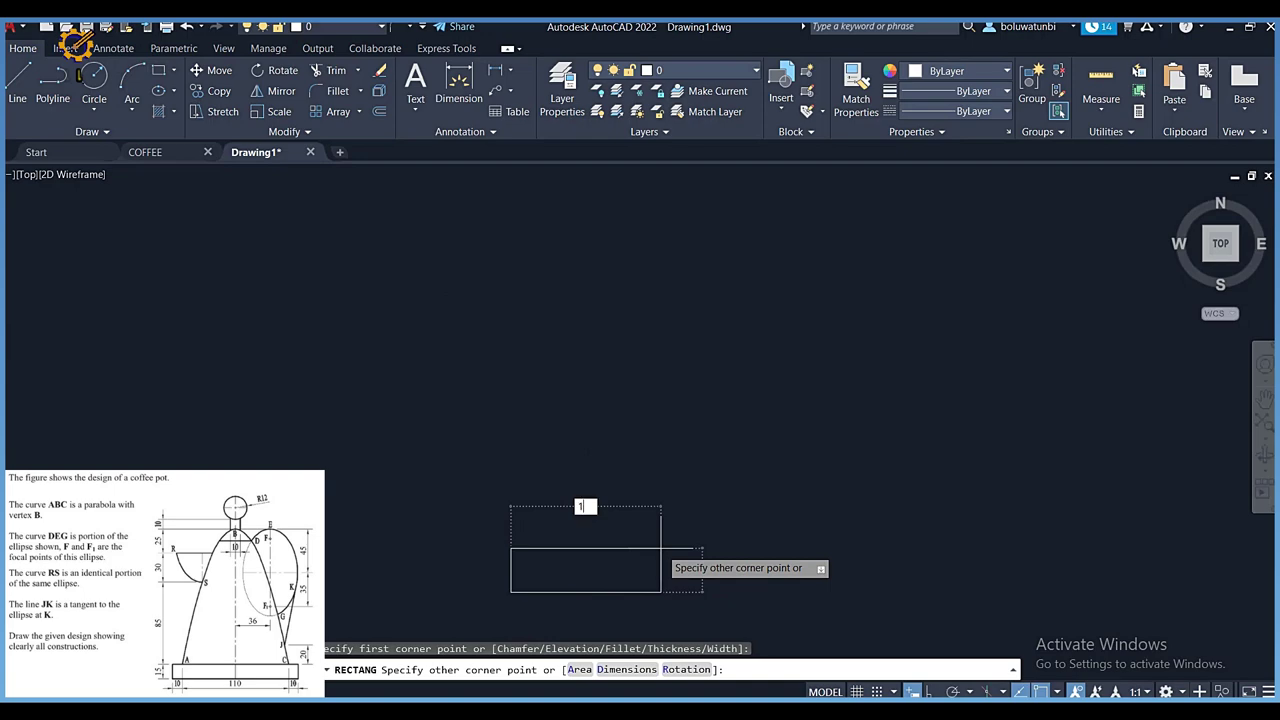
pyautogui.press('Tab')
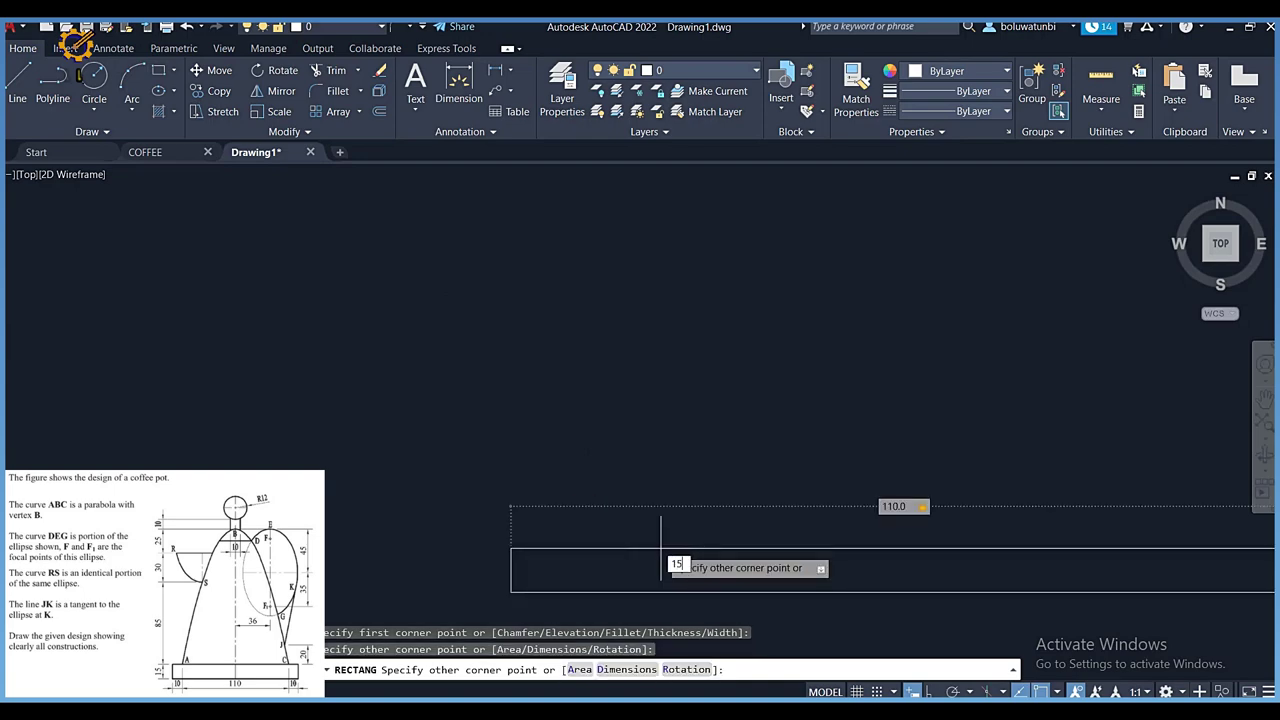
pyautogui.press('Return')
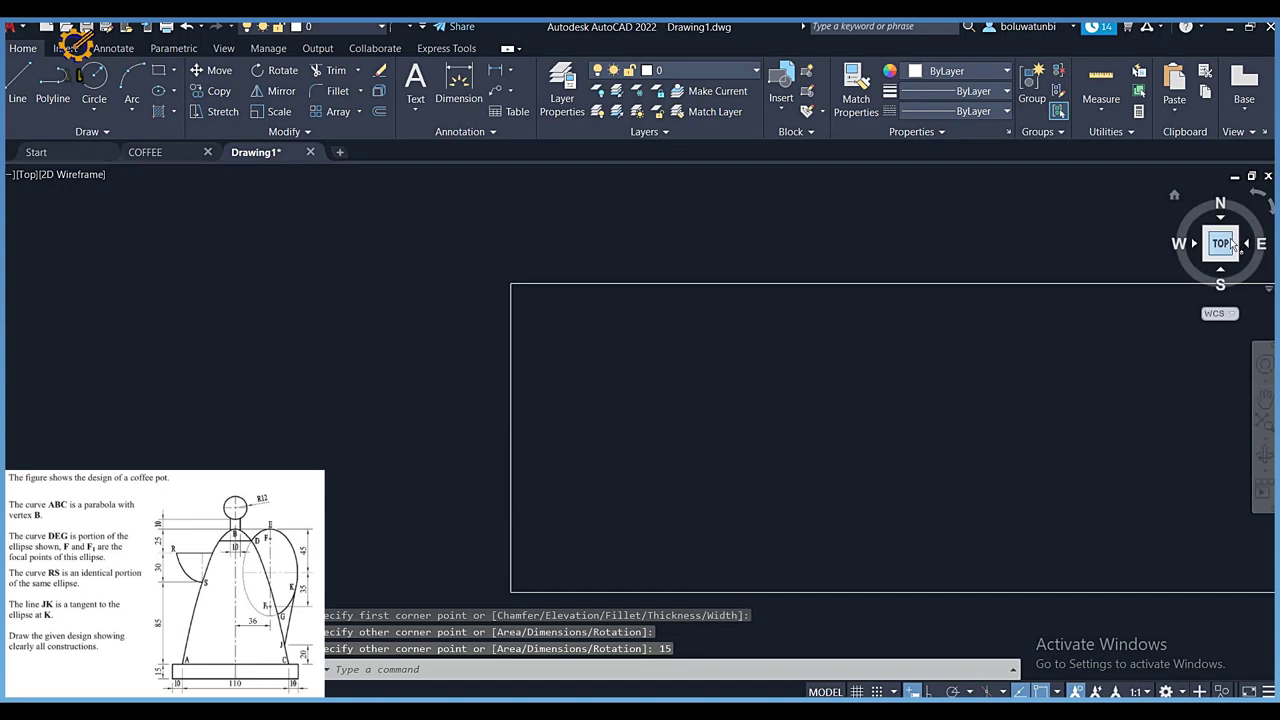
# Move the UCS origin to a point below and to the left of the base rectangle
pyautogui.scroll(-4, 920, 366)
pyautogui.moveTo(920, 366); pyautogui.dragTo(910, 509, button='middle')
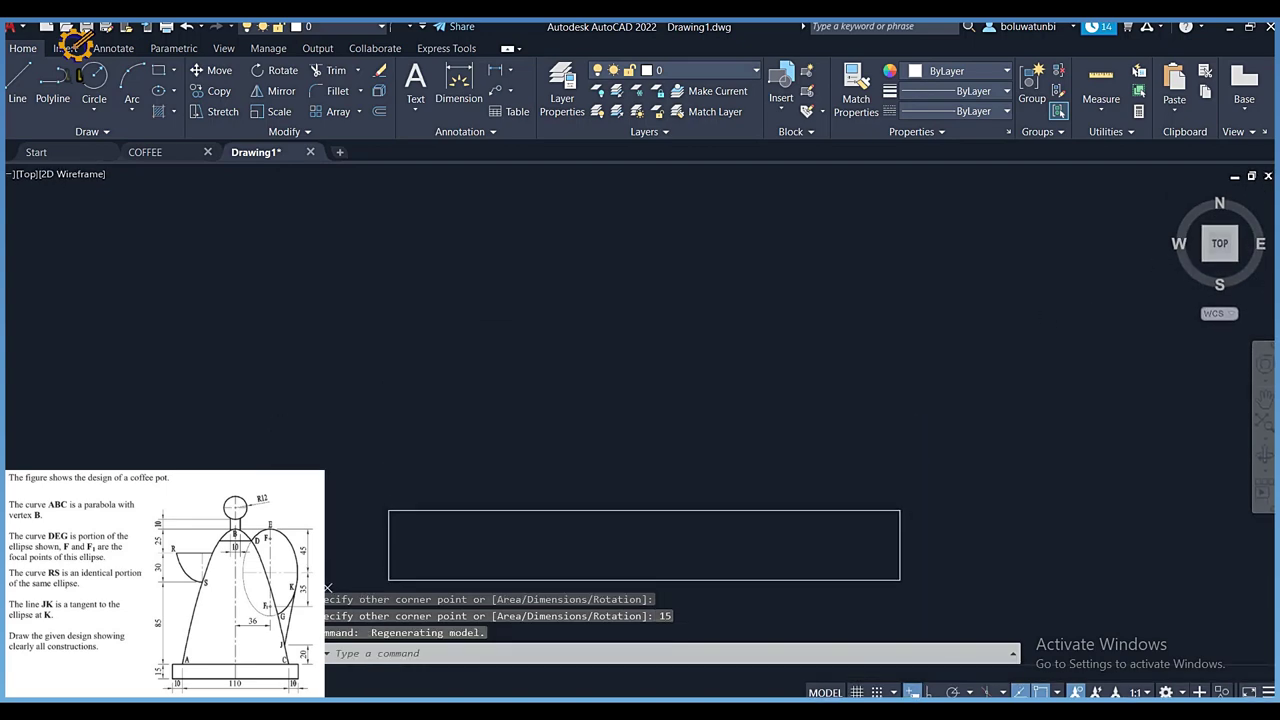
pyautogui.moveTo(429, 604); pyautogui.dragTo(429, 596, button='middle')
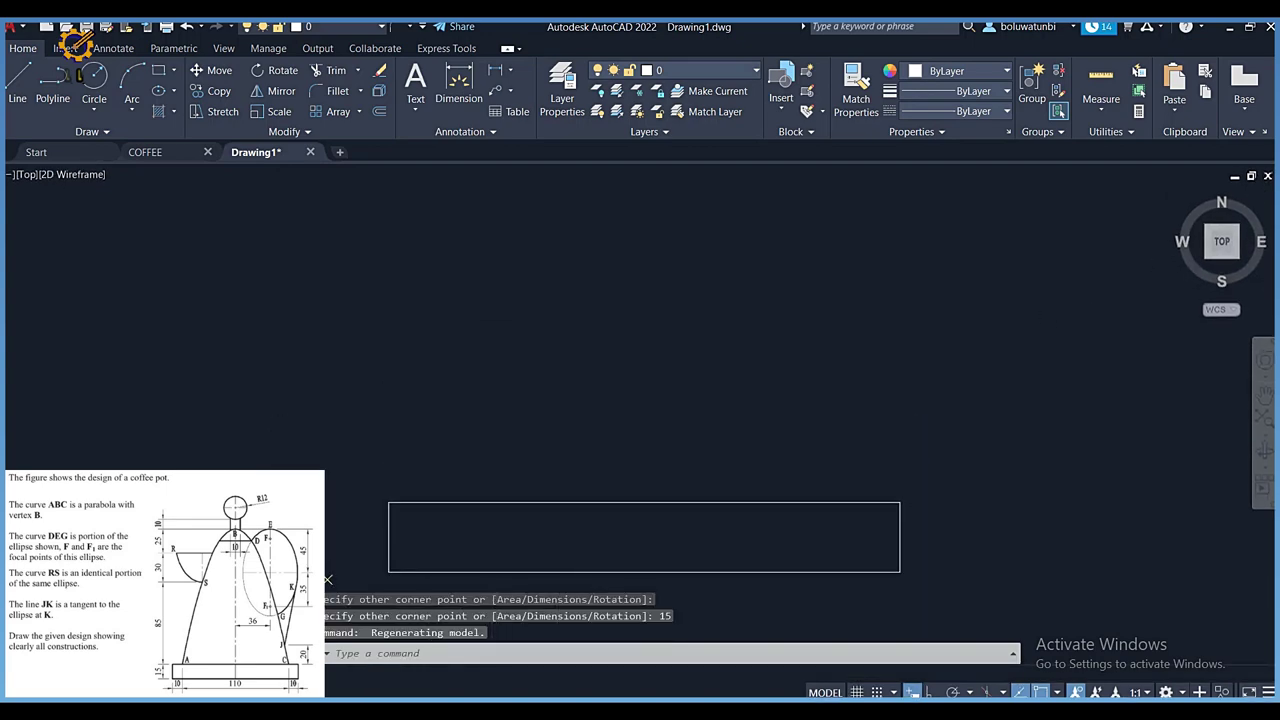
pyautogui.click(333, 657)
pyautogui.click(333, 657)
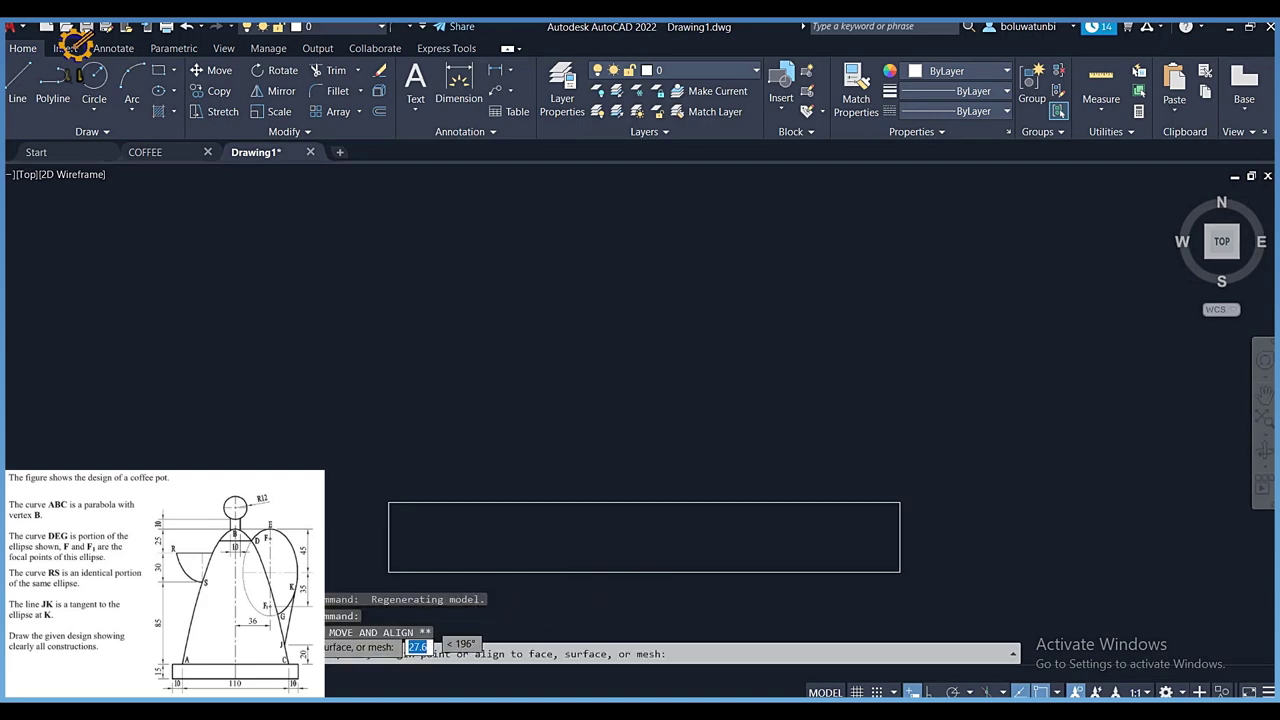
pyautogui.click(333, 657)
pyautogui.moveTo(532, 413); pyautogui.dragTo(532, 462, button='middle')
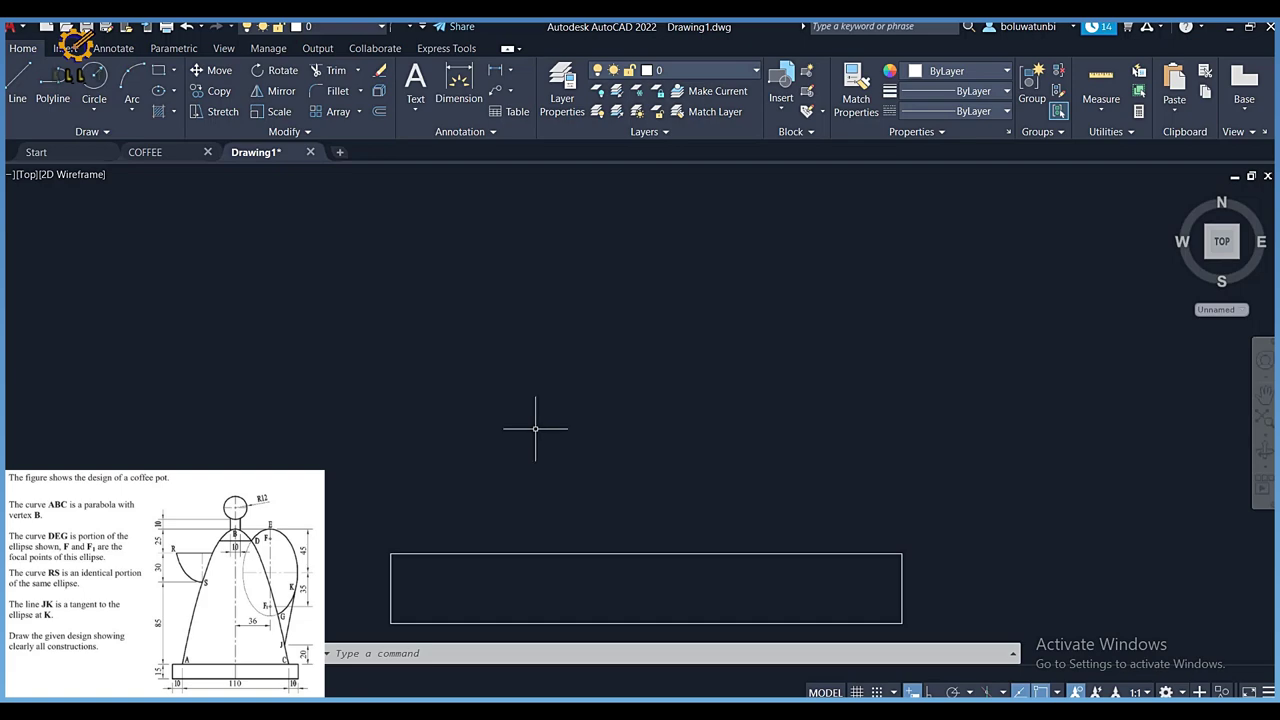
# Offset the base rectangle's top edge upward by 140
pyautogui.click(378, 113)
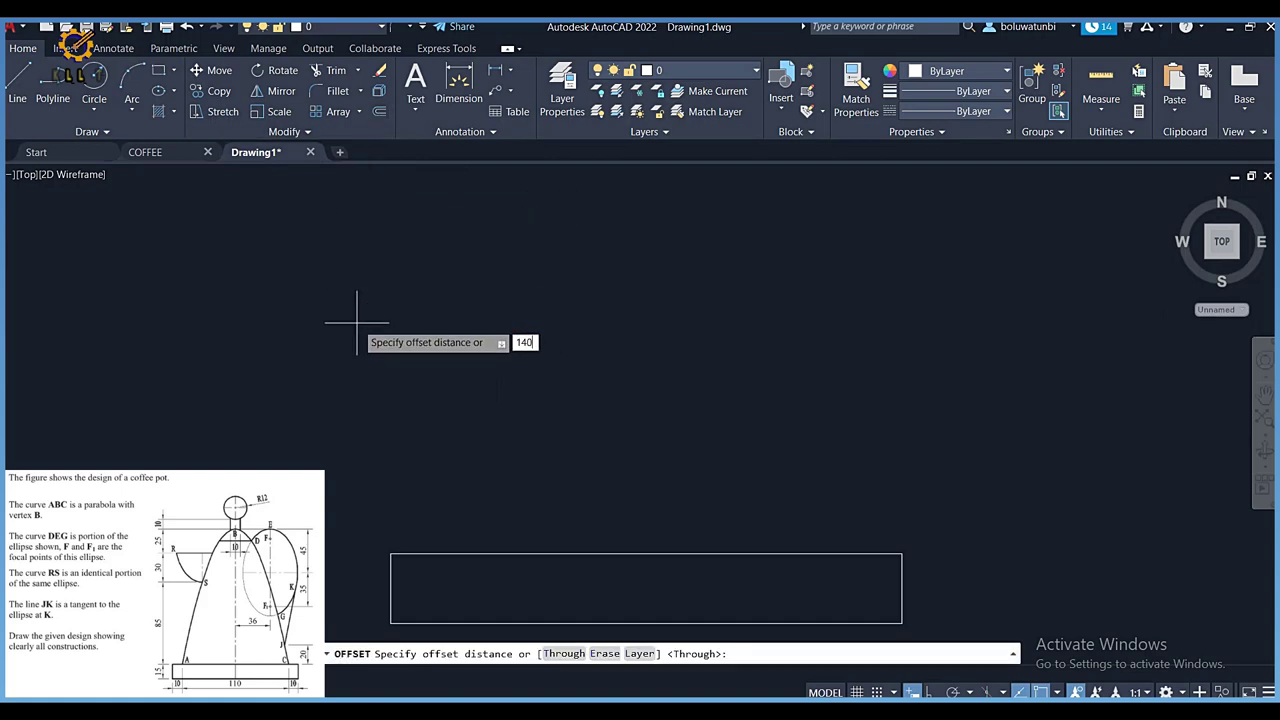
pyautogui.press('Return')
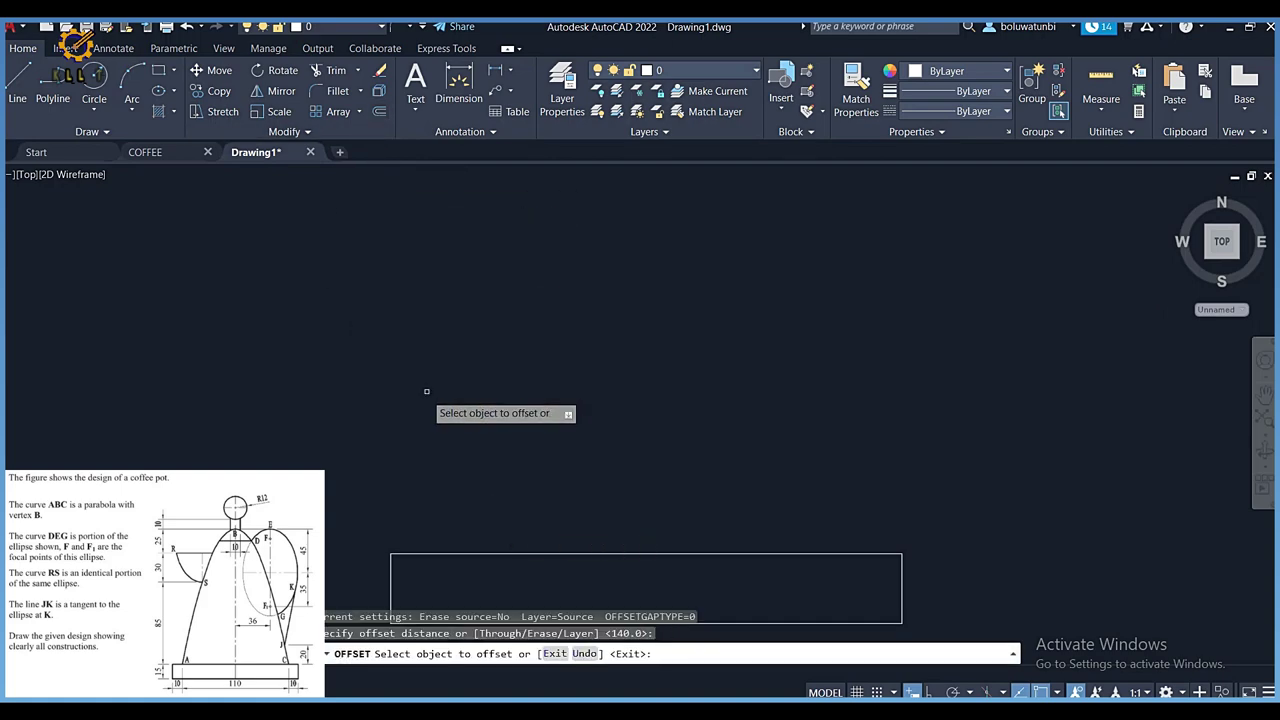
pyautogui.click(448, 550)
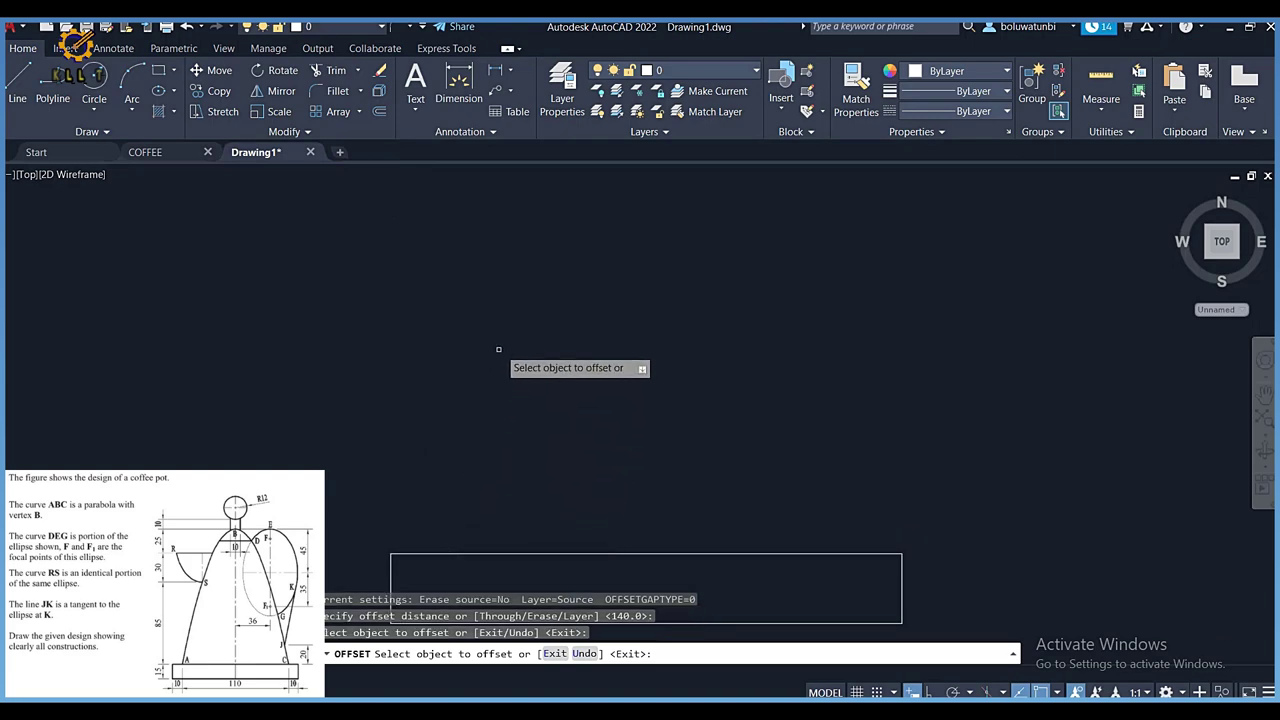
pyautogui.click(471, 553)
pyautogui.click(514, 266)
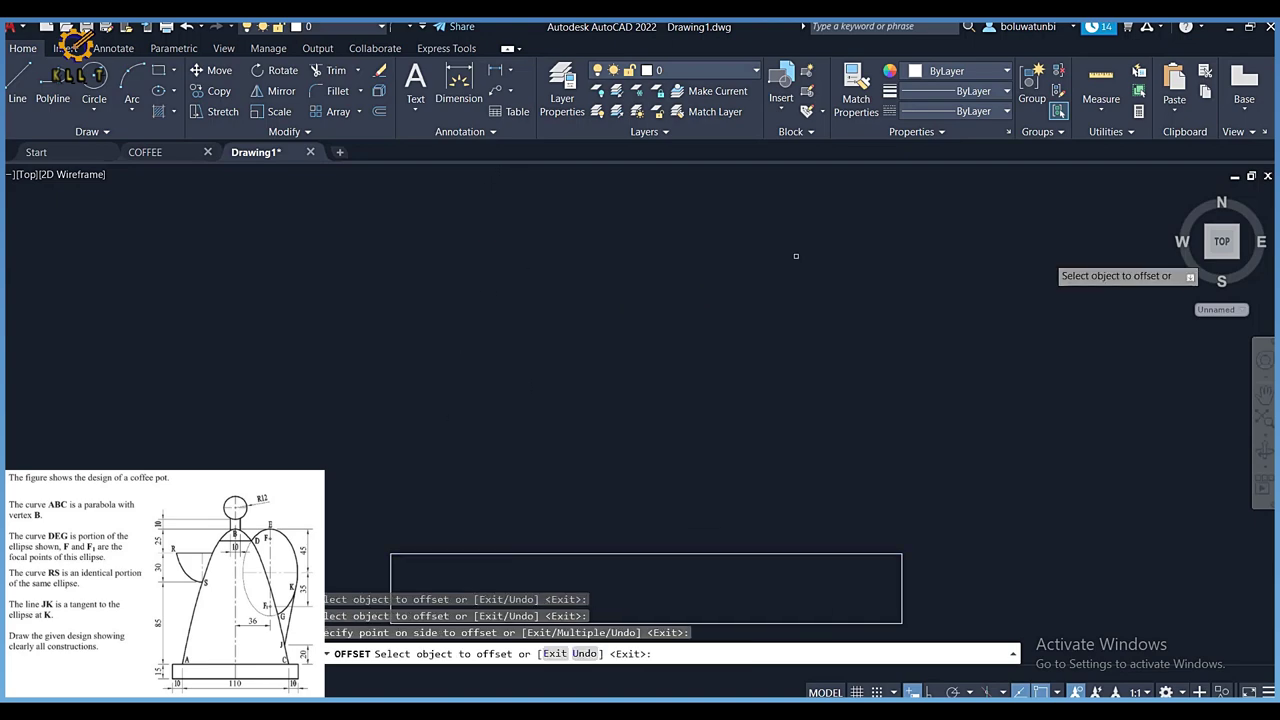
pyautogui.click(1224, 244)
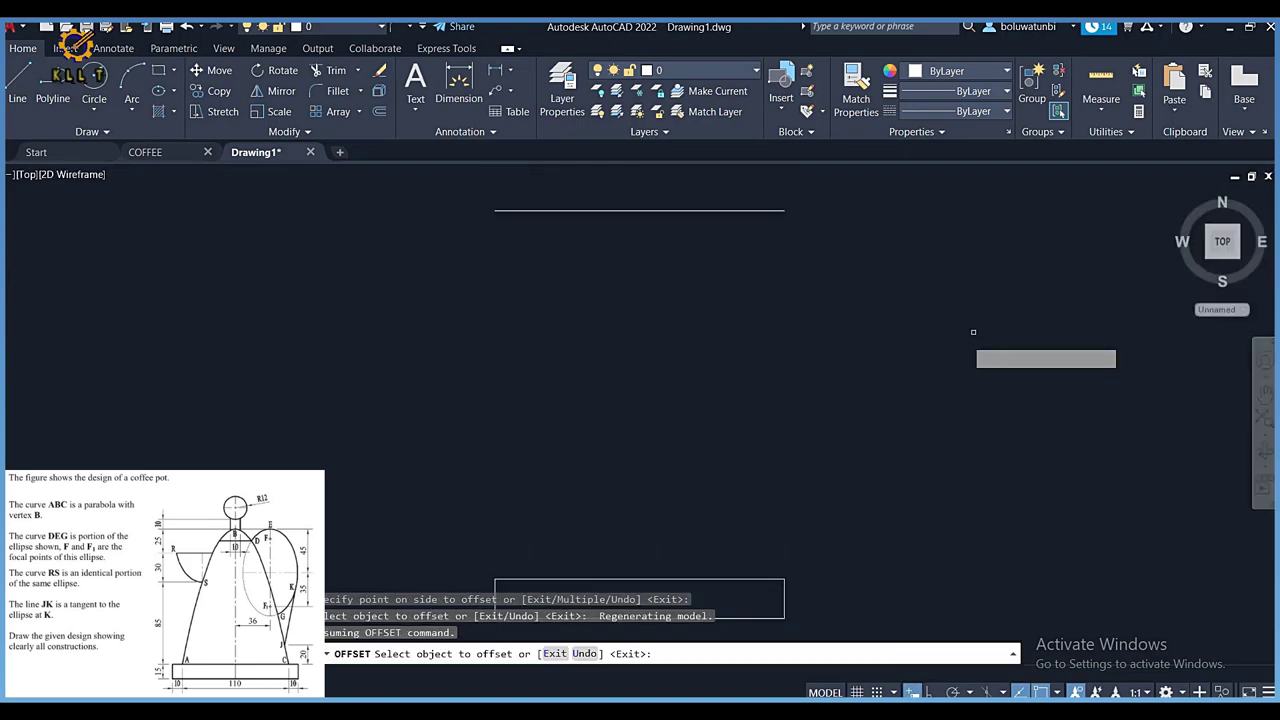
pyautogui.press('Escape')
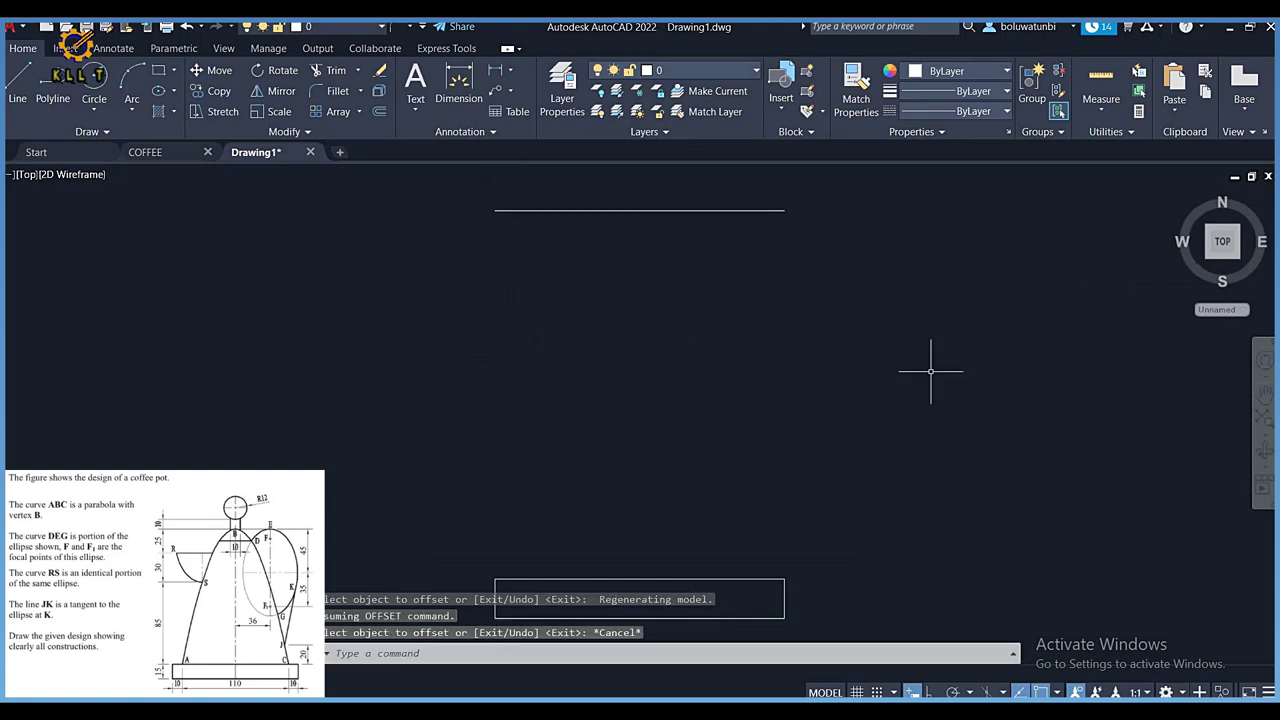
# Extend the base rectangle's left and right edges up to the offset line
pyautogui.click(359, 72)
pyautogui.click(343, 127)
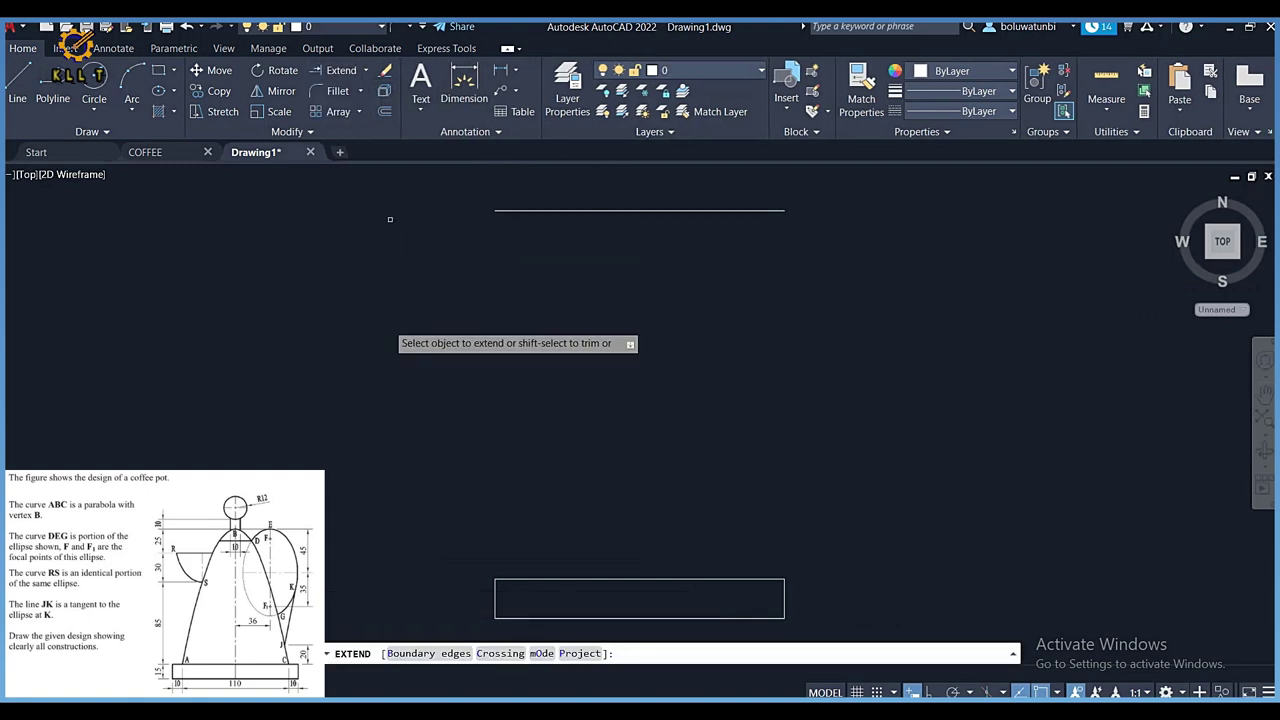
pyautogui.click(493, 595)
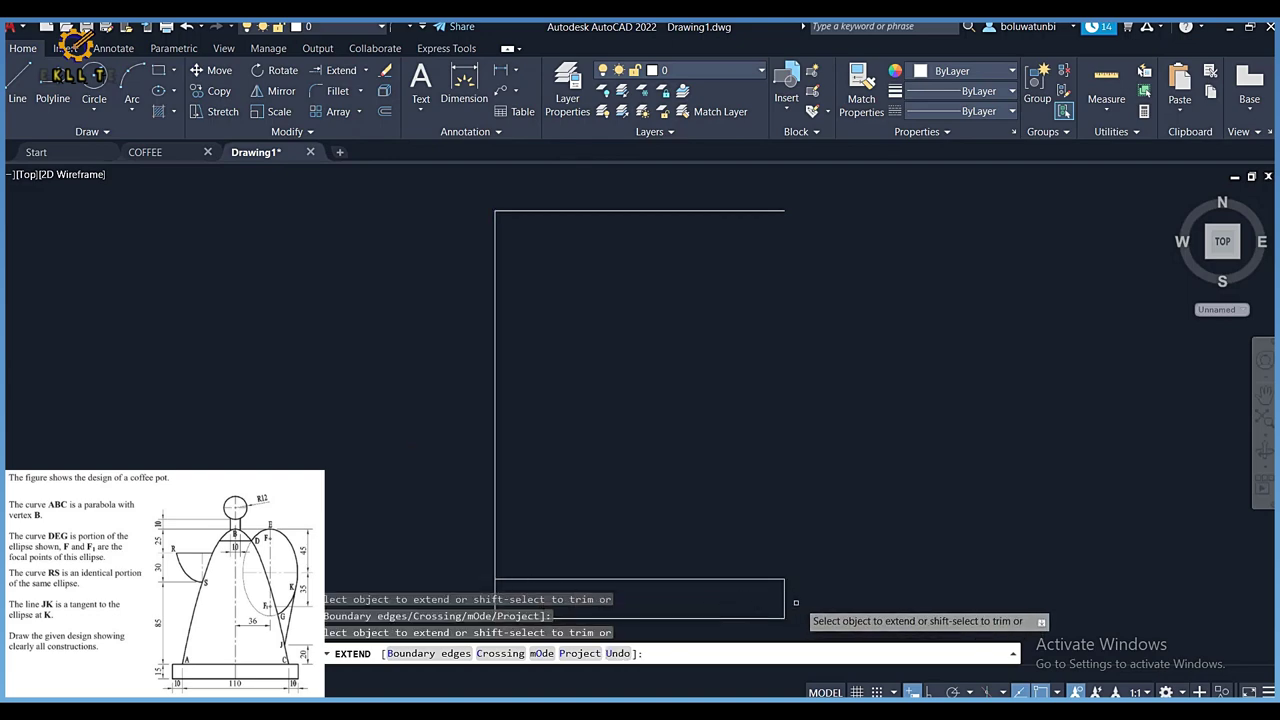
pyautogui.click(784, 599)
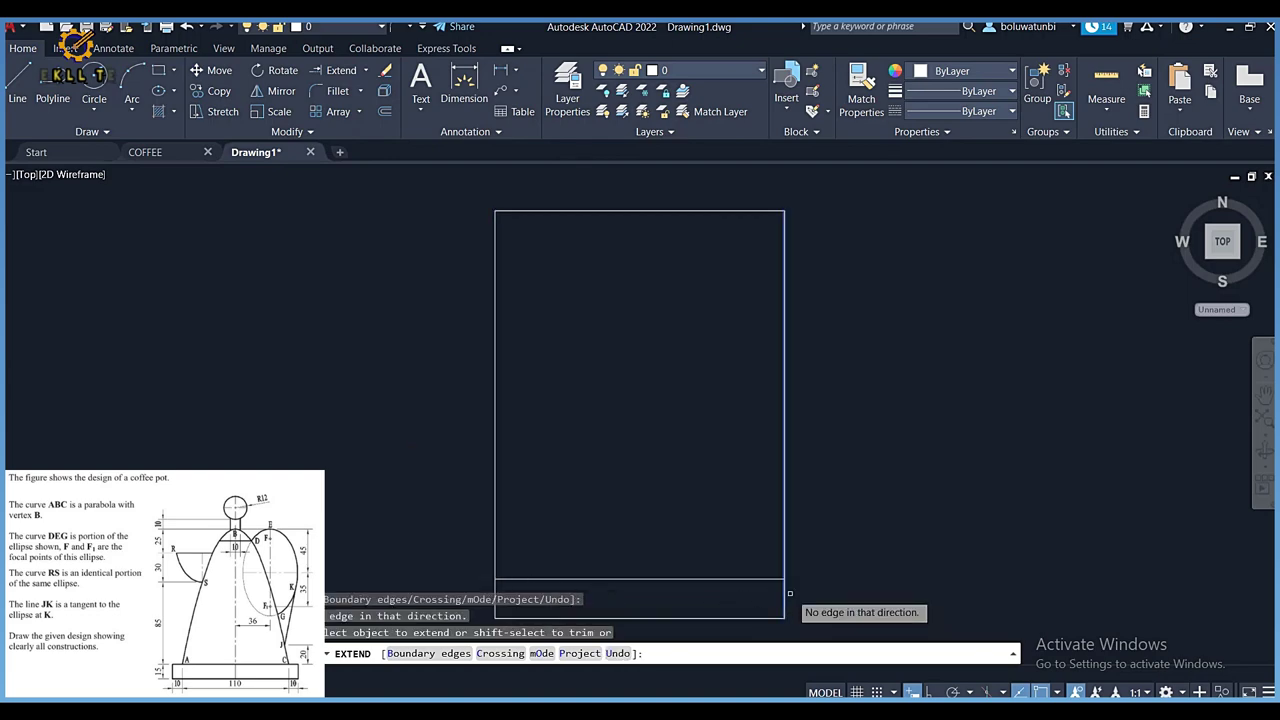
pyautogui.press('Escape')
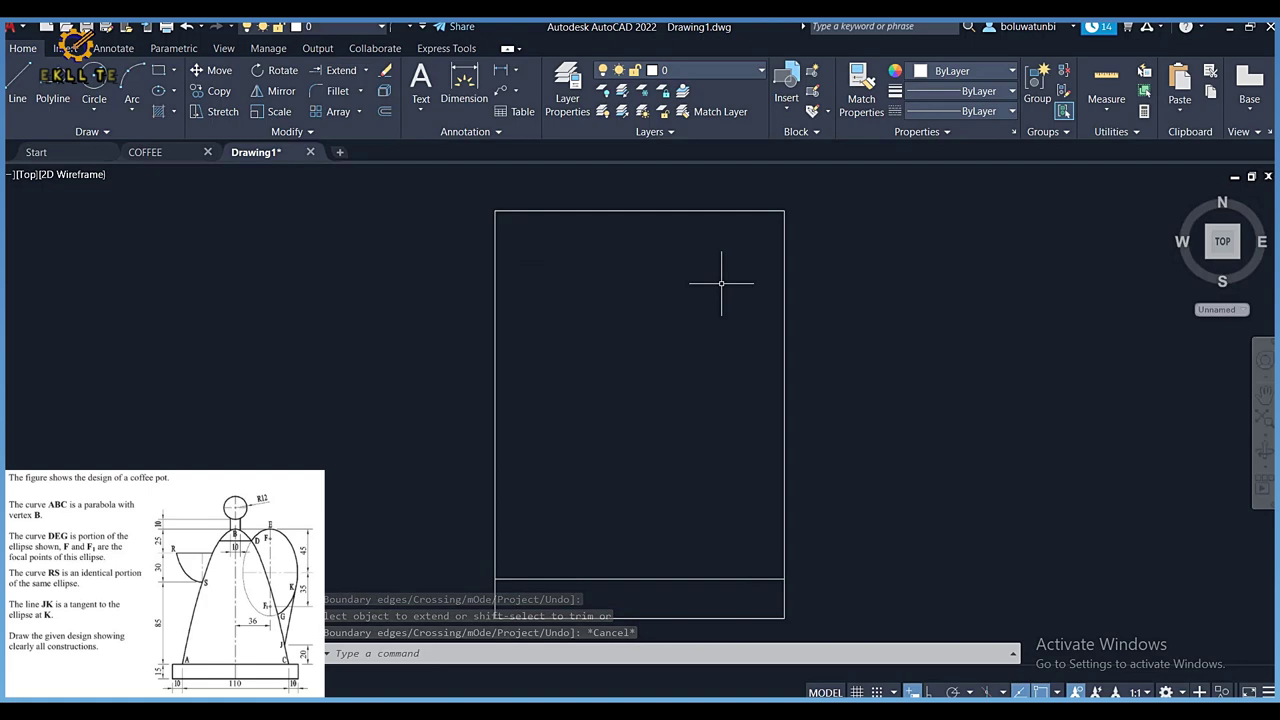
# With Ortho on, draw a vertical centre line from the upper line's midpoint to the midpoint of the base rectangle's top edge
pyautogui.click(29, 72)
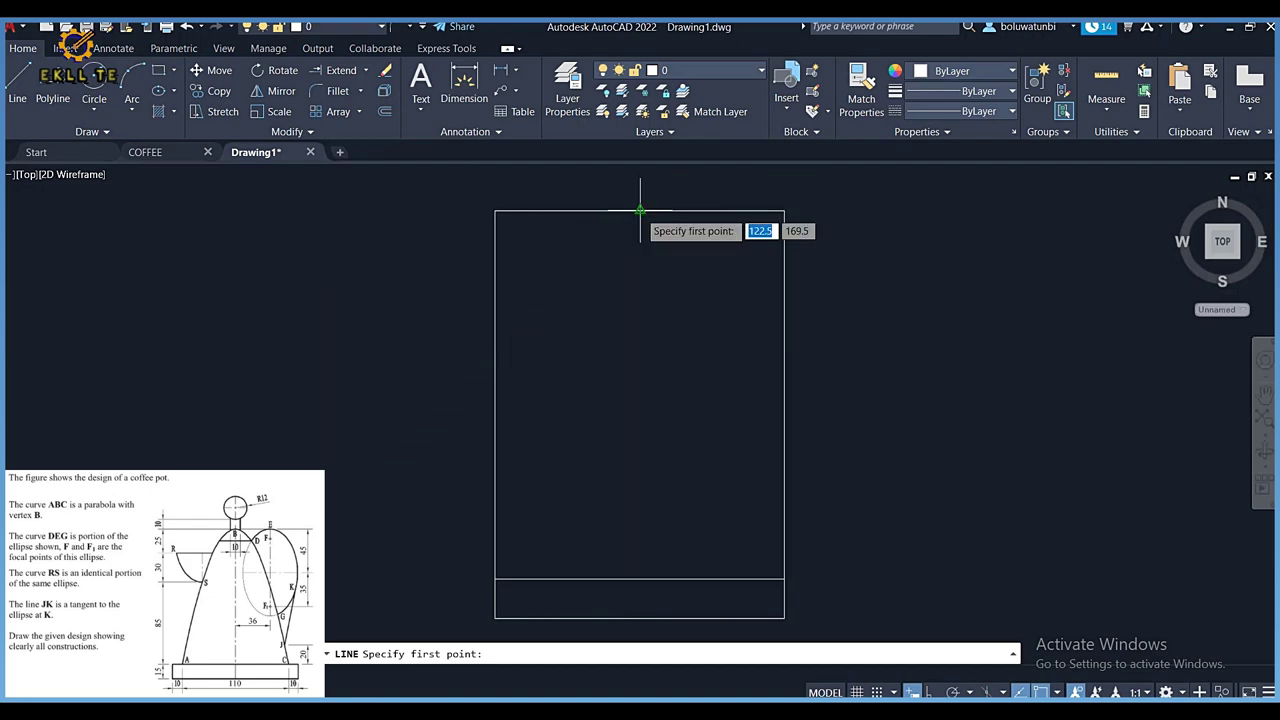
pyautogui.click(640, 210)
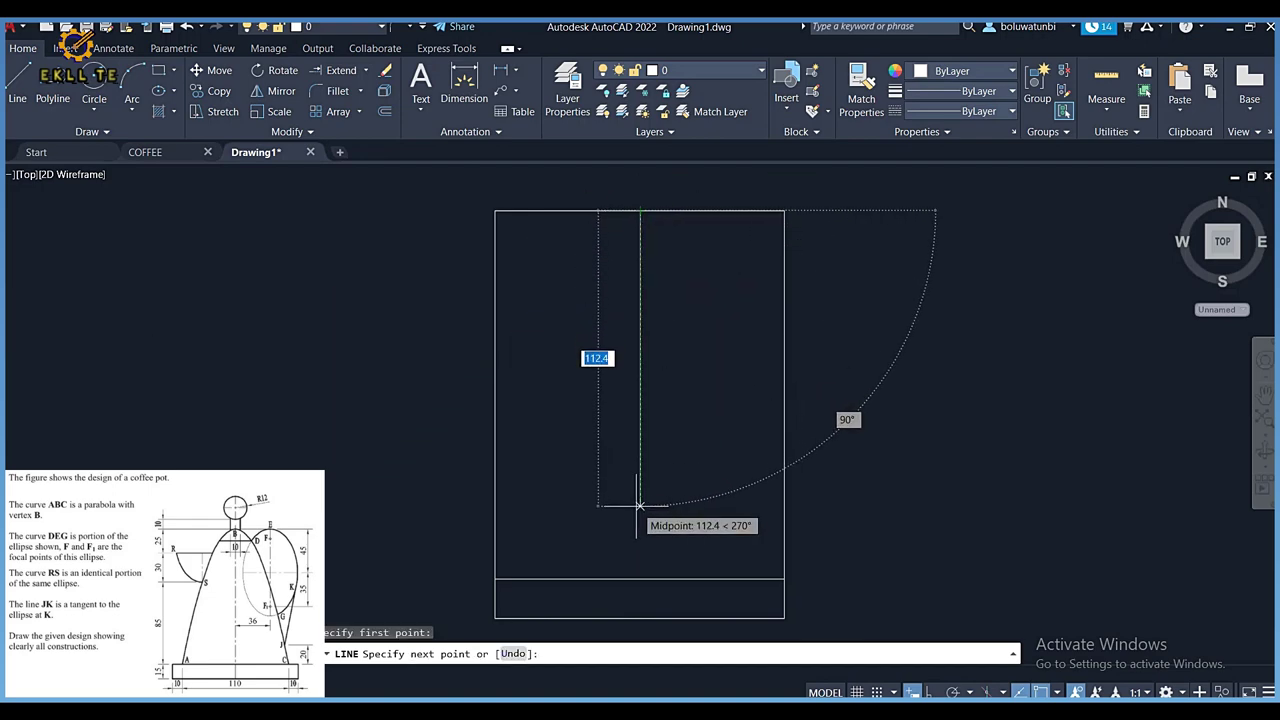
pyautogui.press('F8')
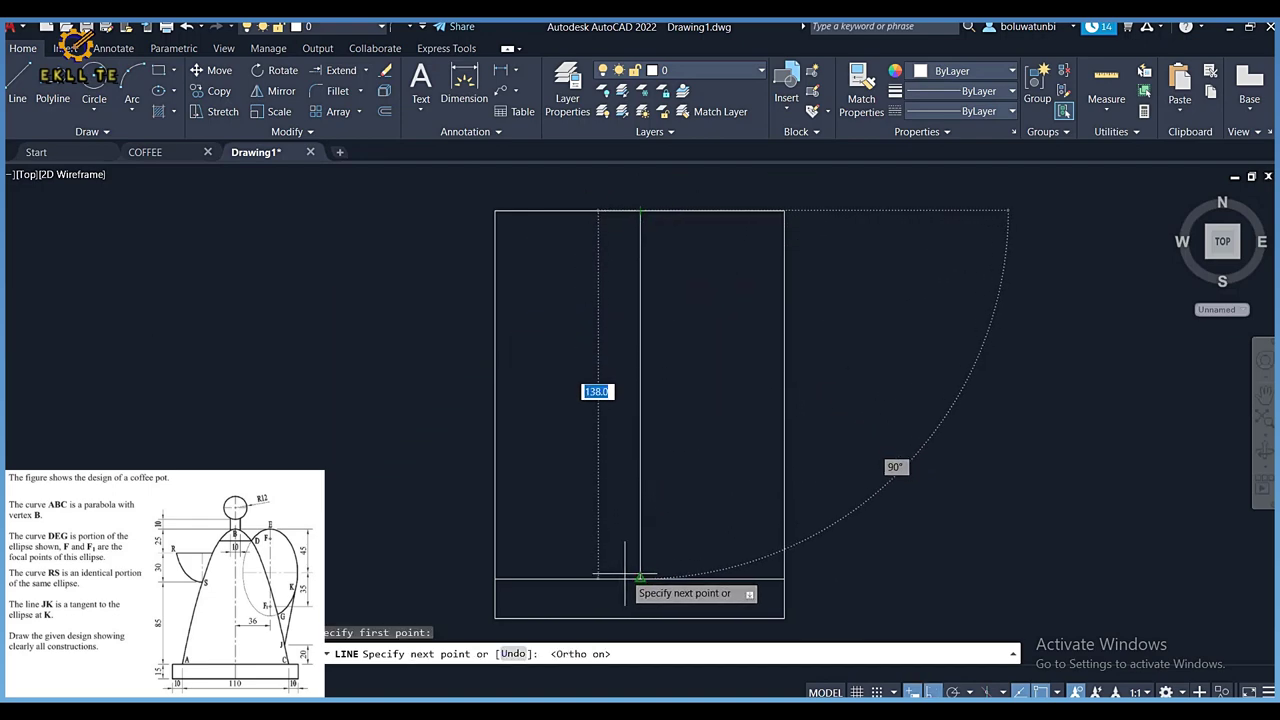
pyautogui.click(640, 578)
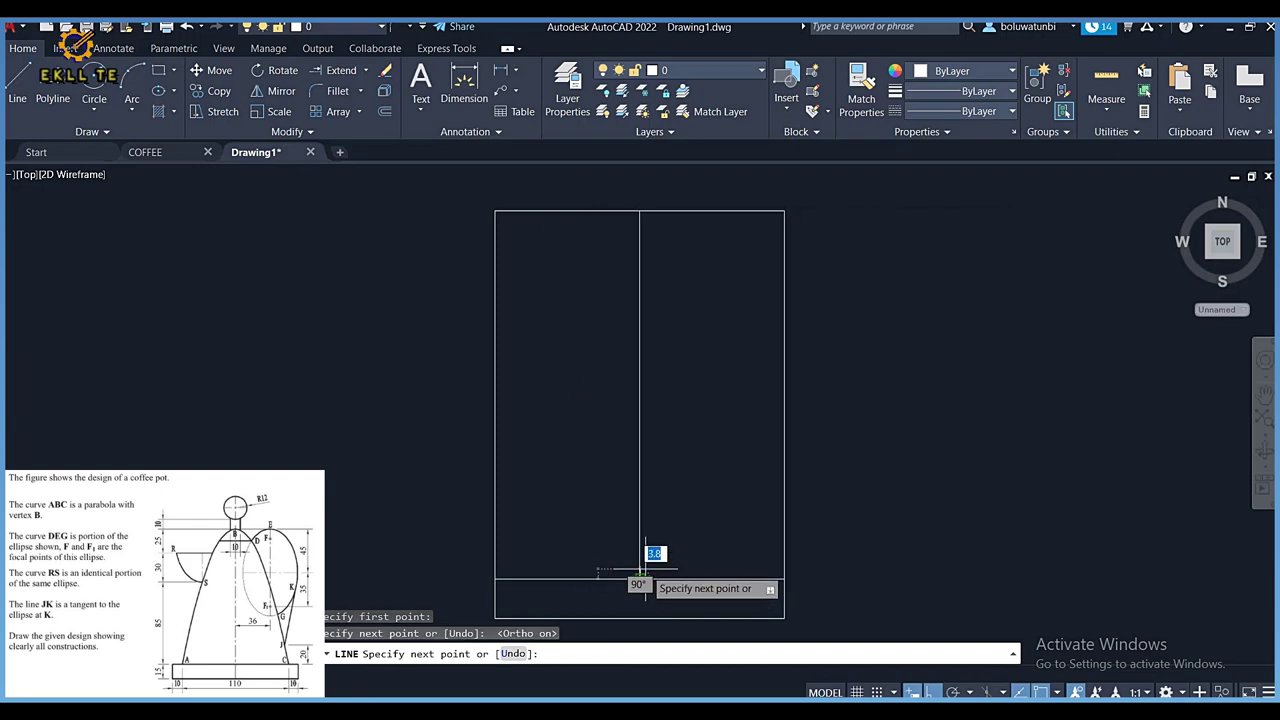
pyautogui.press('Escape')
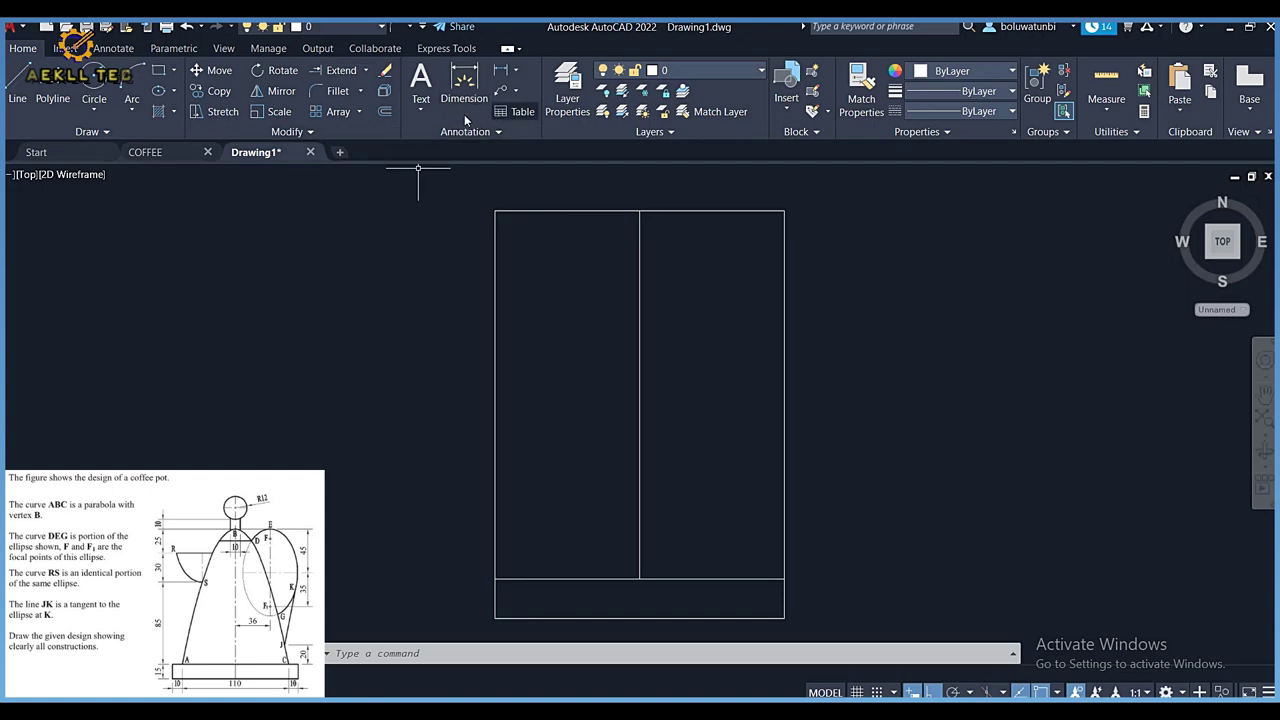
# Offset the vertical centre line leftward at 11-unit spacing to make four parallel lines inside the left half of the frame
pyautogui.click(384, 111)
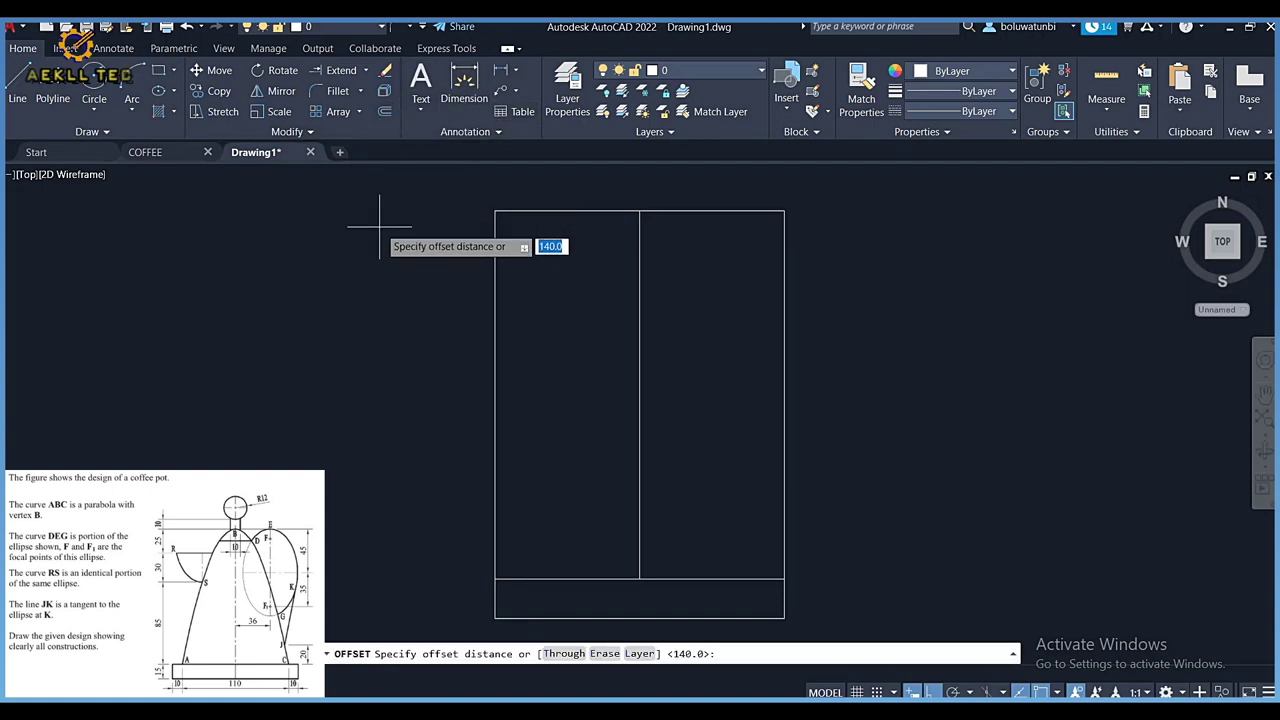
pyautogui.write('11')
pyautogui.press('Return')
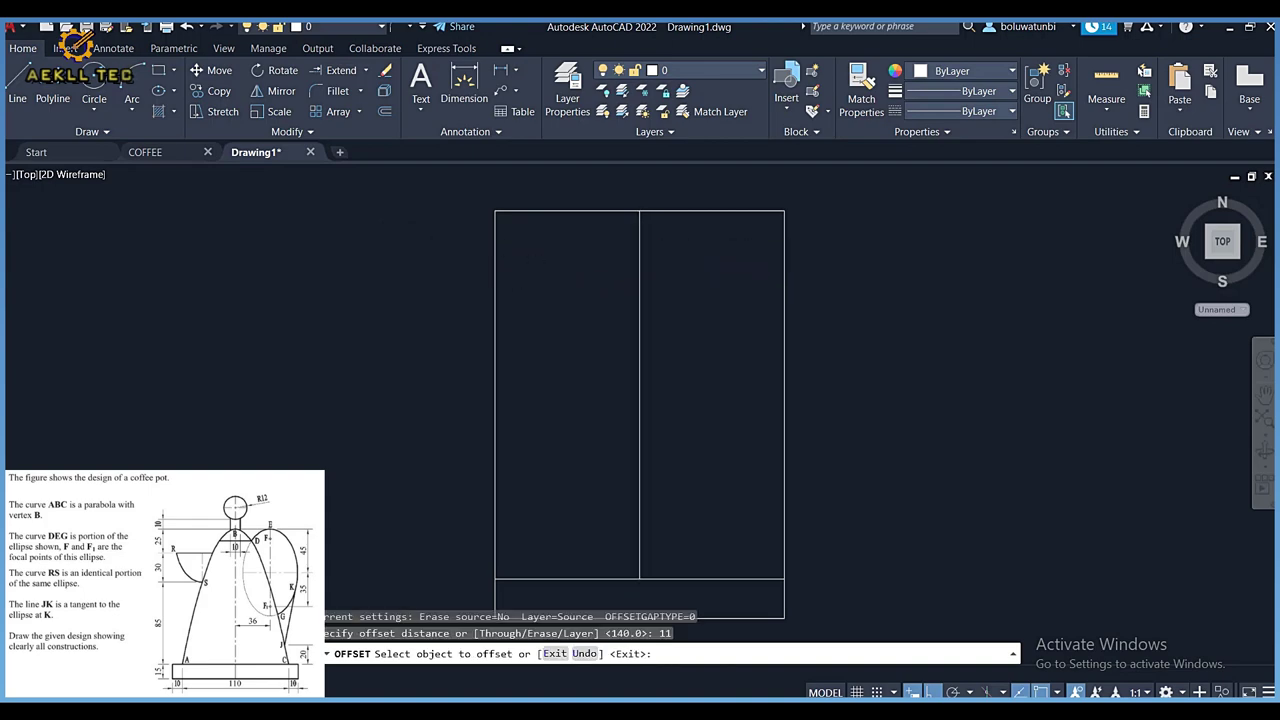
pyautogui.click(638, 233)
pyautogui.click(602, 241)
pyautogui.click(611, 232)
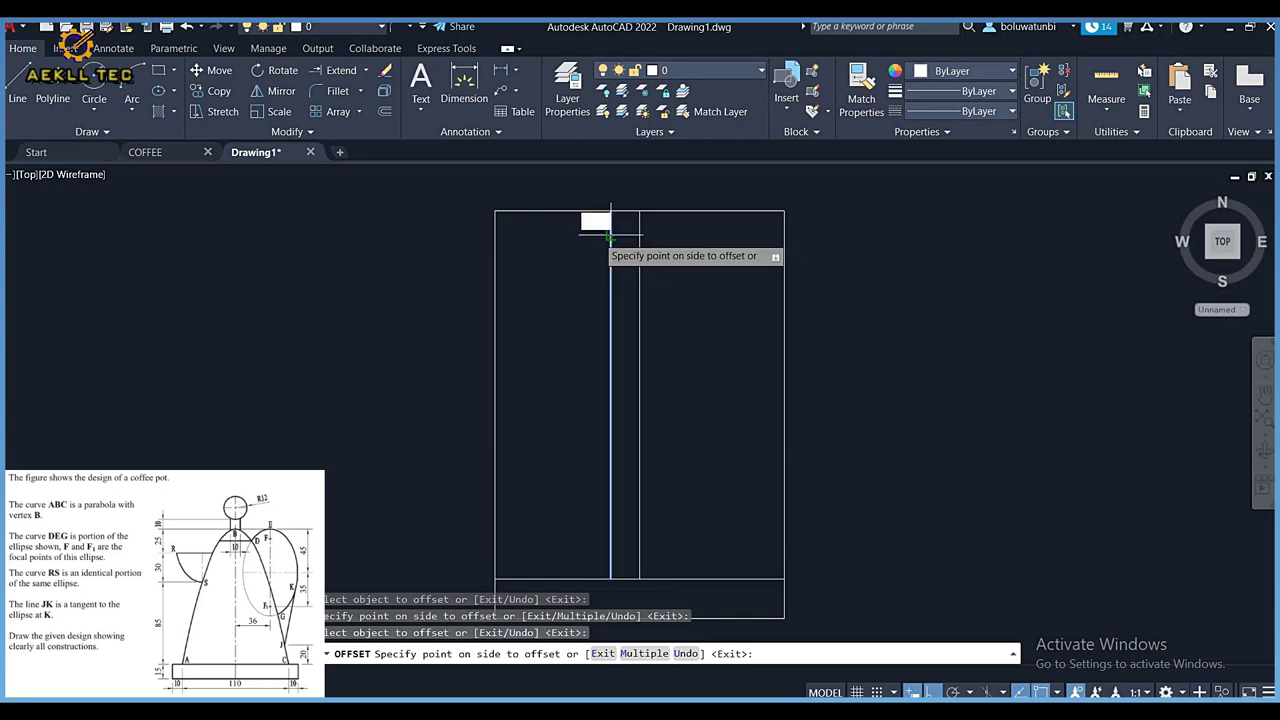
pyautogui.click(592, 228)
pyautogui.click(582, 248)
pyautogui.click(590, 241)
pyautogui.click(583, 236)
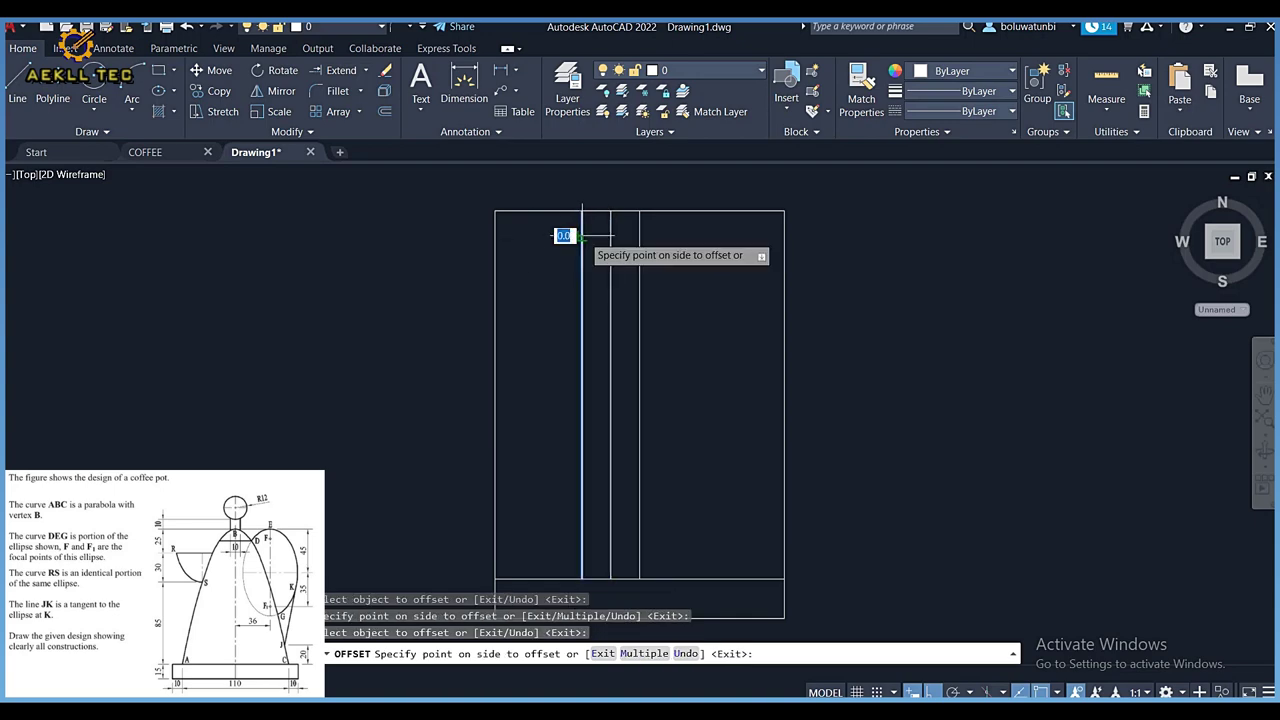
pyautogui.click(530, 240)
pyautogui.click(553, 236)
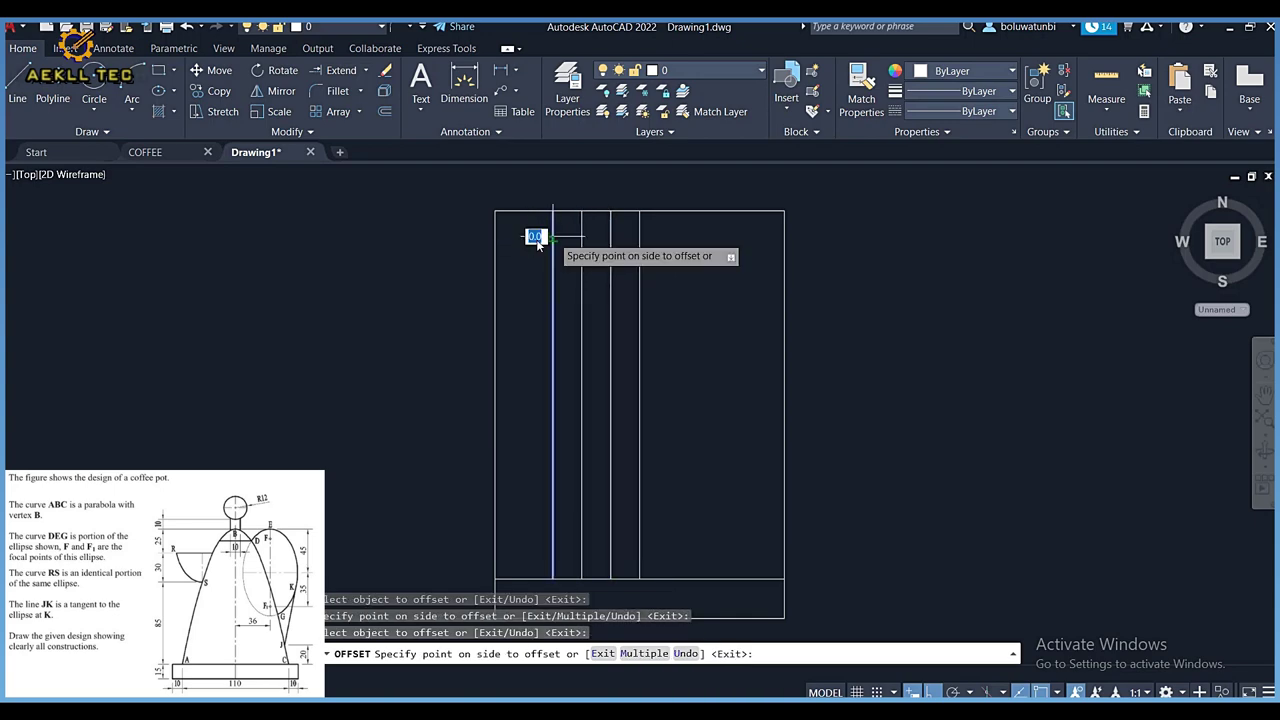
pyautogui.click(518, 244)
pyautogui.press('Escape')
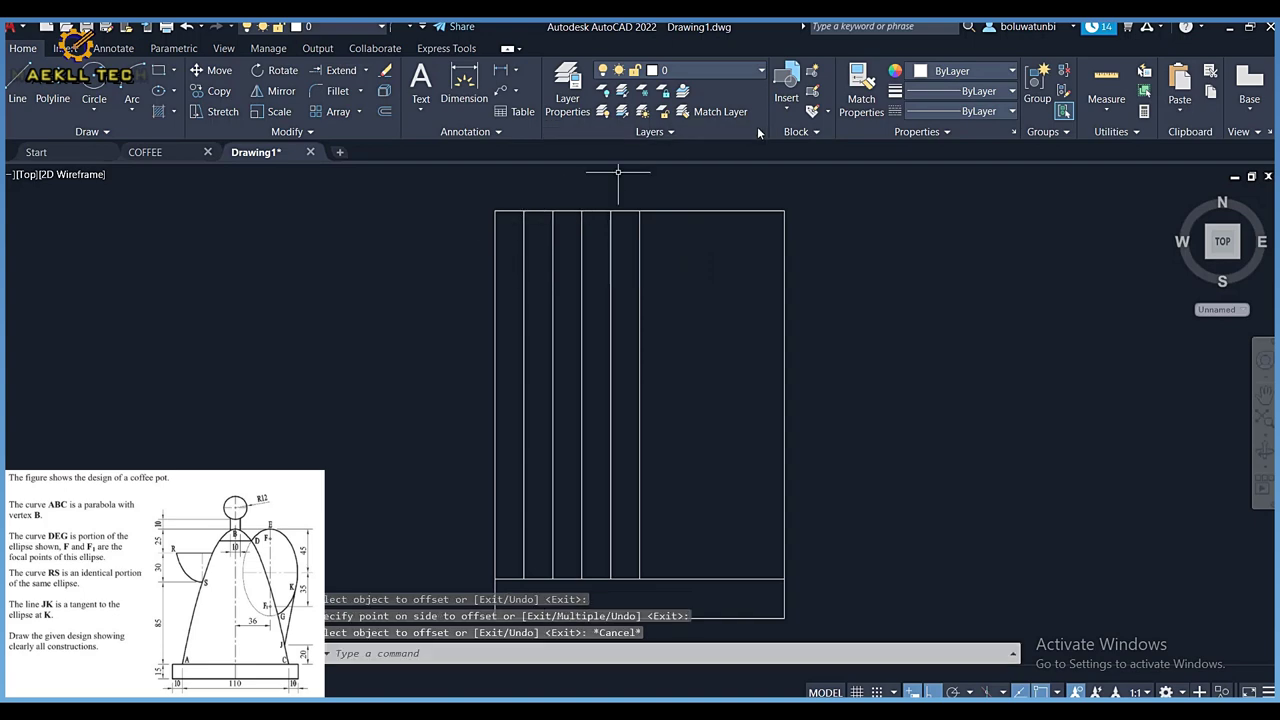
# Change the colour of the vertical centre line to Blue
pyautogui.click(637, 259)
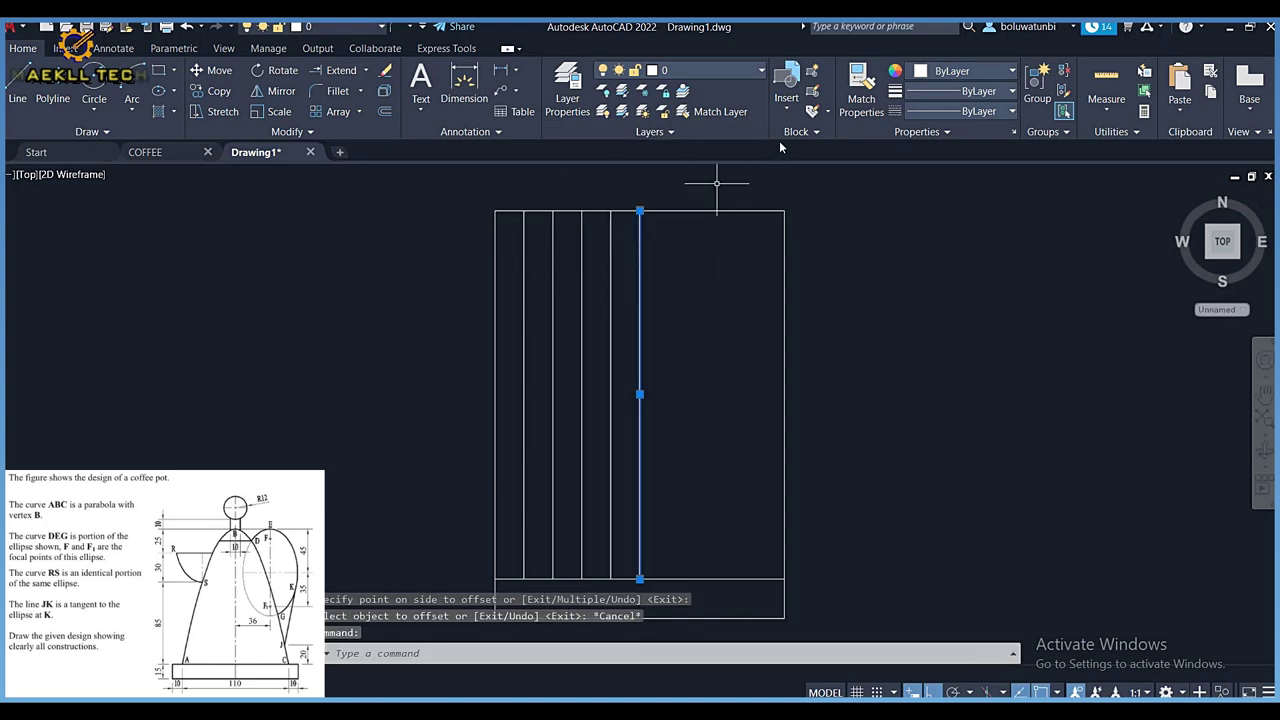
pyautogui.click(928, 72)
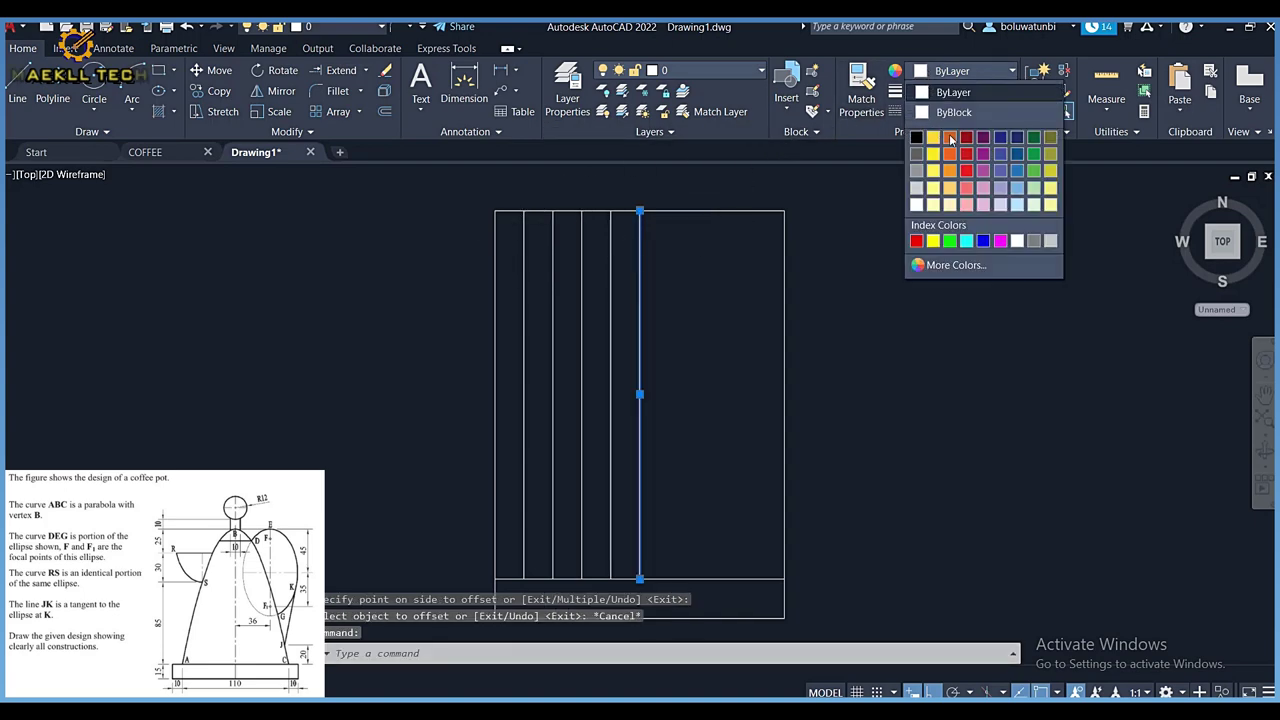
pyautogui.click(983, 242)
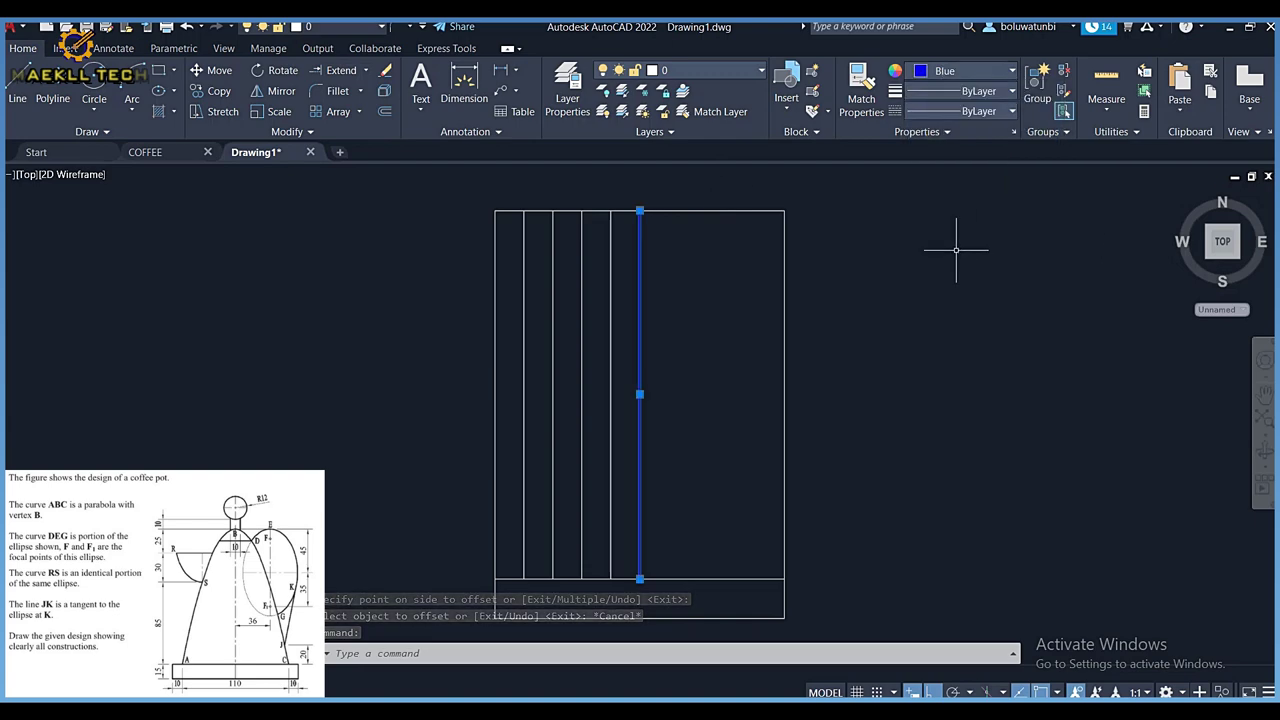
pyautogui.press('Escape')
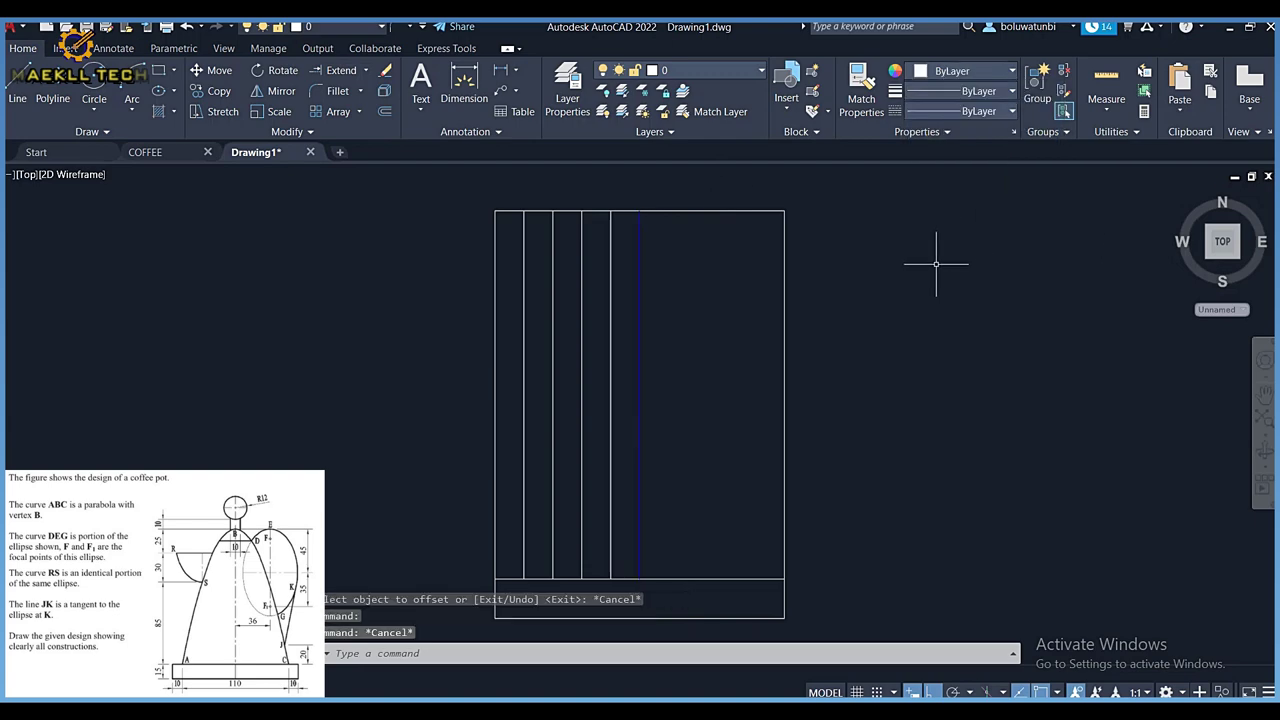
# Change the colour of the vertical line immediately left of the blue centre line to Yellow
pyautogui.click(610, 276)
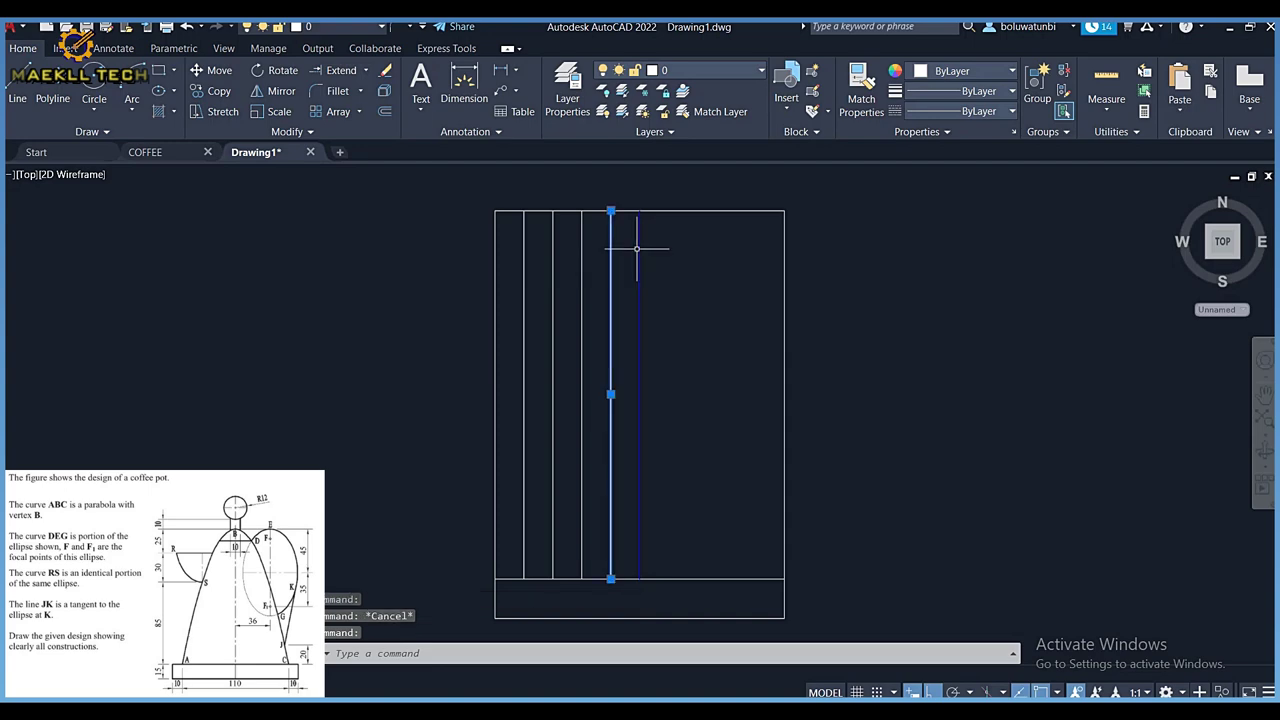
pyautogui.click(1012, 71)
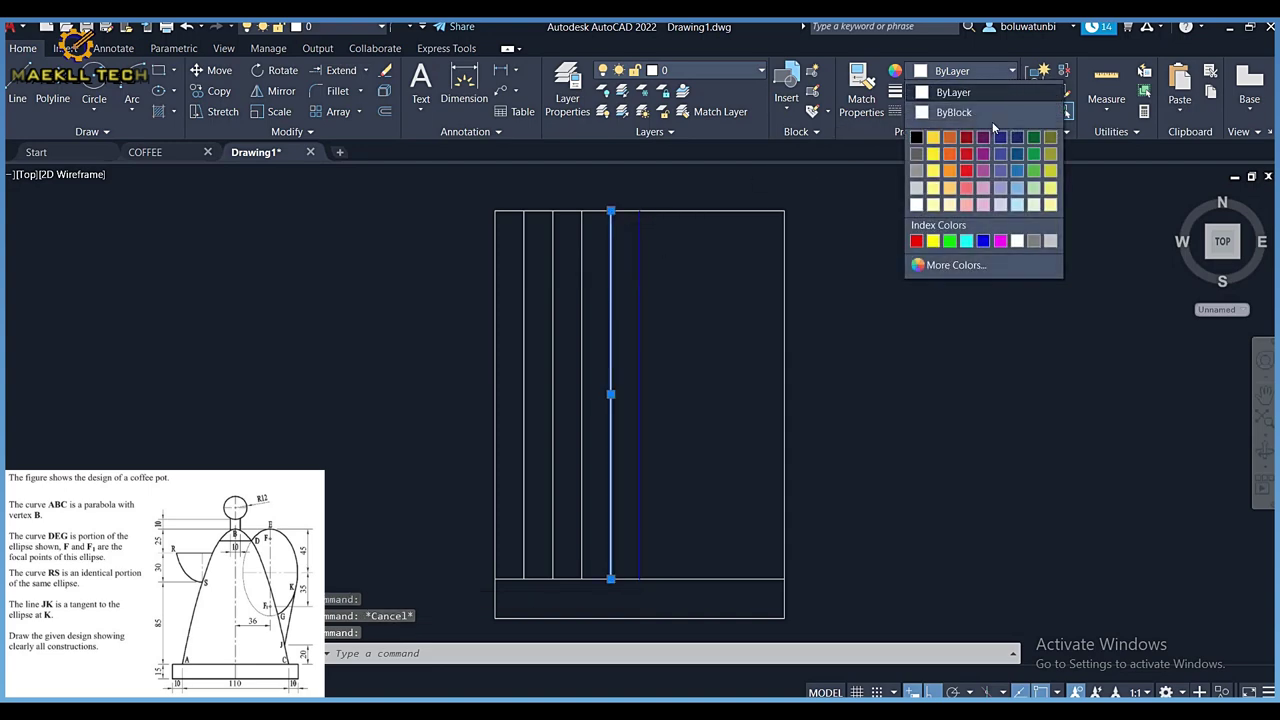
pyautogui.click(932, 240)
pyautogui.press('Escape')
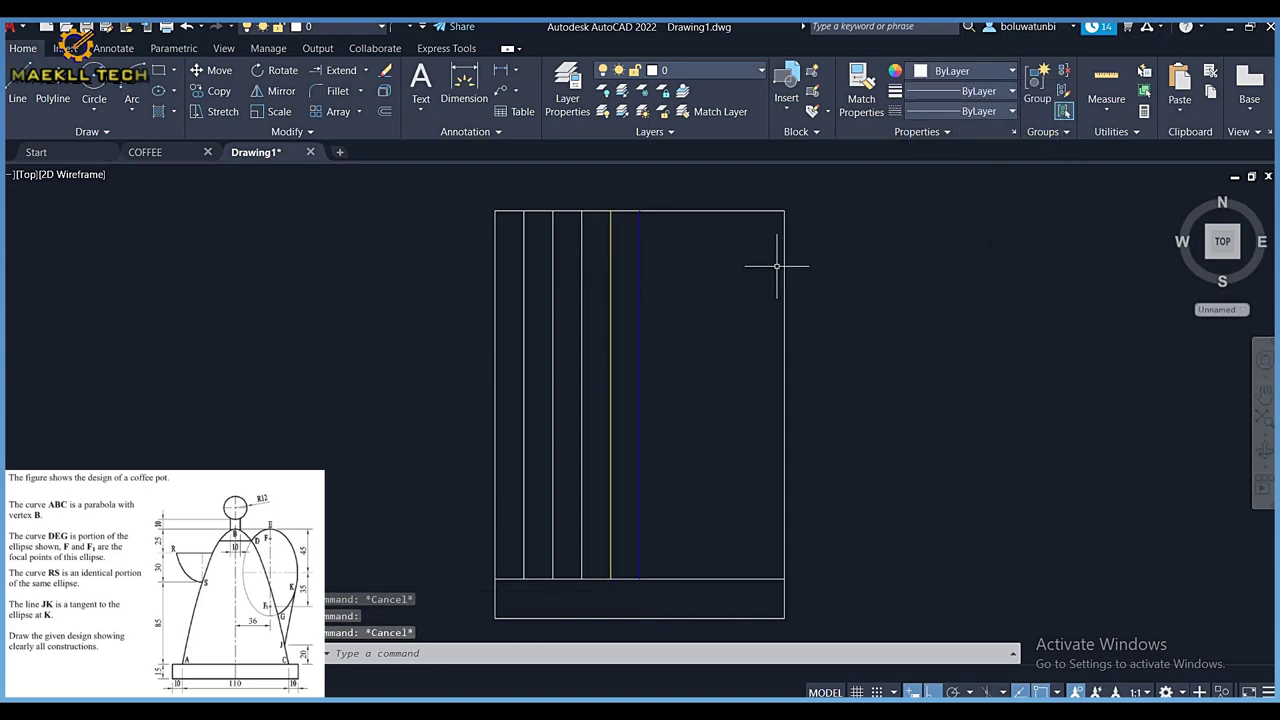
# Use Match Properties to copy the yellow line's properties to the other vertical lines in the left half and the frame's left edge
pyautogui.click(861, 90)
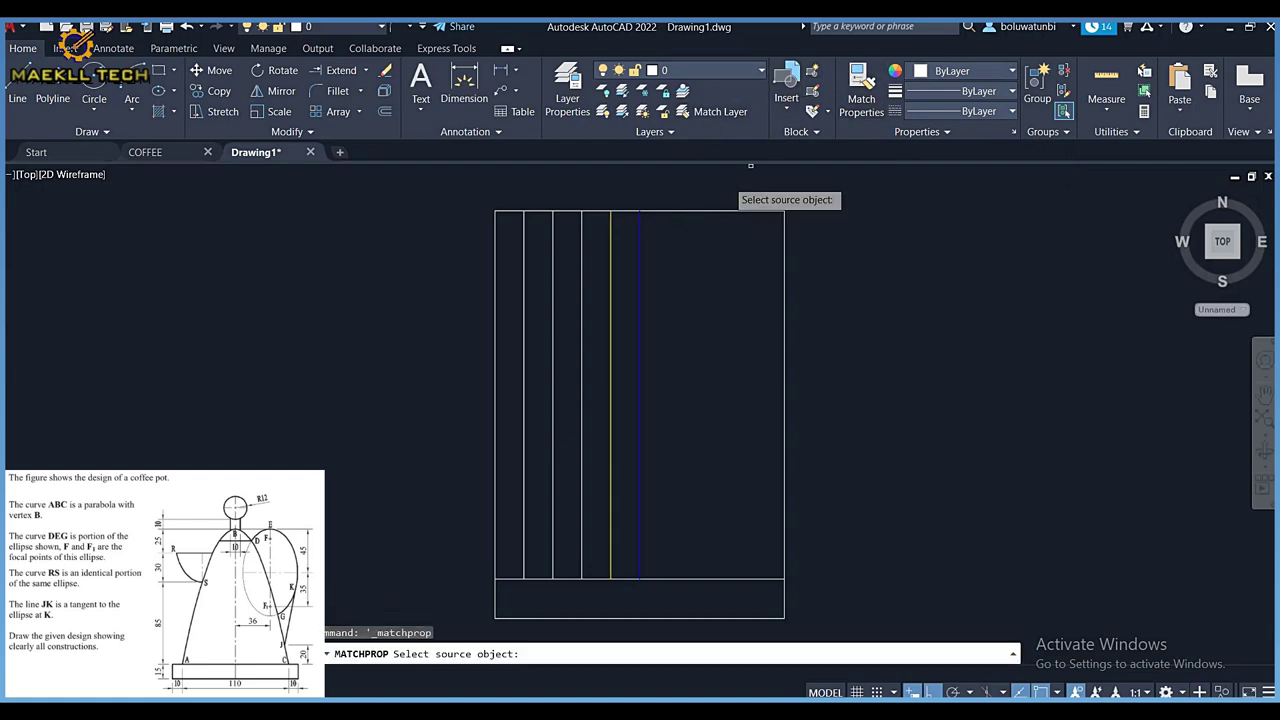
pyautogui.click(610, 258)
pyautogui.click(591, 253)
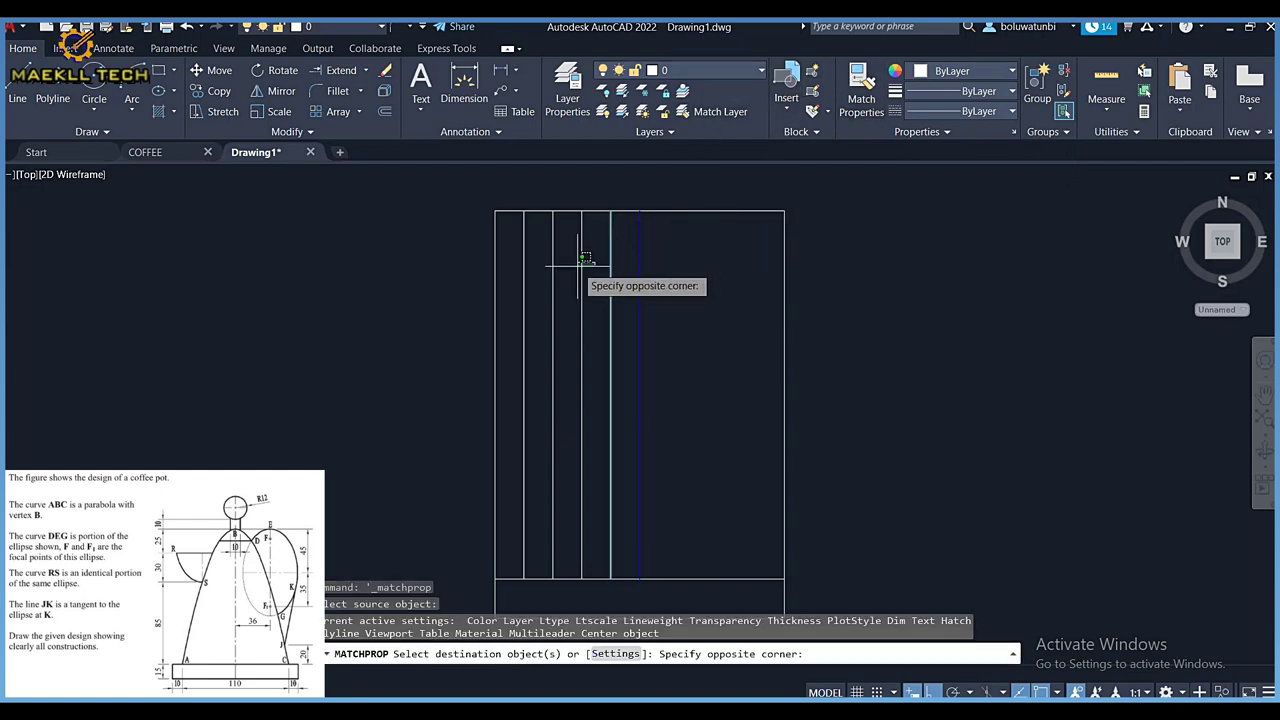
pyautogui.click(503, 280)
pyautogui.press('Escape')
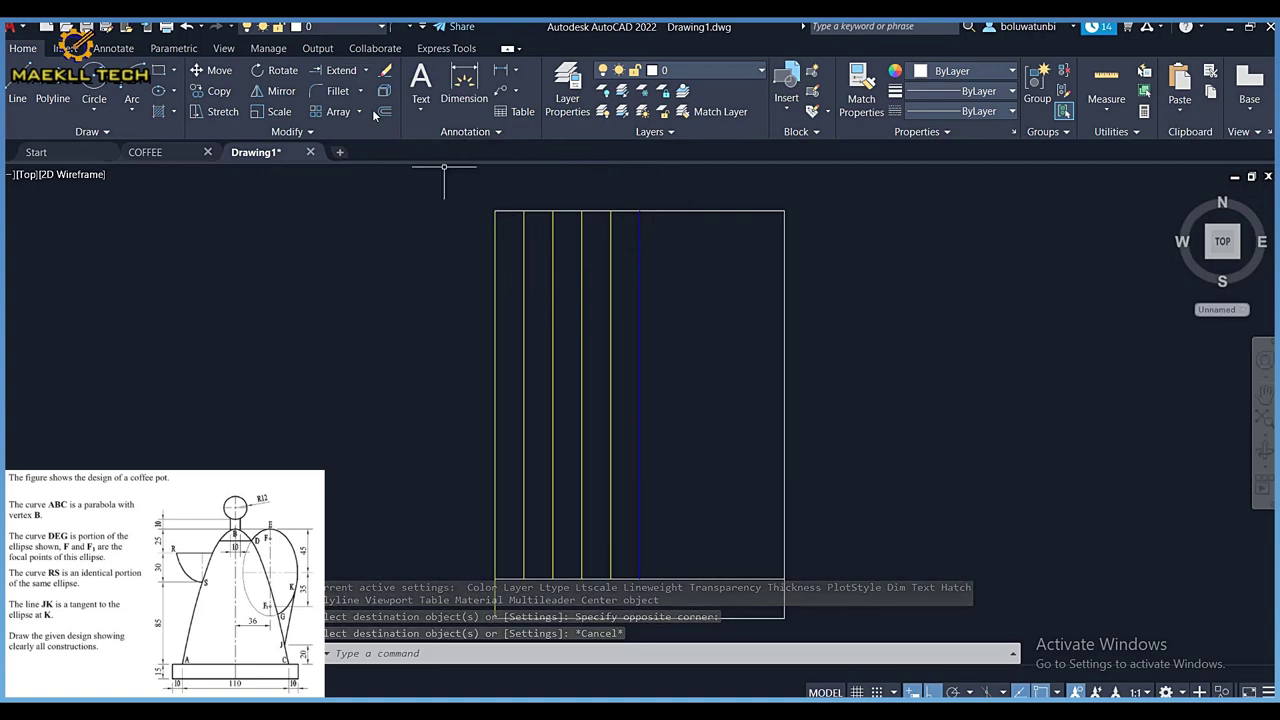
# Mirror the five yellow vertical lines, including the frame's left edge, about the blue centre line and keep the source objects
pyautogui.click(281, 91)
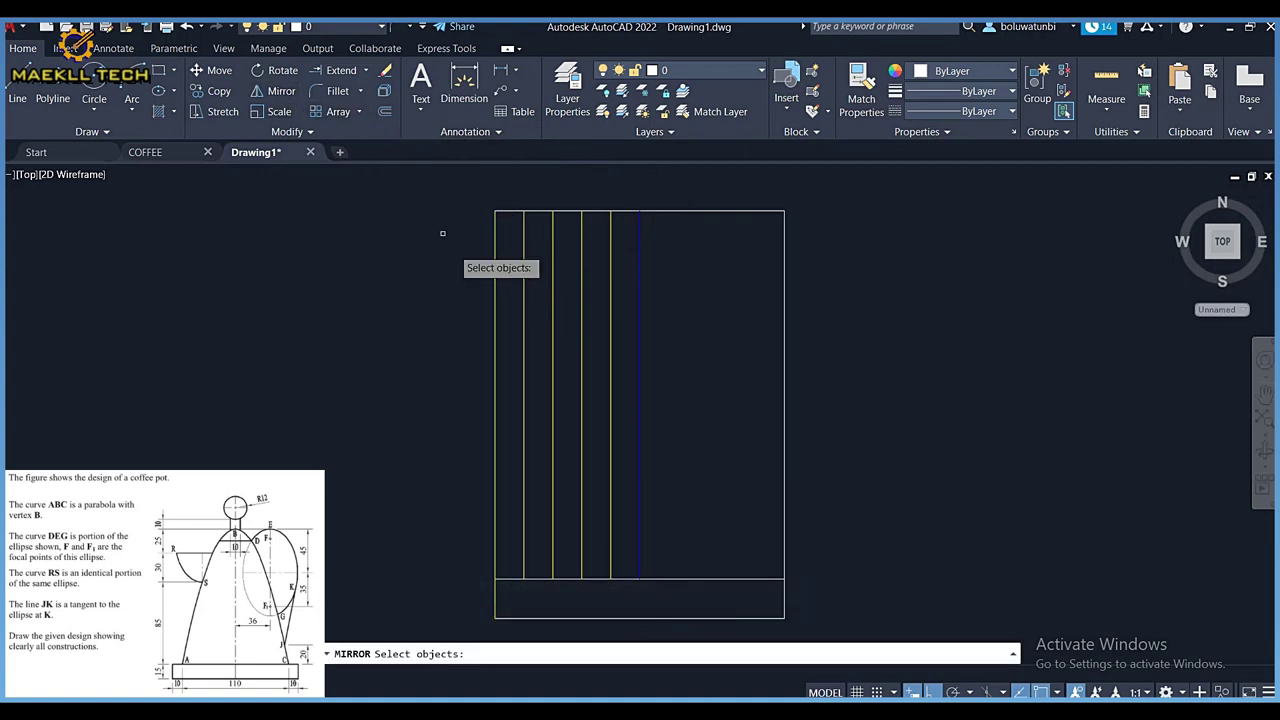
pyautogui.click(495, 258)
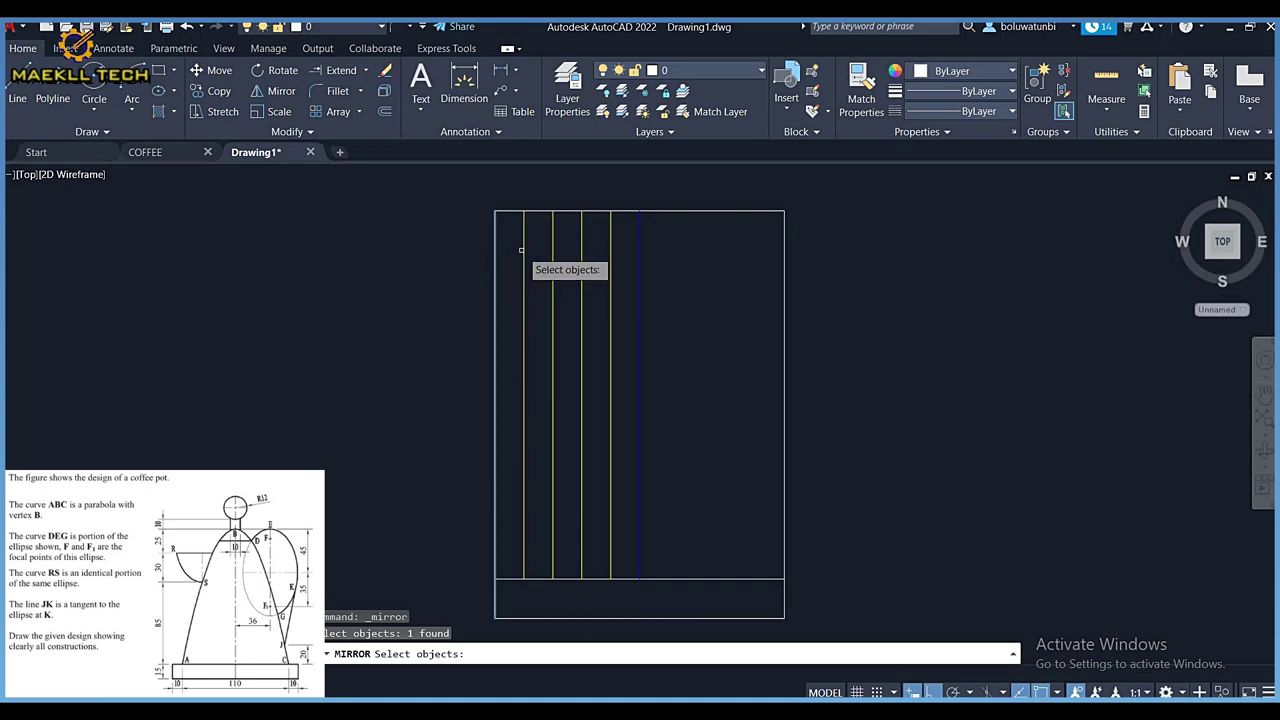
pyautogui.click(524, 252)
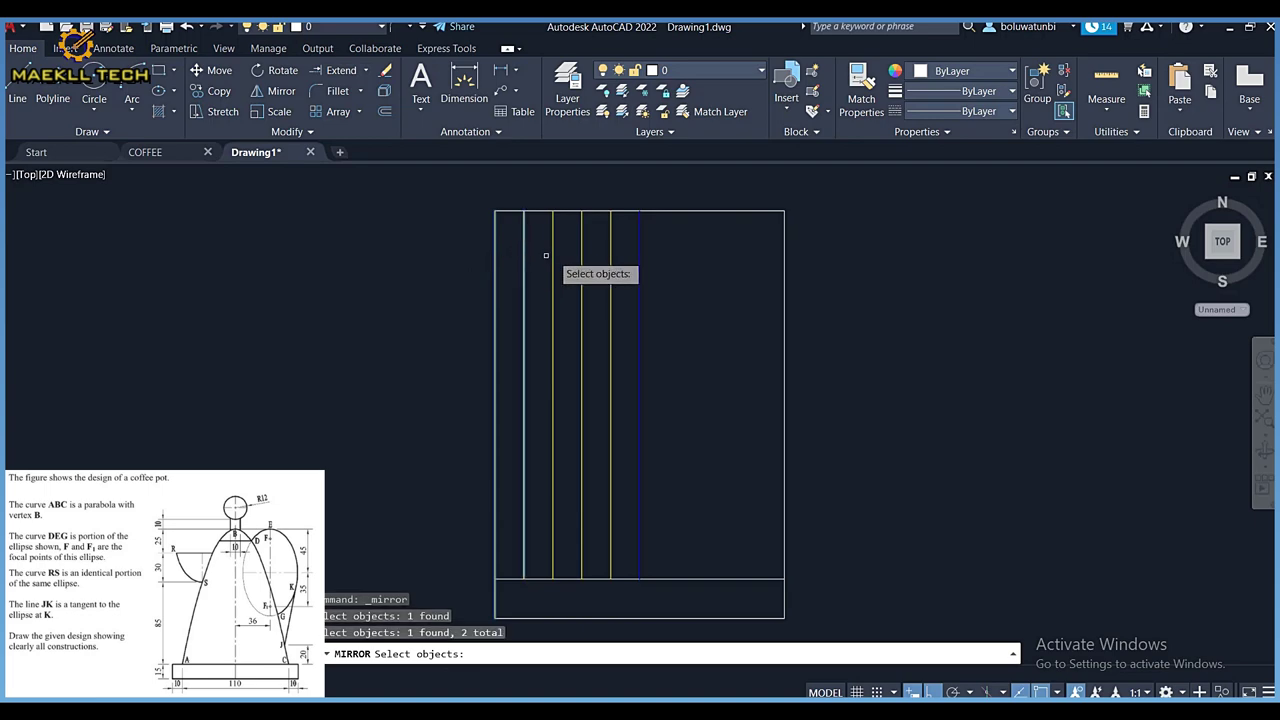
pyautogui.click(552, 254)
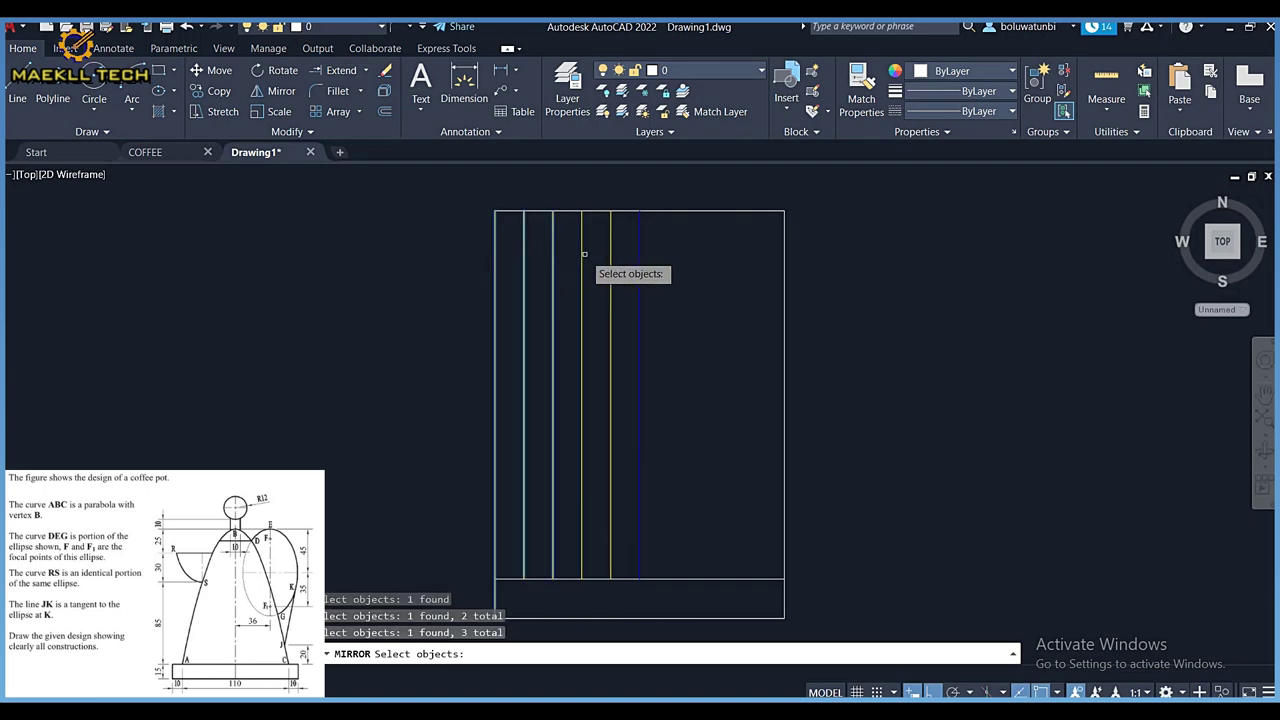
pyautogui.click(583, 254)
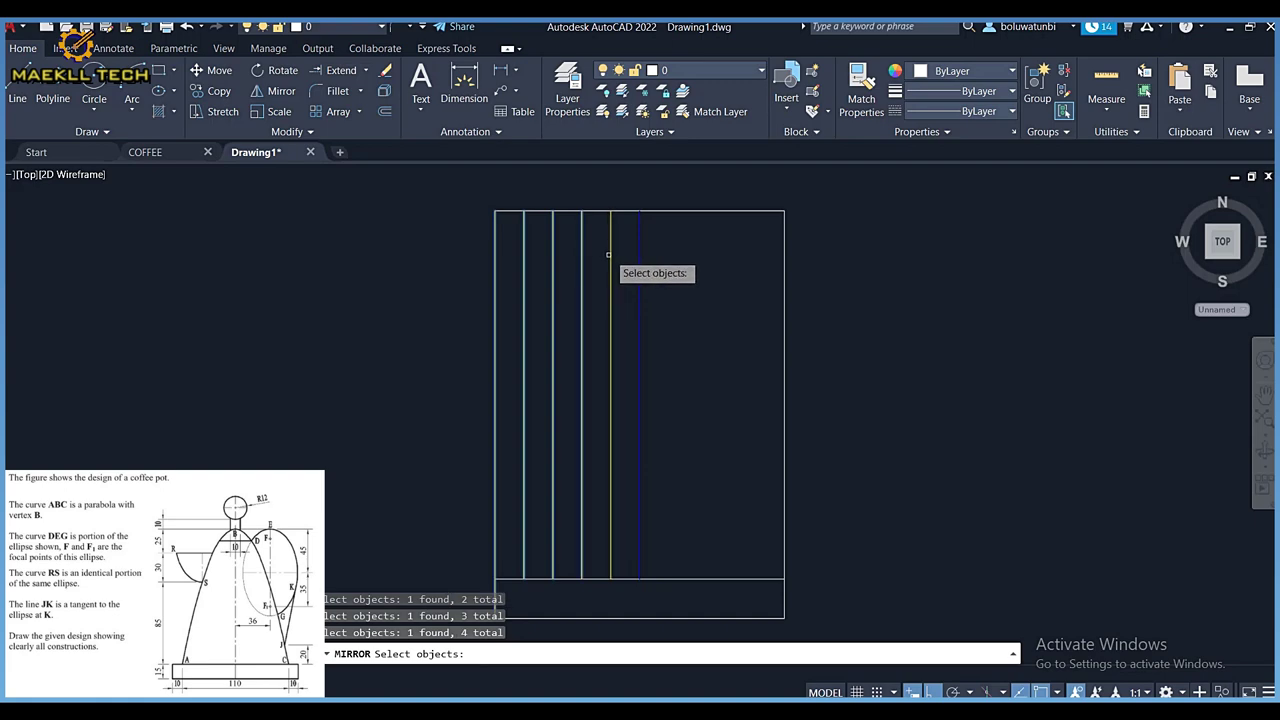
pyautogui.click(608, 254)
pyautogui.press('Return')
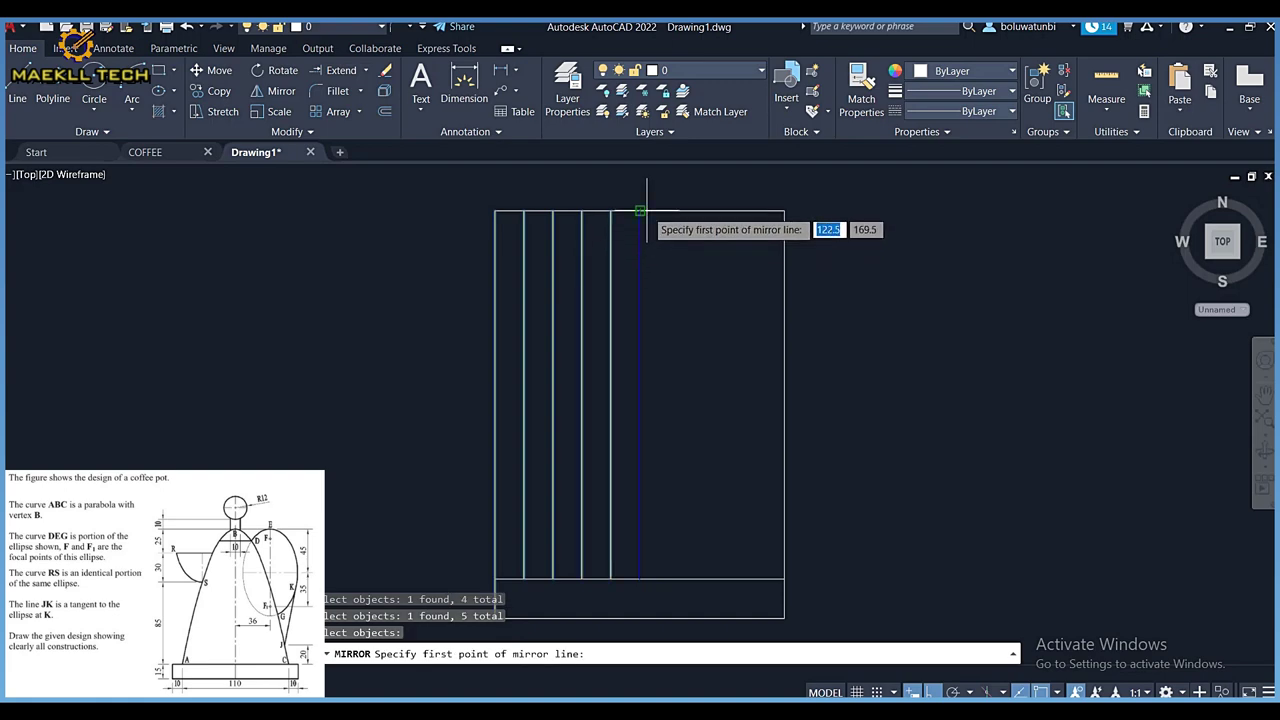
pyautogui.click(641, 211)
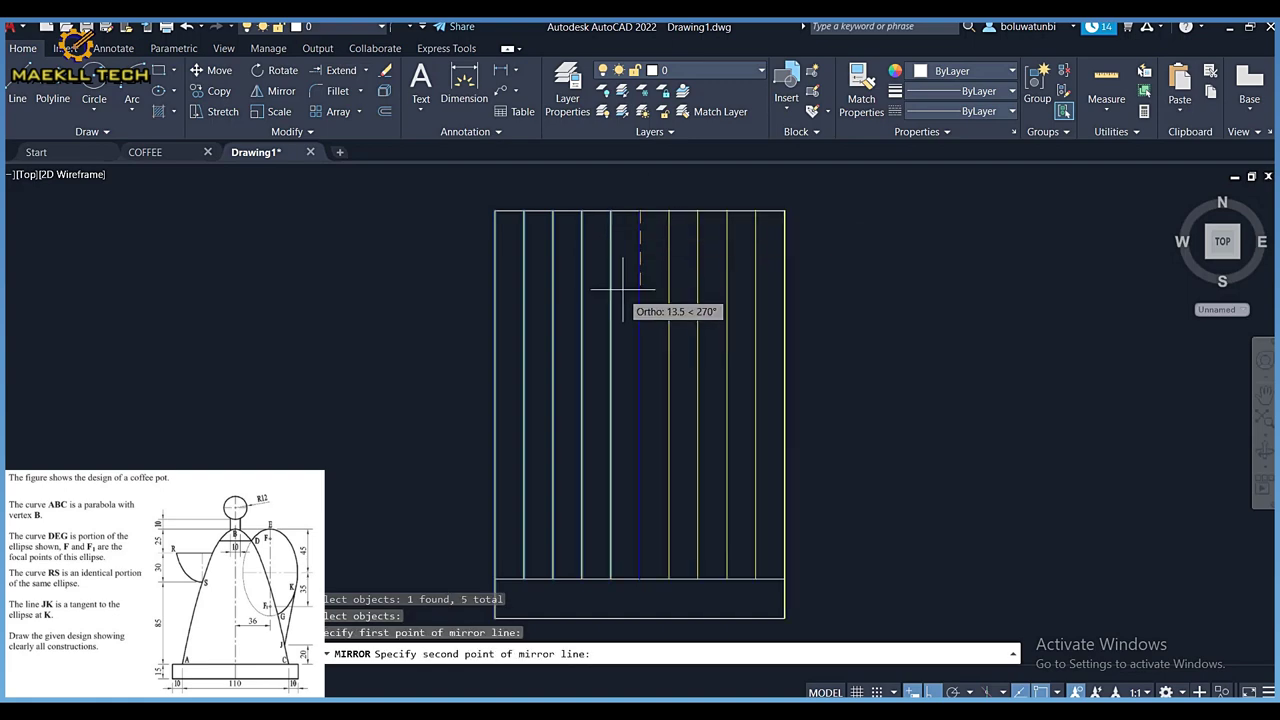
pyautogui.click(650, 566)
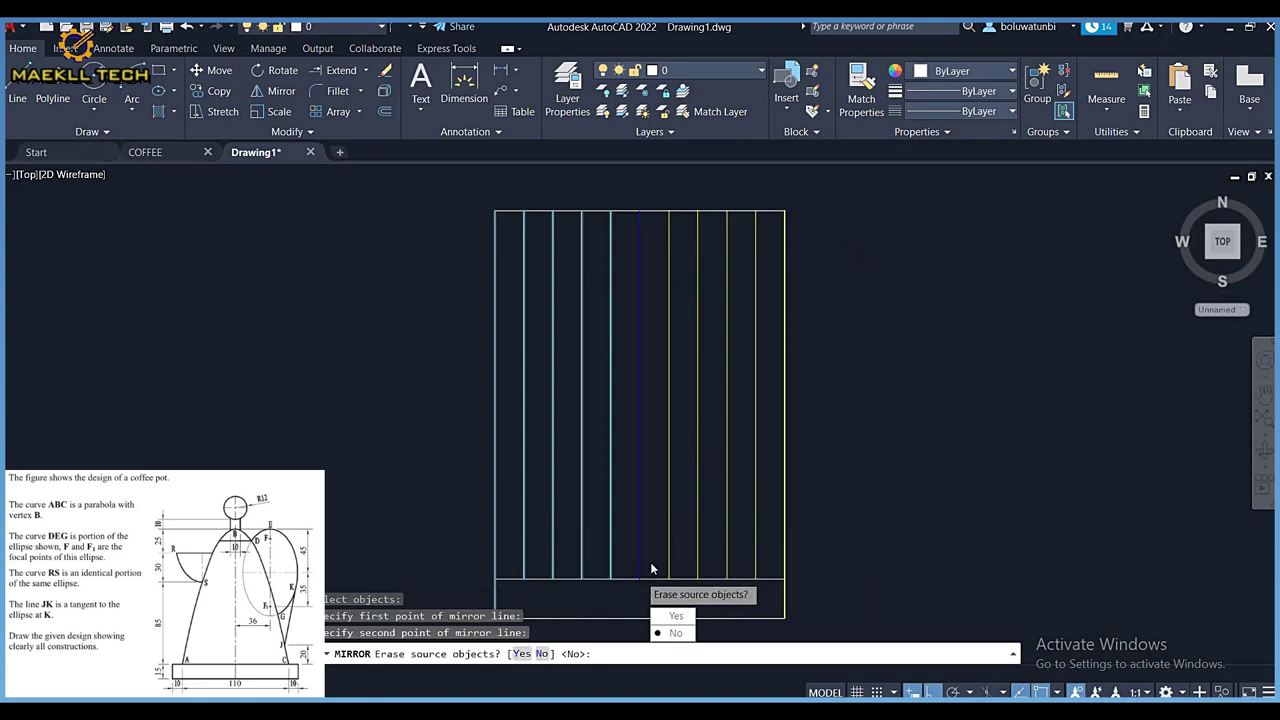
pyautogui.click(673, 633)
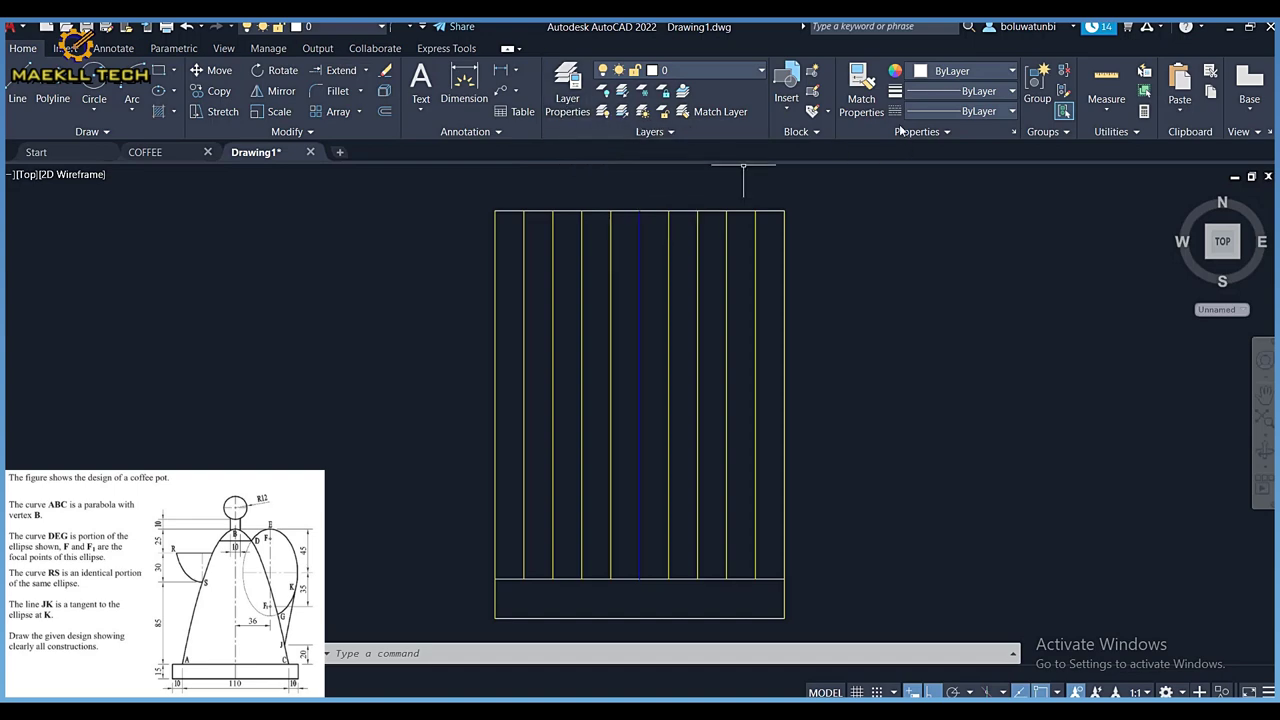
# Match the base rectangle's top edge to the properties of a yellow vertical line
pyautogui.click(862, 92)
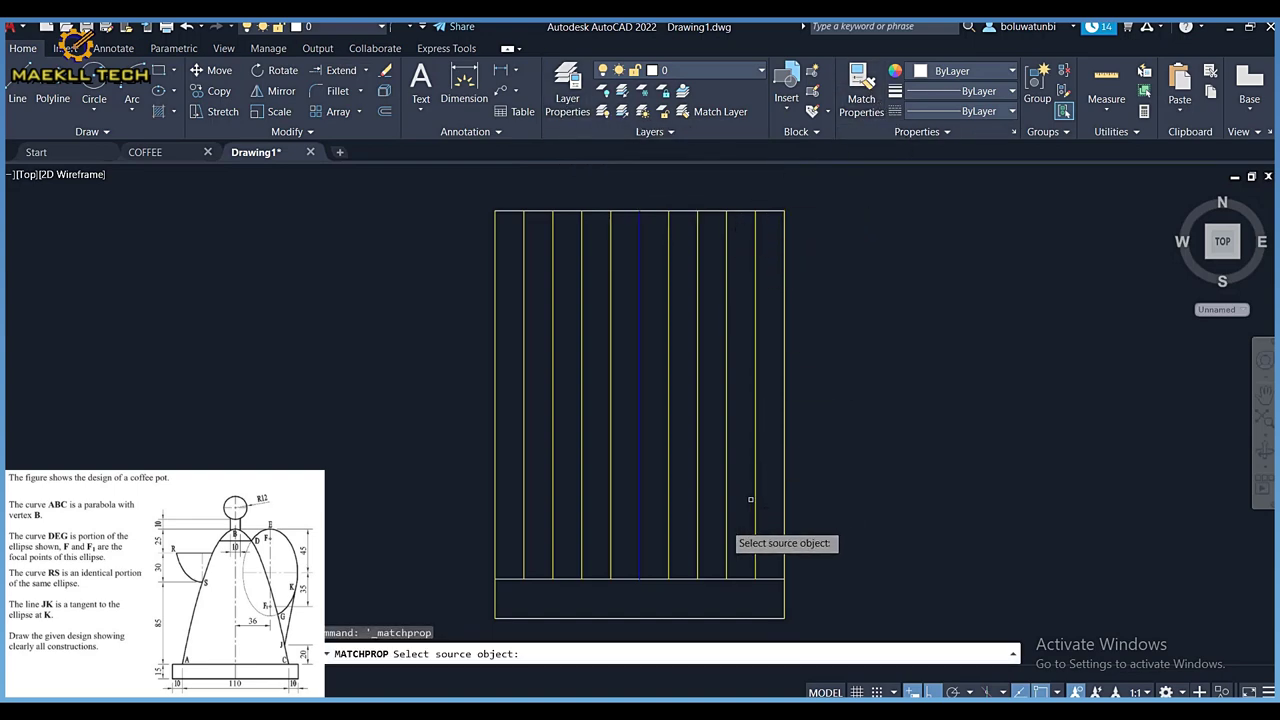
pyautogui.click(697, 548)
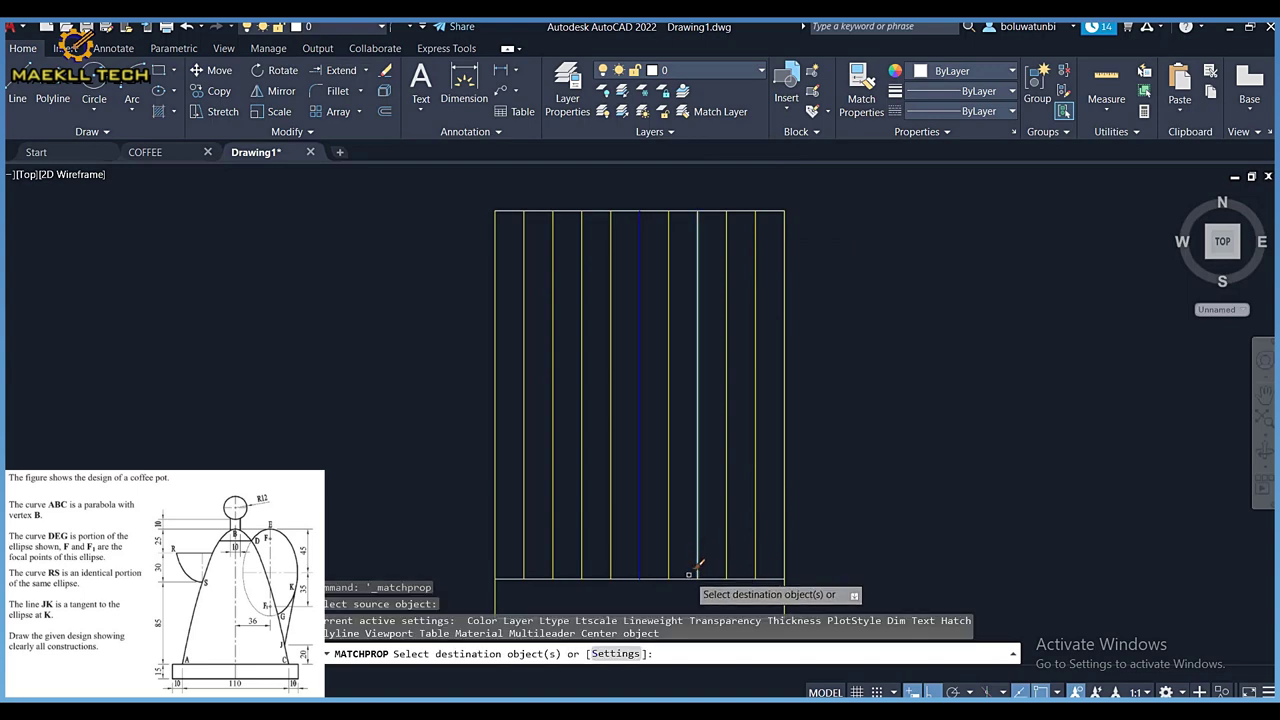
pyautogui.press('Escape')
pyautogui.press('Escape')
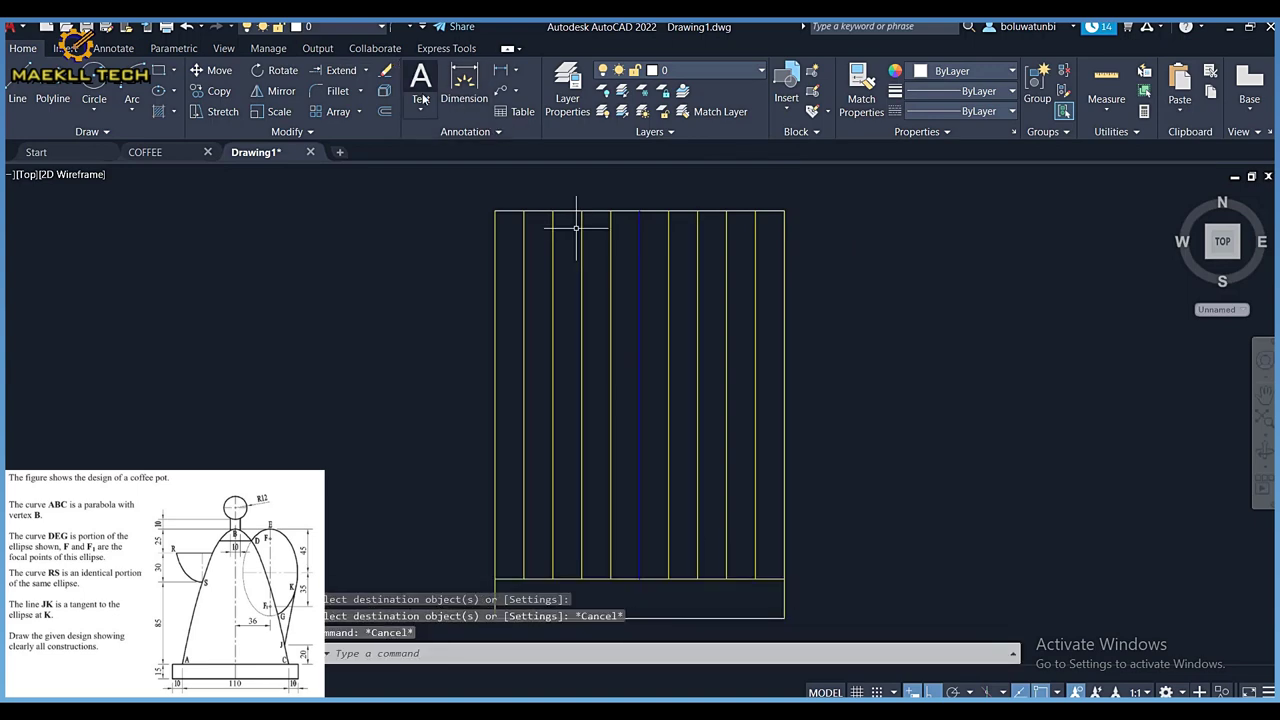
# Offset the base rectangle's top edge upward at 28-unit spacing to make four horizontal lines across the frame
pyautogui.click(389, 112)
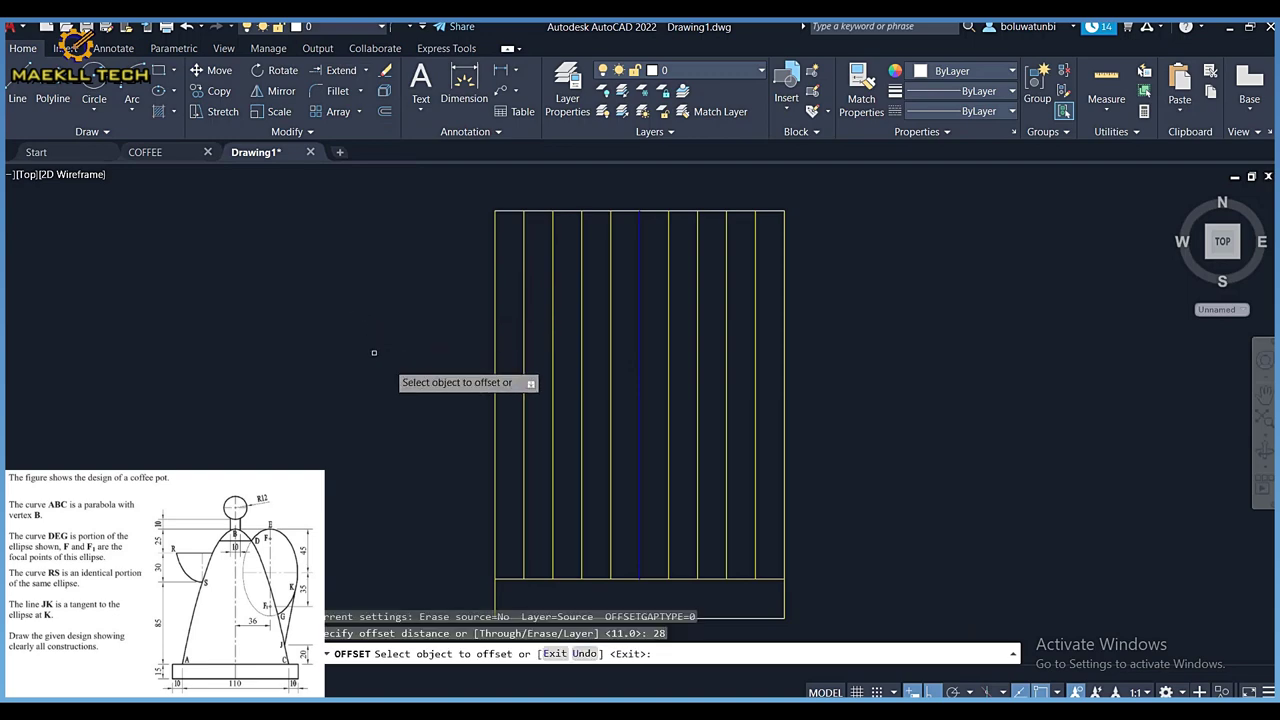
pyautogui.click(514, 579)
pyautogui.click(520, 534)
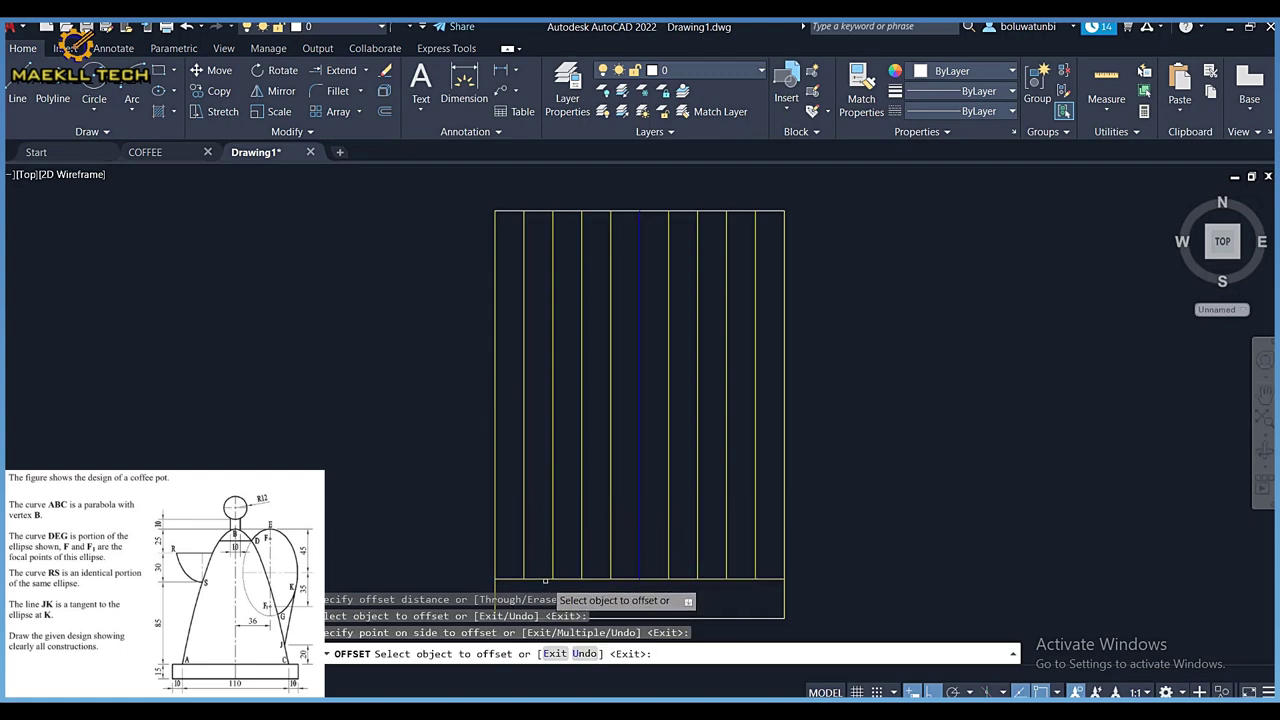
pyautogui.click(545, 580)
pyautogui.click(546, 535)
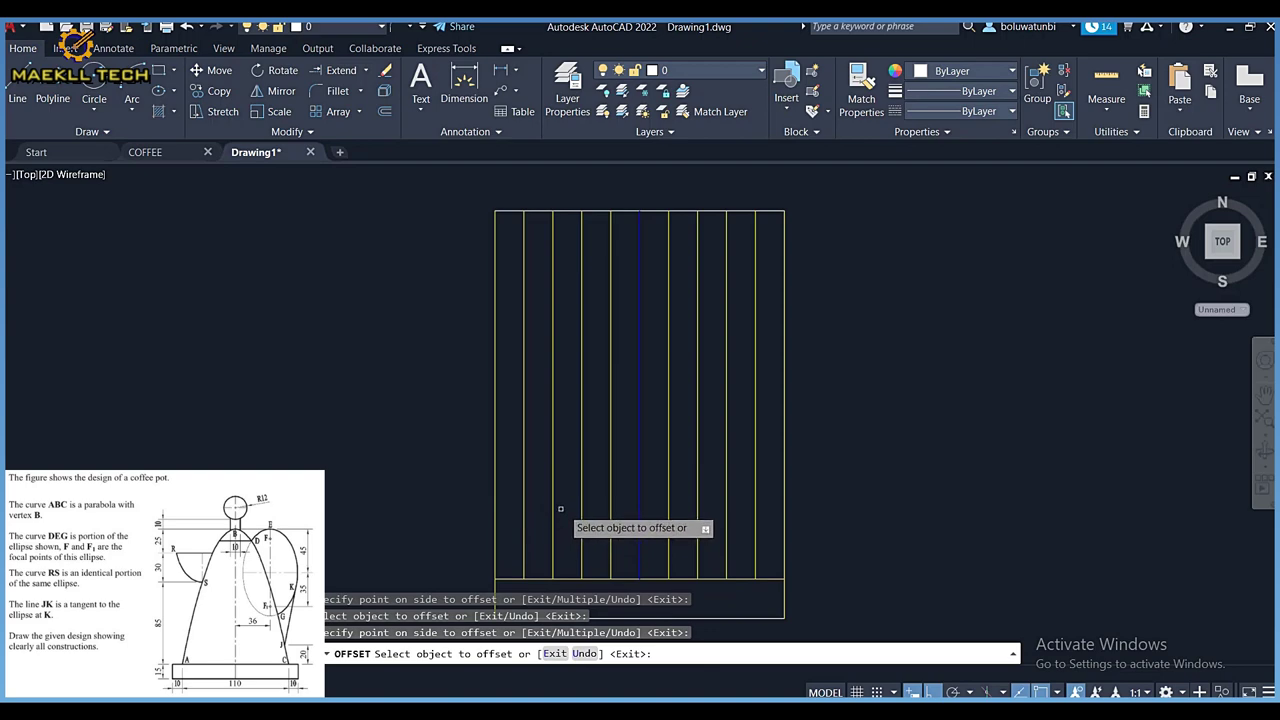
pyautogui.click(565, 579)
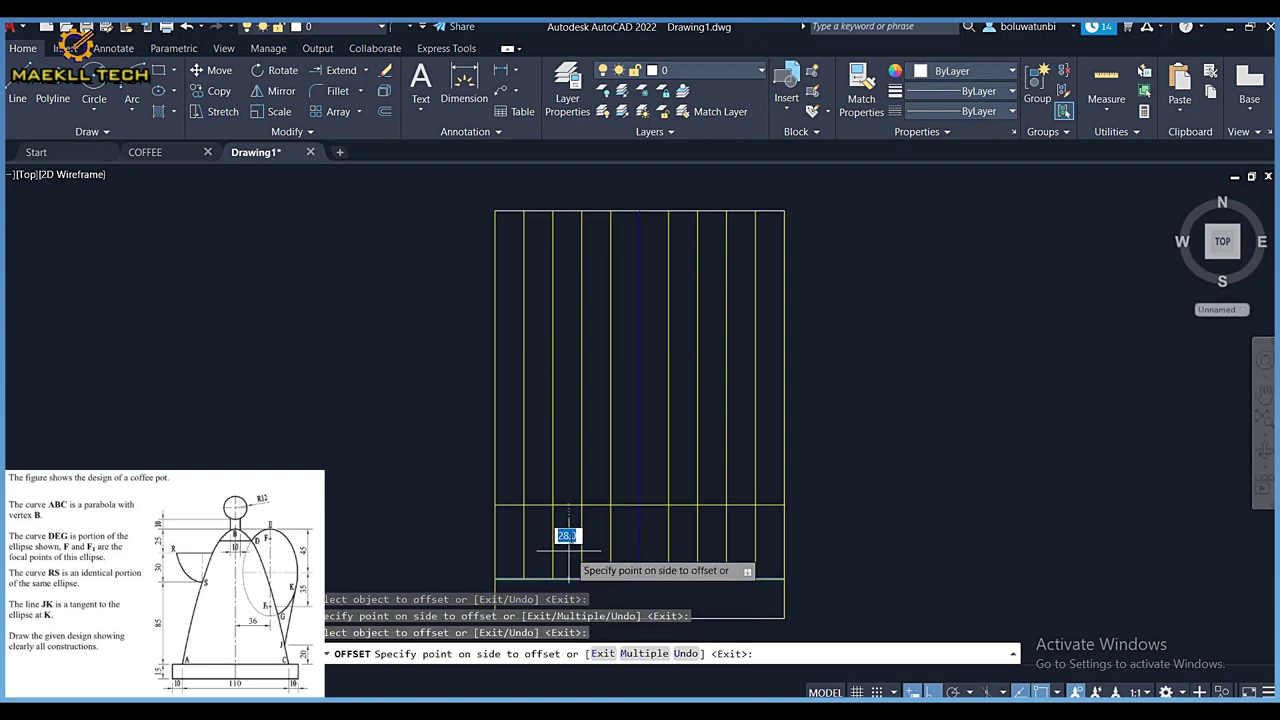
pyautogui.click(569, 450)
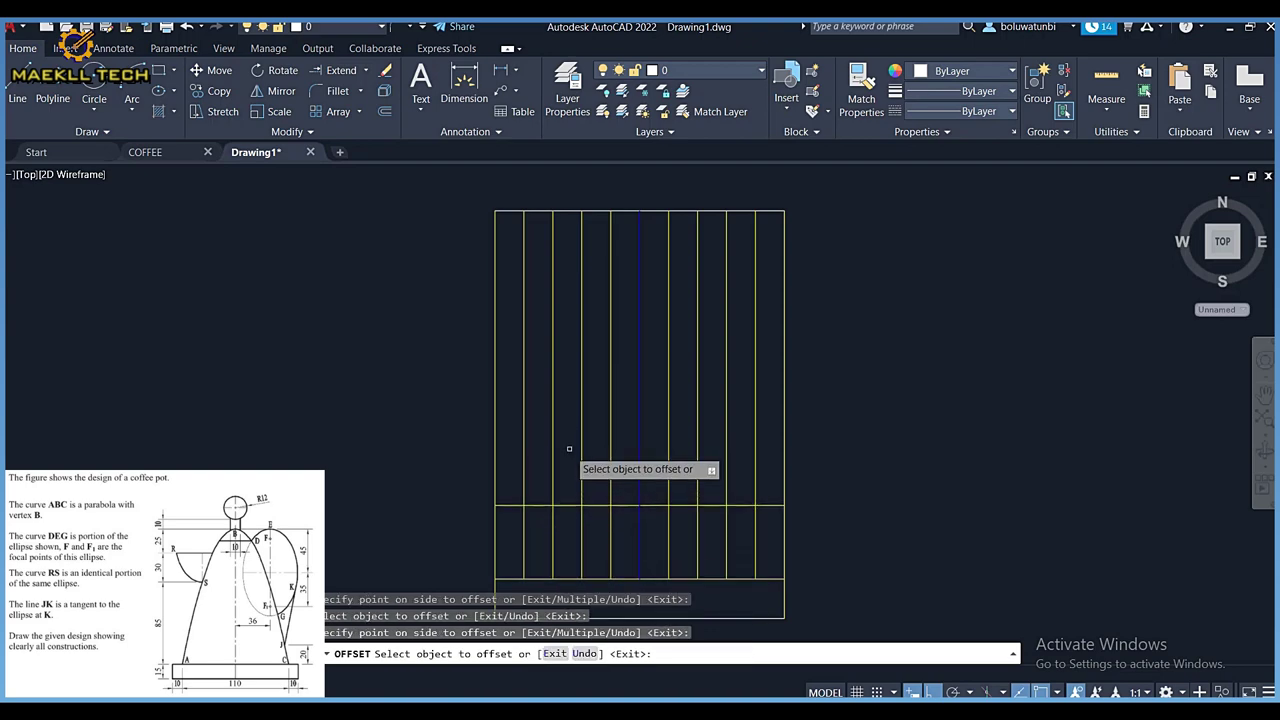
pyautogui.click(565, 506)
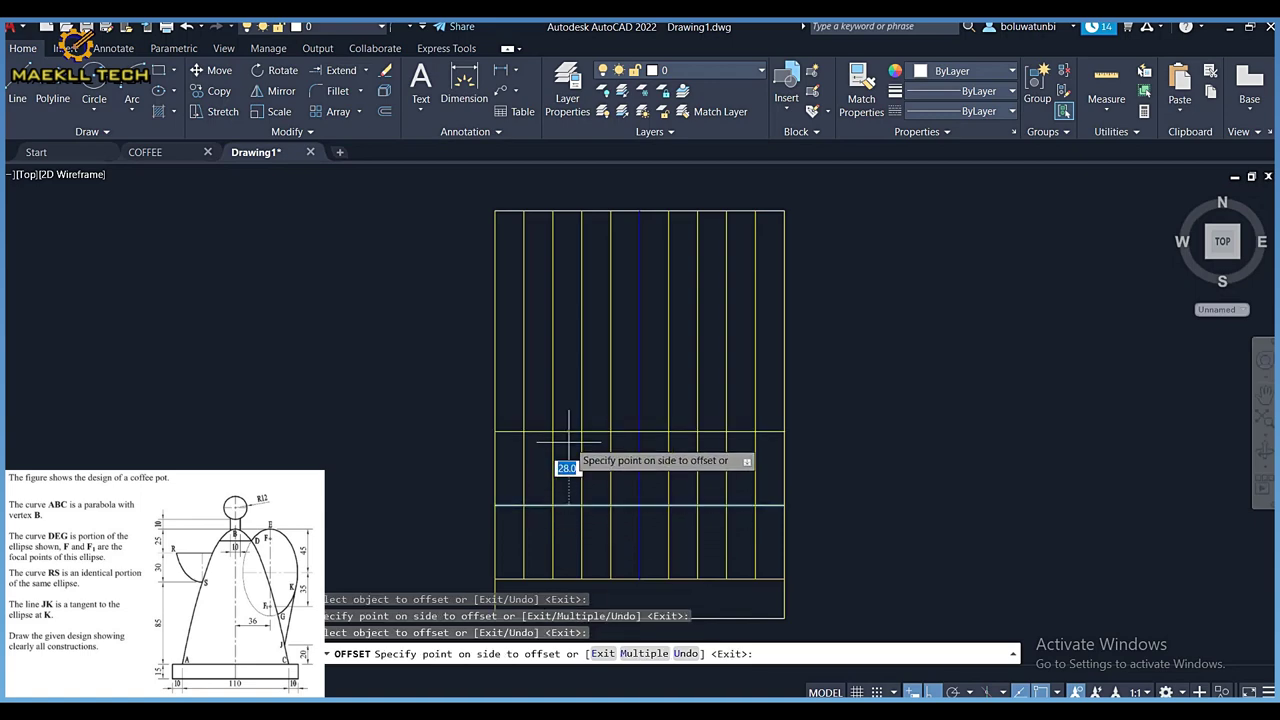
pyautogui.click(570, 385)
pyautogui.click(568, 431)
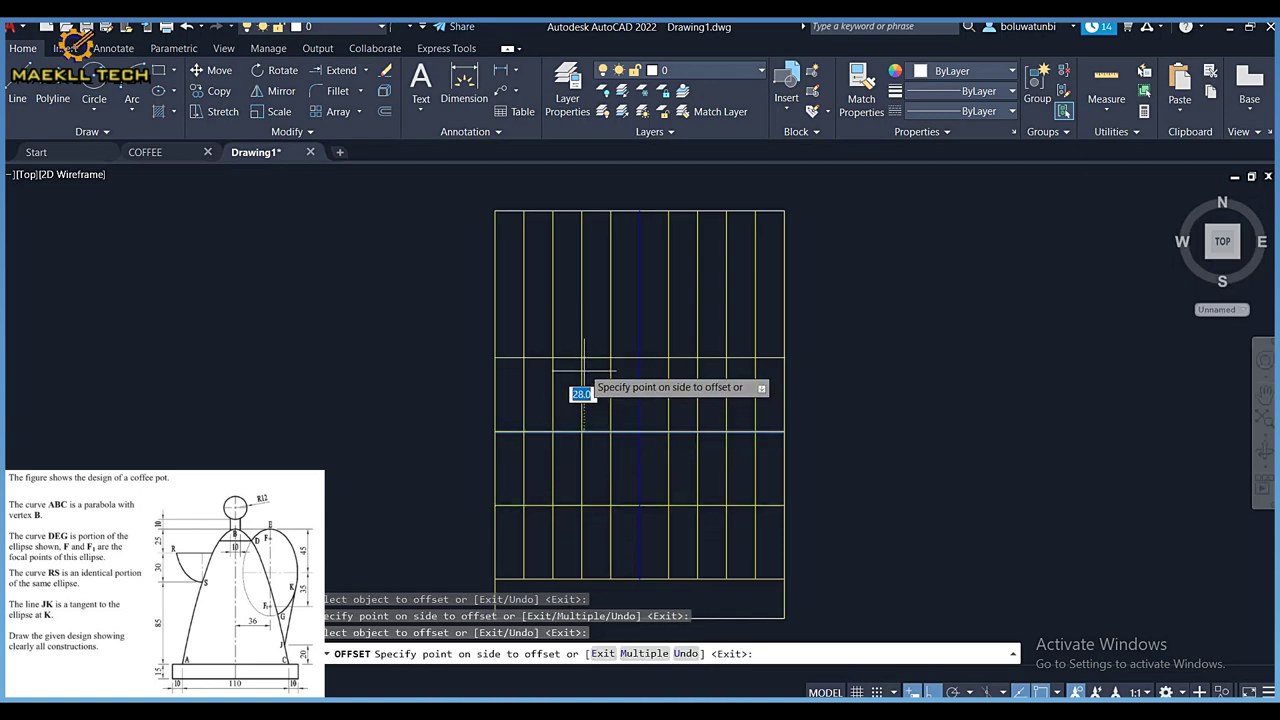
pyautogui.click(582, 372)
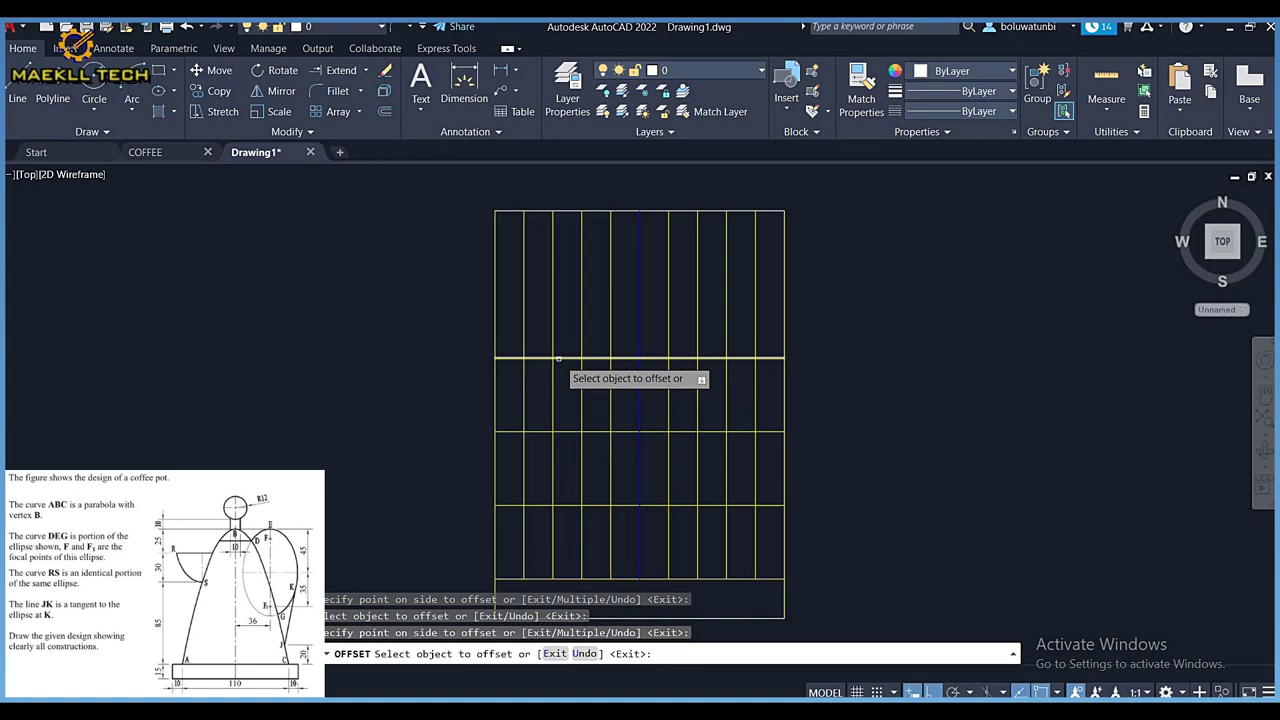
pyautogui.click(558, 358)
pyautogui.click(569, 320)
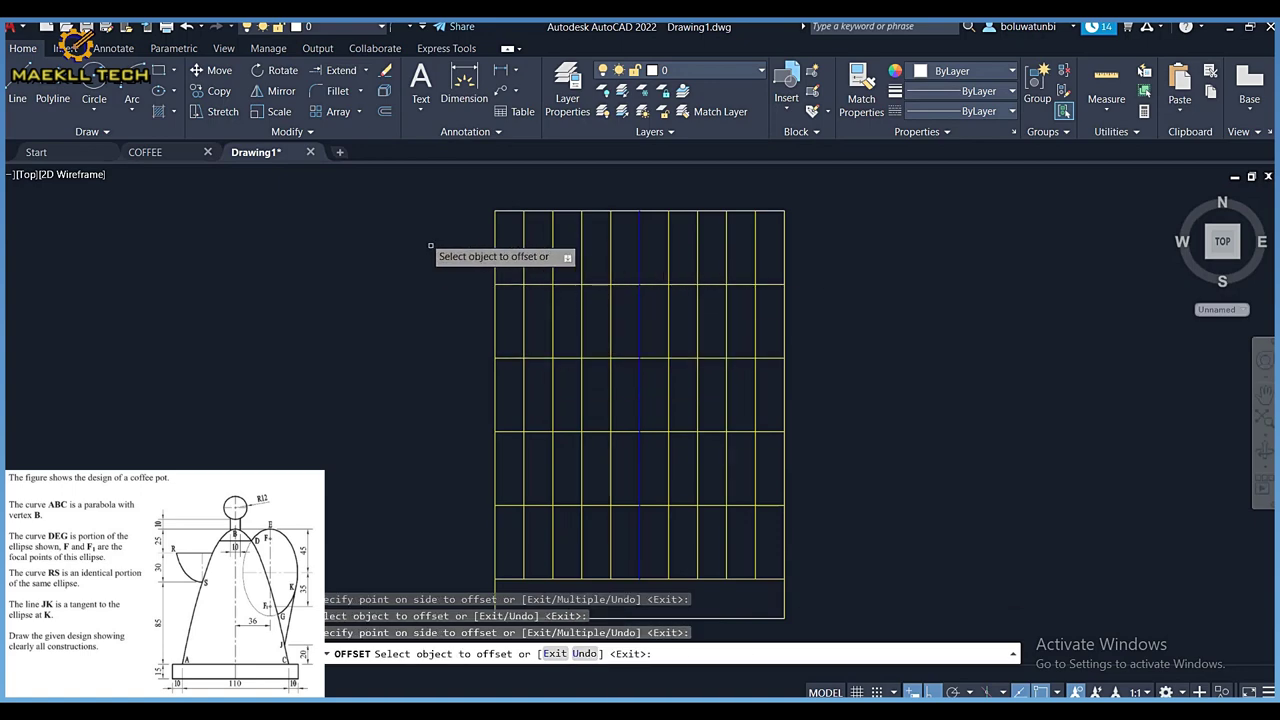
pyautogui.press('Escape')
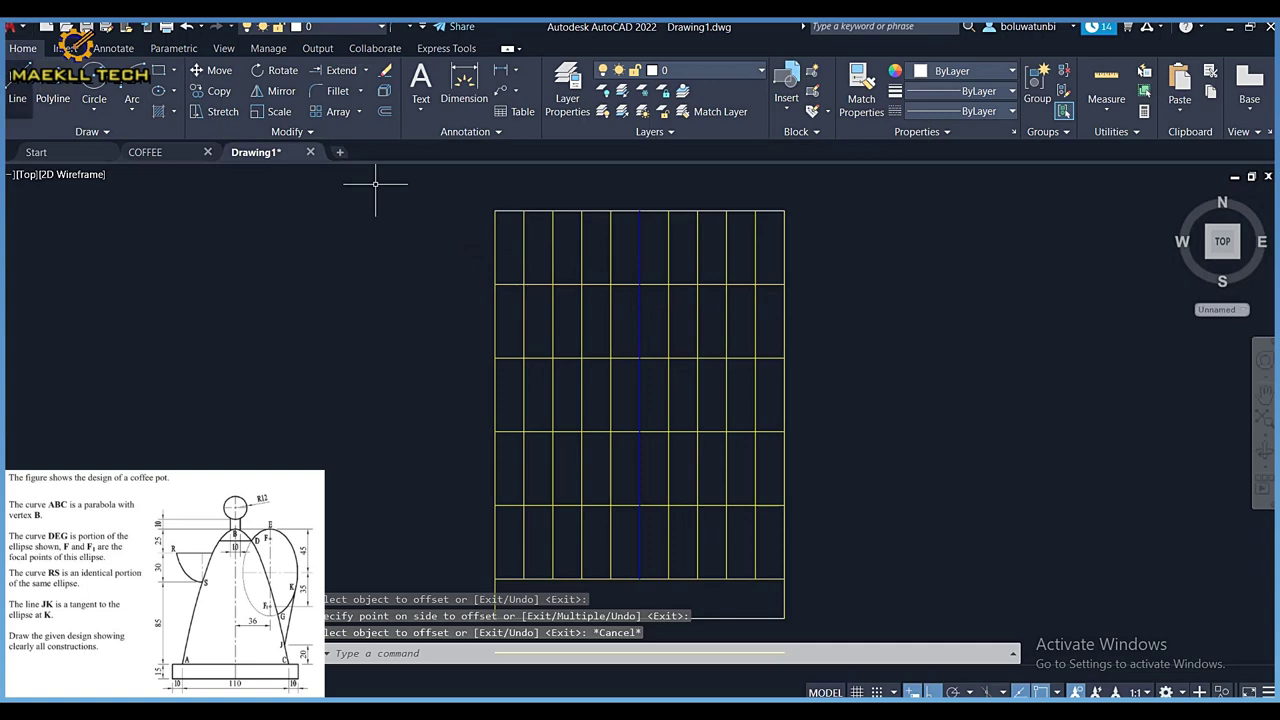
# With Ortho off, draw a line from the top edge's midpoint to the uppermost division point on the frame's left edge
pyautogui.write('l')
pyautogui.press('Return')
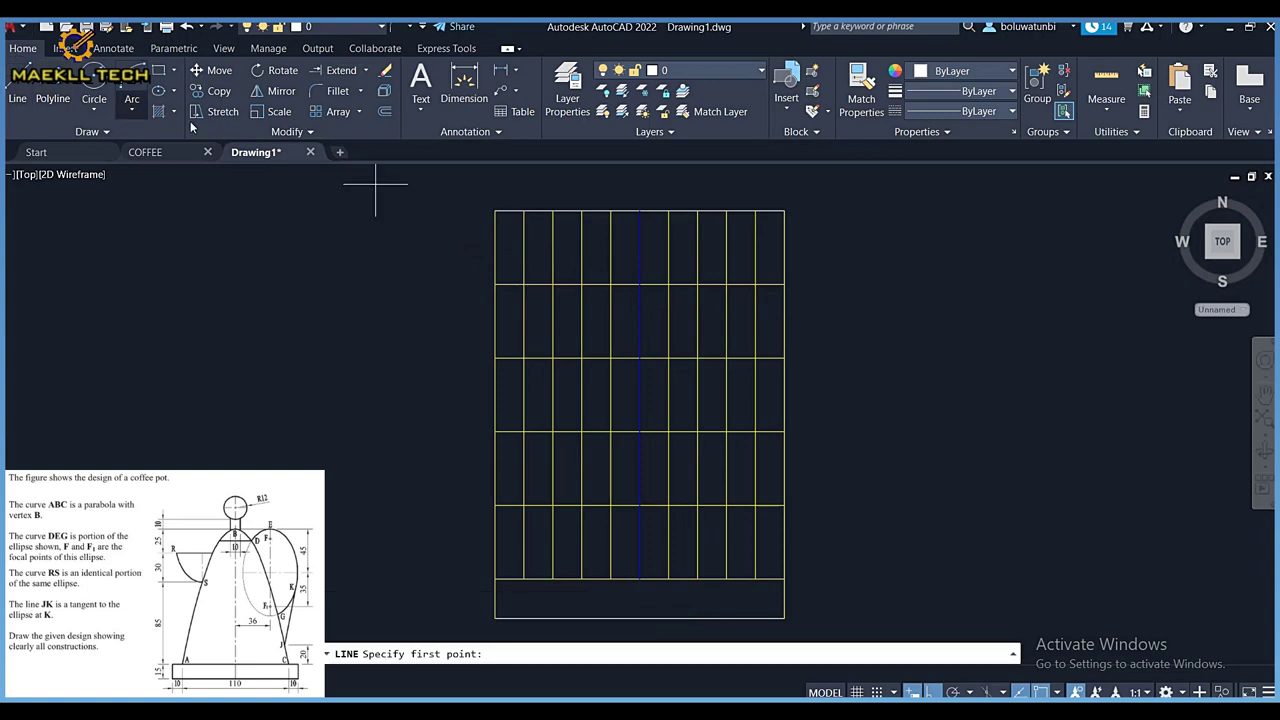
pyautogui.click(640, 211)
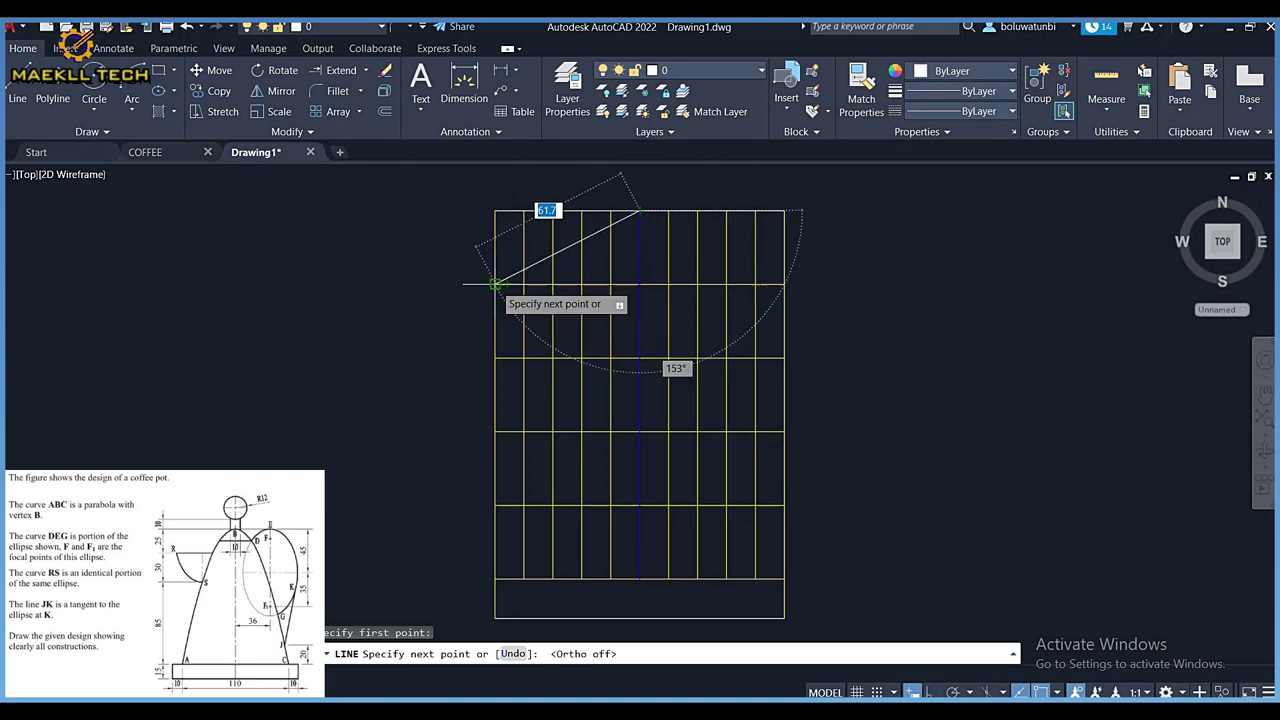
pyautogui.press('F8')
pyautogui.click(494, 285)
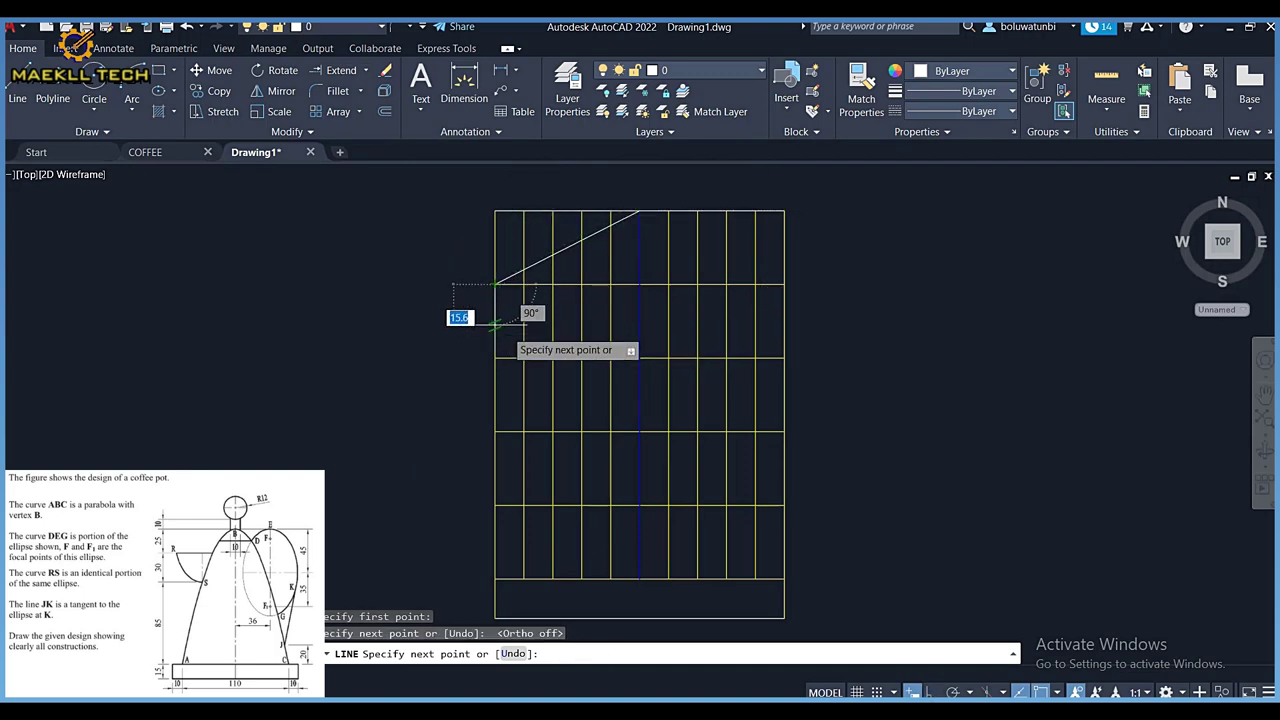
# Draw four lines joining the top edge's midpoint to the remaining three division points and the lower end of the frame's left edge
pyautogui.click(26, 90)
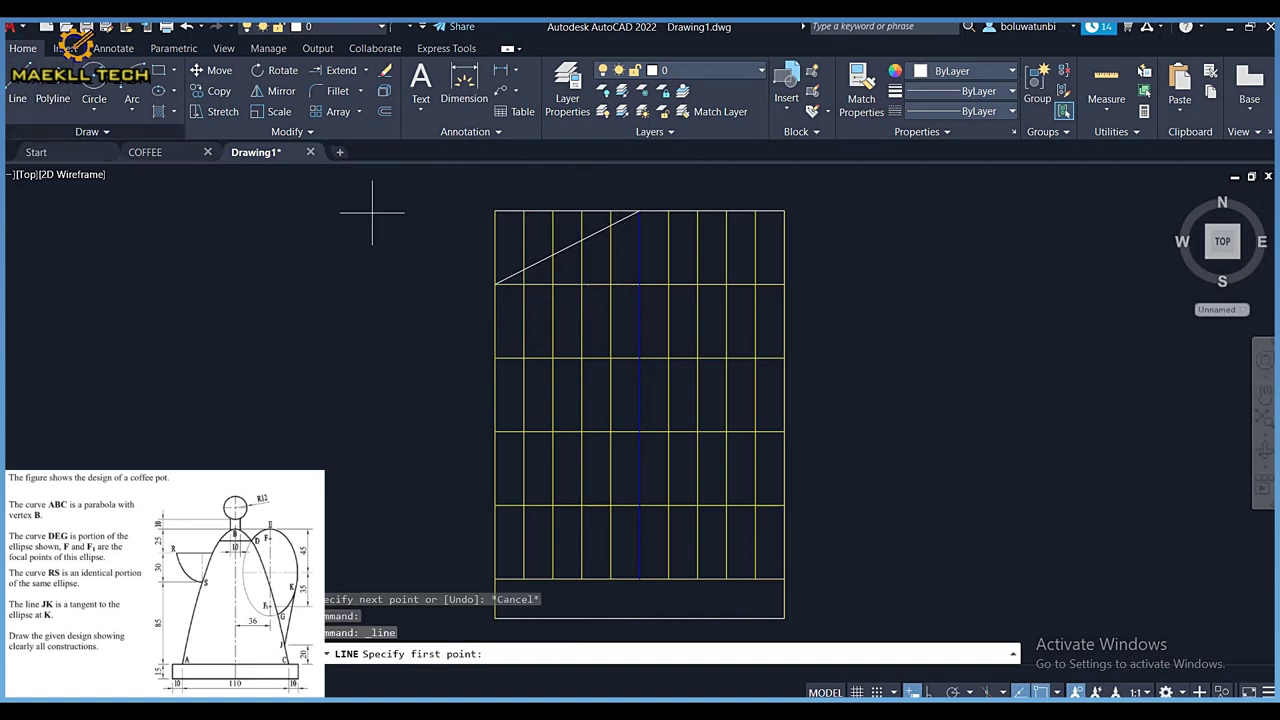
pyautogui.click(495, 357)
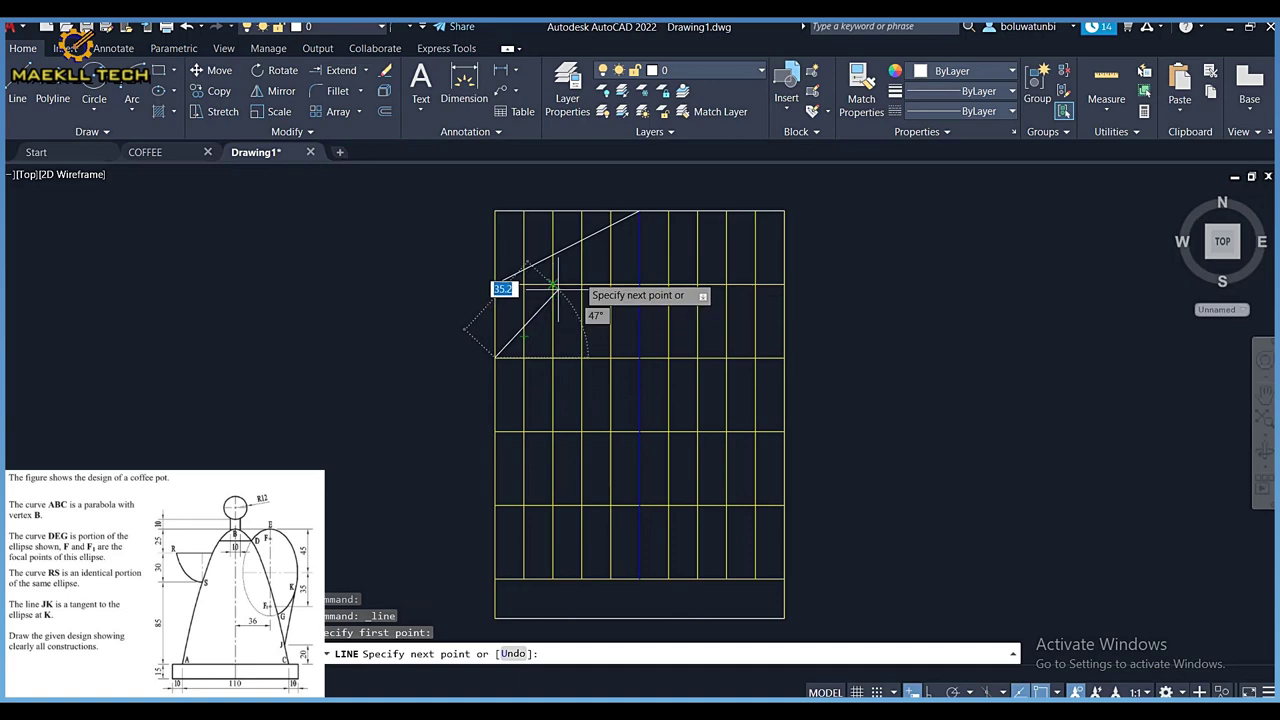
pyautogui.click(640, 211)
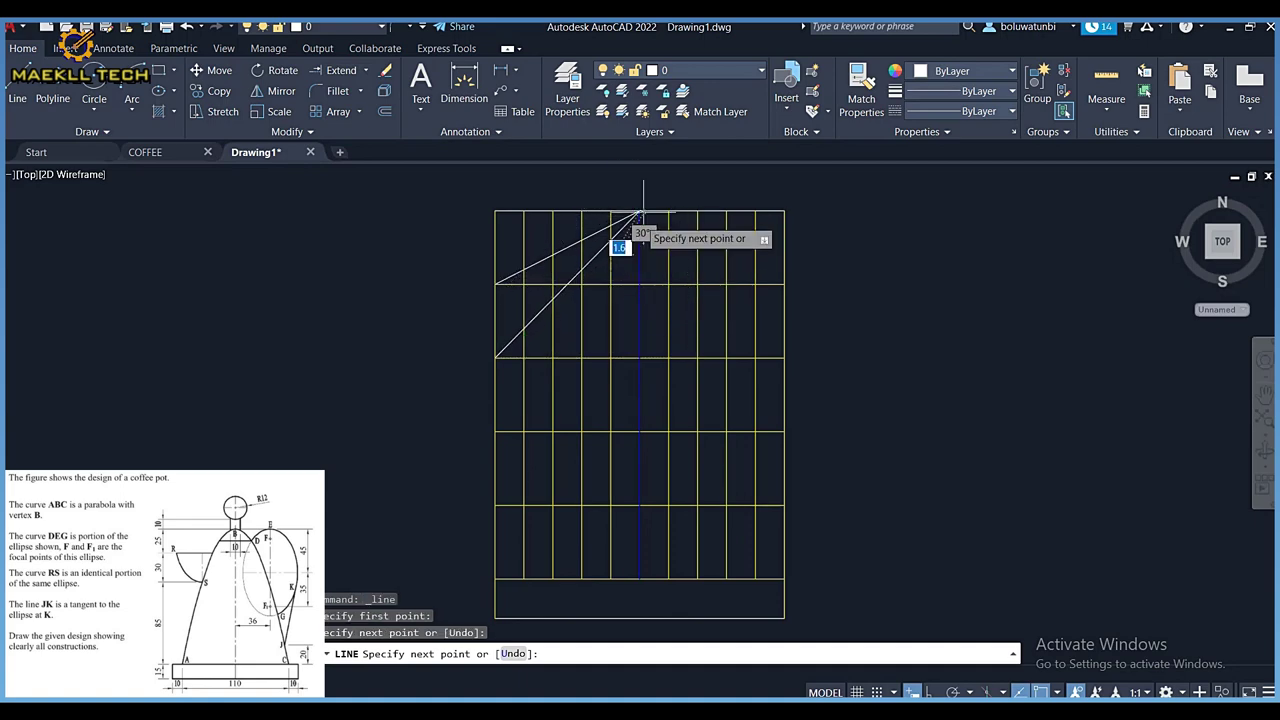
pyautogui.click(495, 431)
pyautogui.click(18, 88)
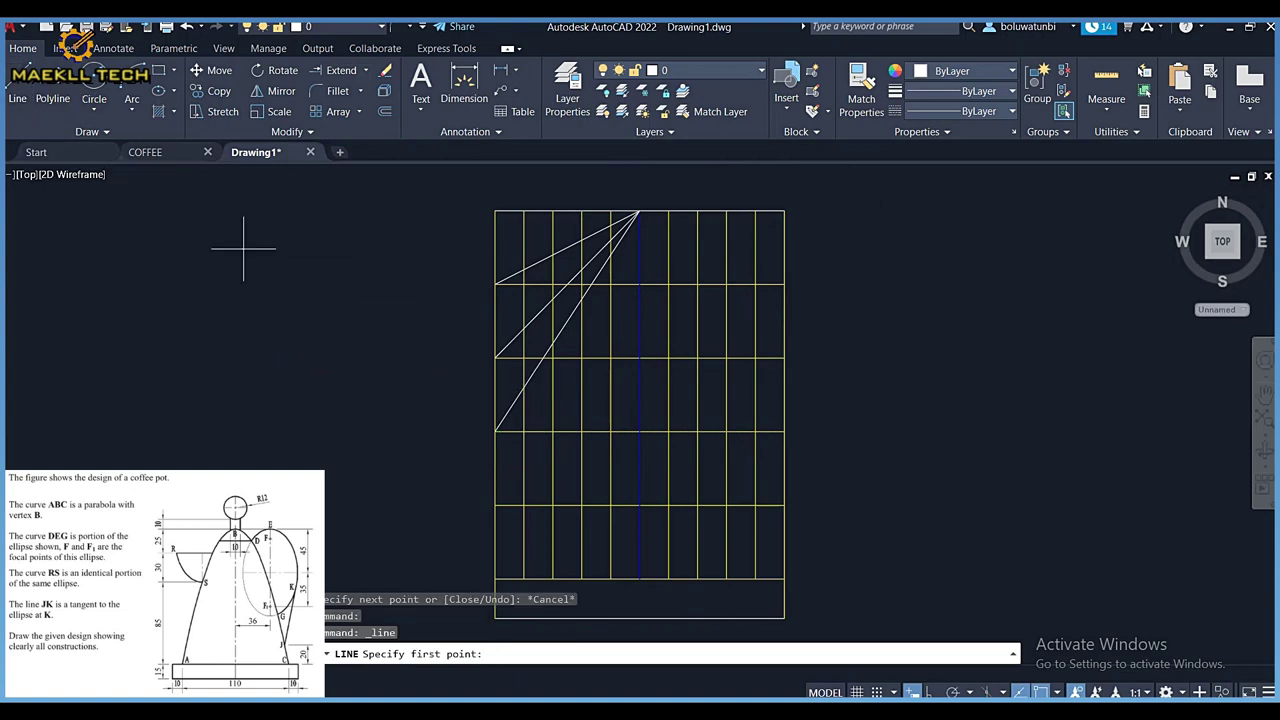
pyautogui.click(495, 504)
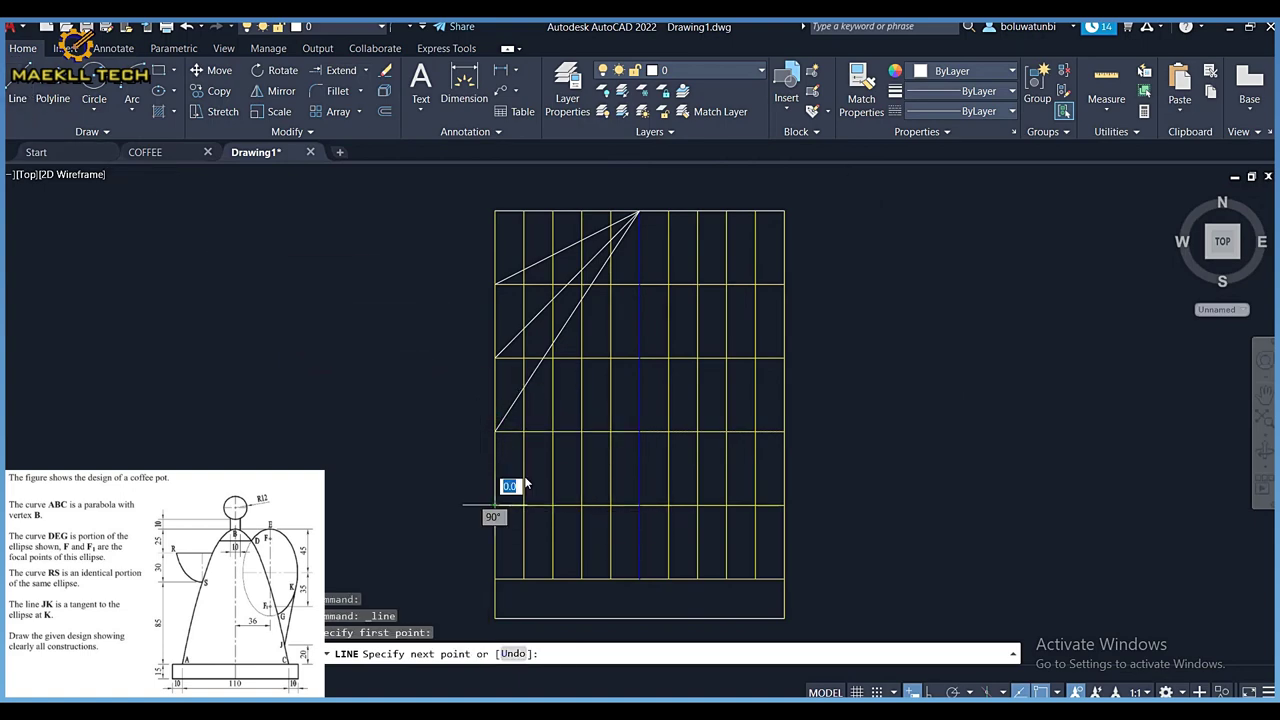
pyautogui.click(640, 210)
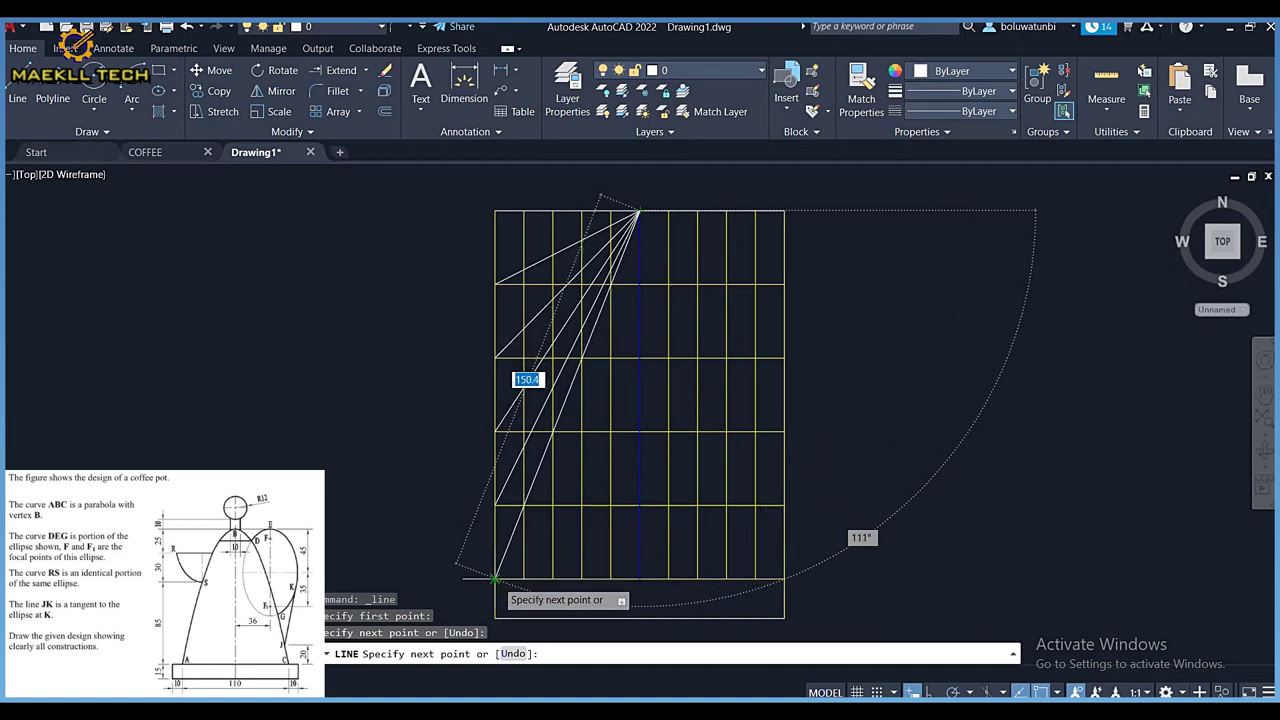
pyautogui.click(495, 578)
pyautogui.press('Escape')
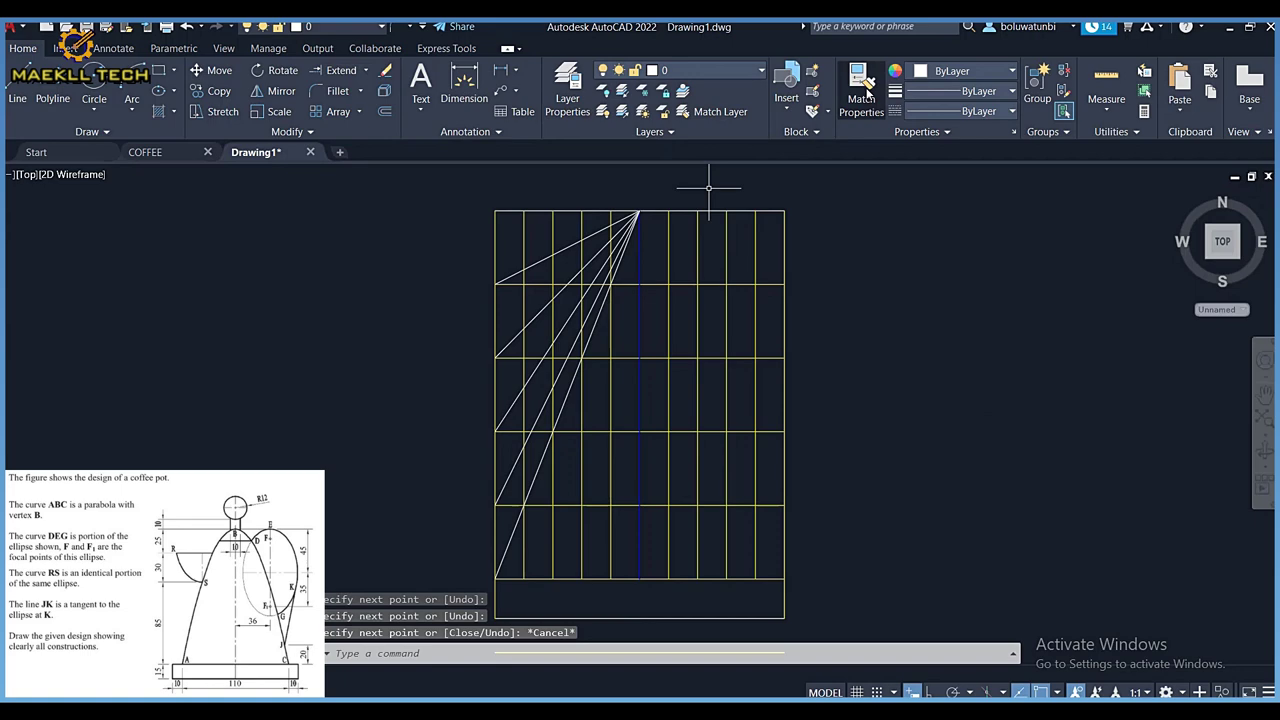
# Match the five white radial lines to the properties of the frame's yellow right edge
pyautogui.click(864, 92)
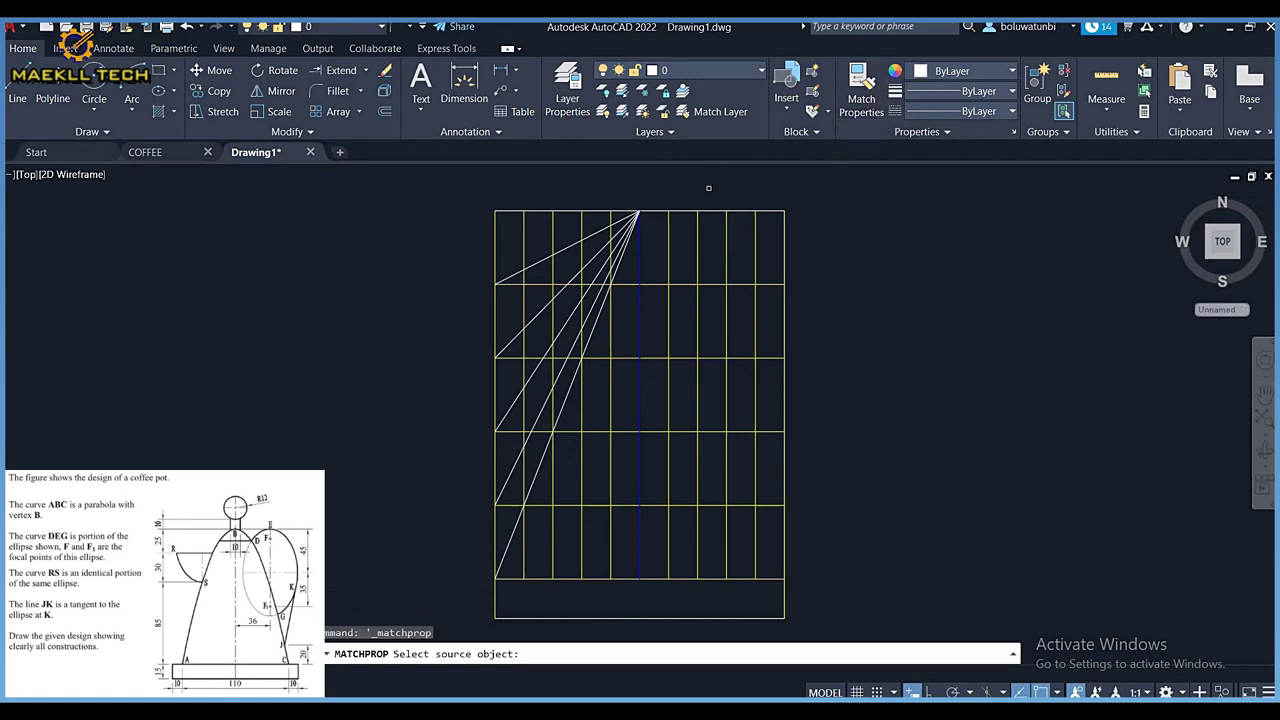
pyautogui.click(785, 244)
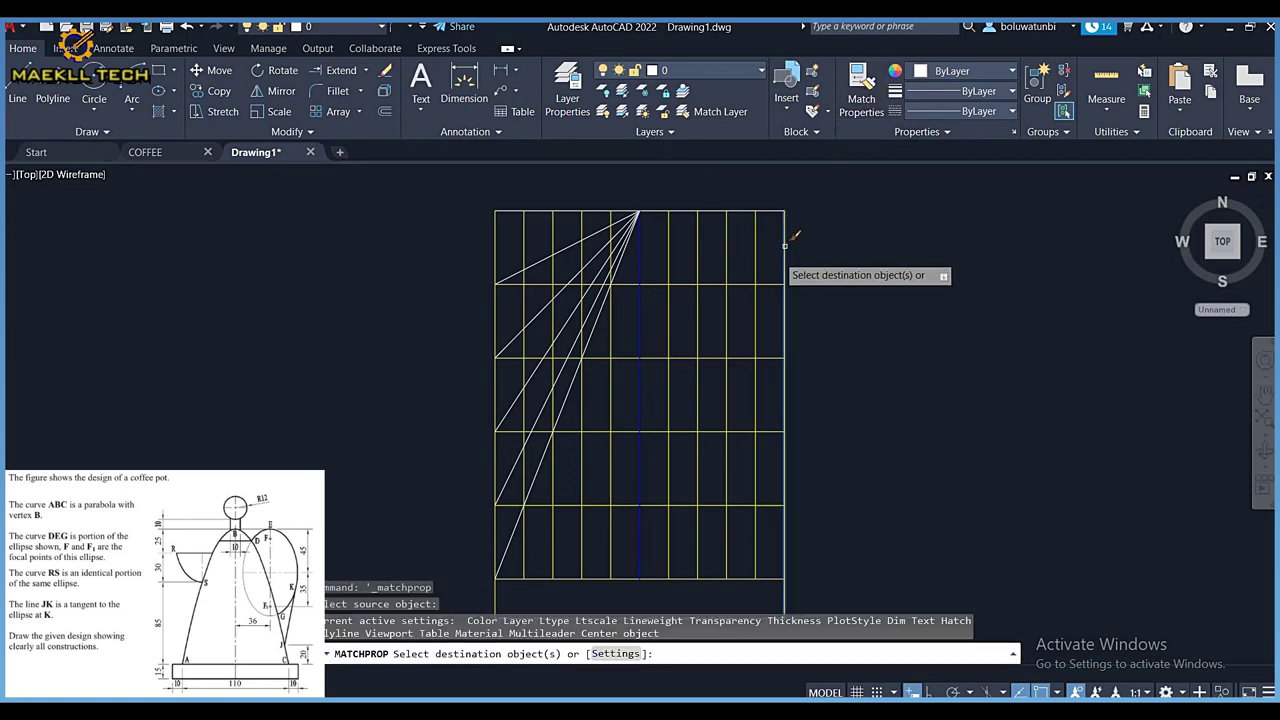
pyautogui.click(578, 467)
pyautogui.click(522, 221)
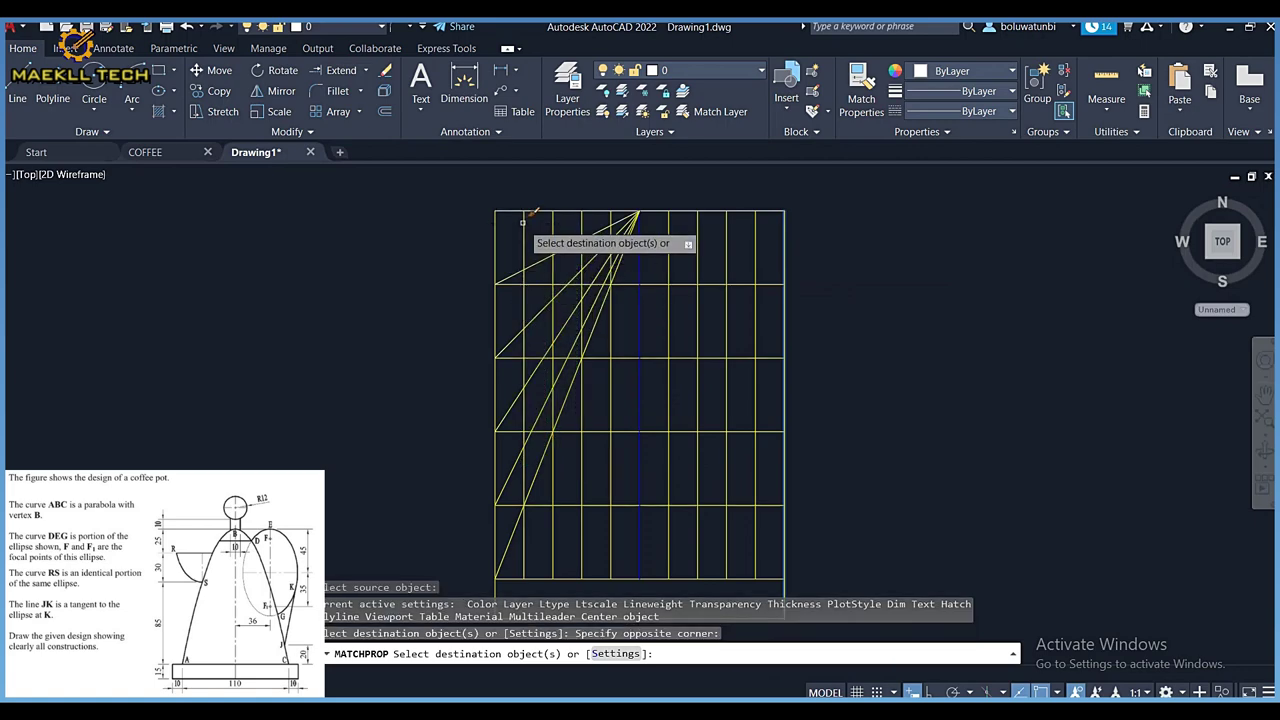
pyautogui.press('Escape')
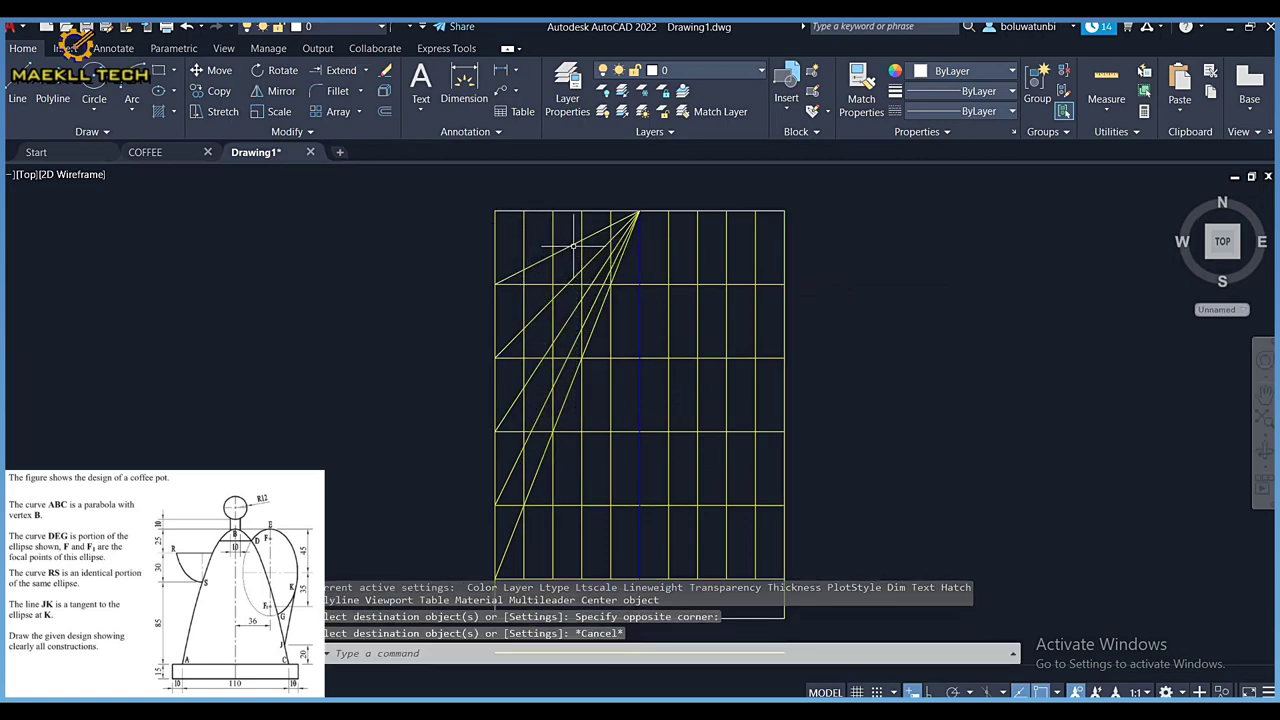
pyautogui.click(573, 242)
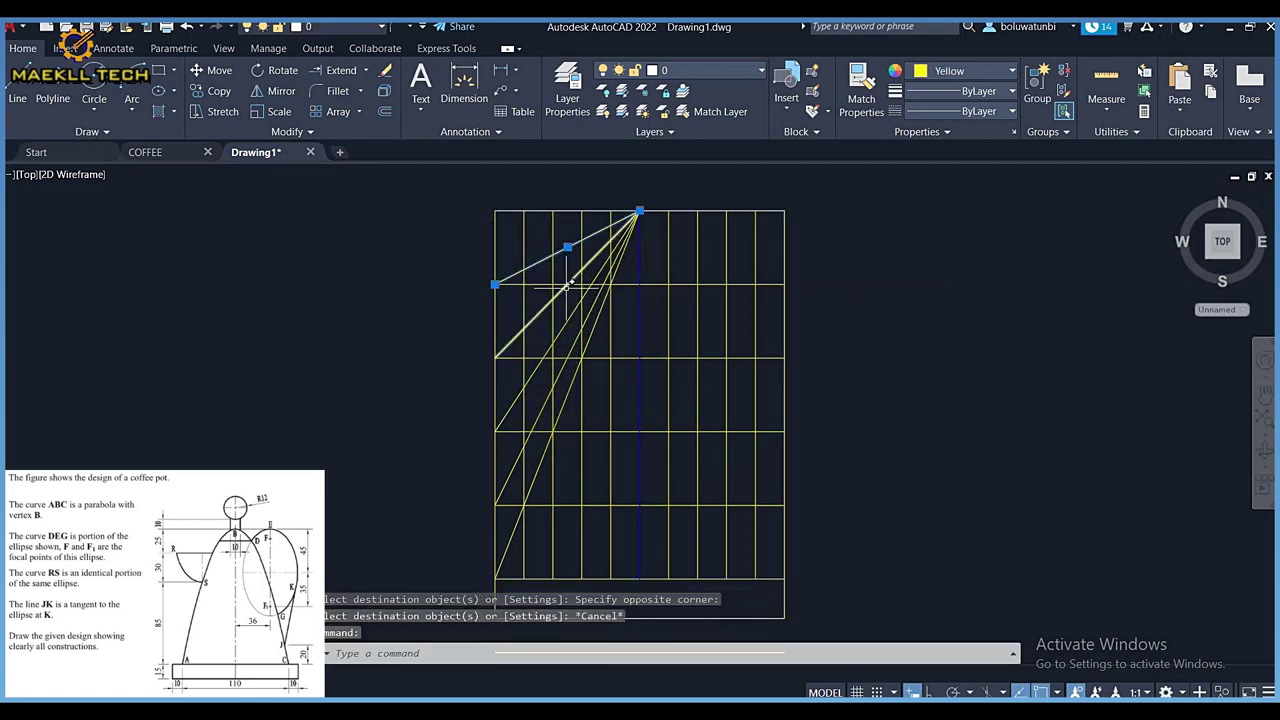
pyautogui.click(567, 285)
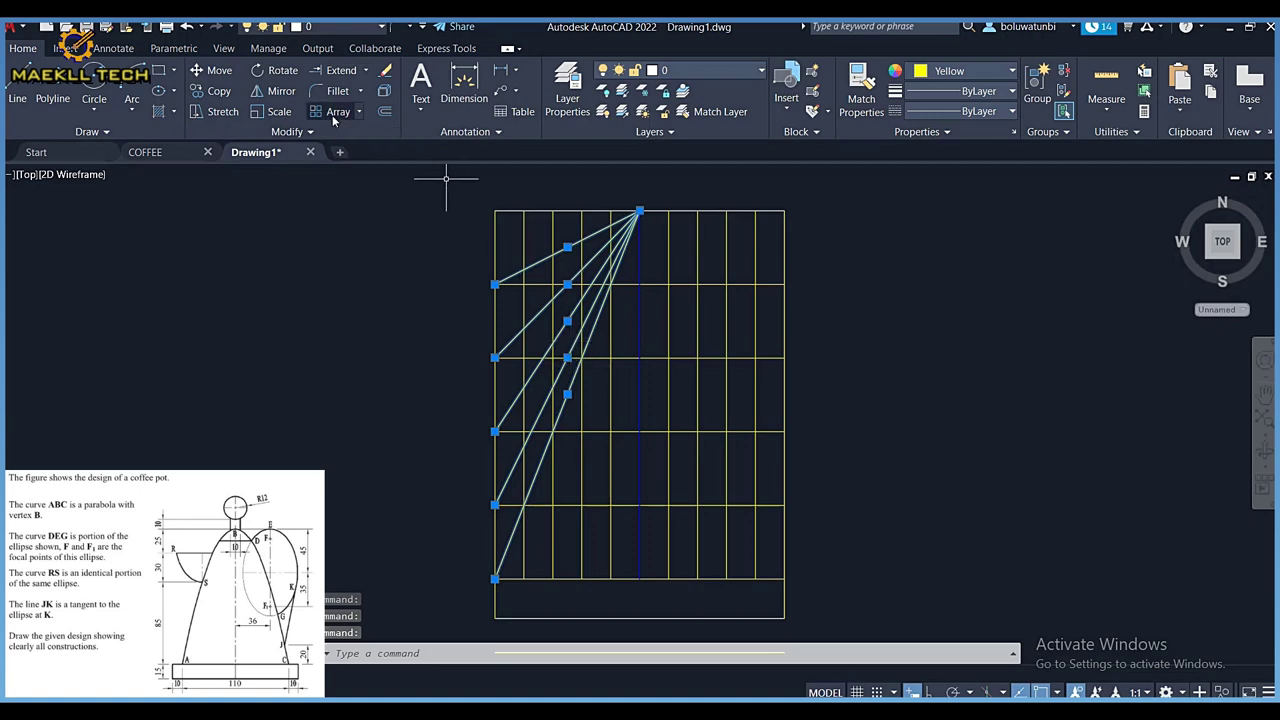
pyautogui.click(284, 92)
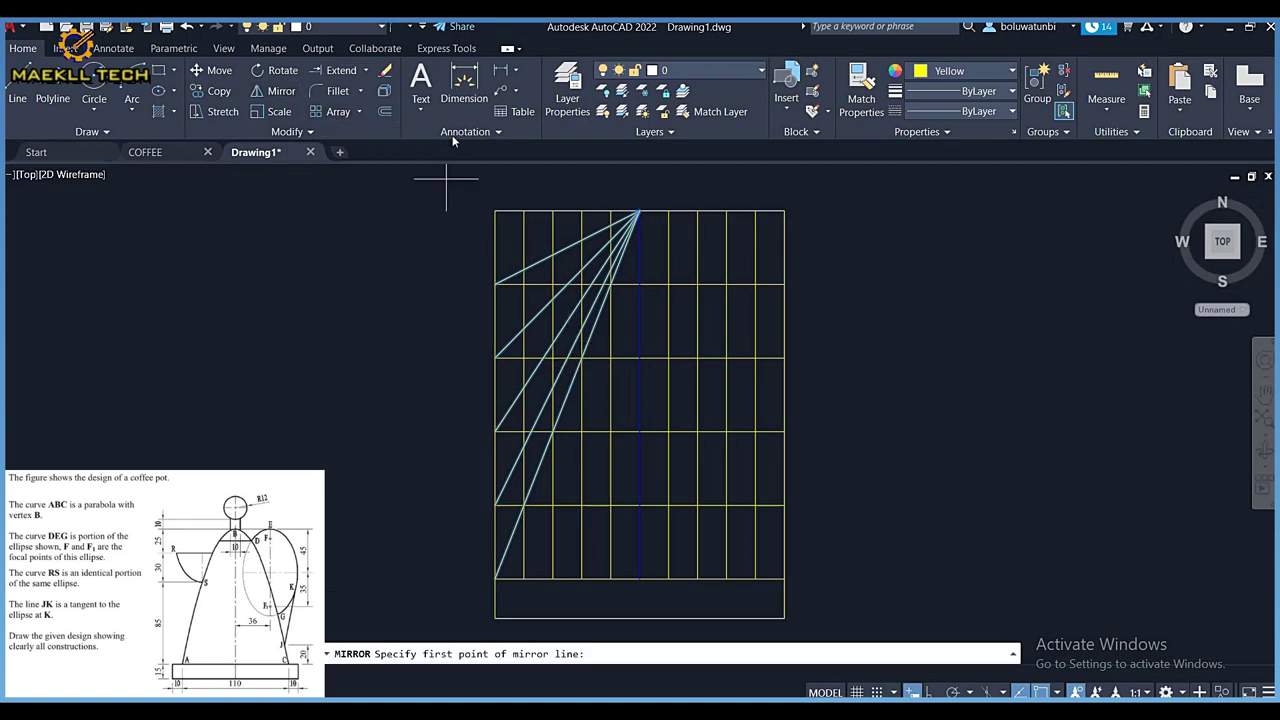
pyautogui.click(640, 212)
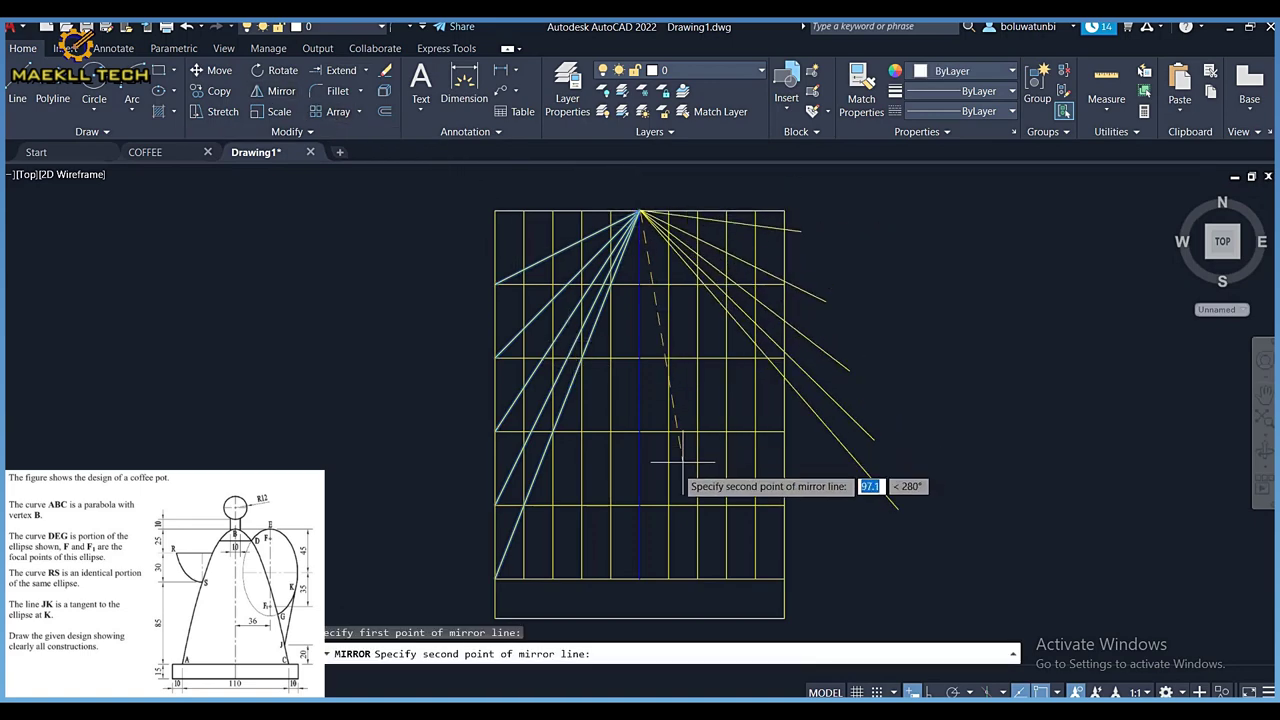
pyautogui.click(640, 434)
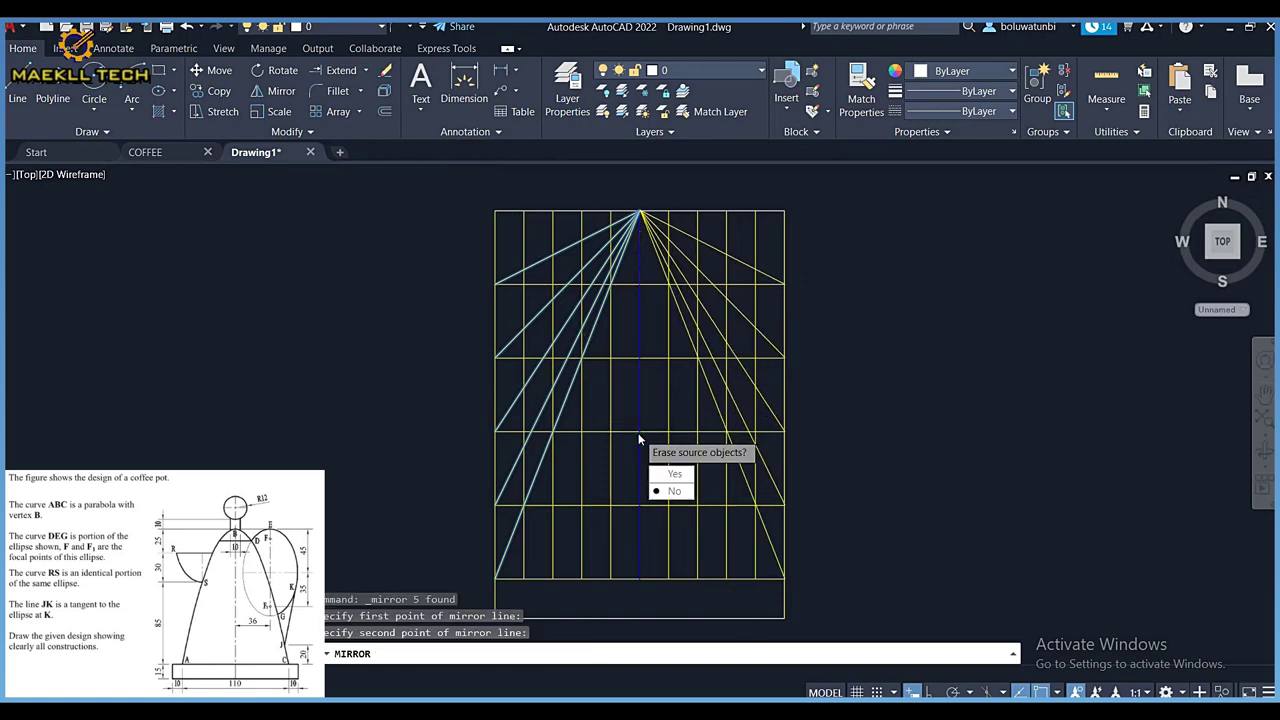
pyautogui.press('Escape')
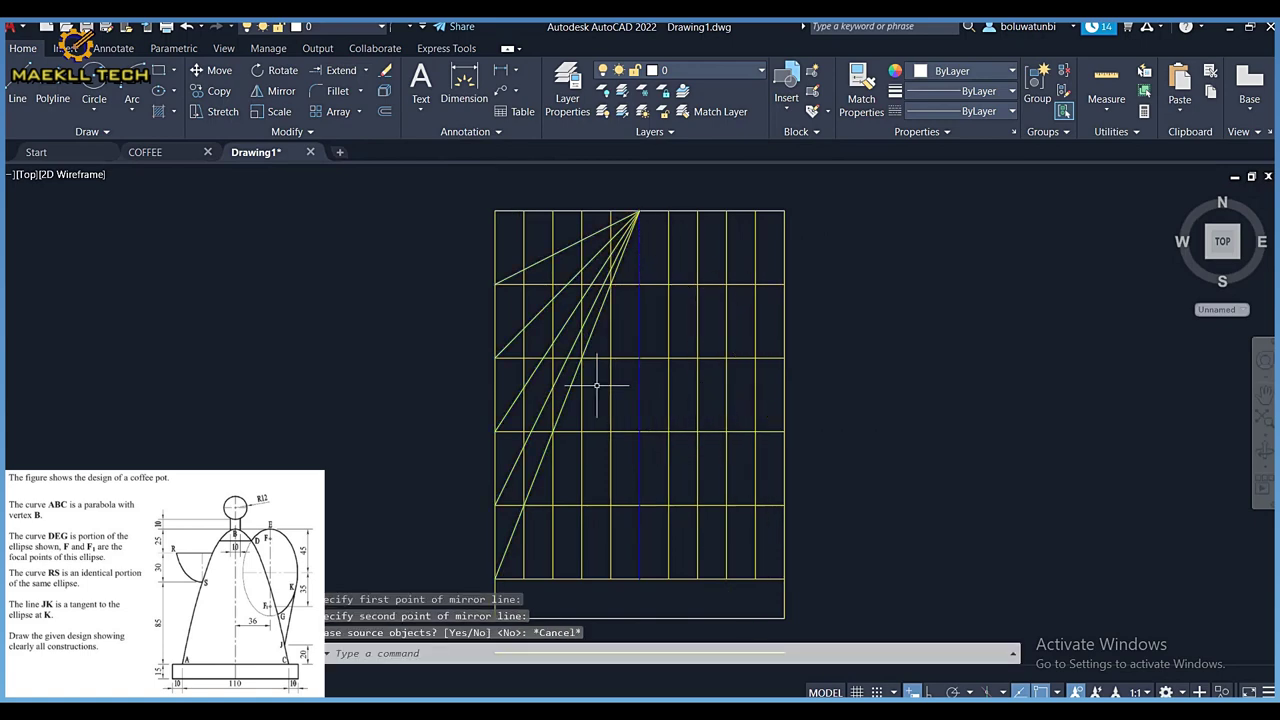
# Mirror the five radial lines about the blue centre line and keep the source objects
pyautogui.click(565, 252)
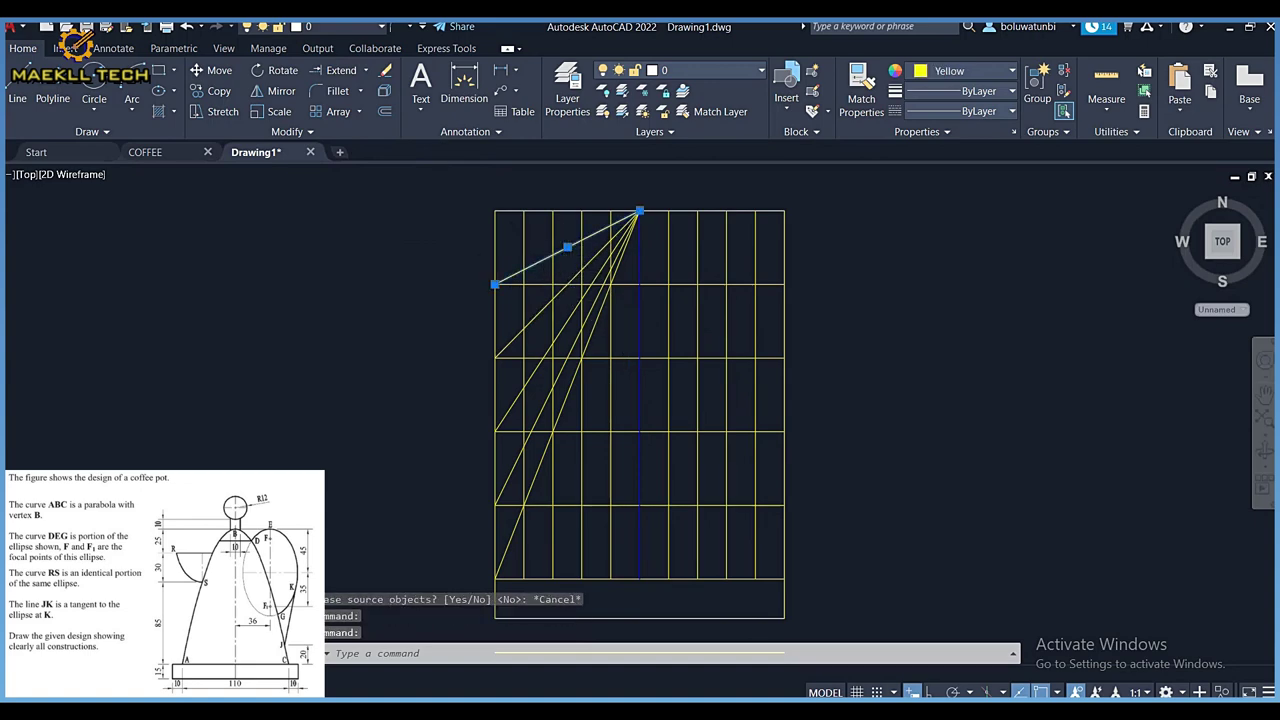
pyautogui.click(574, 329)
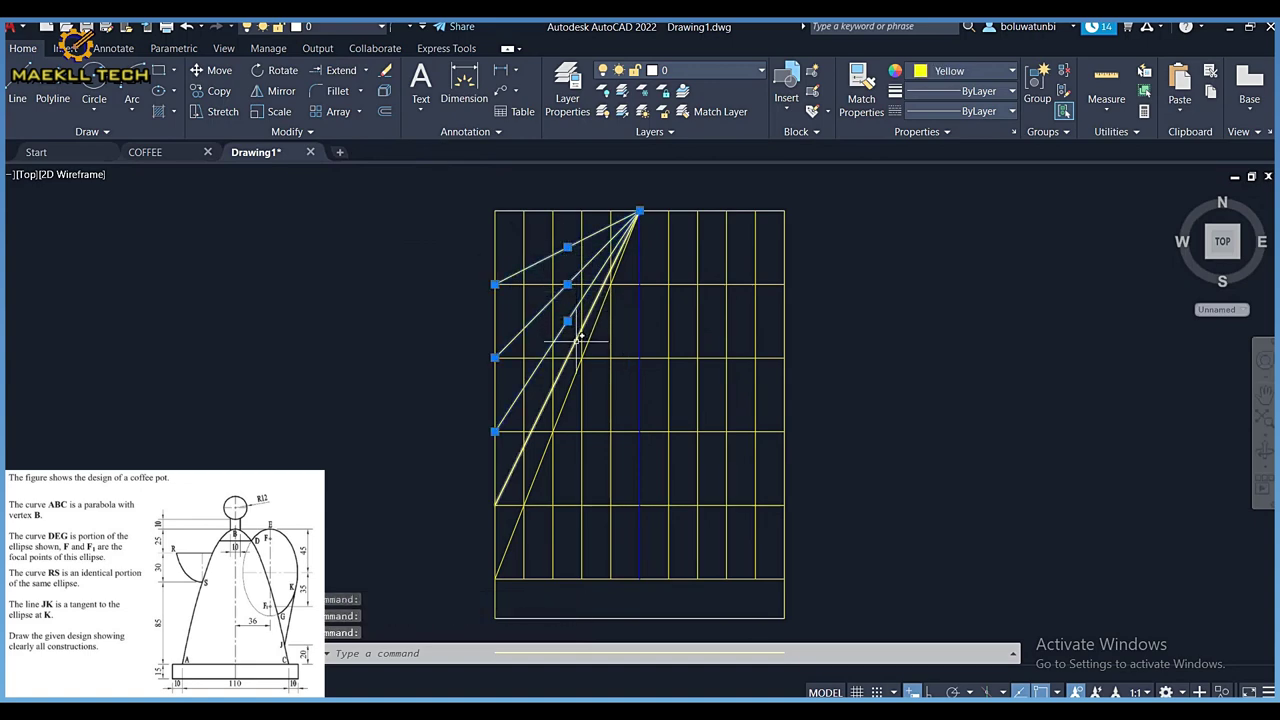
pyautogui.click(577, 341)
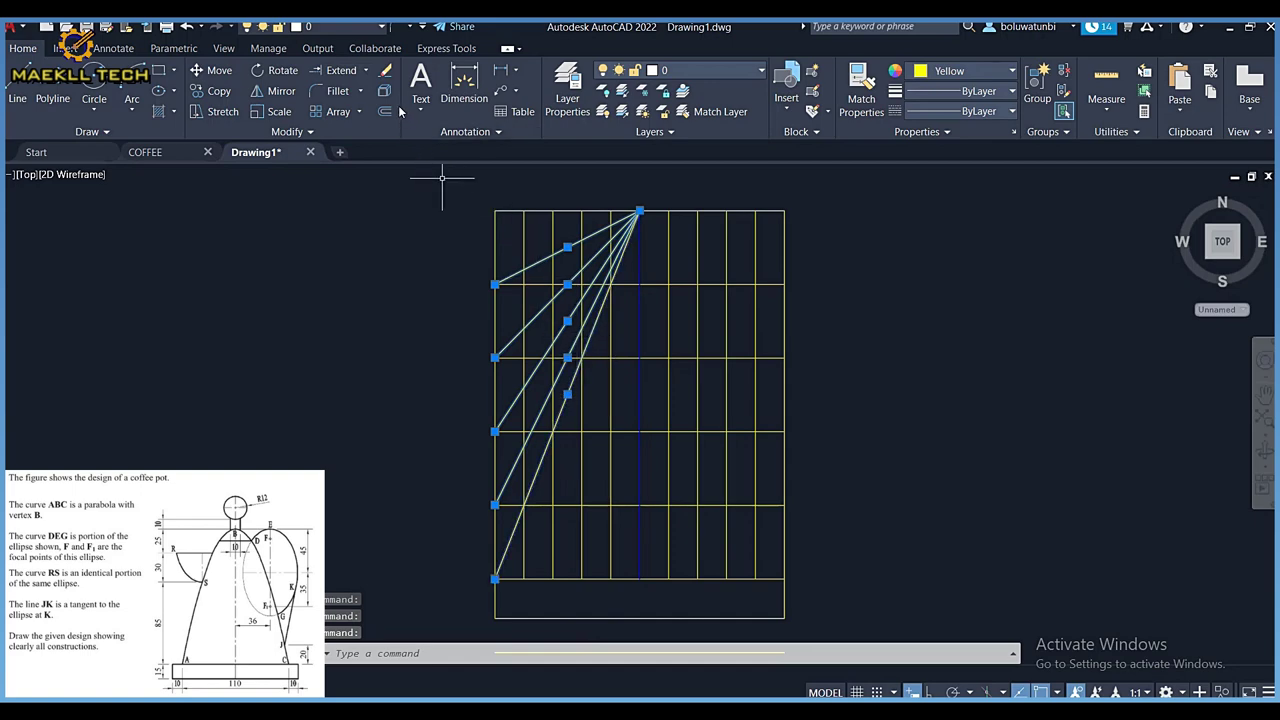
pyautogui.click(284, 91)
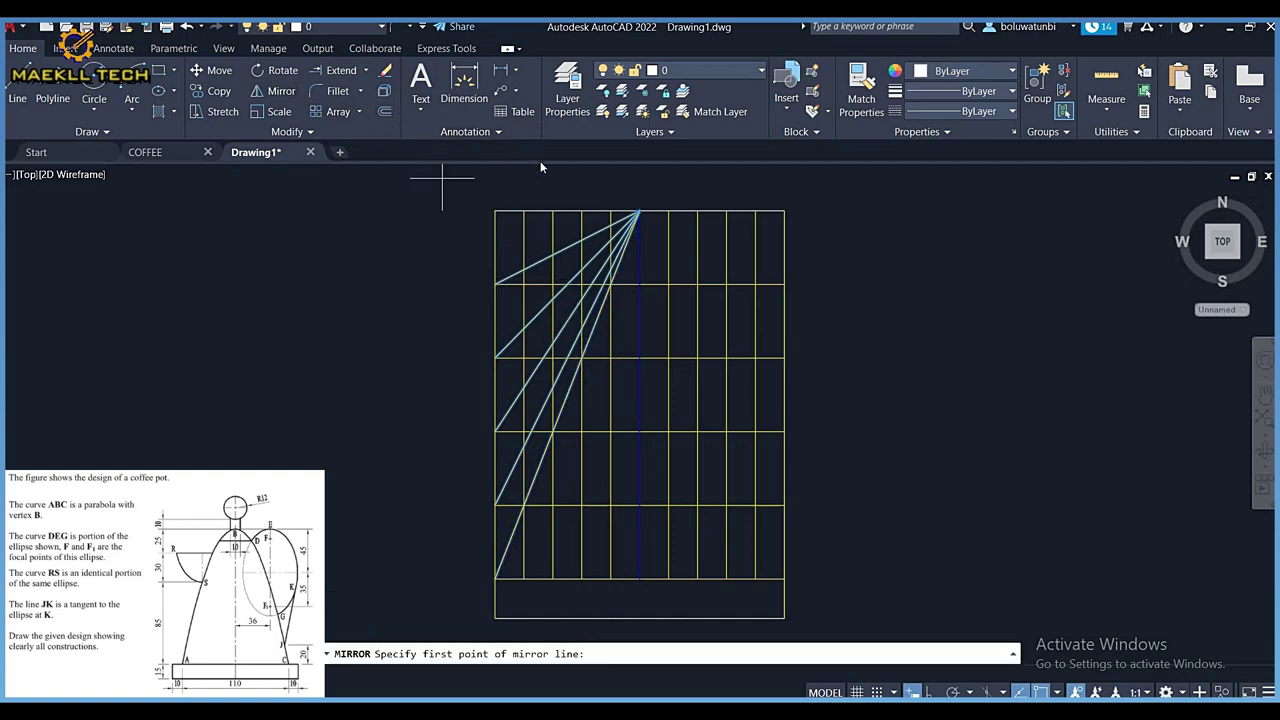
pyautogui.click(639, 211)
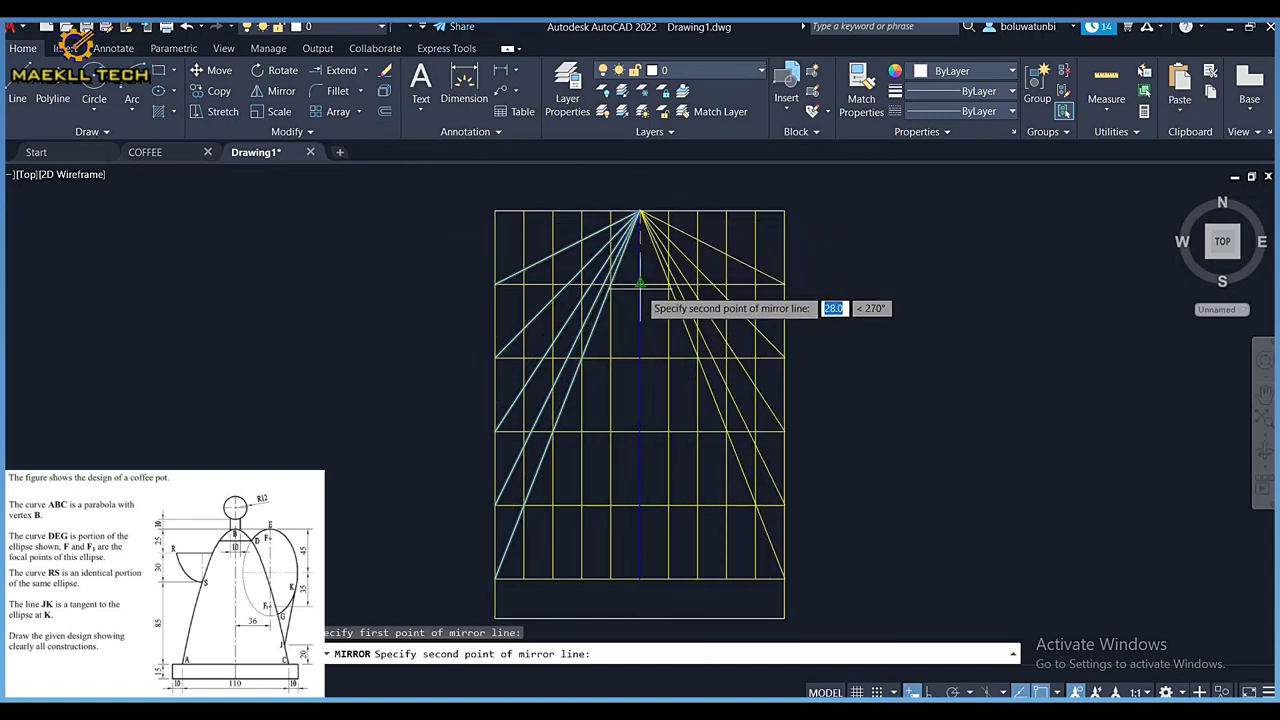
pyautogui.click(640, 285)
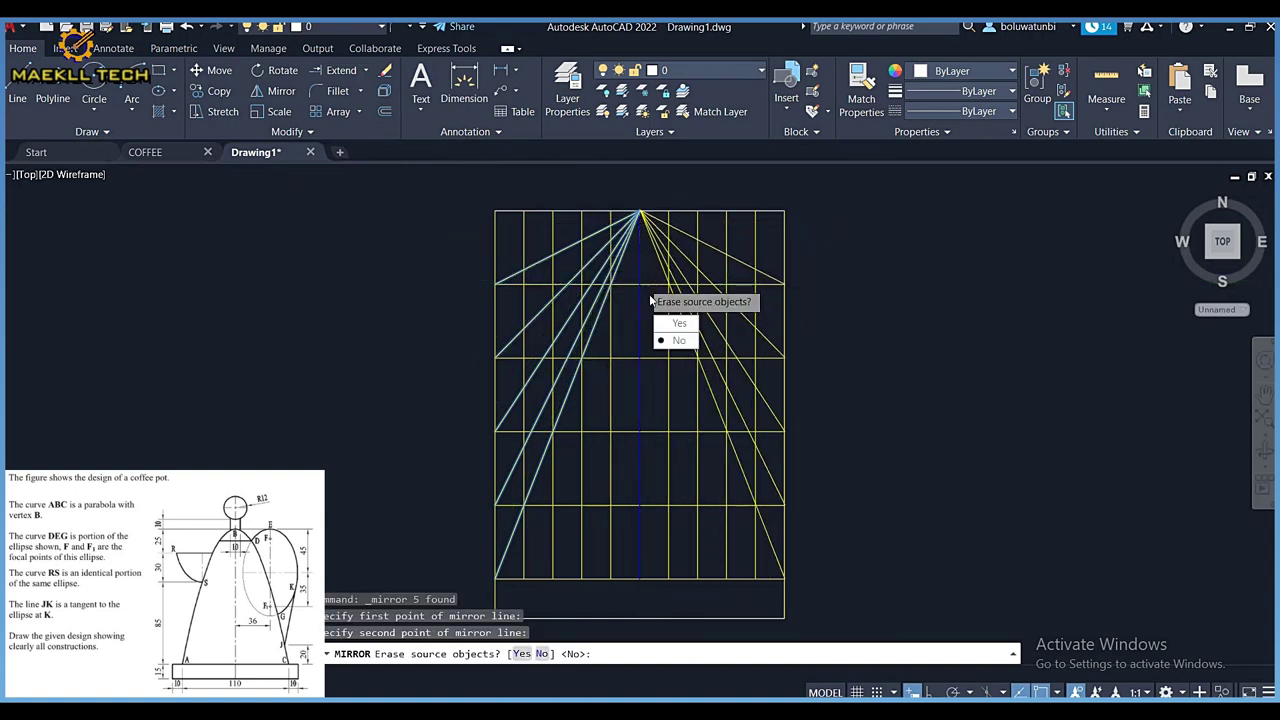
pyautogui.click(677, 340)
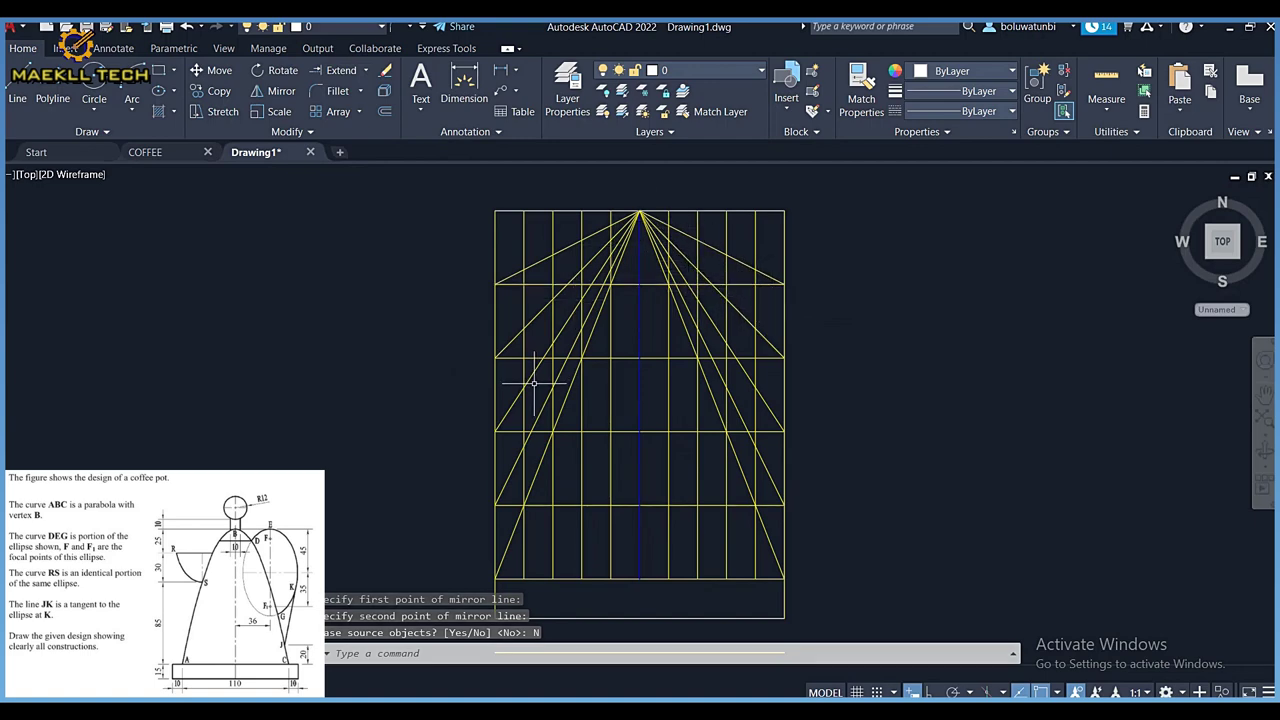
# Draw a three-point arc through the top edge's midpoint, ending where the uppermost radial lines cross the nearest vertical on each side of the centre line
pyautogui.click(140, 110)
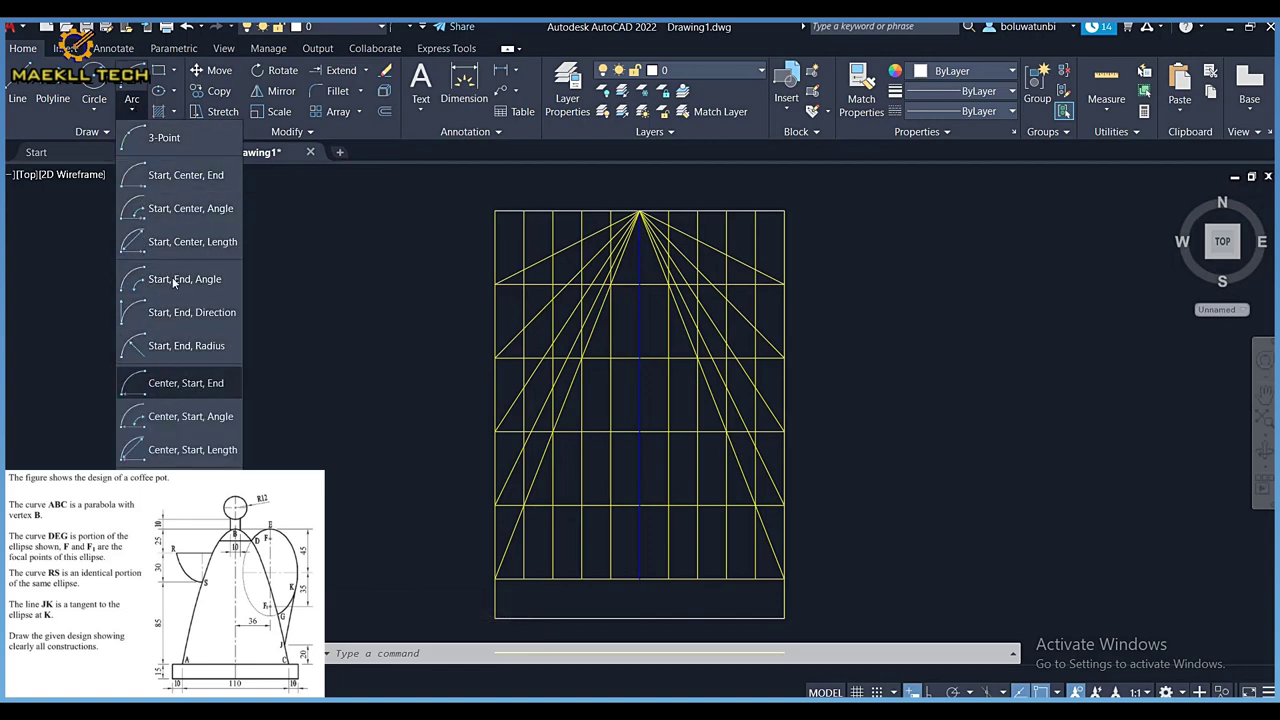
pyautogui.click(165, 139)
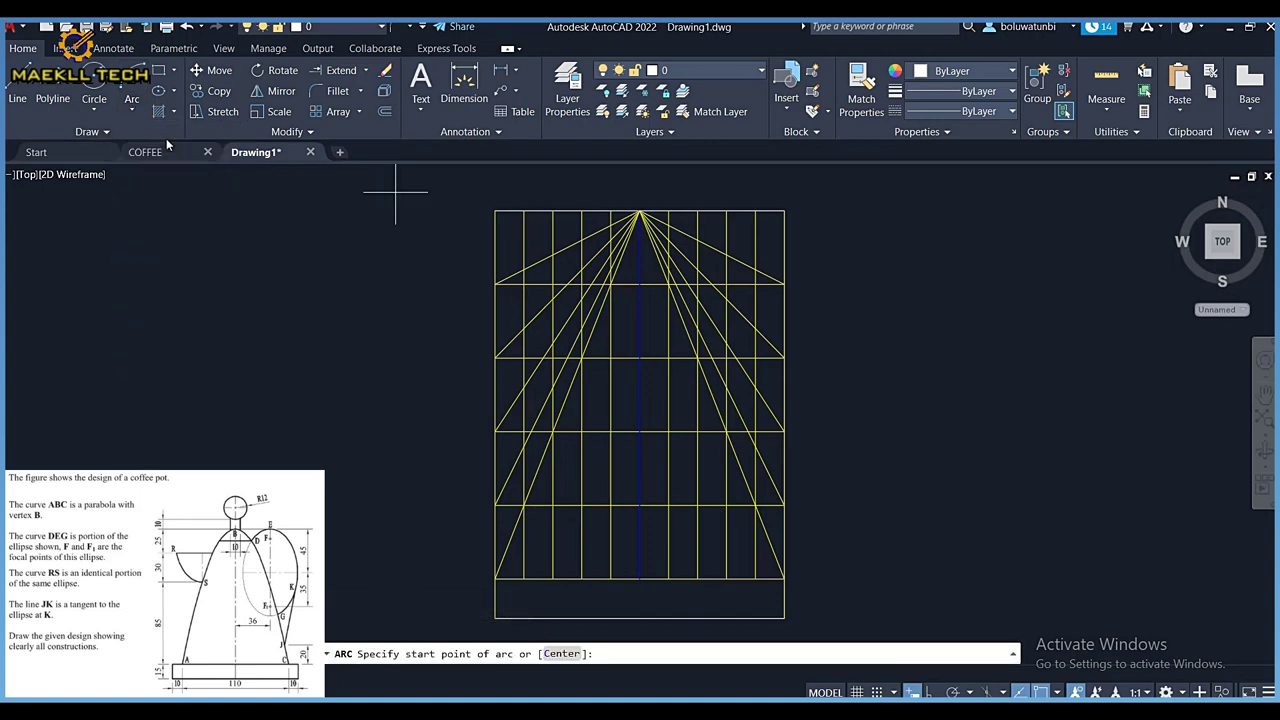
pyautogui.click(640, 212)
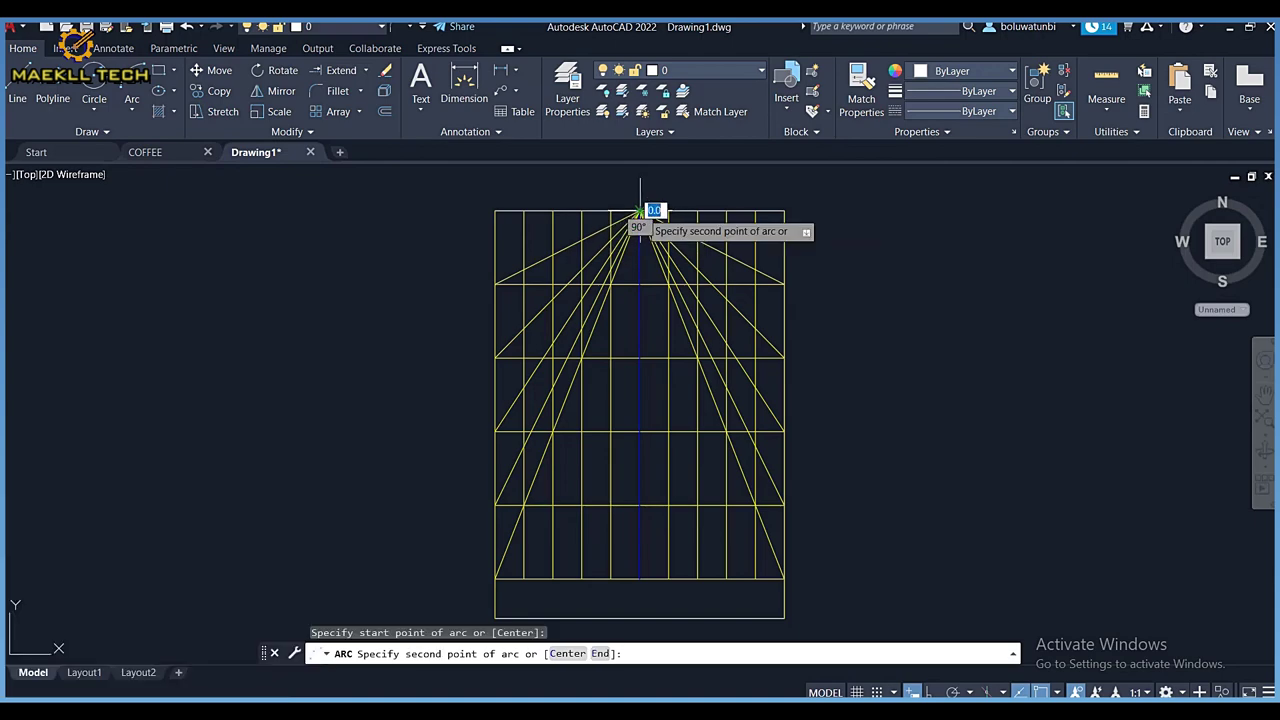
pyautogui.scroll(3, 640, 212)
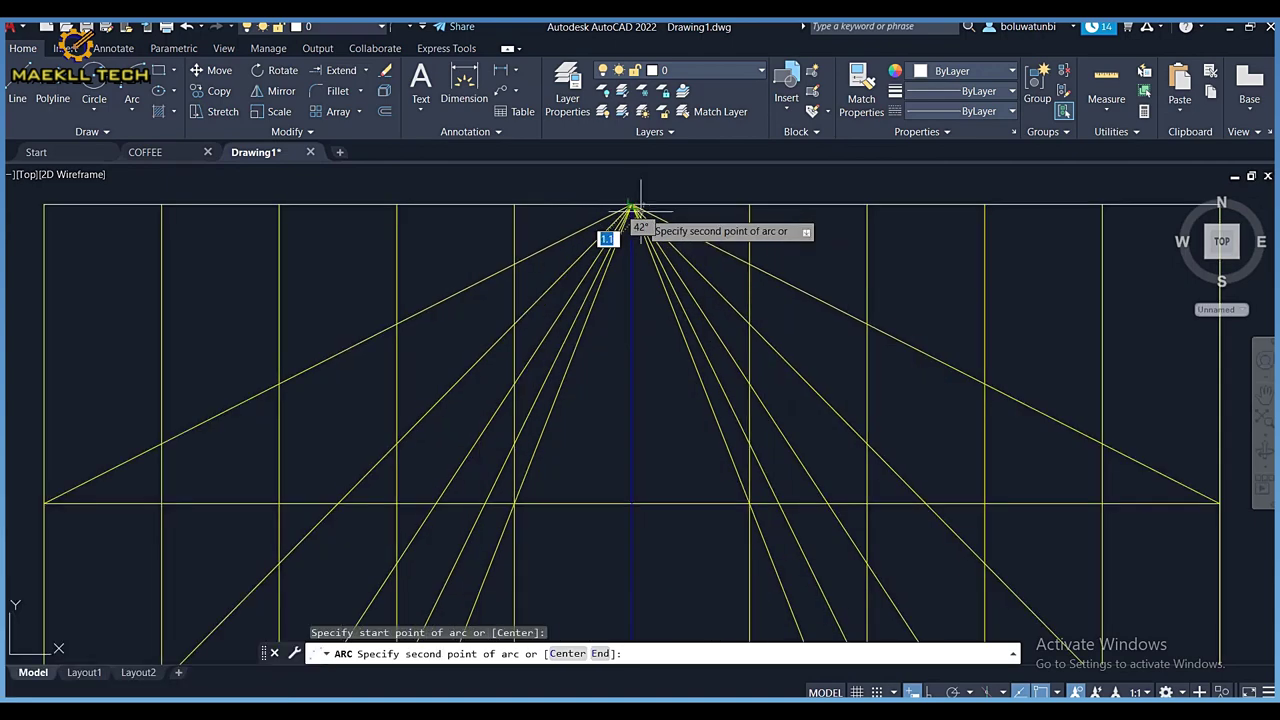
pyautogui.click(143, 90)
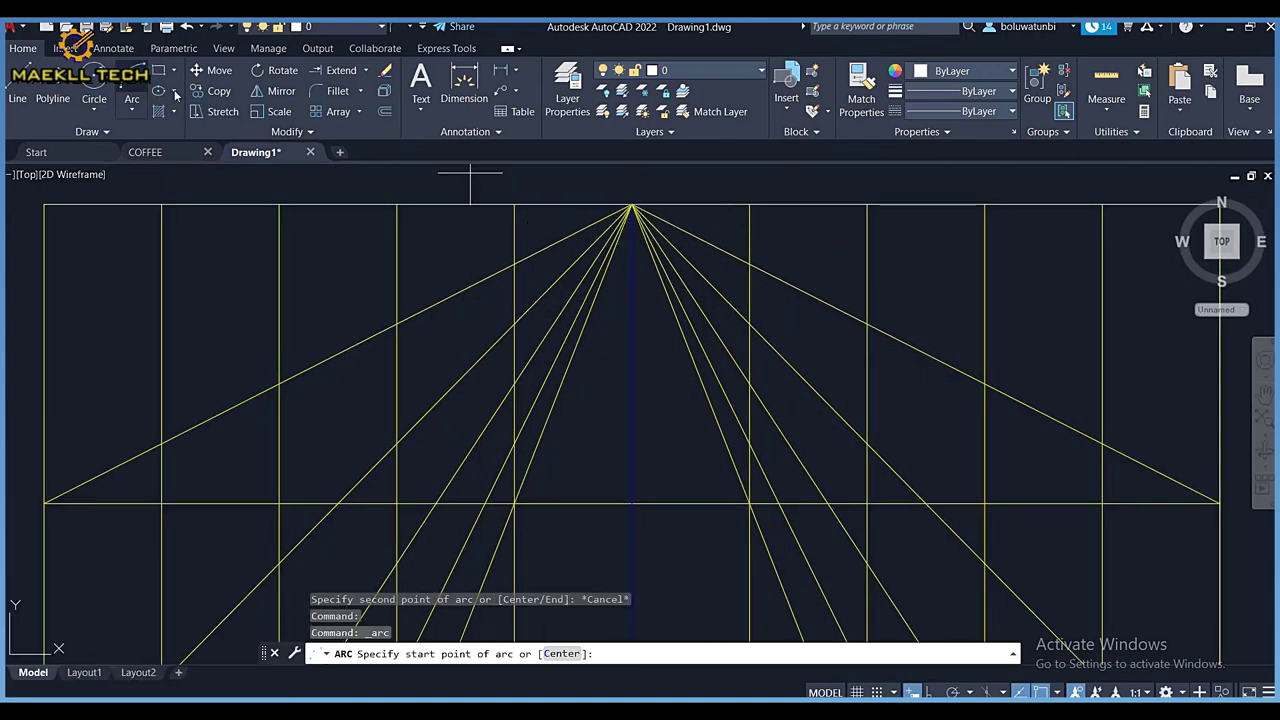
pyautogui.click(514, 264)
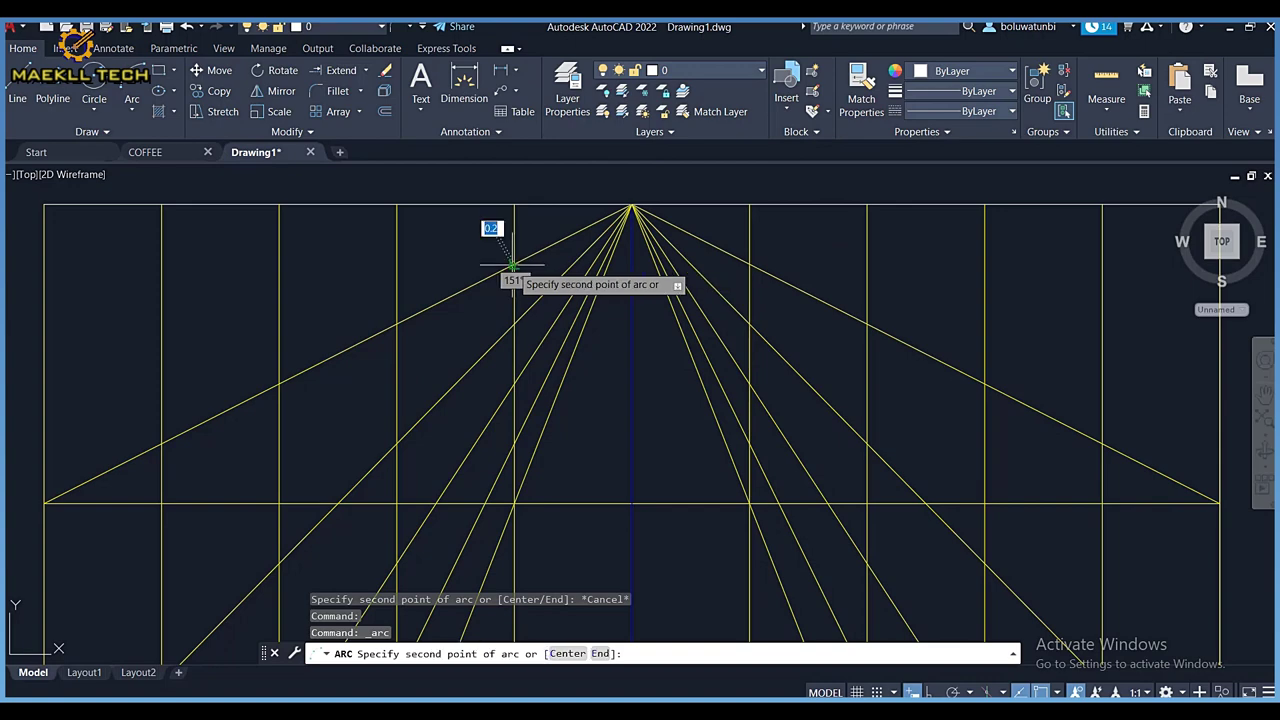
pyautogui.click(631, 207)
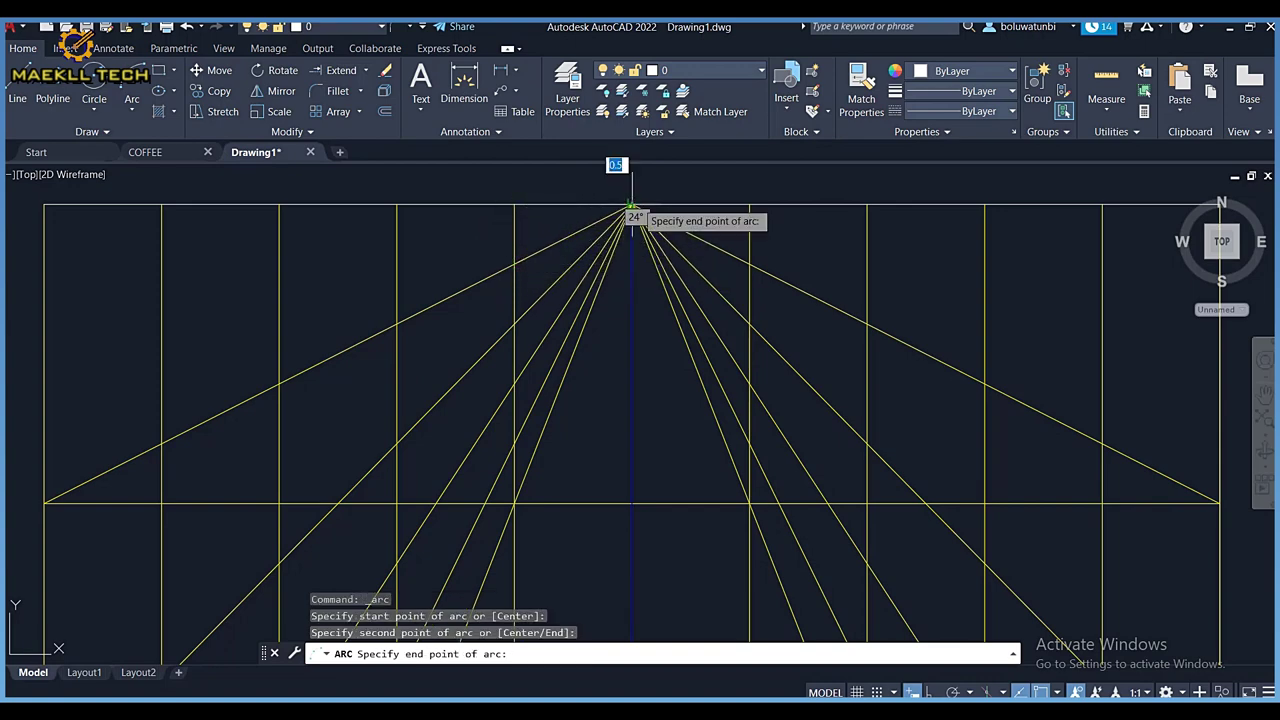
pyautogui.click(749, 264)
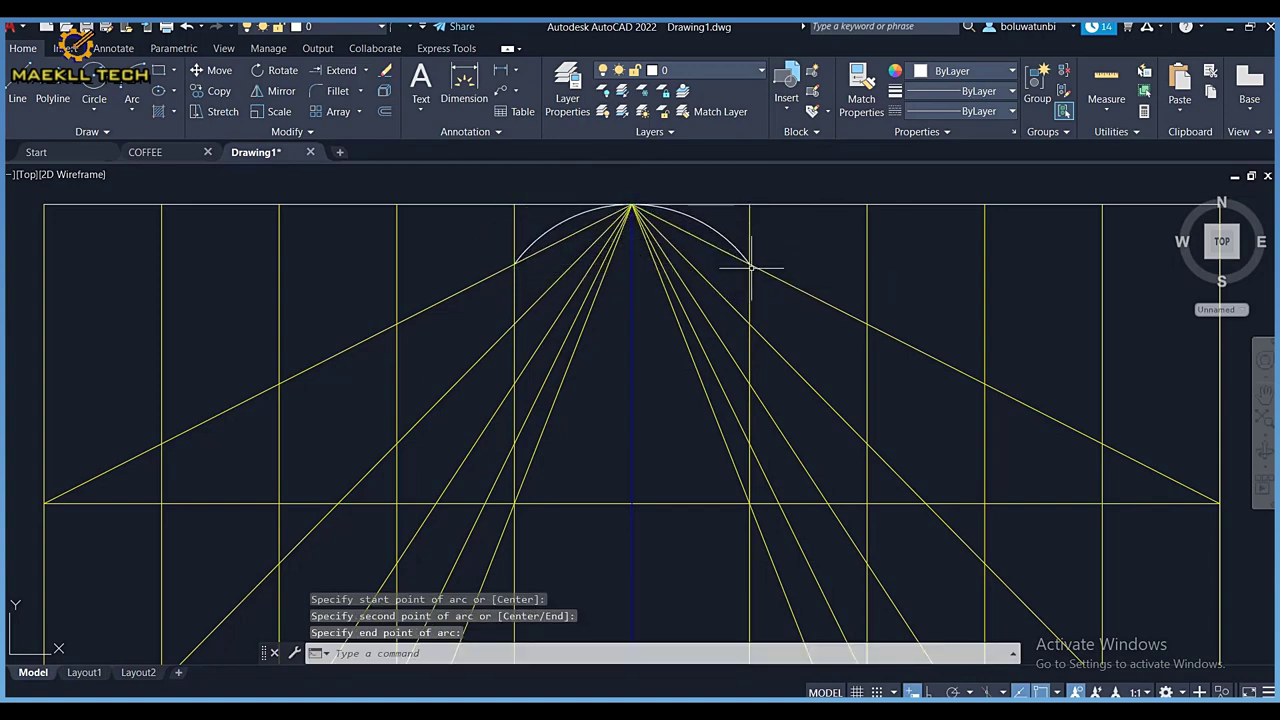
# Draw two three-point arcs down the left side, through the matching radial and vertical line intersections, from the vertex arc's end to corner A
pyautogui.click(132, 88)
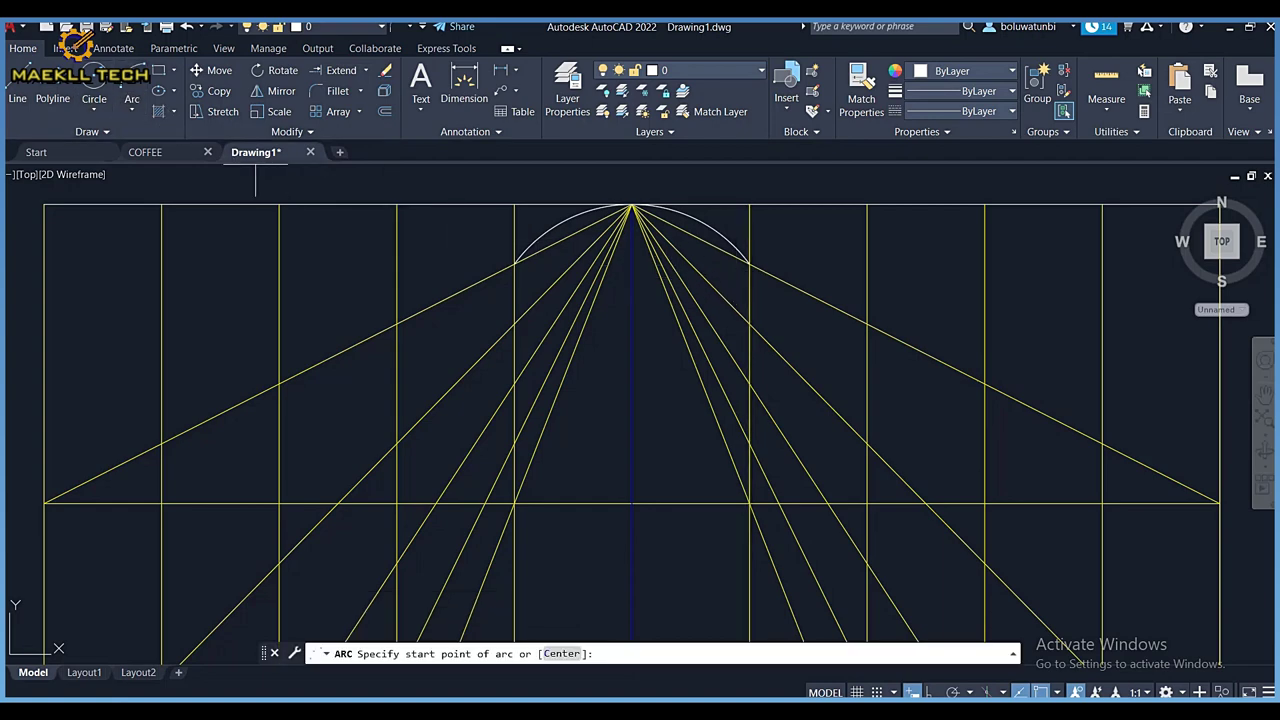
pyautogui.click(514, 263)
pyautogui.scroll(-5, 440, 275)
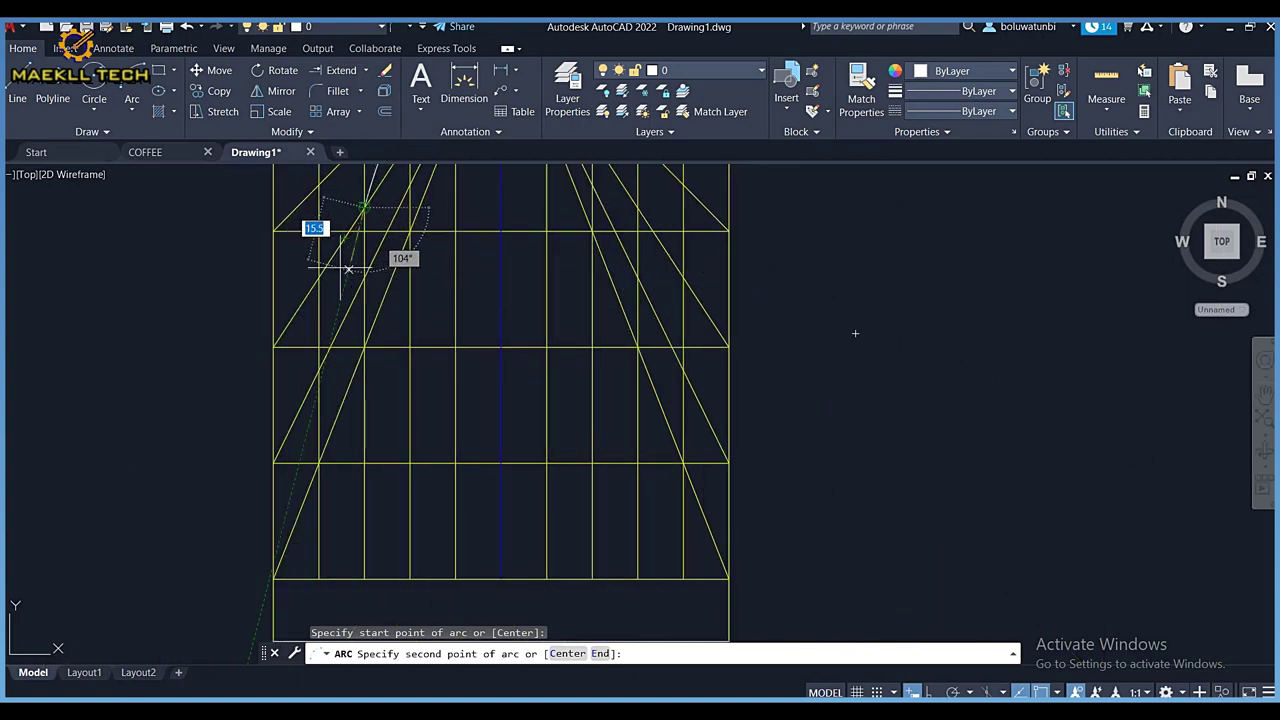
pyautogui.click(318, 370)
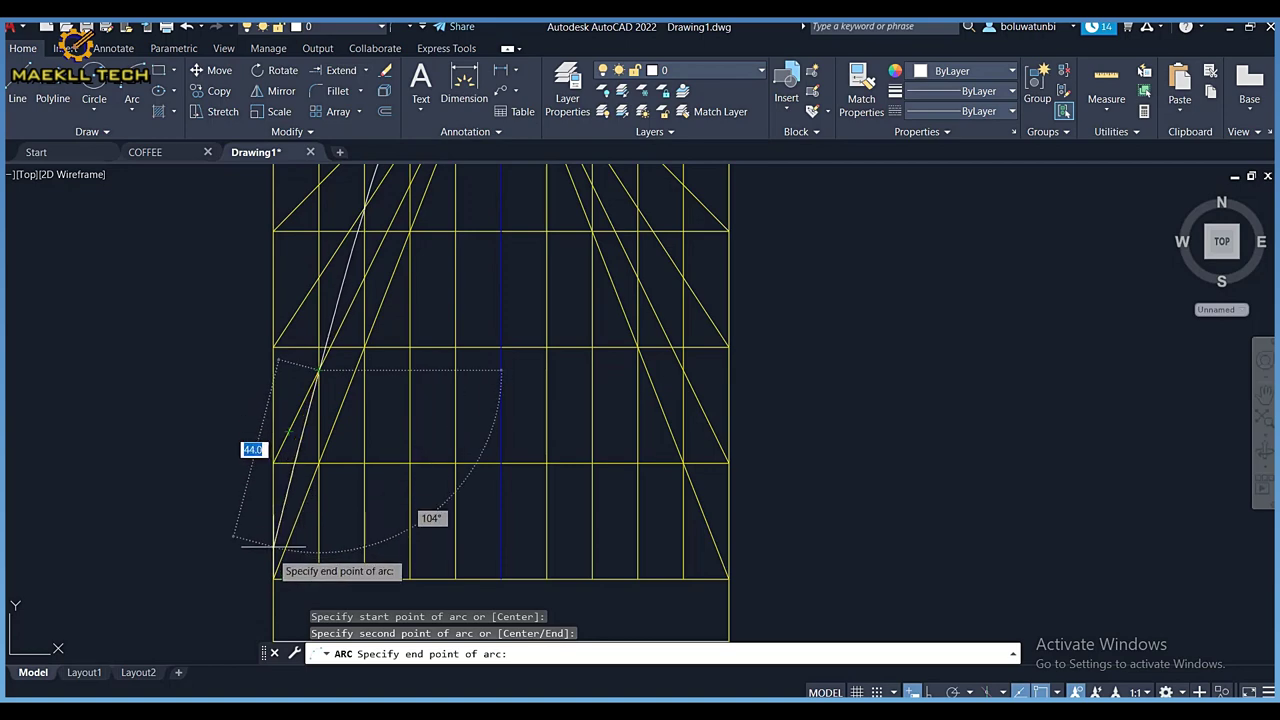
pyautogui.click(273, 577)
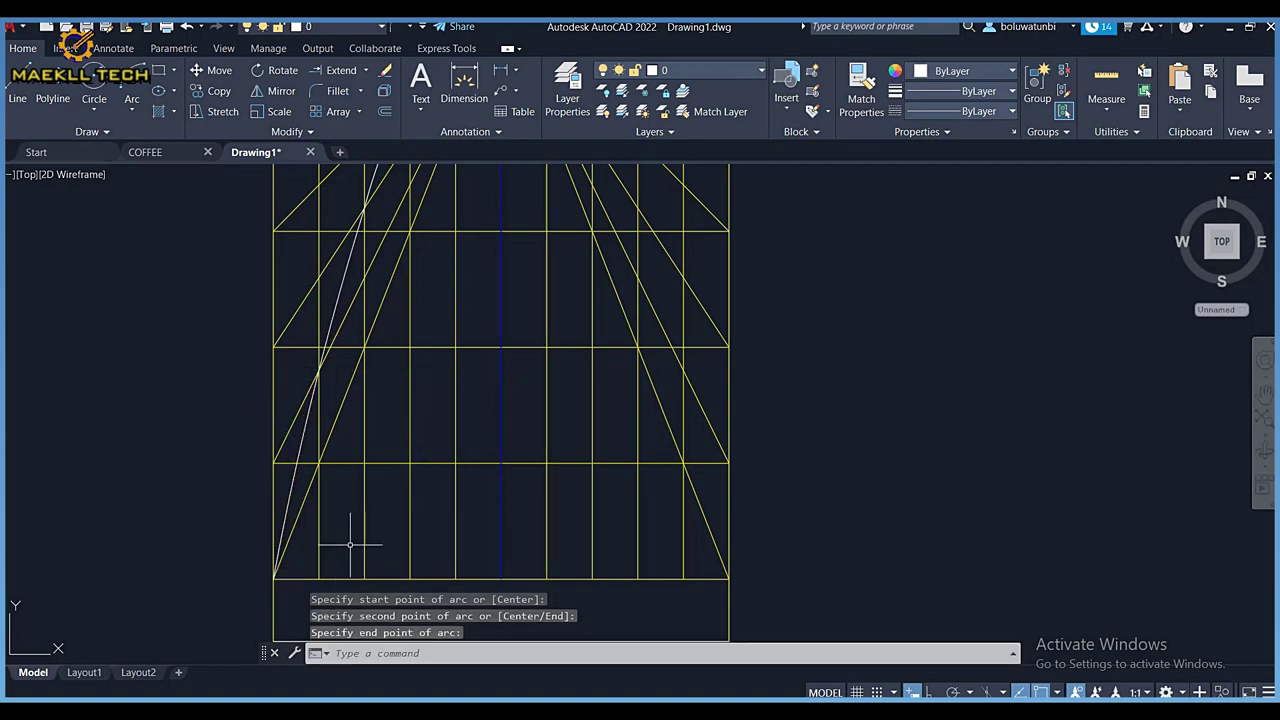
# Set the lineweight of the upper left parabola arc, just below the vertex arc, to 0.30 mm
pyautogui.moveTo(463, 430)
pyautogui.mouseDown(button='middle')
pyautogui.moveTo(483, 528)
pyautogui.moveTo(460, 500)
pyautogui.mouseUp(button='middle')
pyautogui.scroll(3, 483, 528)
pyautogui.scroll(-5, 483, 514)
pyautogui.scroll(3, 457, 491)
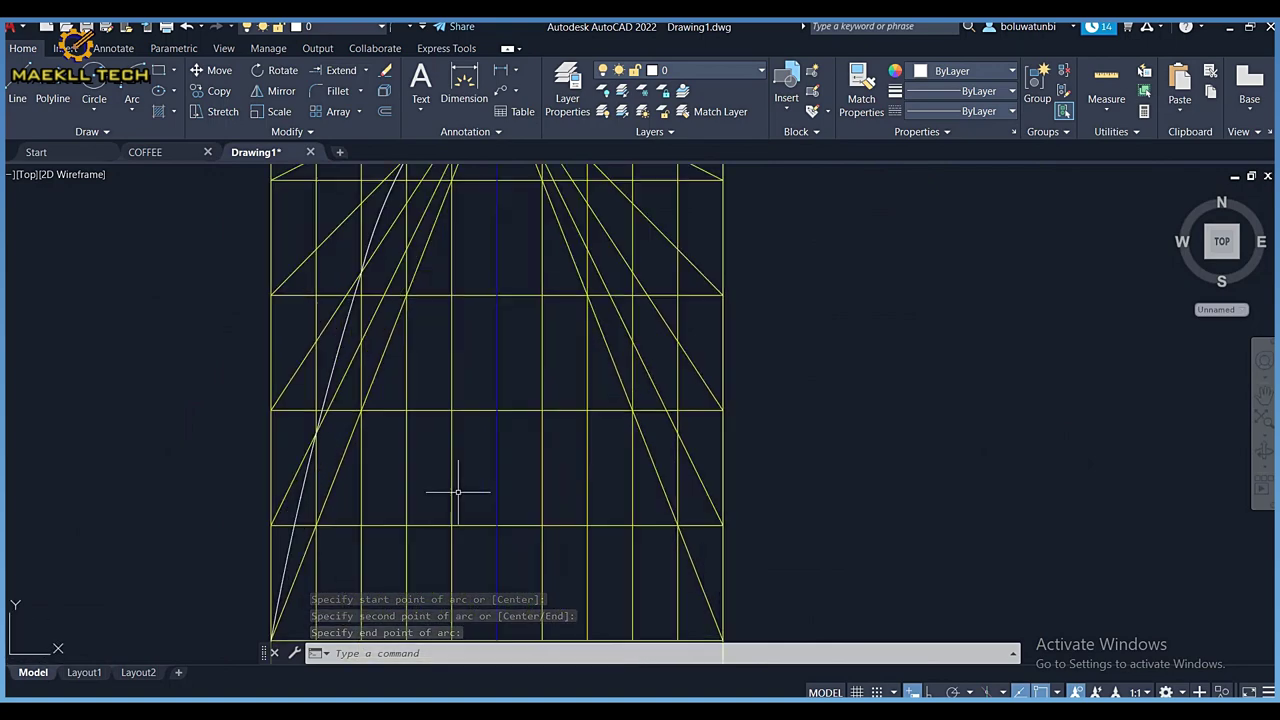
pyautogui.moveTo(457, 360); pyautogui.dragTo(463, 405, button='middle')
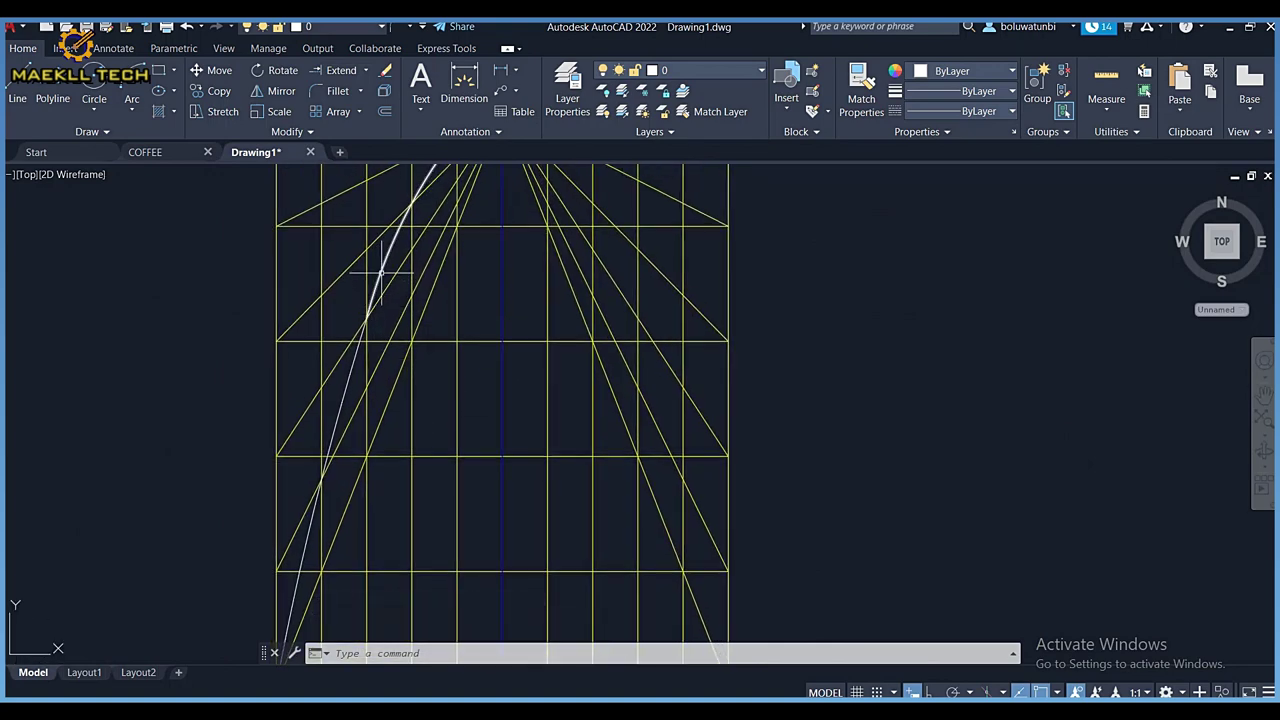
pyautogui.moveTo(381, 268)
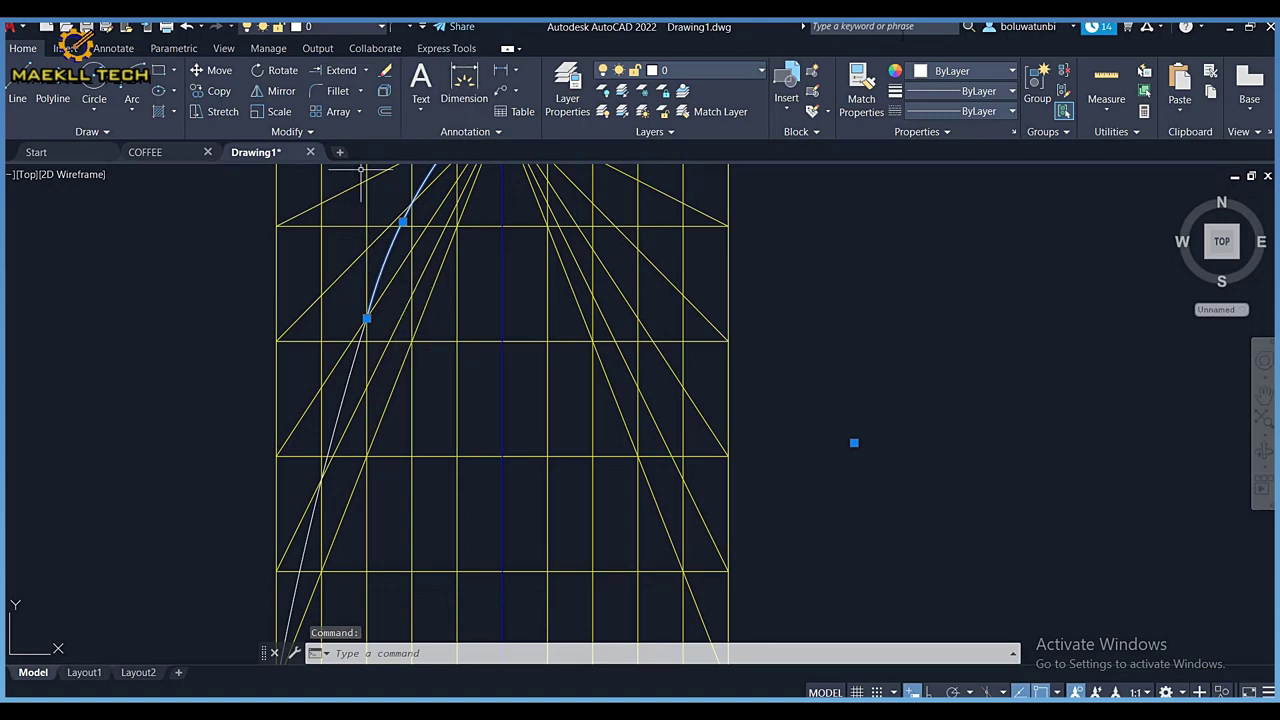
pyautogui.click(982, 89)
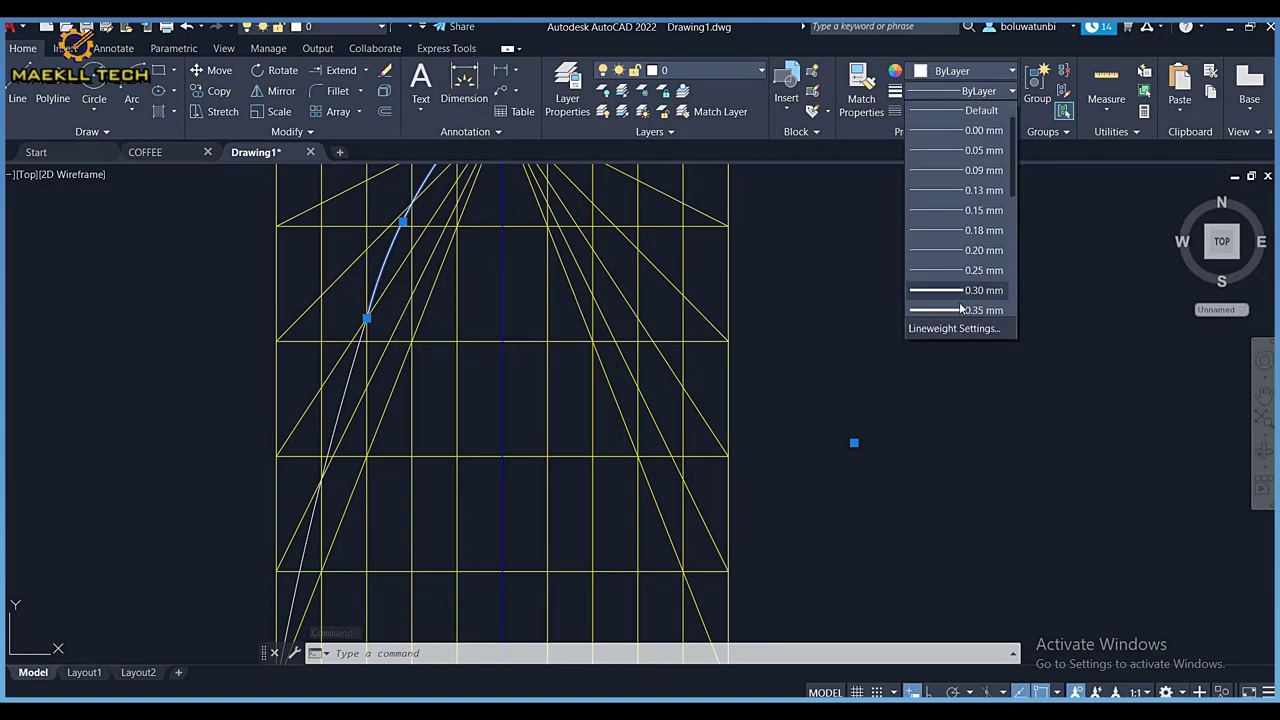
pyautogui.click(965, 270)
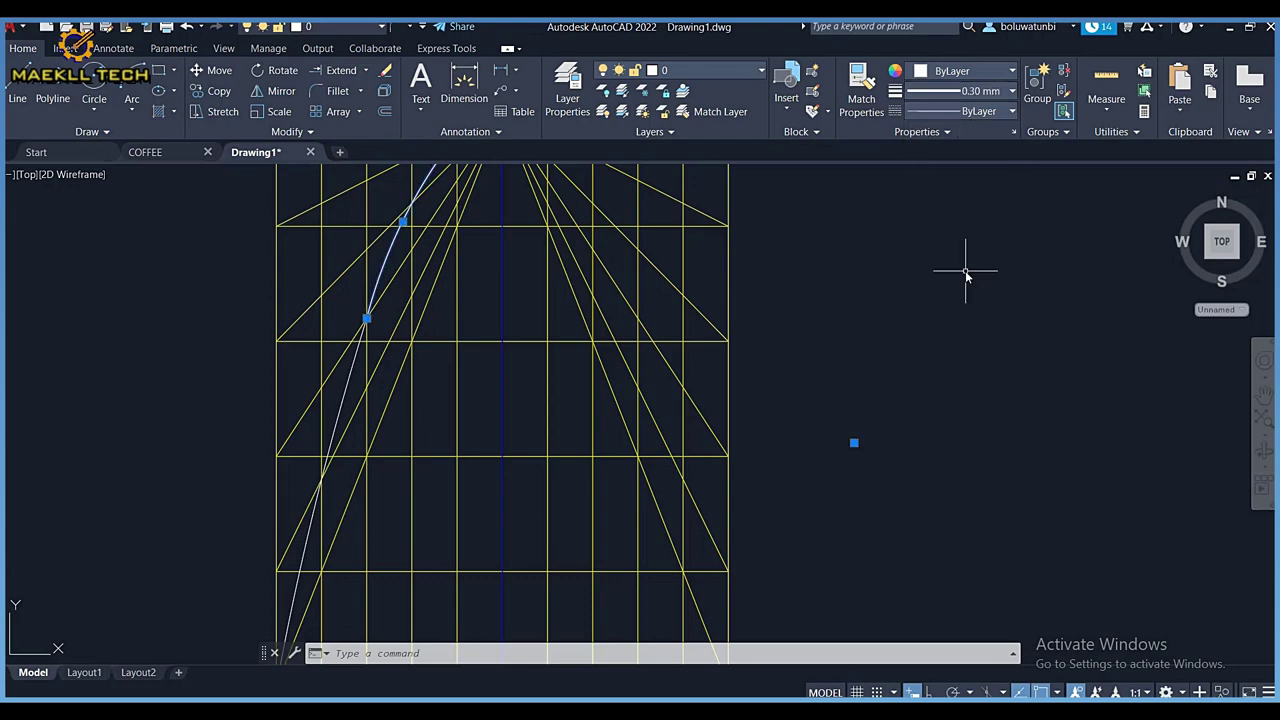
# Turn on Display Lineweight in the lineweight settings and accept them
pyautogui.click(1013, 92)
pyautogui.click(966, 327)
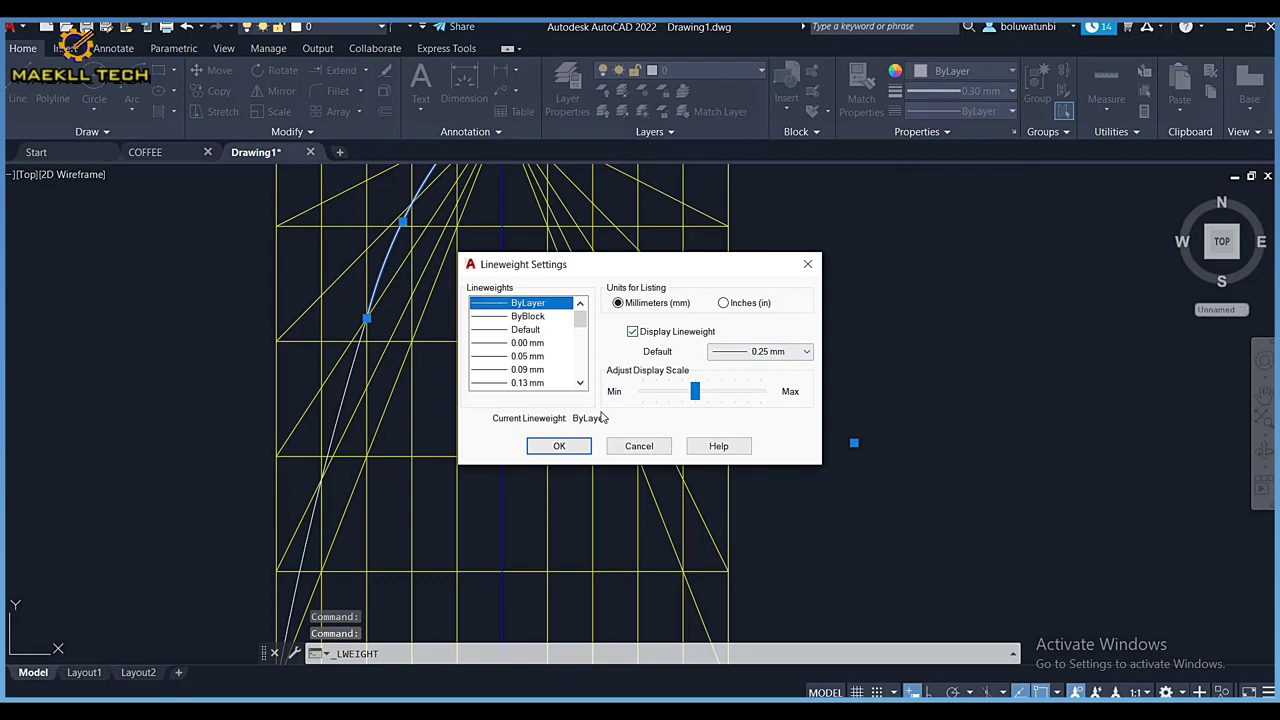
pyautogui.click(559, 446)
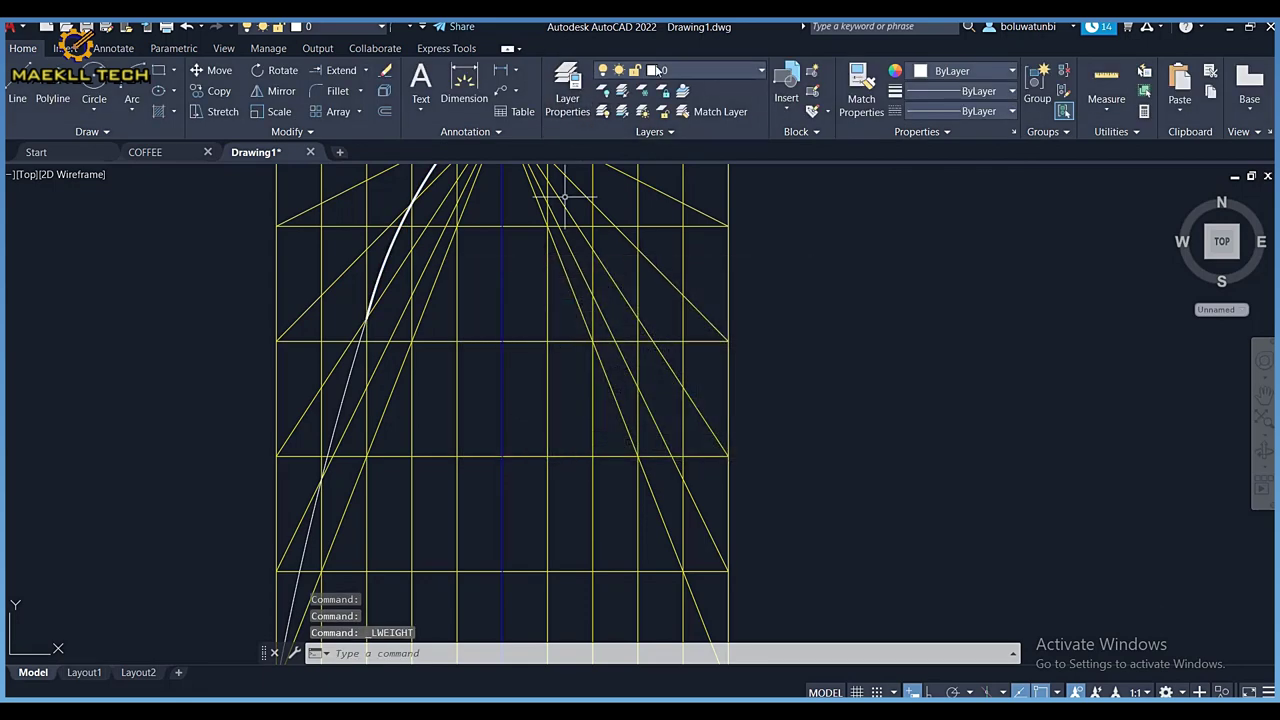
# Match the lower left arc and the vertex arc to the properties of the 0.30 mm upper left arc
pyautogui.click(861, 96)
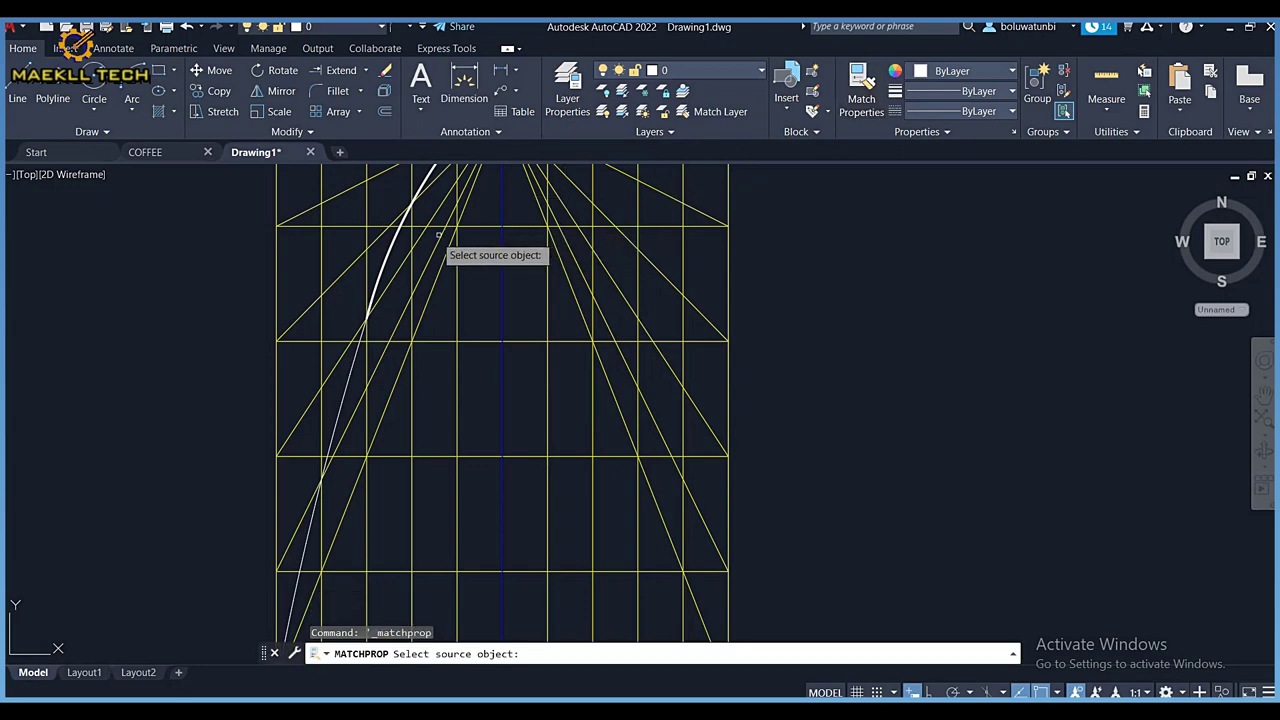
pyautogui.click(389, 246)
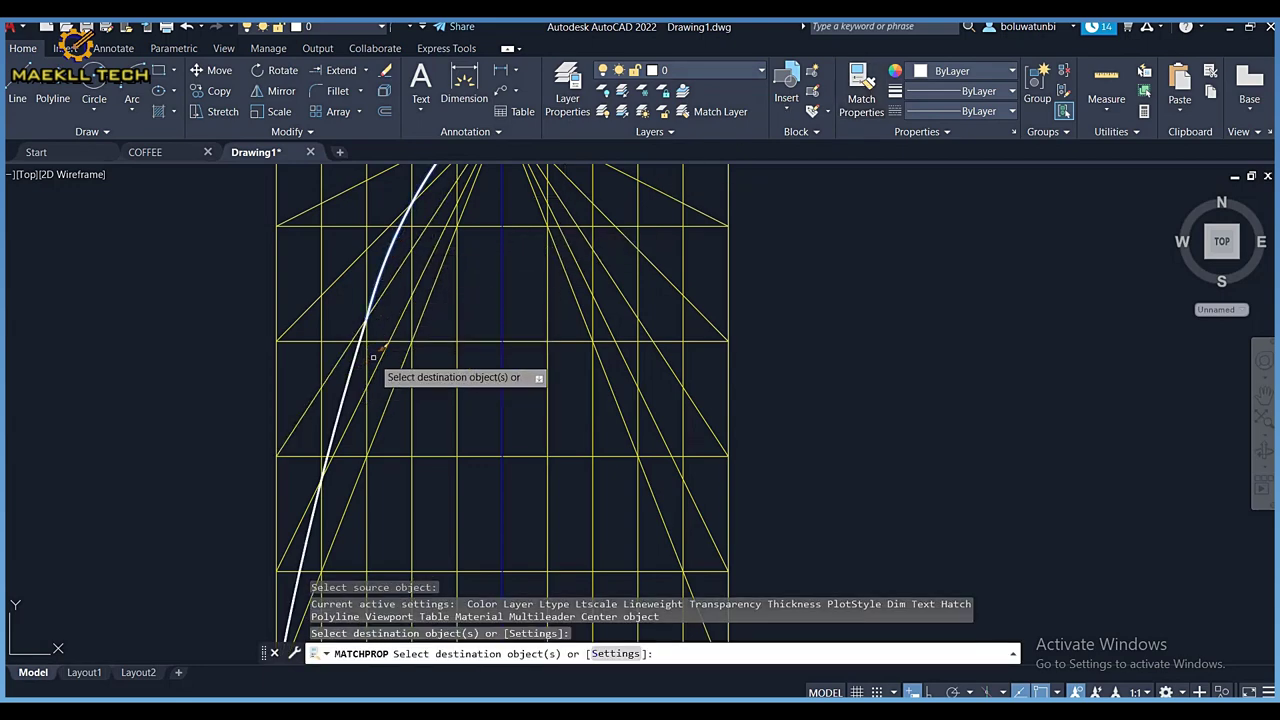
pyautogui.moveTo(386, 371); pyautogui.dragTo(371, 458, button='middle')
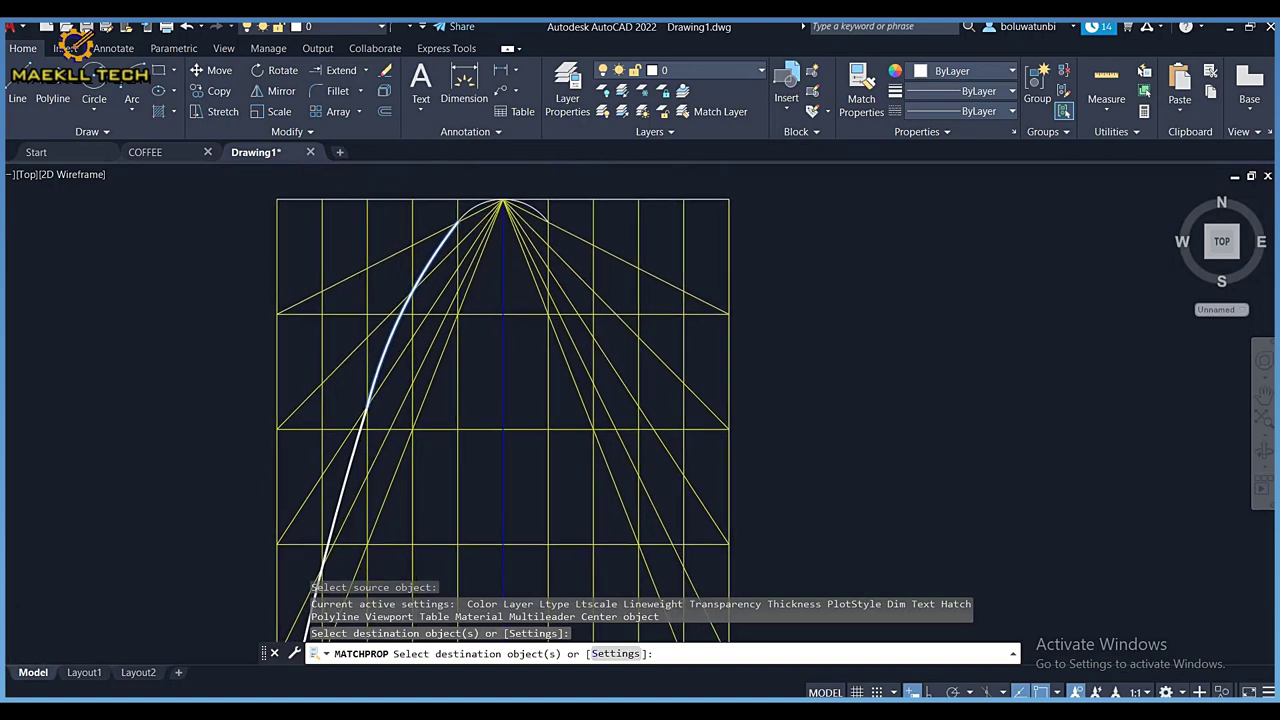
pyautogui.click(501, 190)
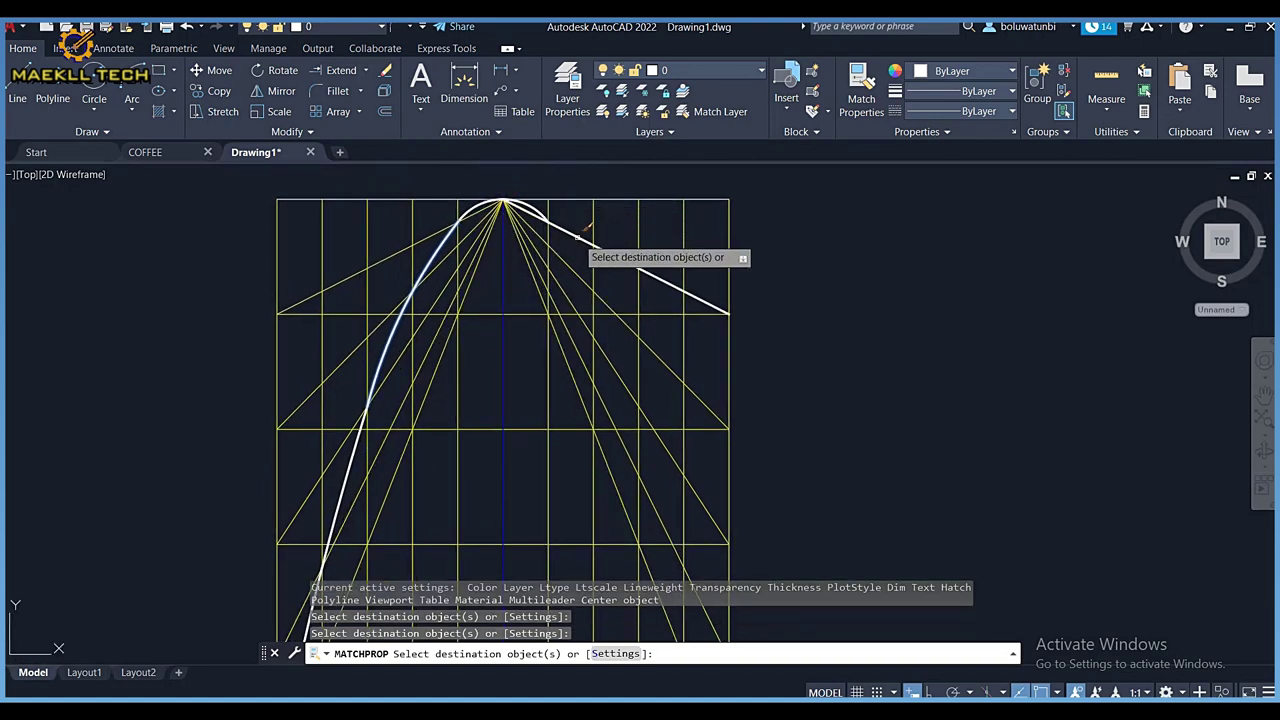
pyautogui.scroll(-2, 580, 235)
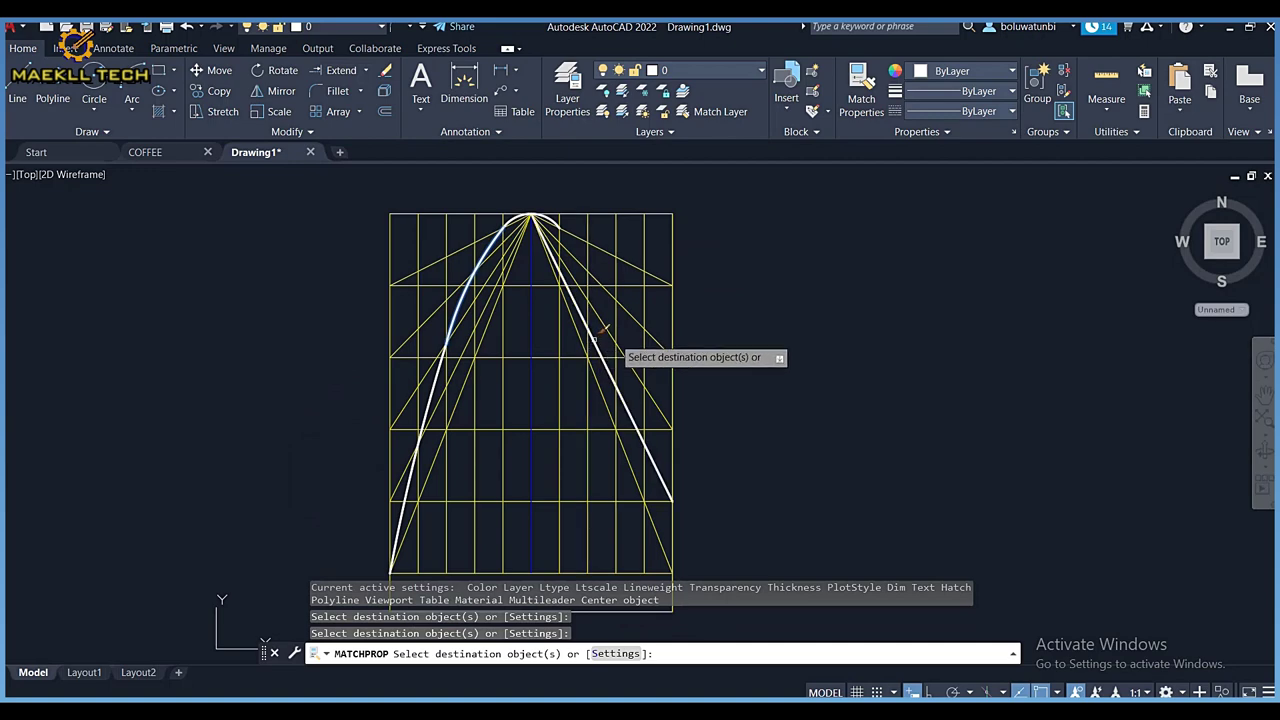
pyautogui.press('Escape')
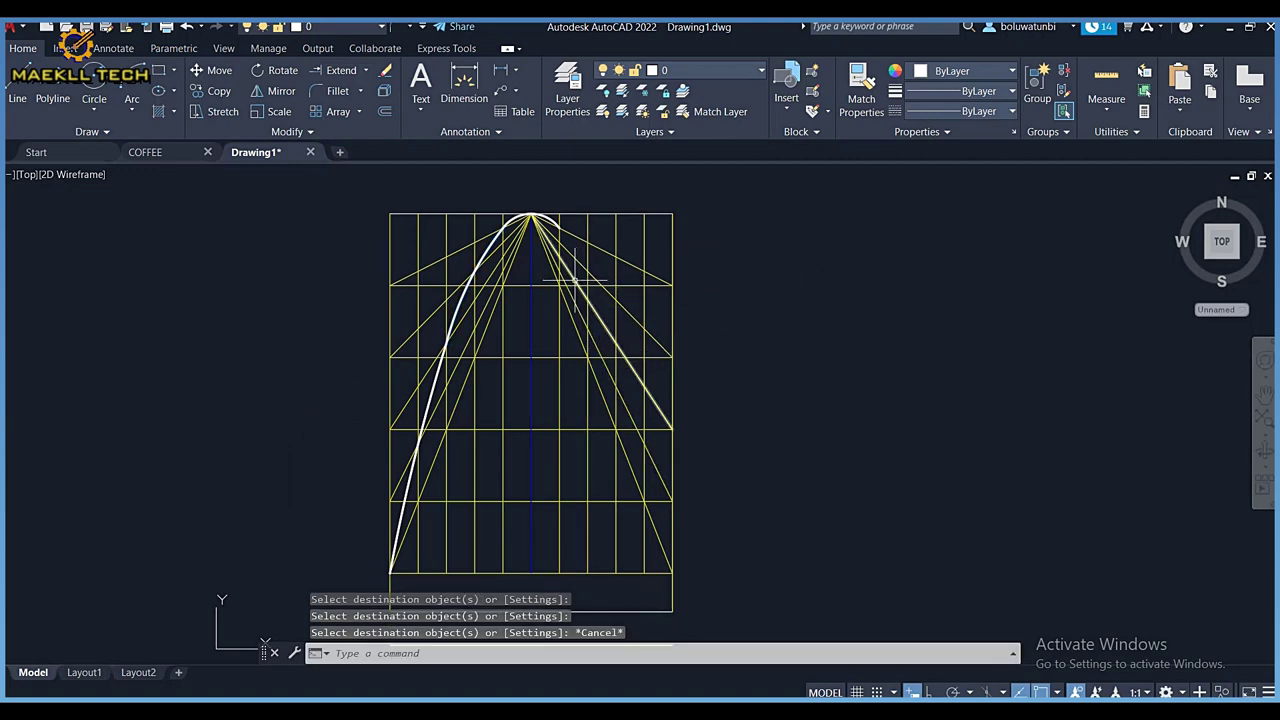
# Mirror the two left parabola arcs about the blue centre line and keep the source objects
pyautogui.click(411, 485)
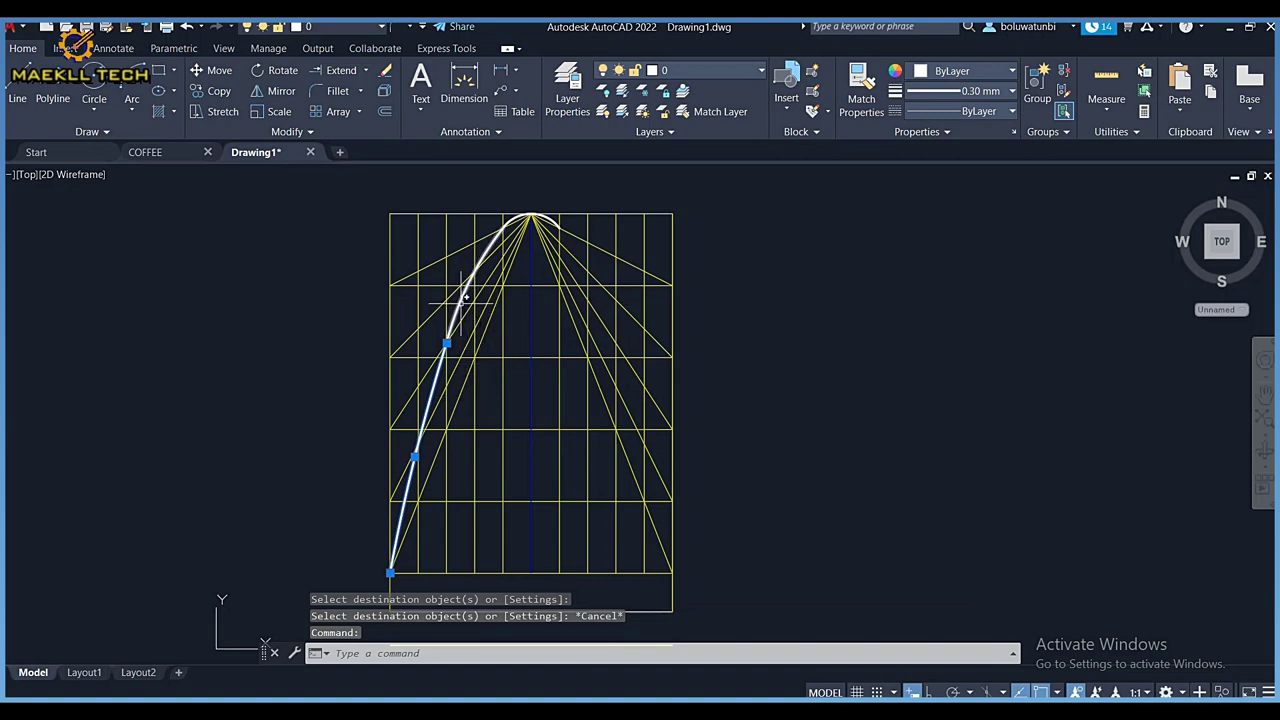
pyautogui.click(465, 297)
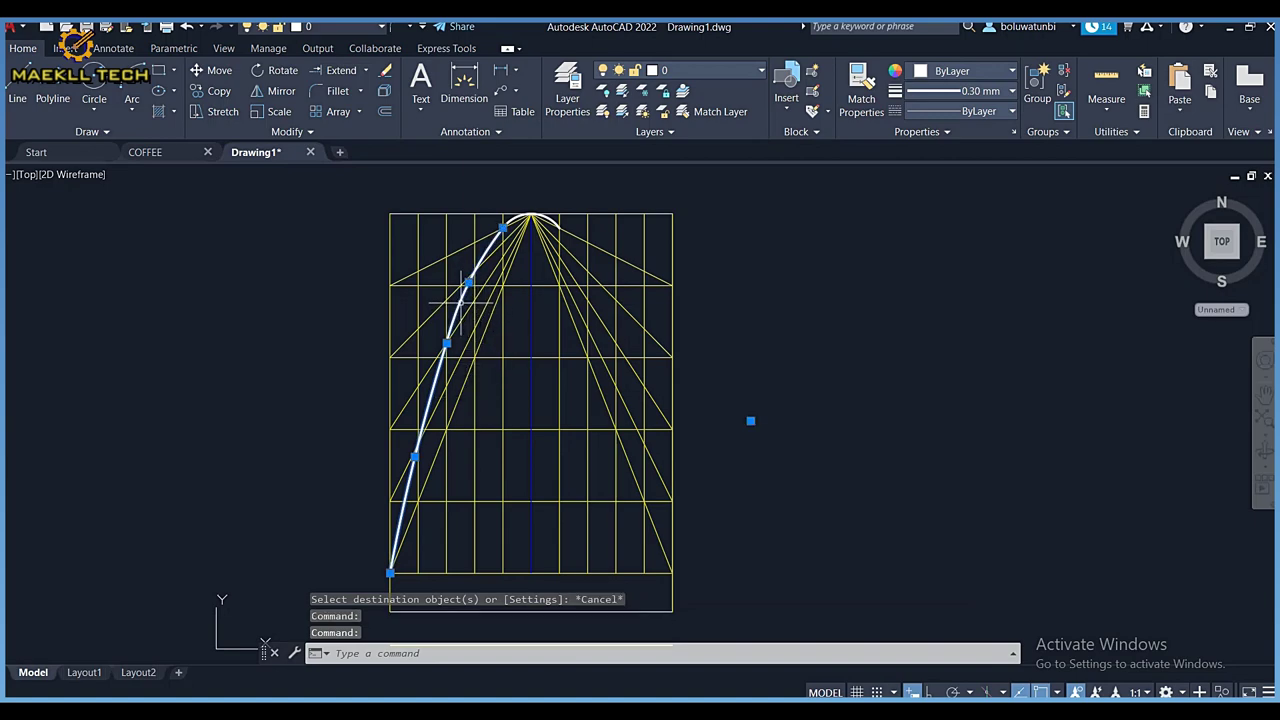
pyautogui.click(274, 93)
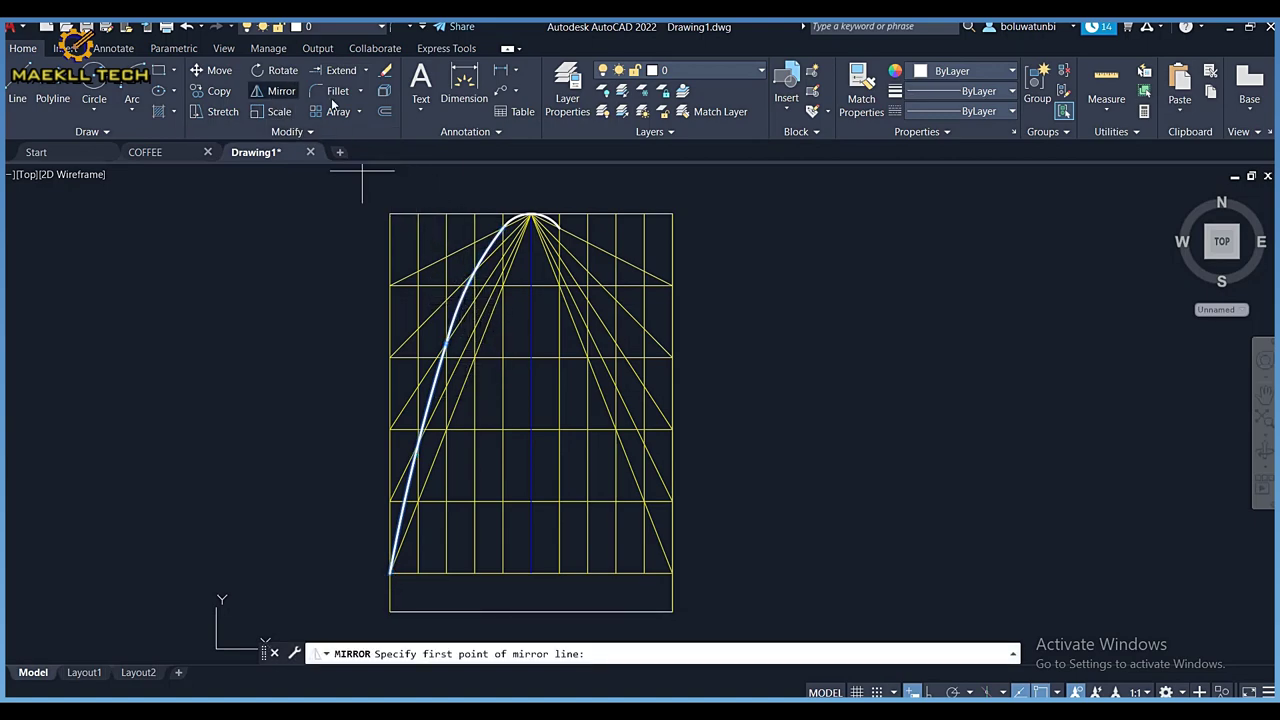
pyautogui.click(531, 215)
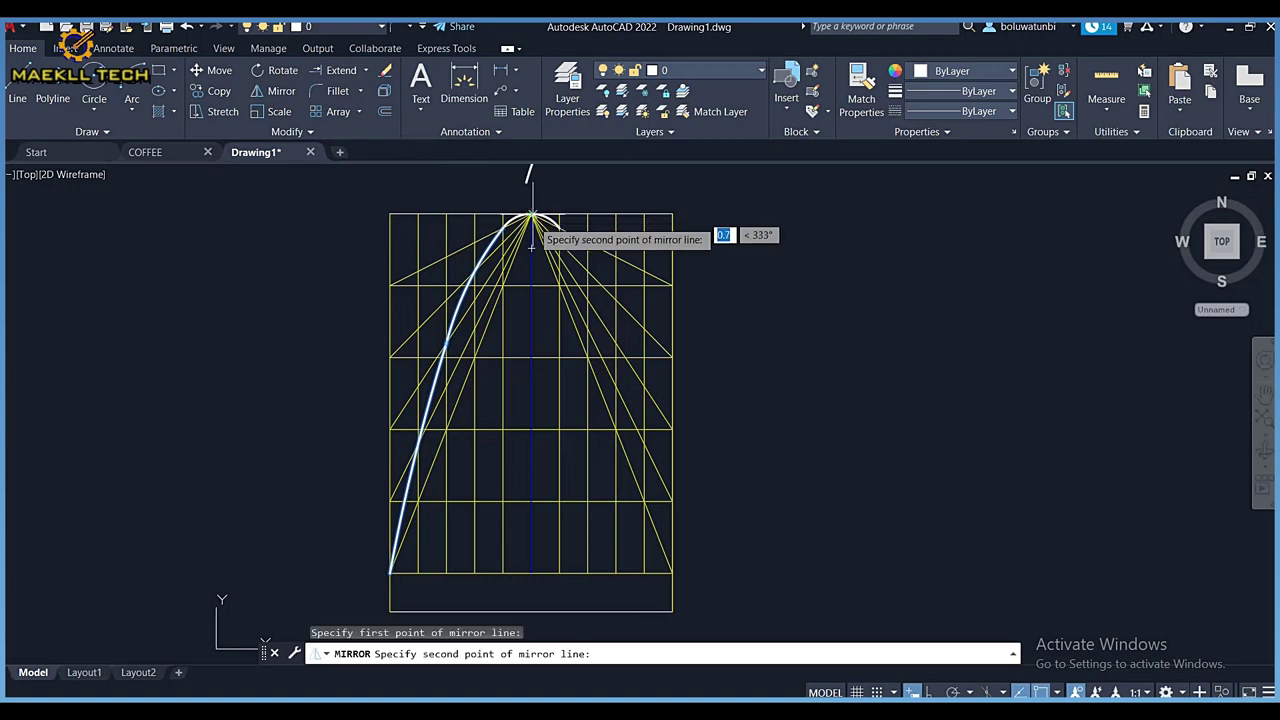
pyautogui.click(543, 364)
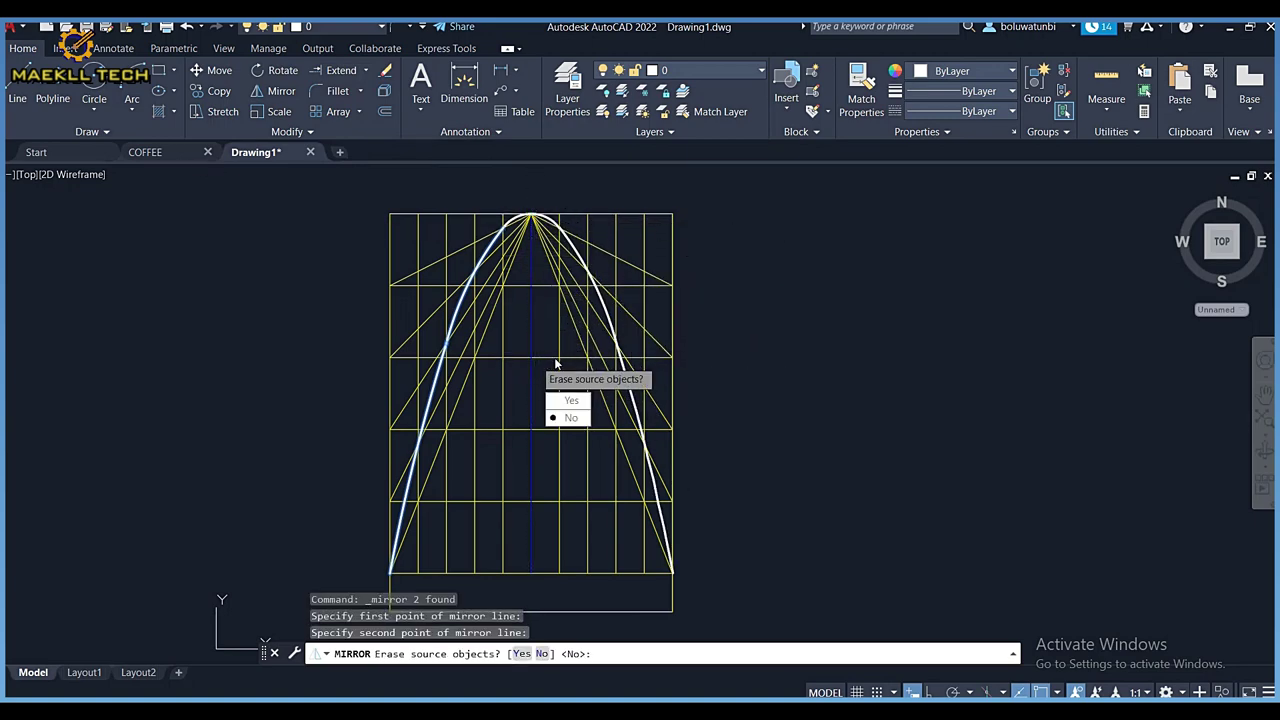
pyautogui.click(567, 418)
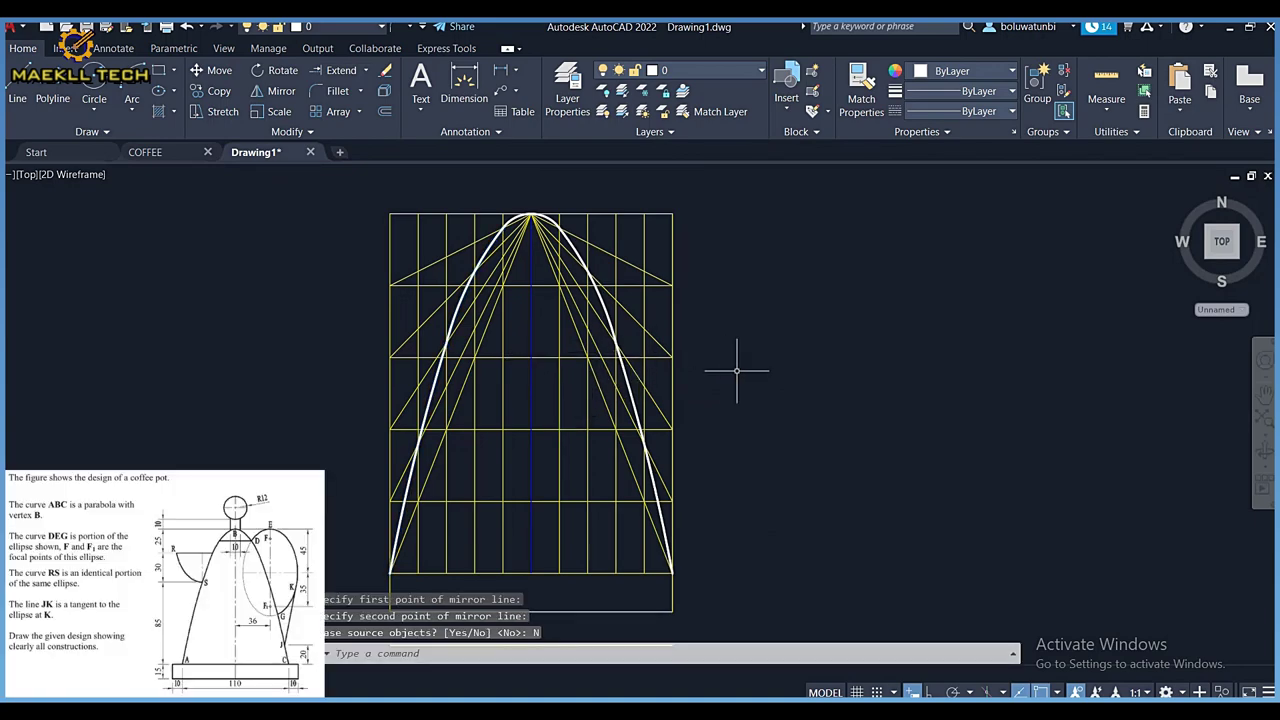
# Delete the two overlapping yellow horizontal lines below the base rectangle
pyautogui.moveTo(740, 372); pyautogui.dragTo(731, 313, button='middle')
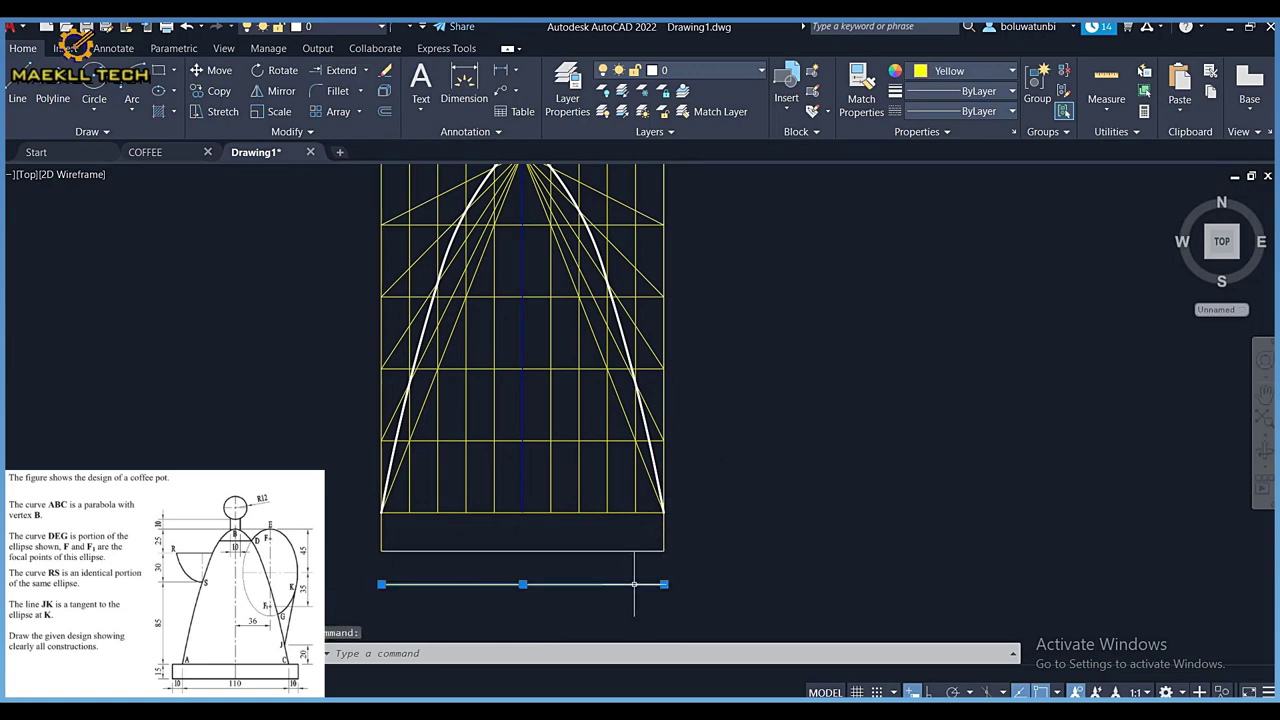
pyautogui.press('Delete')
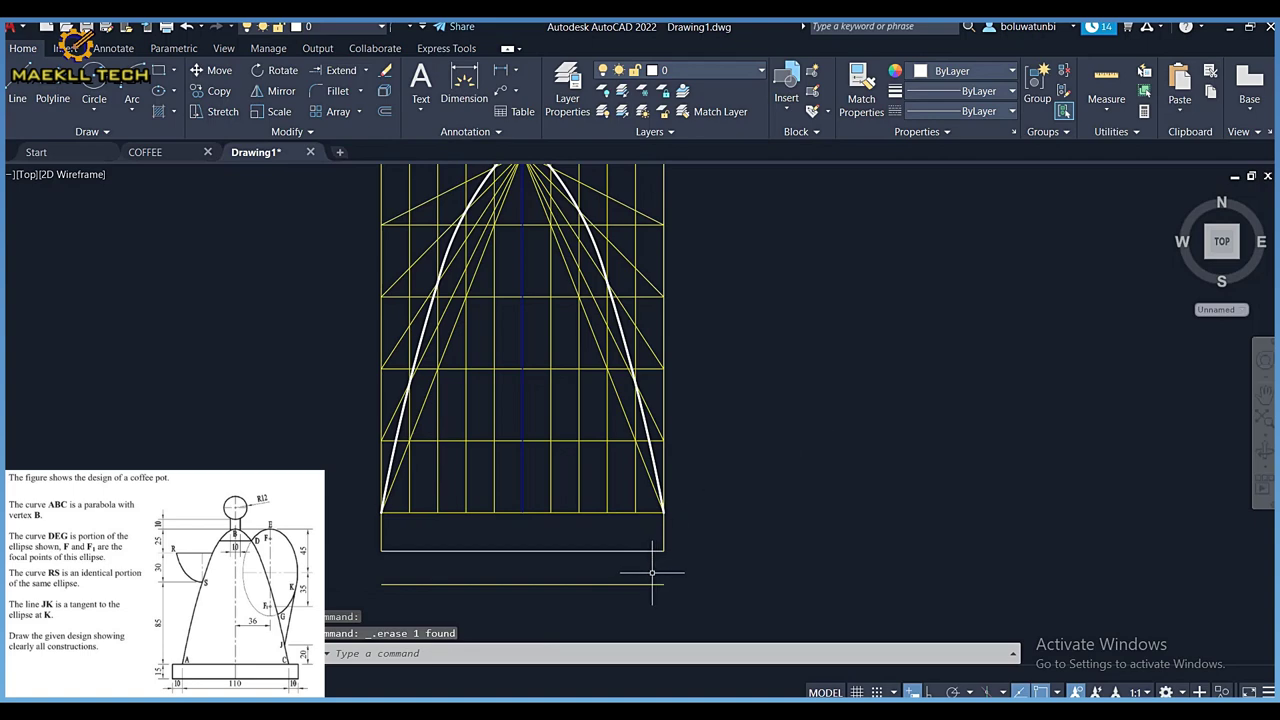
pyautogui.click(646, 584)
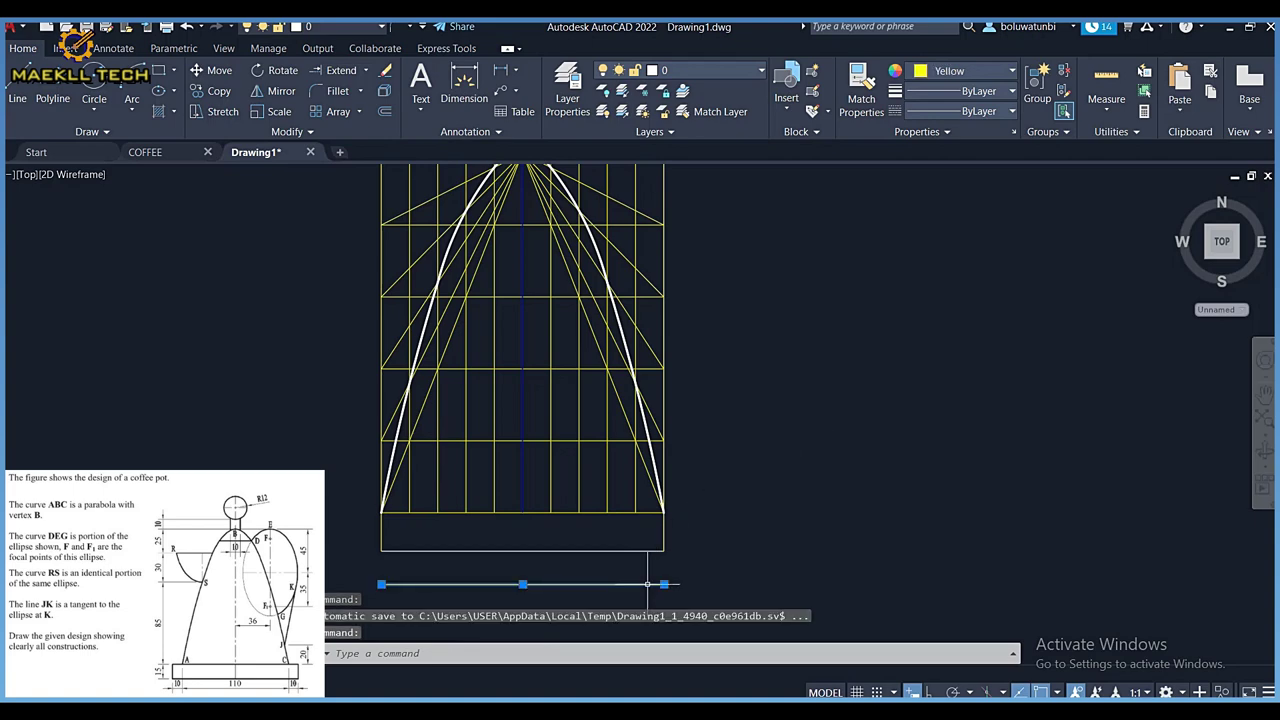
pyautogui.press('Delete')
# Offset the blue centre line 36 to the right to mark the ellipse's vertical axis
pyautogui.moveTo(791, 431)
pyautogui.mouseDown(button='middle')
pyautogui.moveTo(794, 495)
pyautogui.moveTo(772, 475)
pyautogui.mouseUp(button='middle')
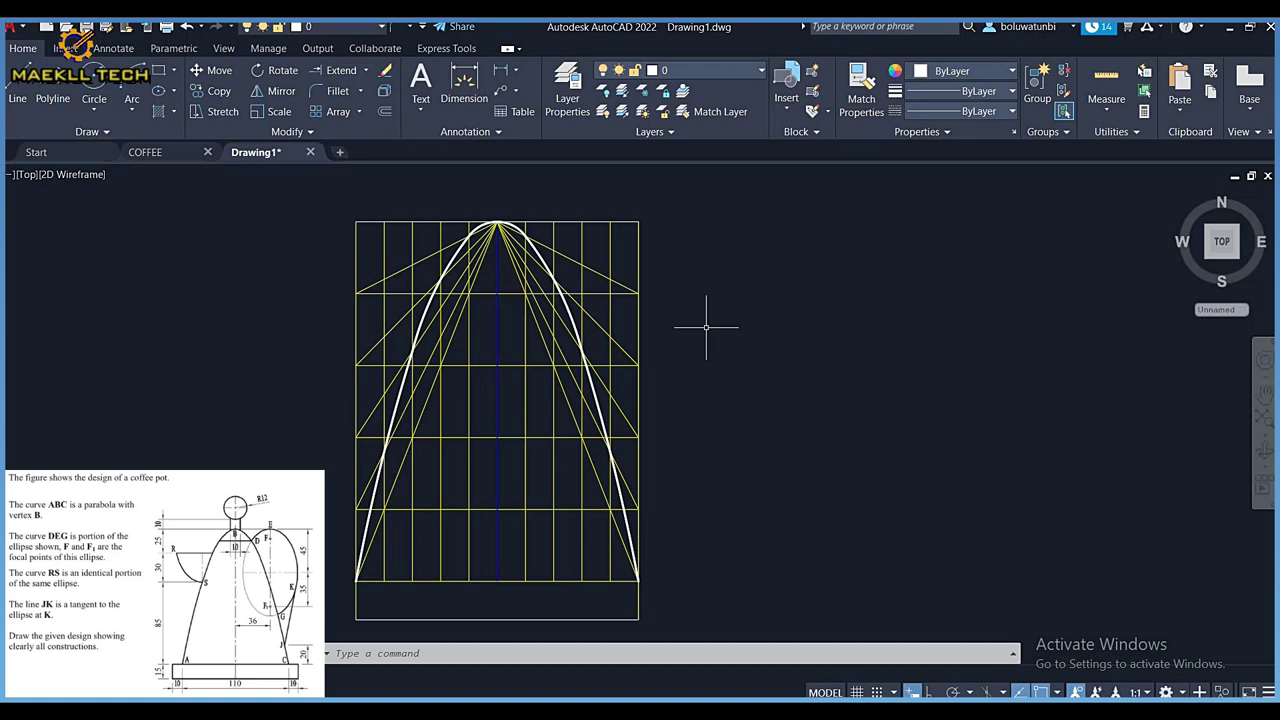
pyautogui.click(385, 111)
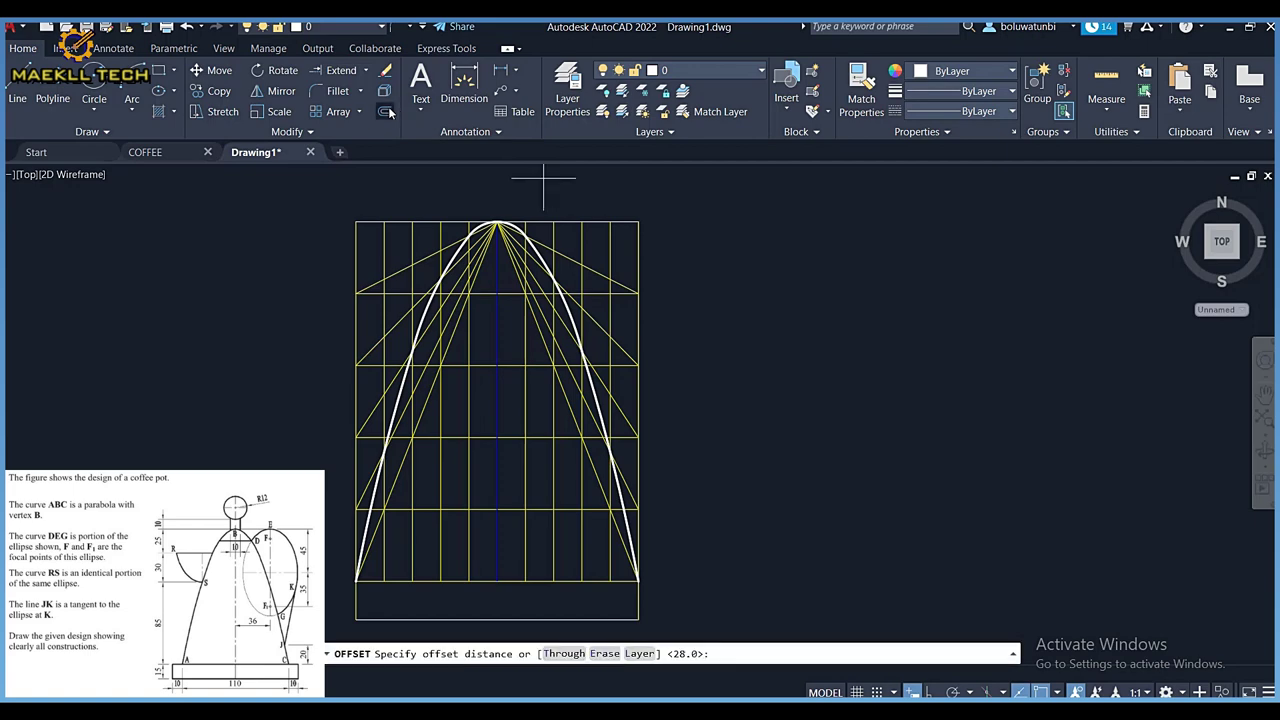
pyautogui.write('36')
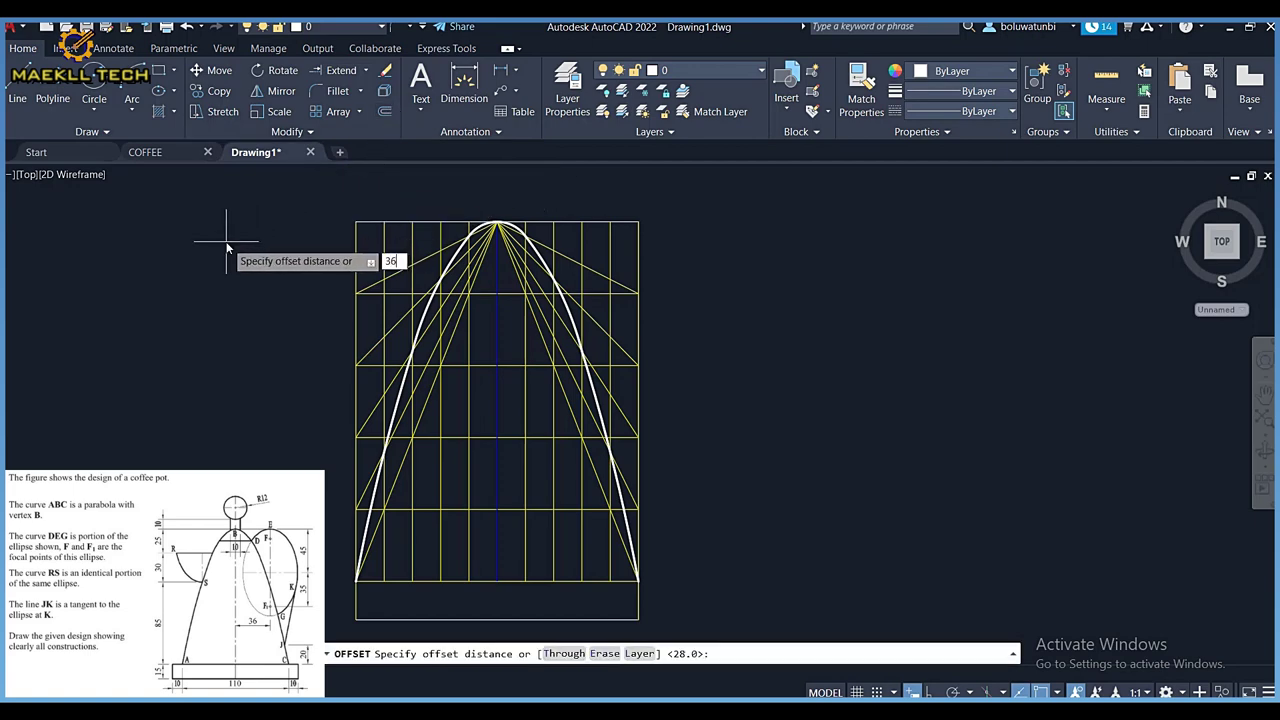
pyautogui.press('Return')
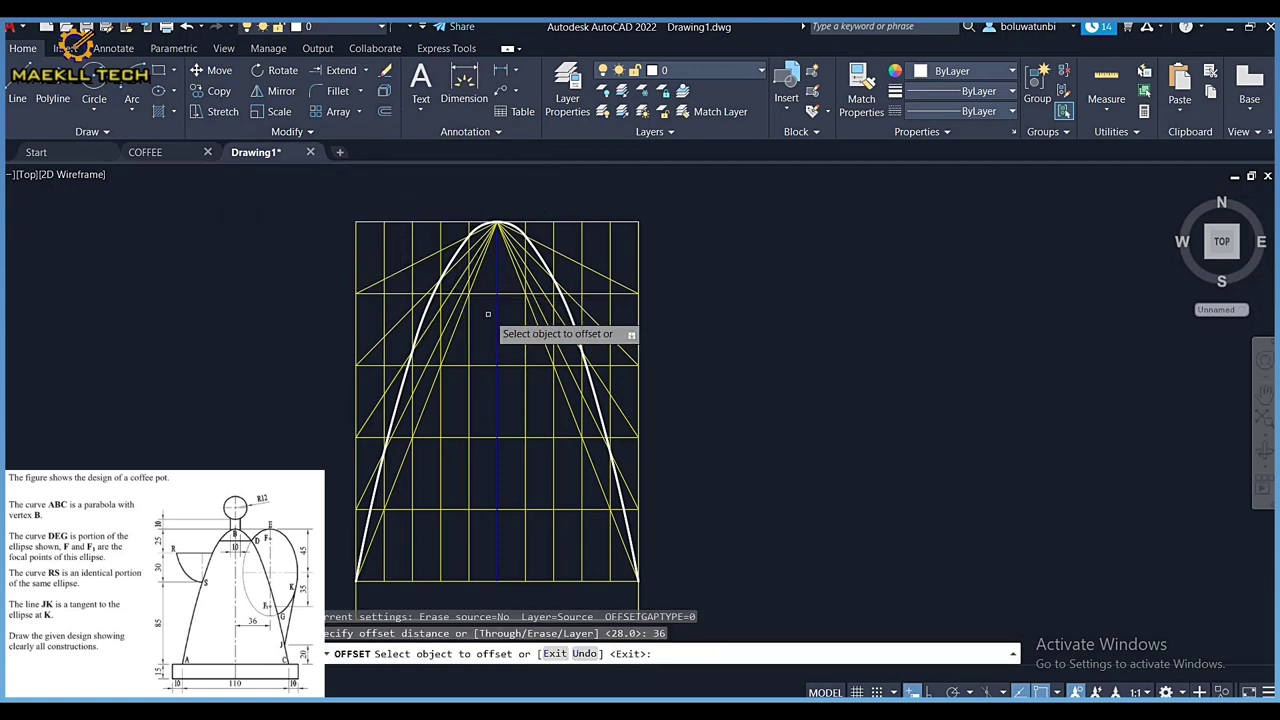
pyautogui.click(497, 285)
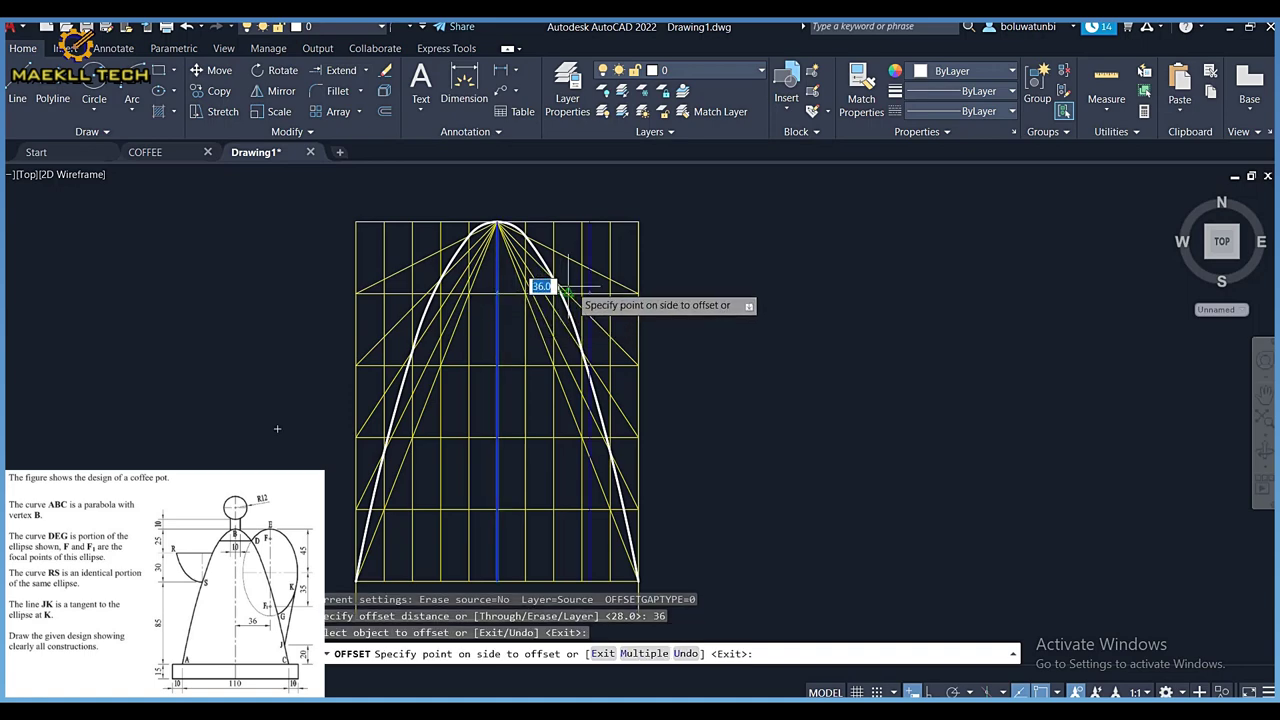
pyautogui.click(577, 282)
pyautogui.press('Escape')
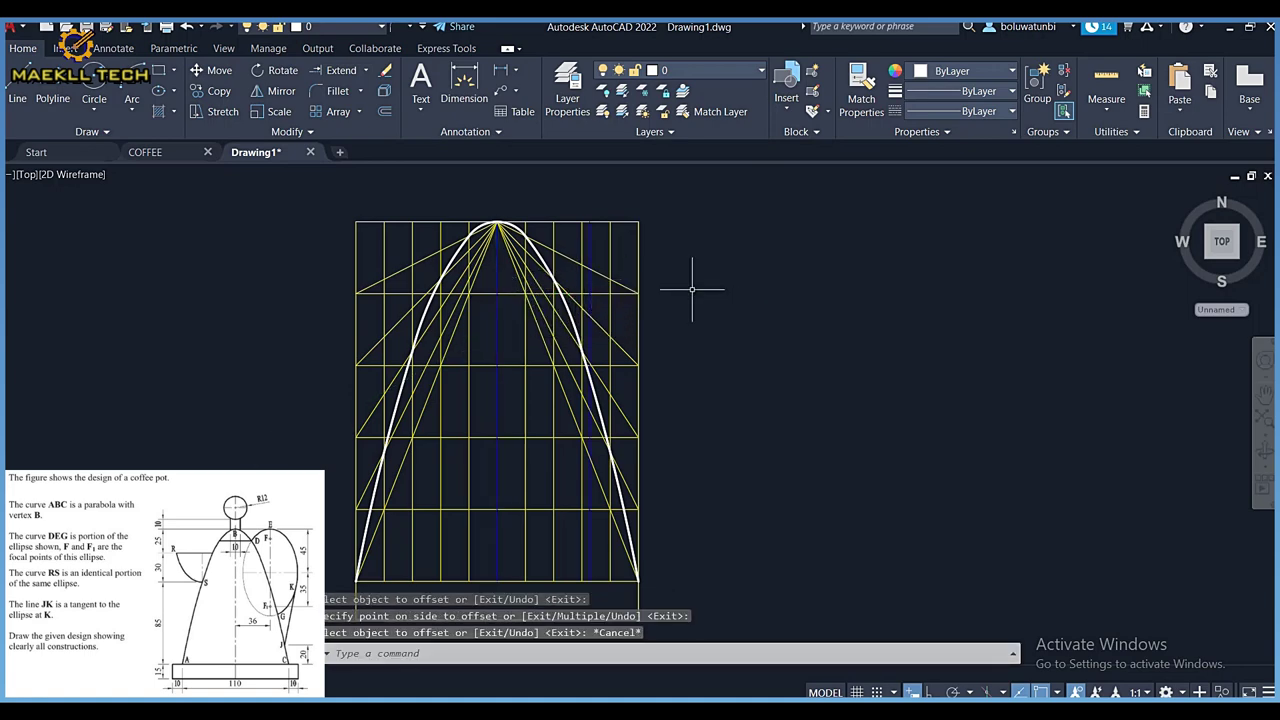
# Offset the top horizontal line of the construction rectangle 45 downward to mark the ellipse's horizontal axis
pyautogui.click(384, 111)
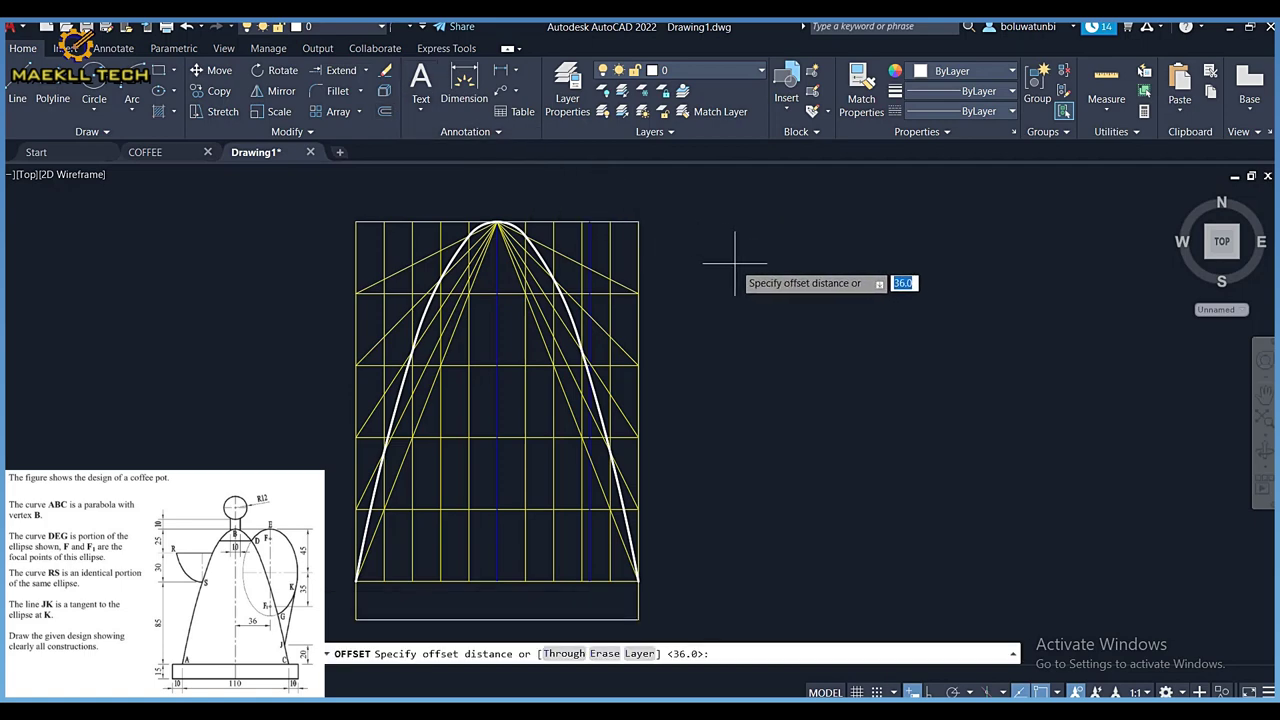
pyautogui.write('45')
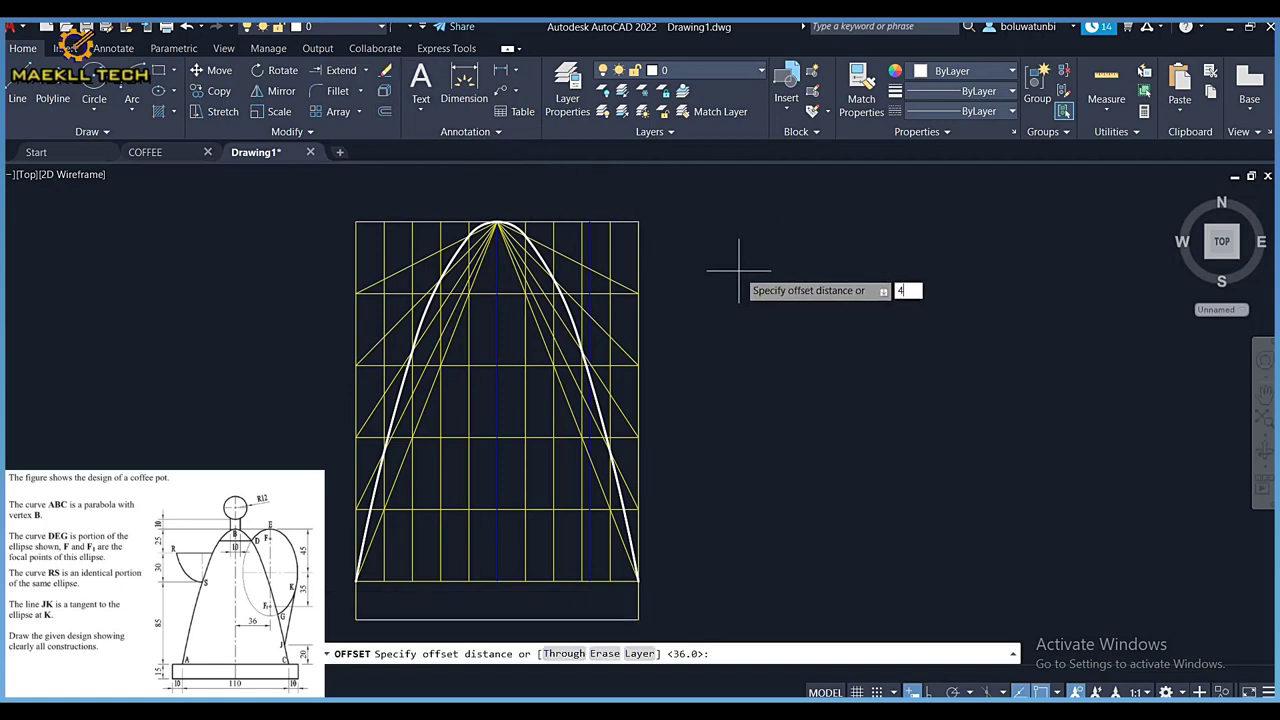
pyautogui.press('Return')
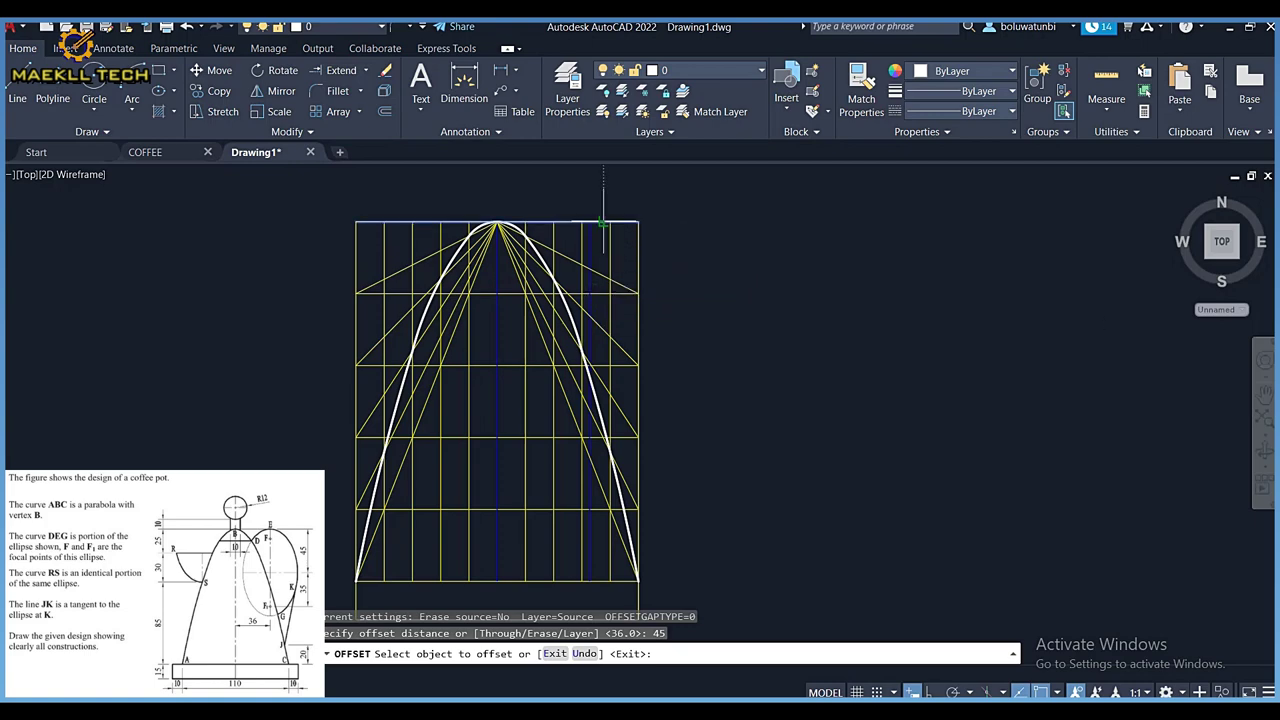
pyautogui.click(601, 221)
pyautogui.click(590, 348)
pyautogui.scroll(5, 588, 325)
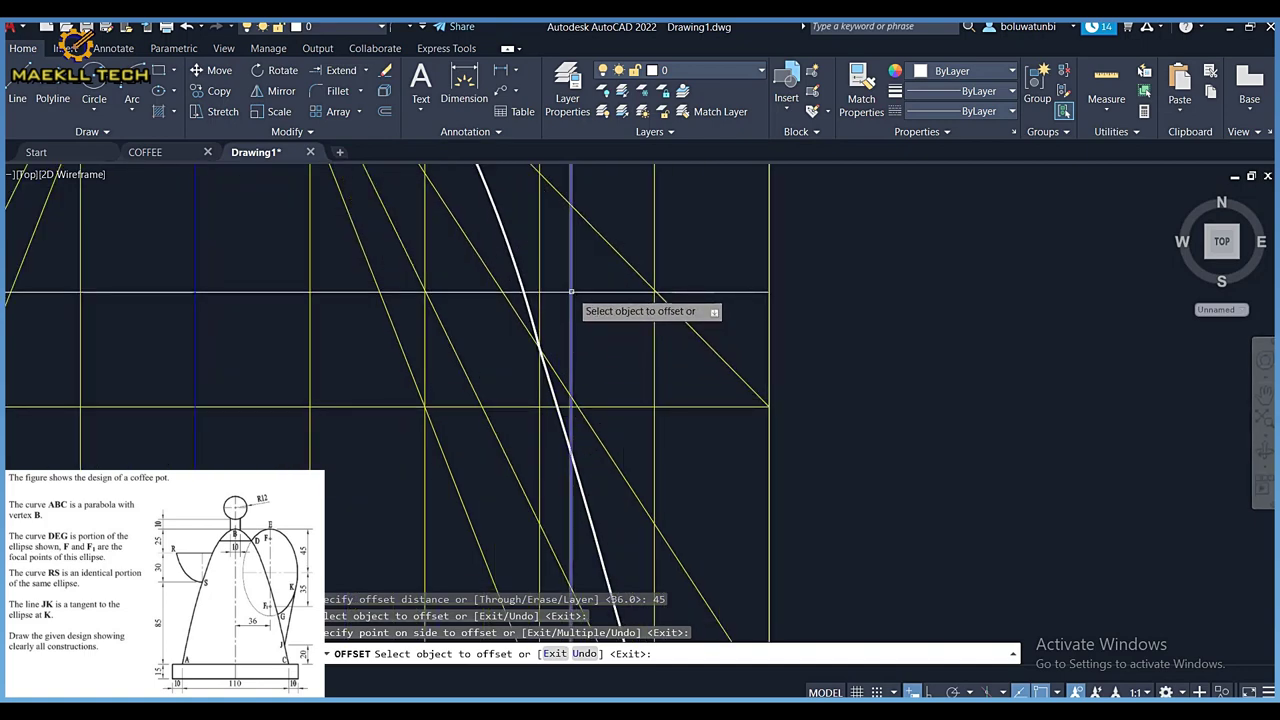
pyautogui.press('Escape')
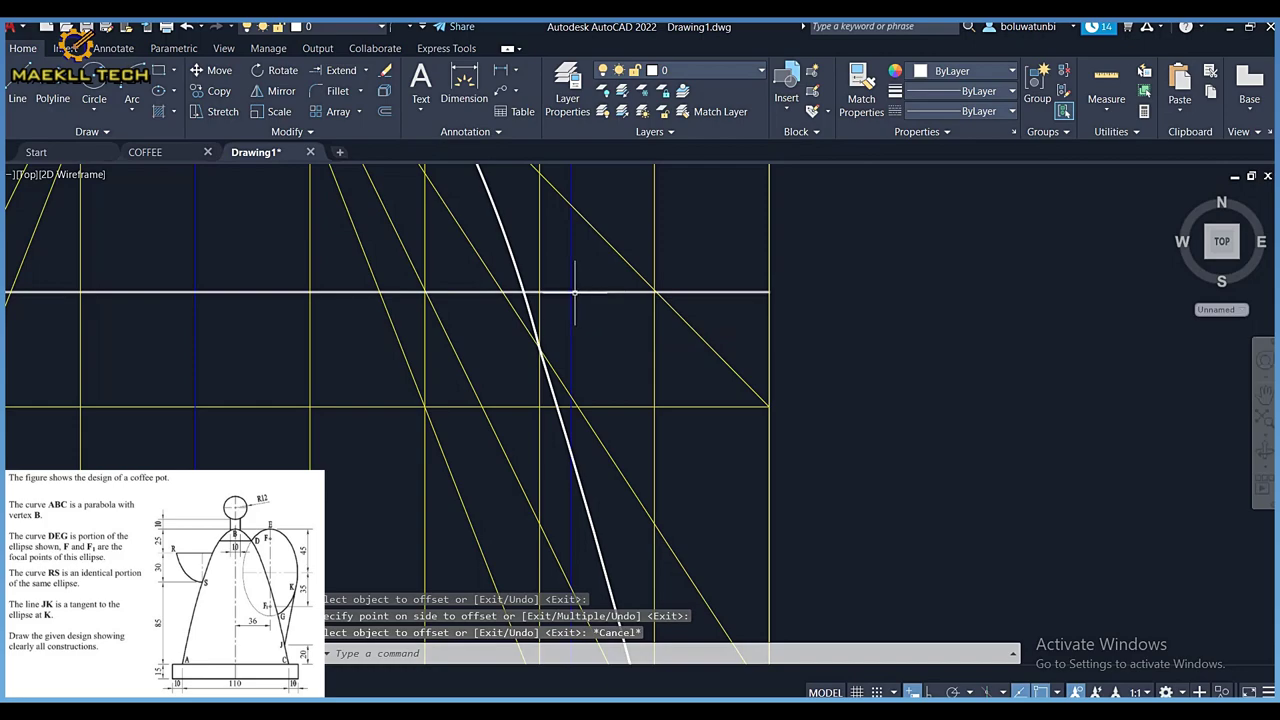
pyautogui.scroll(-4, 575, 293)
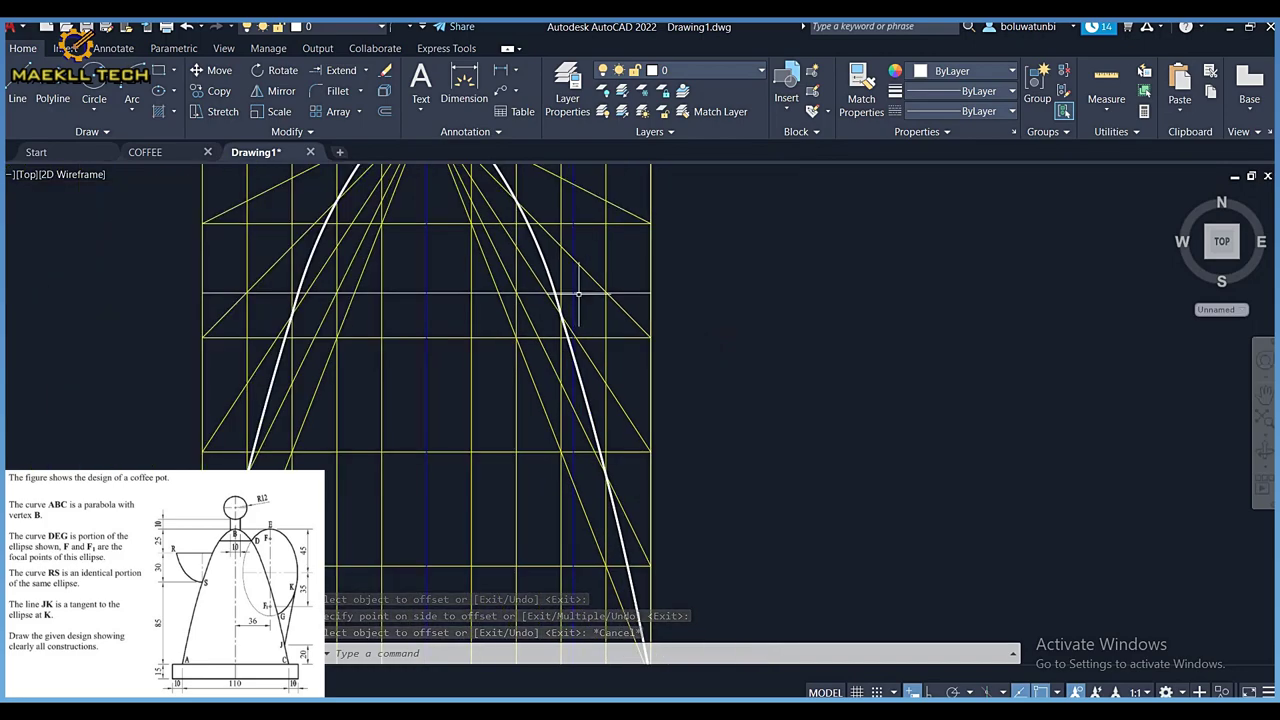
pyautogui.moveTo(575, 293); pyautogui.dragTo(571, 377, button='middle')
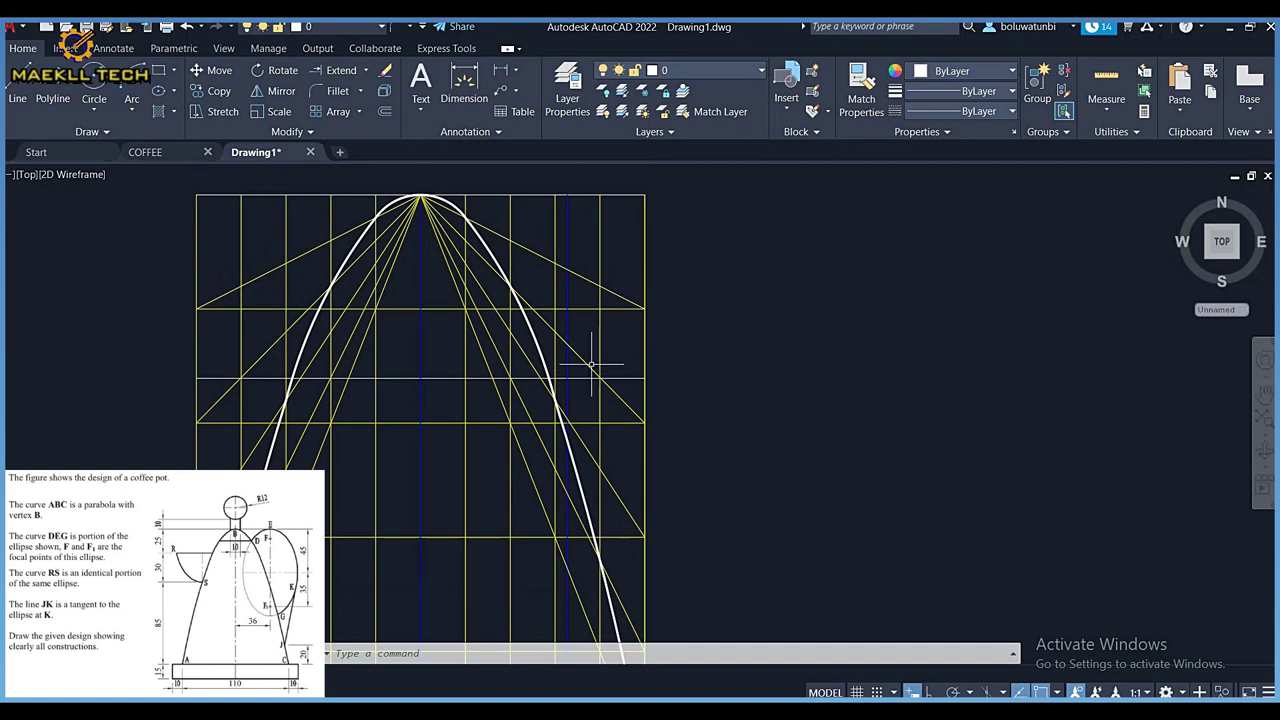
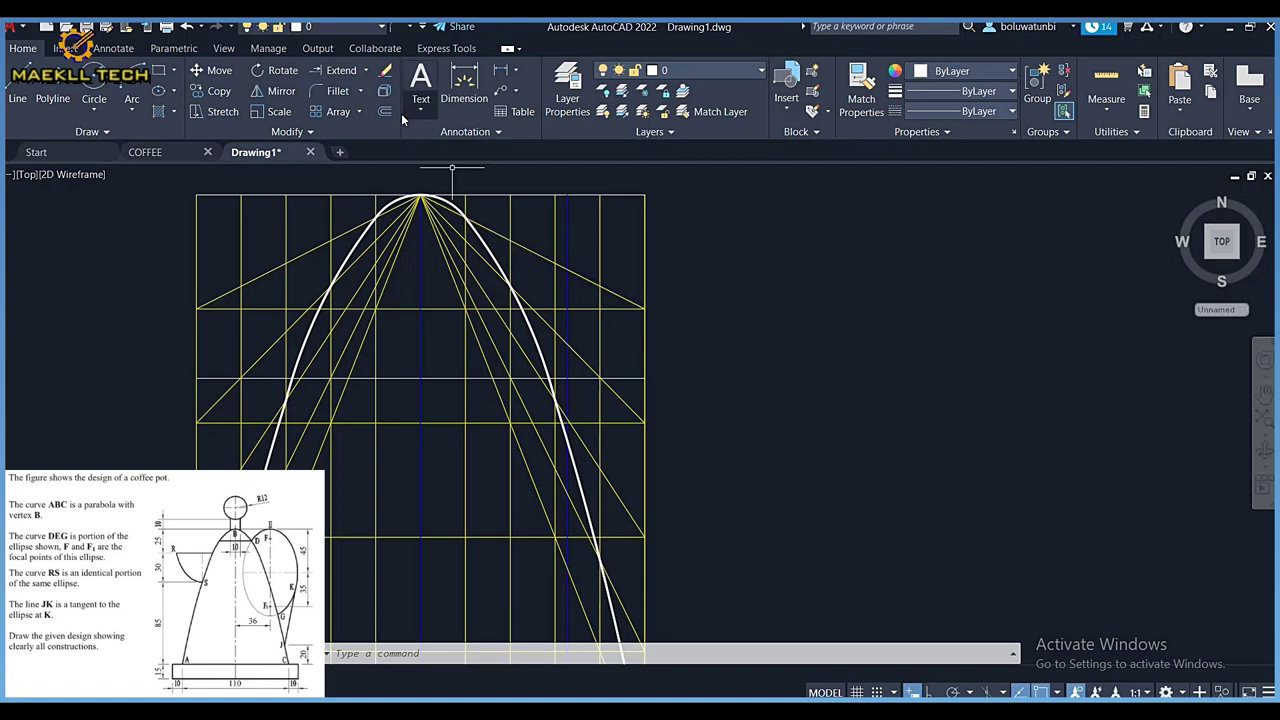
# Offset the ellipse's horizontal axis line 35 upward to locate the upper focal point F
pyautogui.click(386, 110)
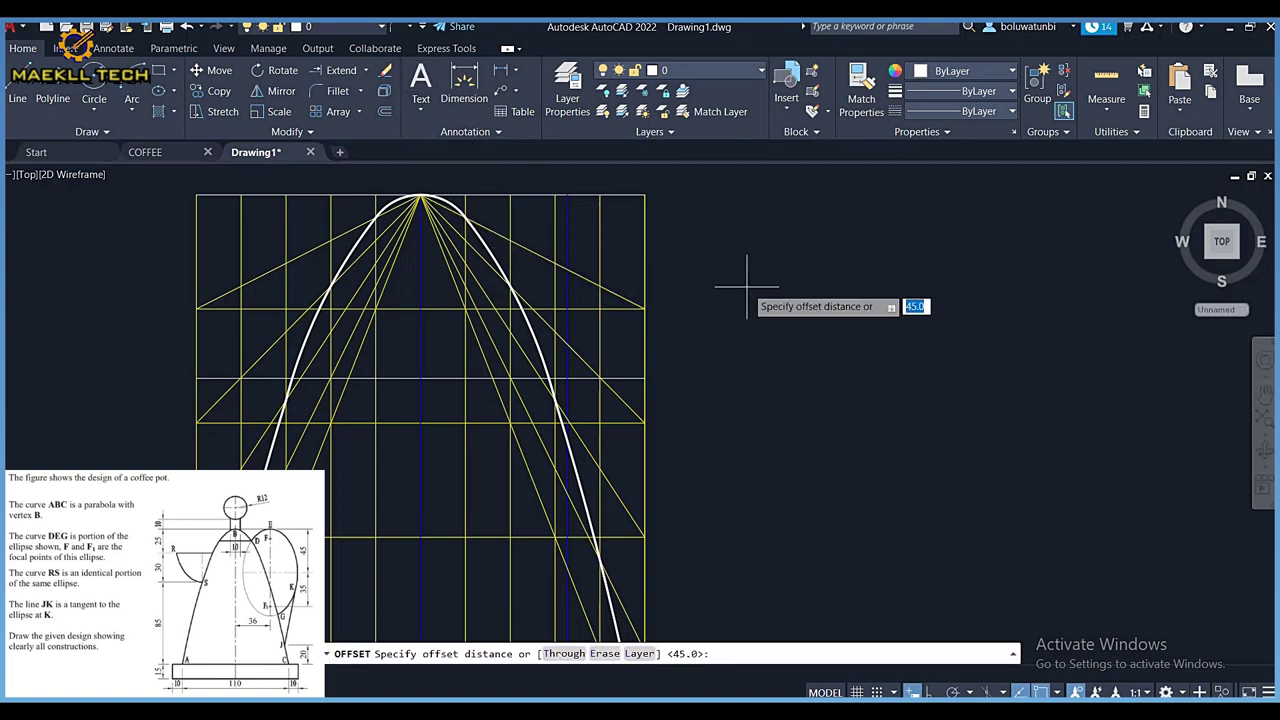
pyautogui.write('35')
pyautogui.press('Return')
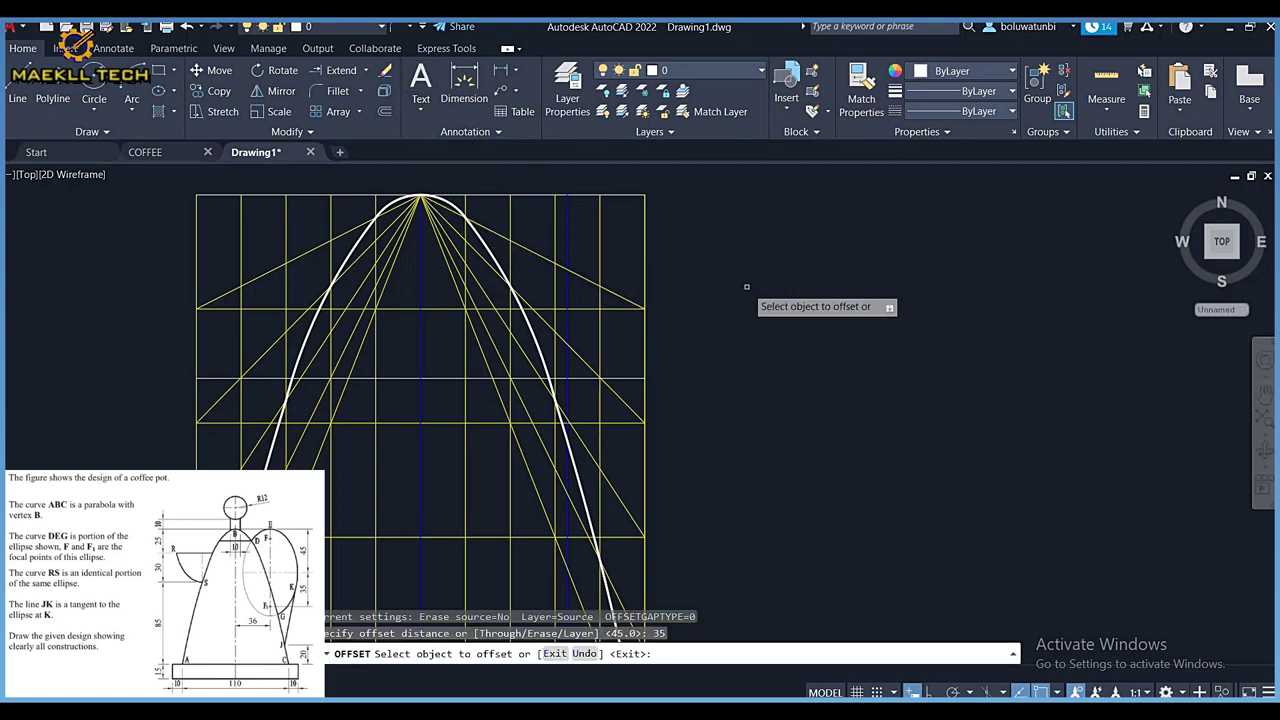
pyautogui.click(639, 378)
pyautogui.click(632, 285)
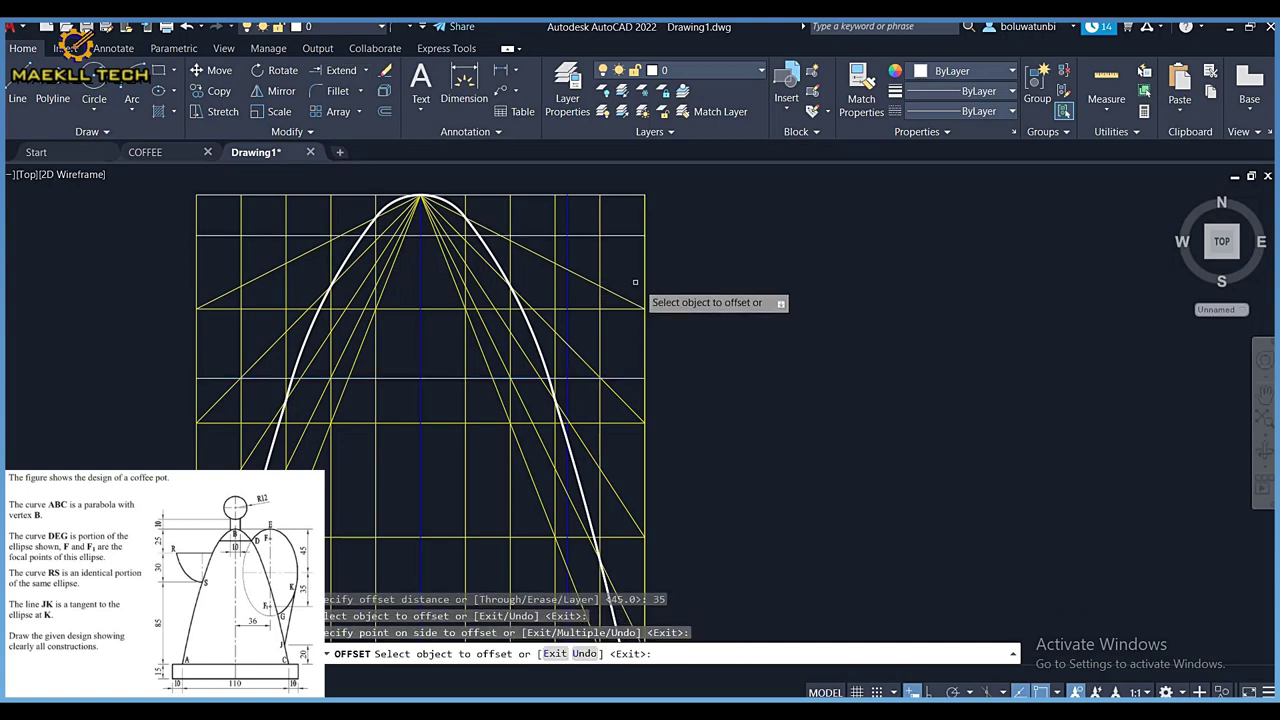
pyautogui.press('Escape')
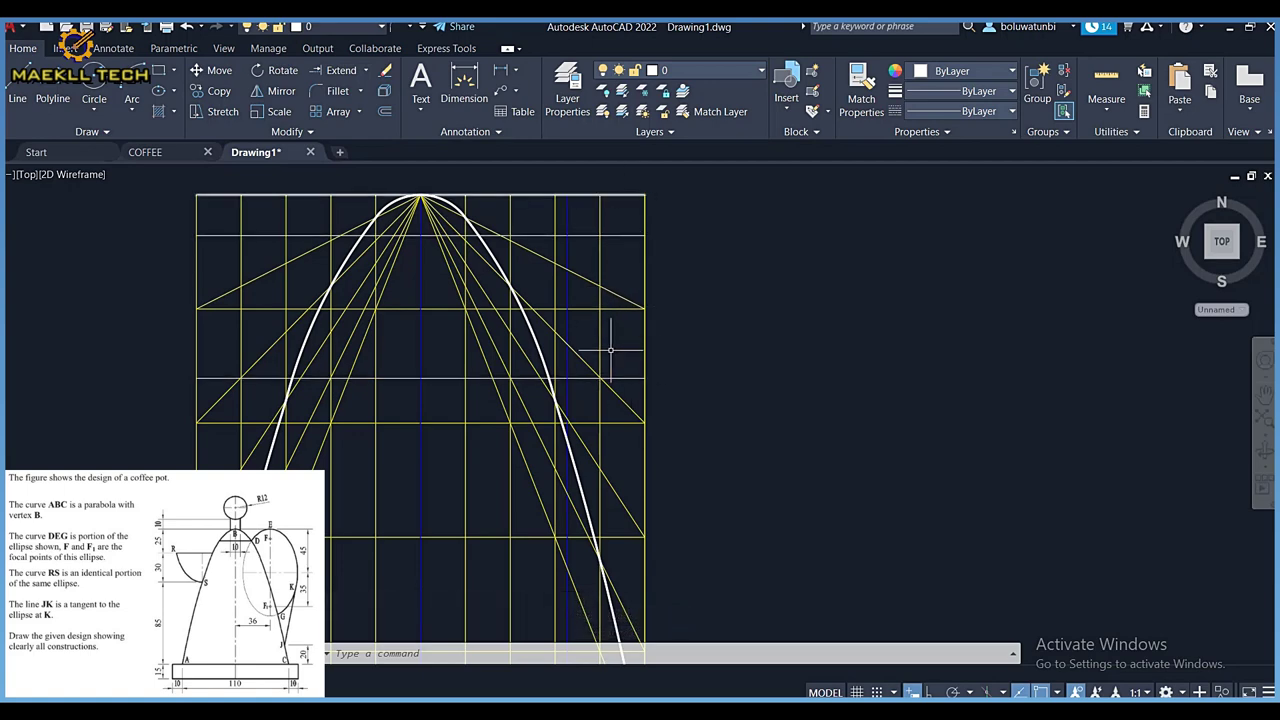
# Stretch the right end of the ellipse's horizontal axis line well beyond the construction rectangle
pyautogui.click(628, 379)
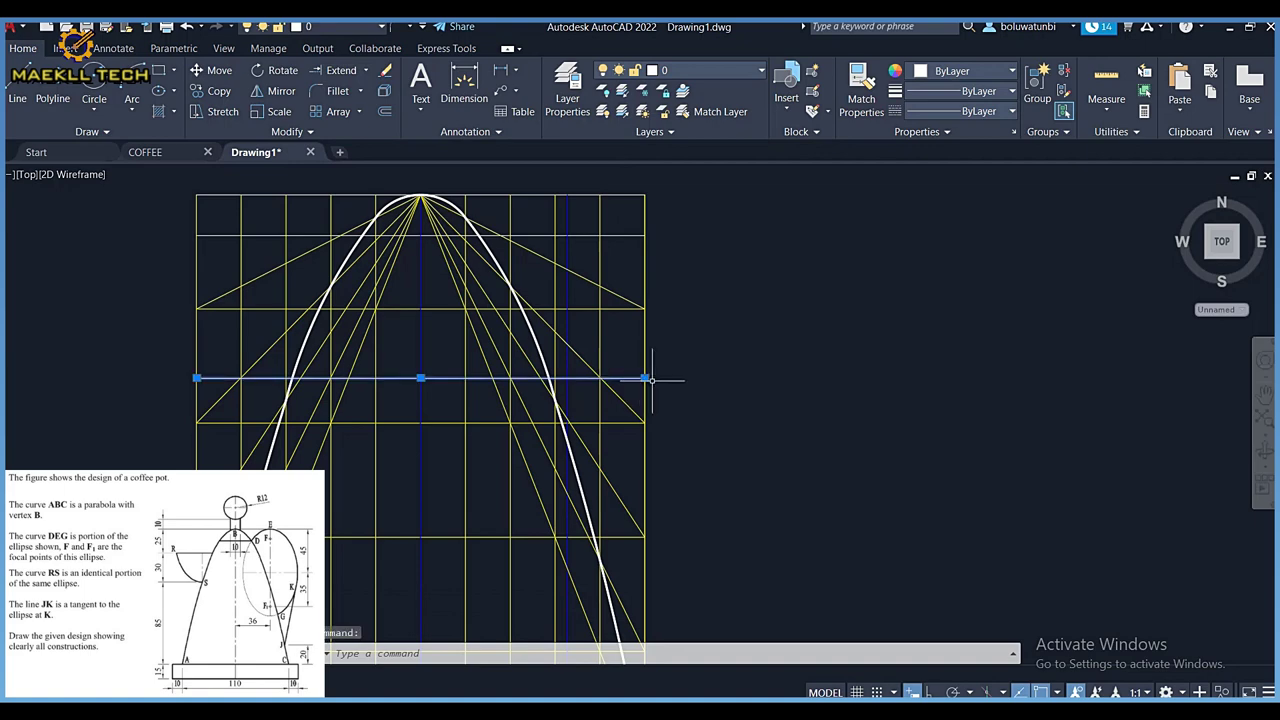
pyautogui.click(644, 378)
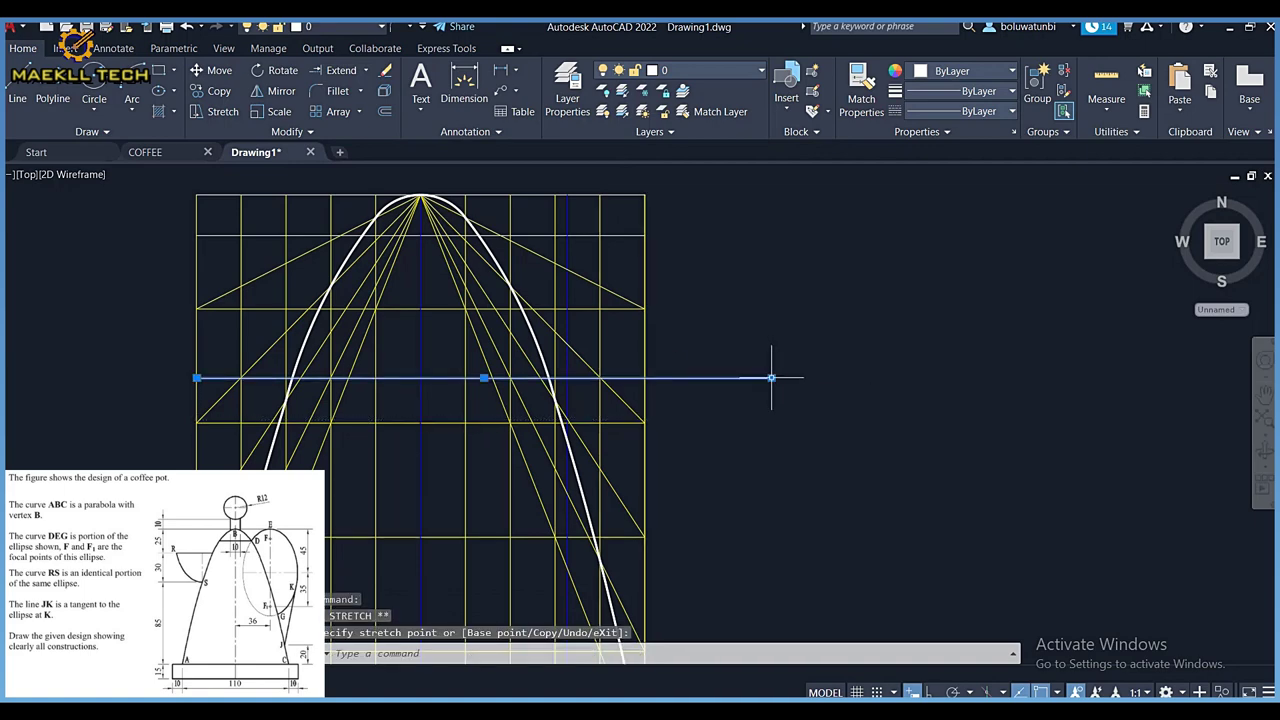
pyautogui.press('Escape')
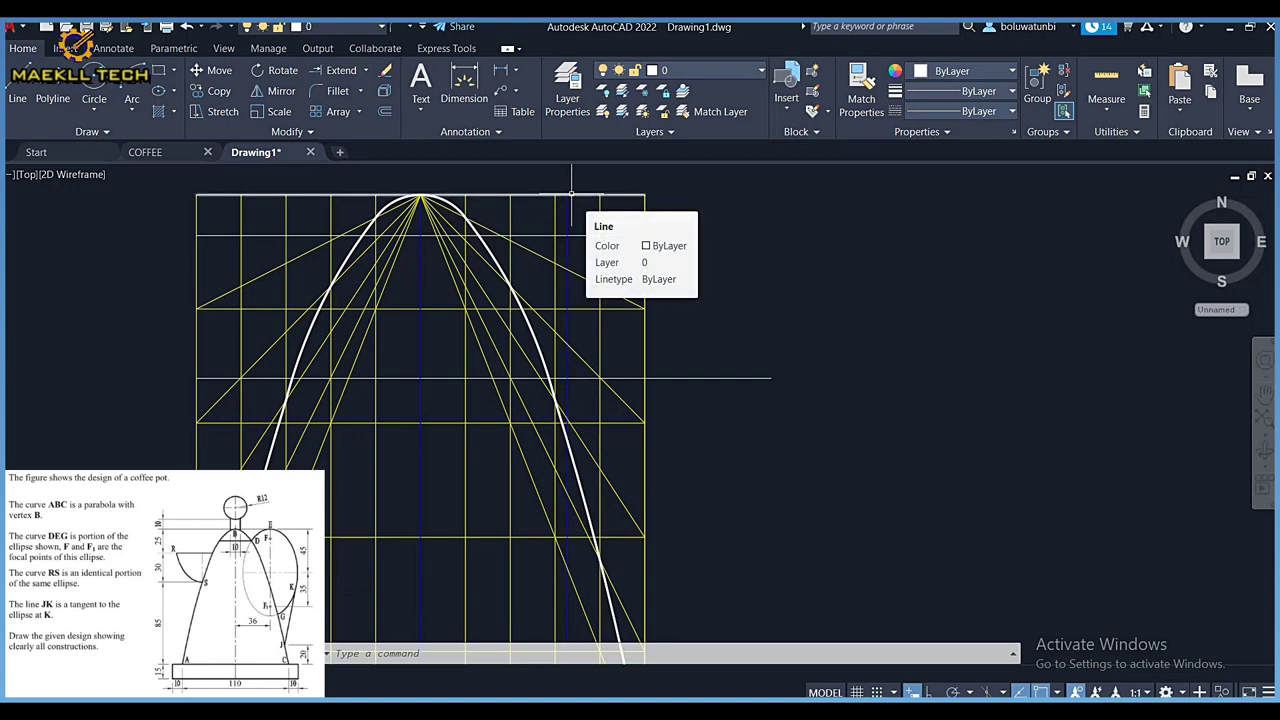
# Draw a short centre-start-end arc of radius 45 about the upper focal point, cutting the extended horizontal axis
pyautogui.click(134, 109)
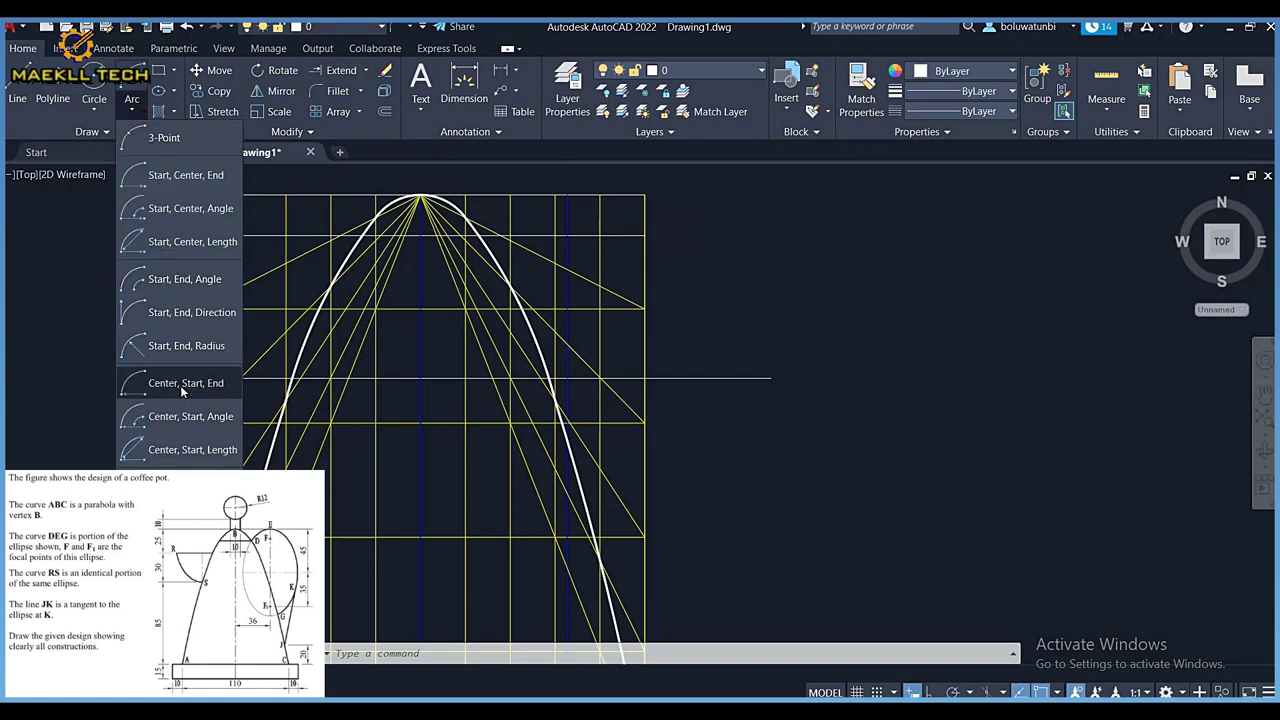
pyautogui.click(180, 385)
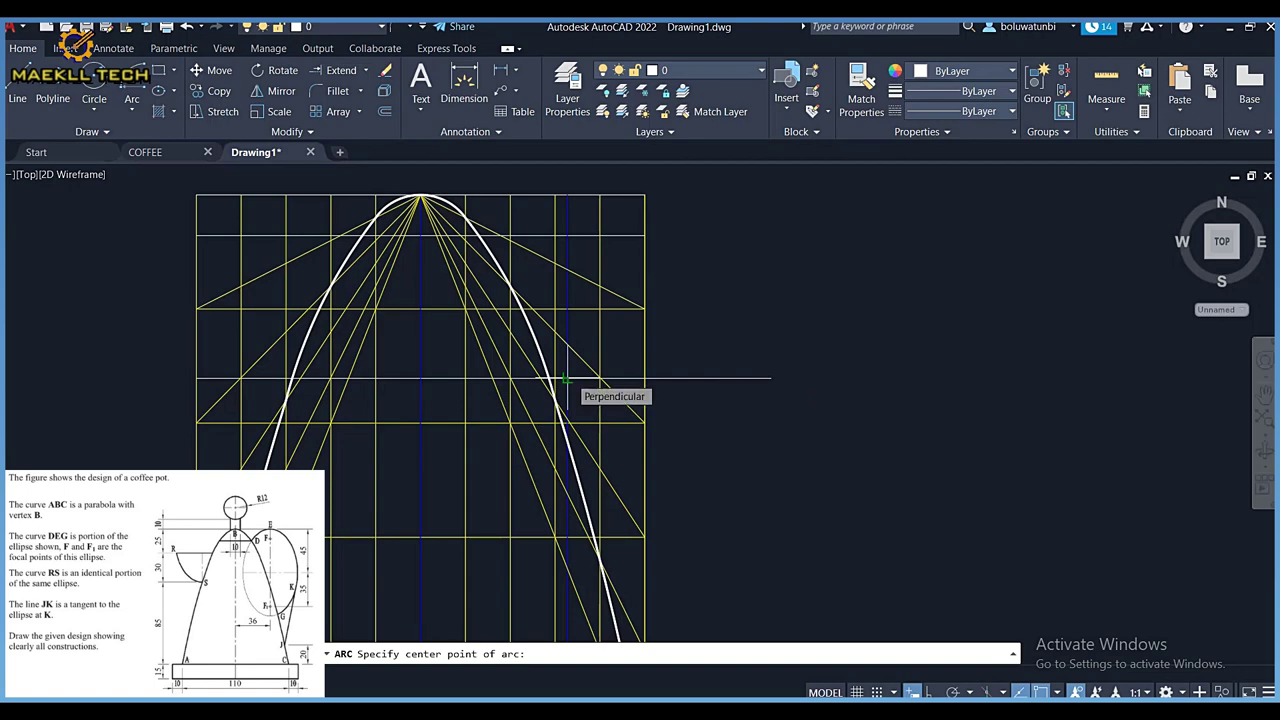
pyautogui.click(567, 236)
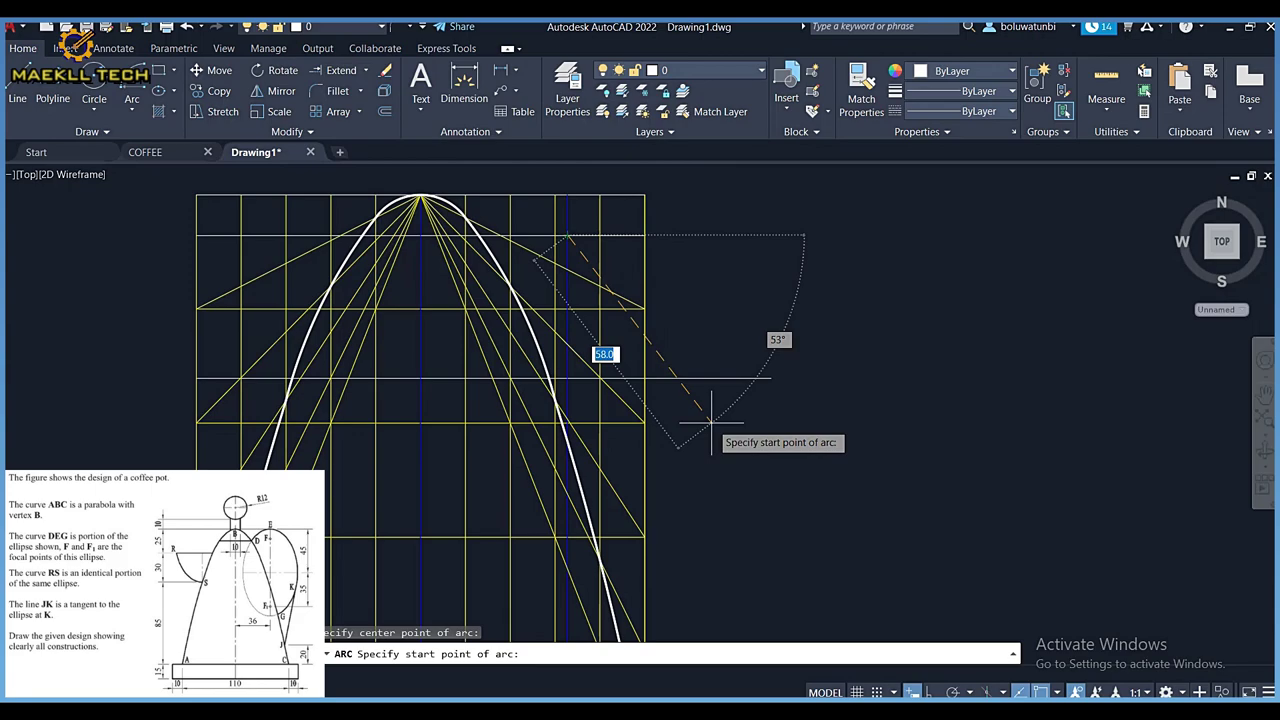
pyautogui.write('45')
pyautogui.press('Return')
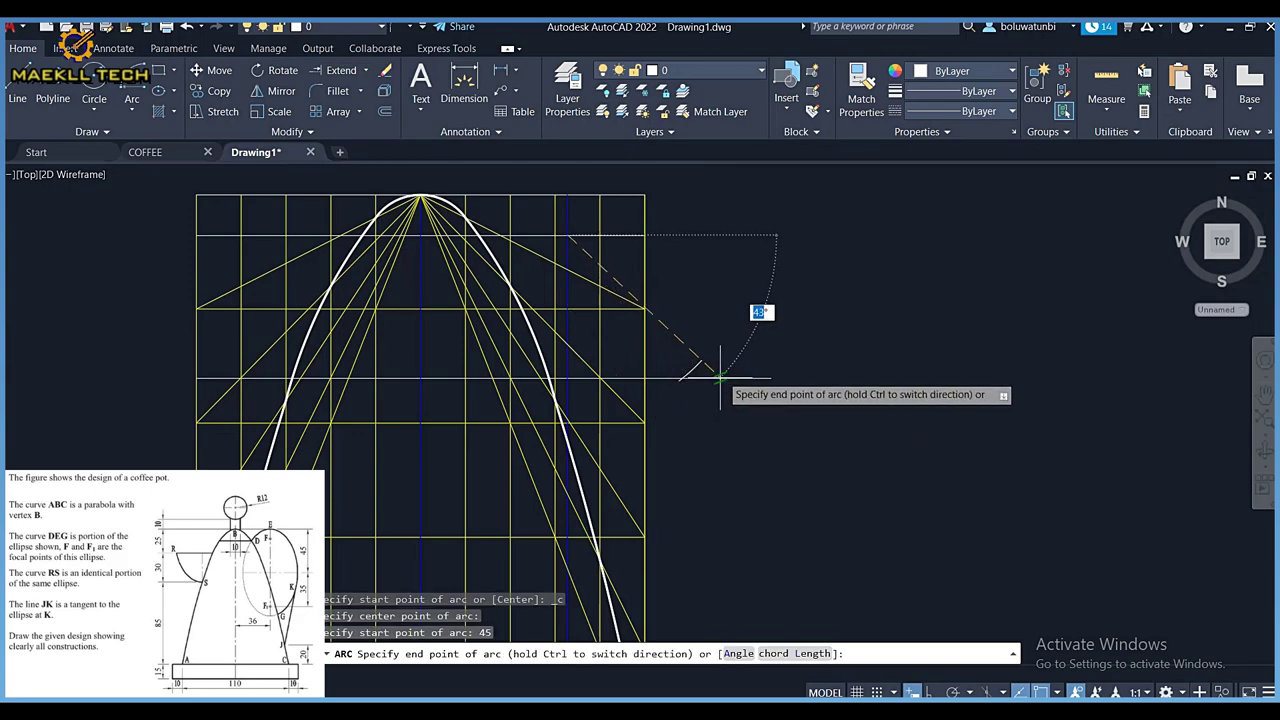
pyautogui.click(702, 363)
pyautogui.scroll(4, 695, 373)
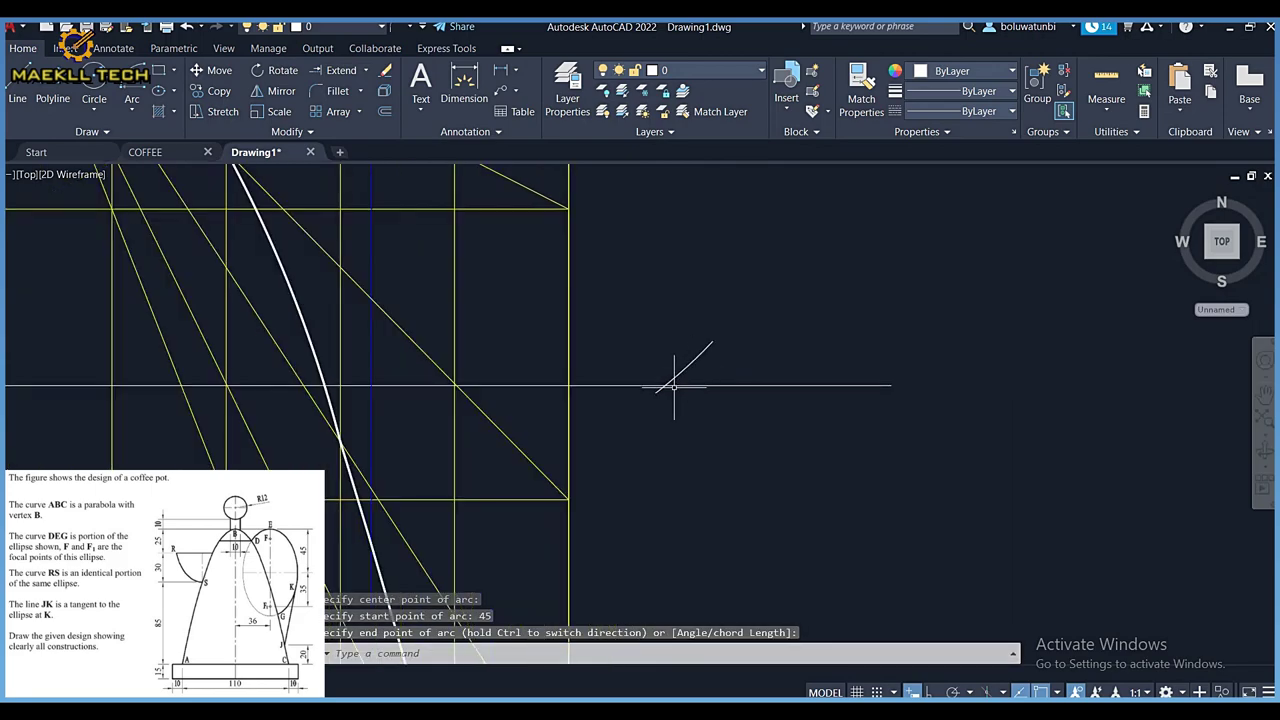
pyautogui.scroll(-2, 664, 383)
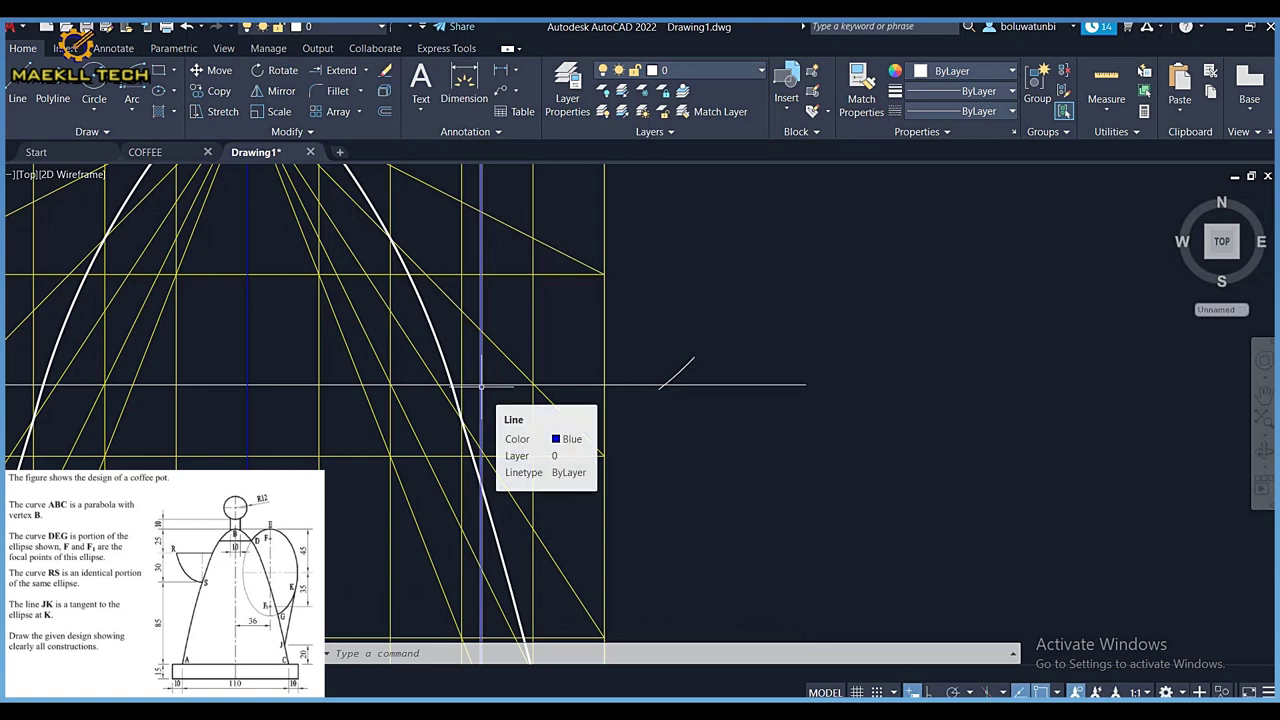
pyautogui.scroll(-2, 483, 384)
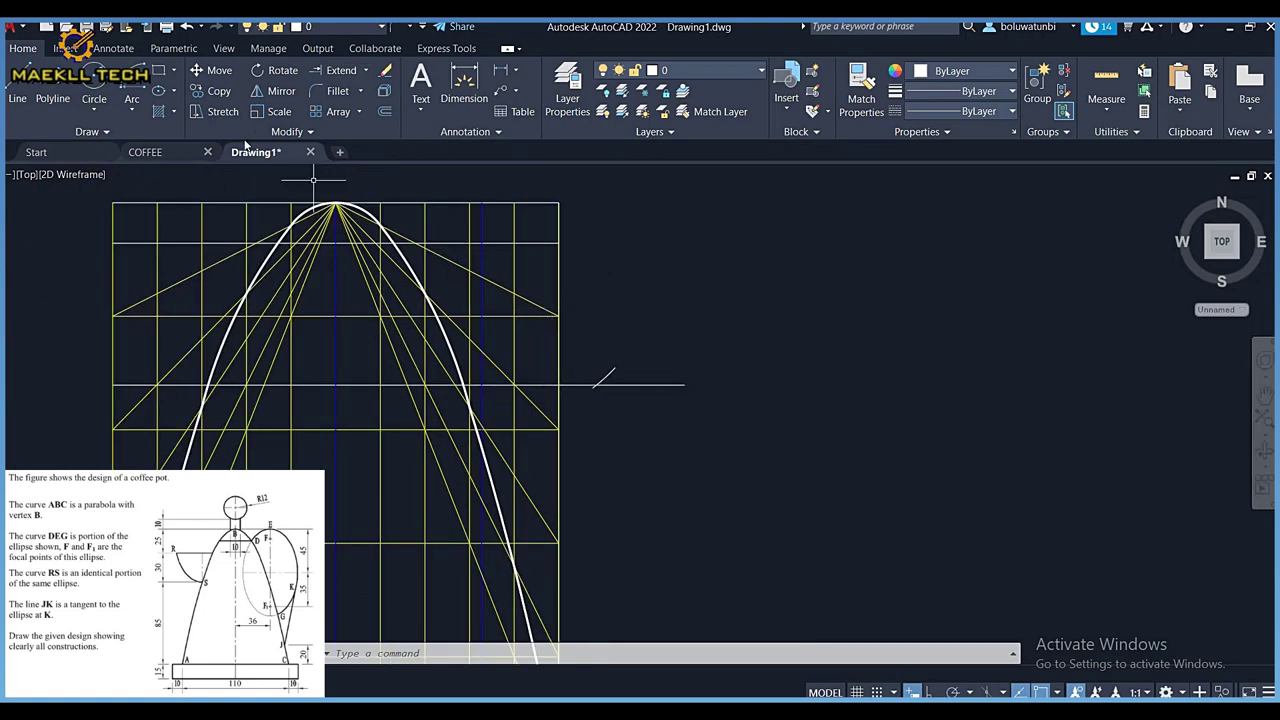
# Draw an ellipse centred on the axes' intersection, reaching the top horizontal line vertically and the radius 45 arc's crossing horizontally
pyautogui.click(174, 92)
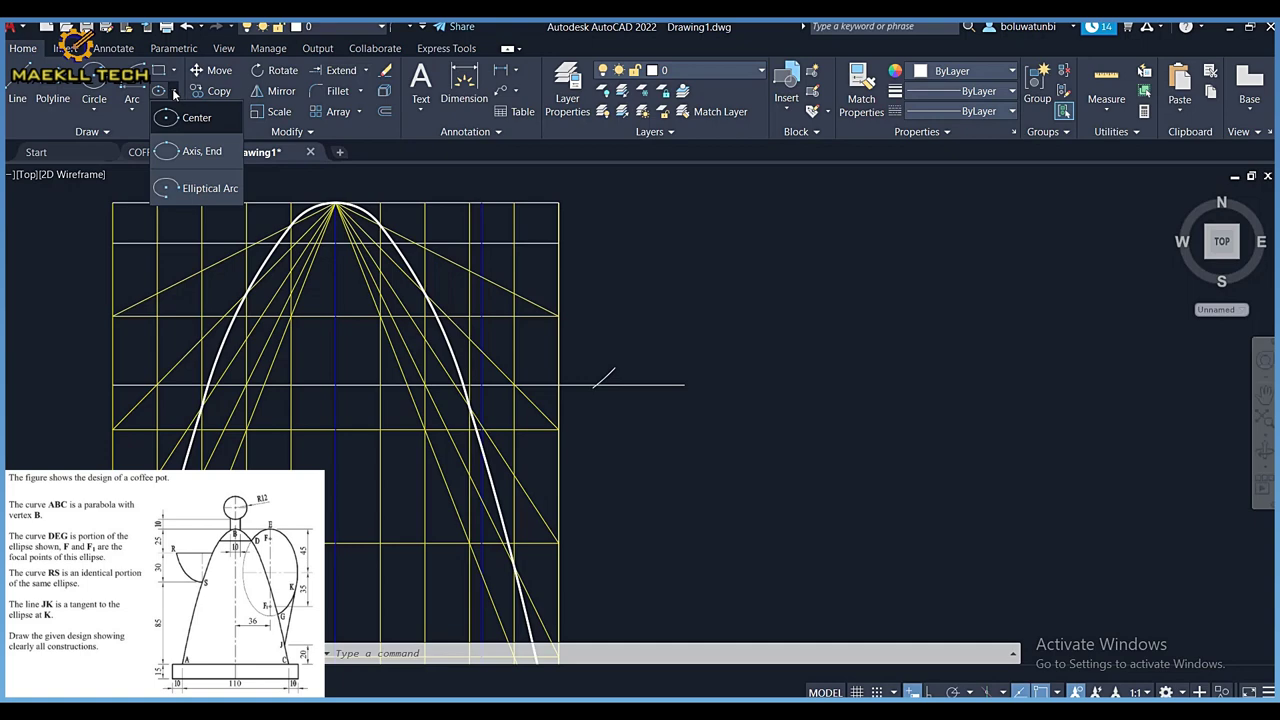
pyautogui.click(190, 117)
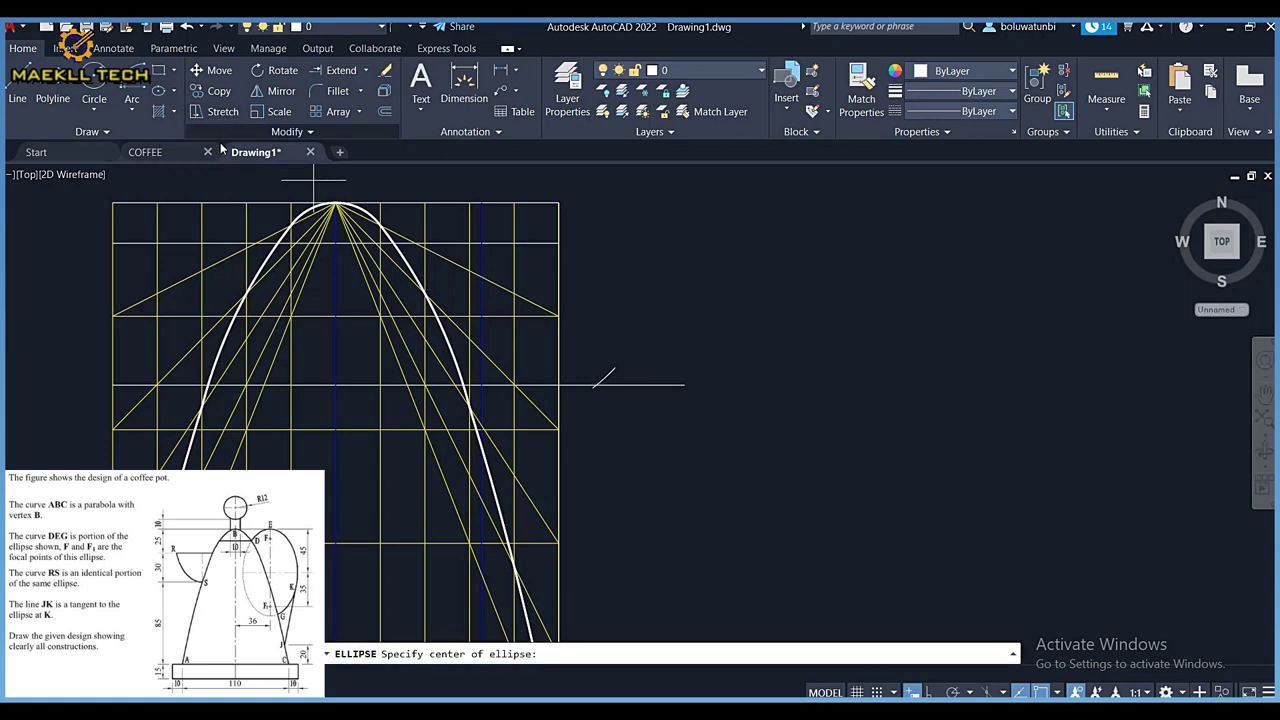
pyautogui.click(481, 384)
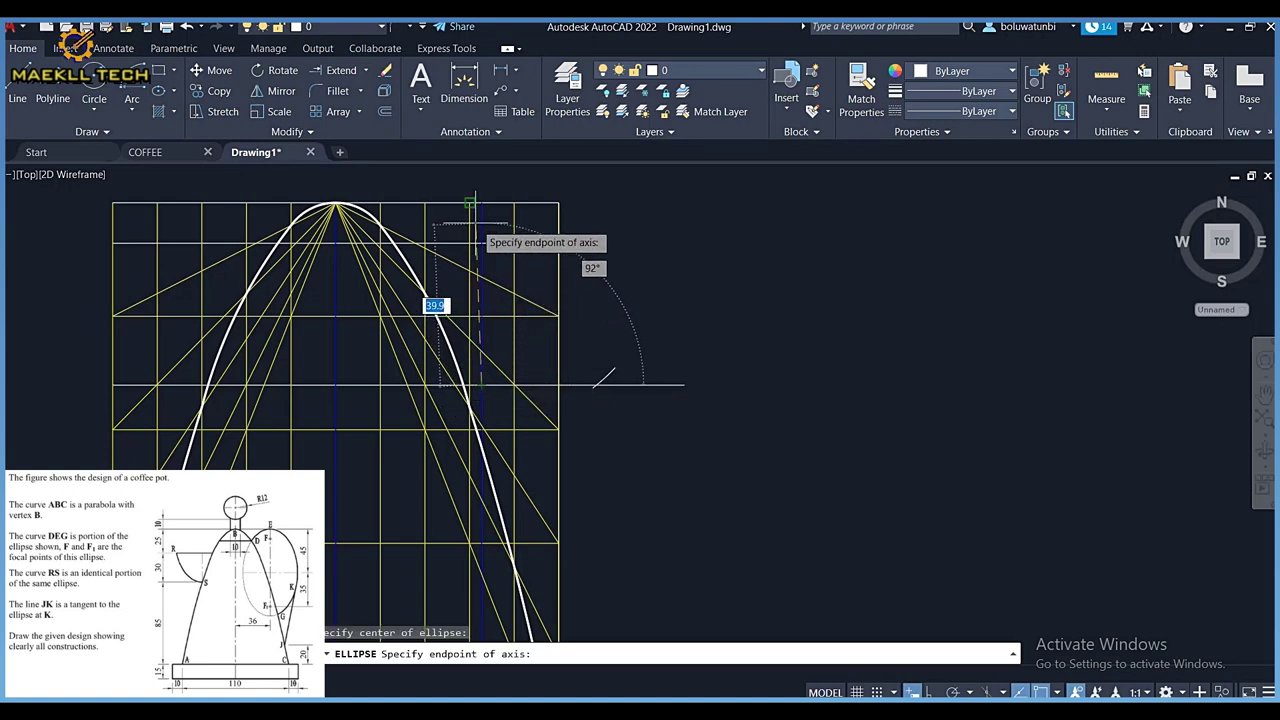
pyautogui.click(478, 202)
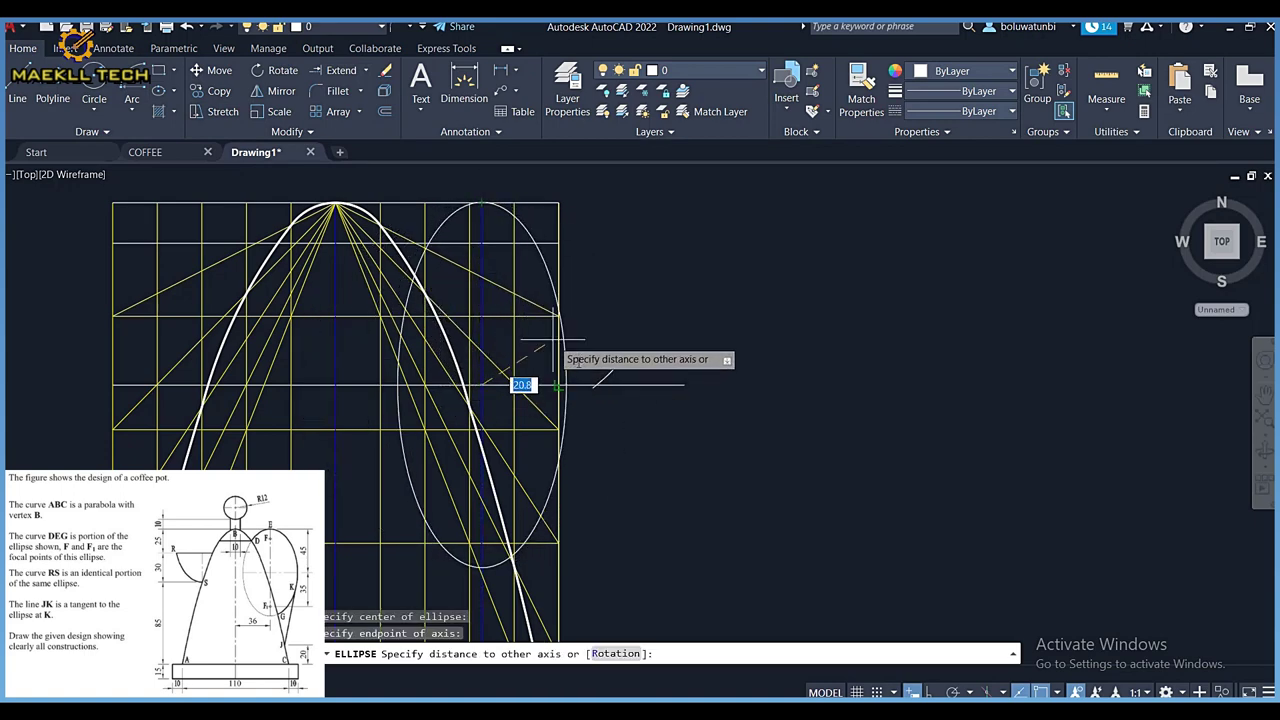
pyautogui.click(595, 383)
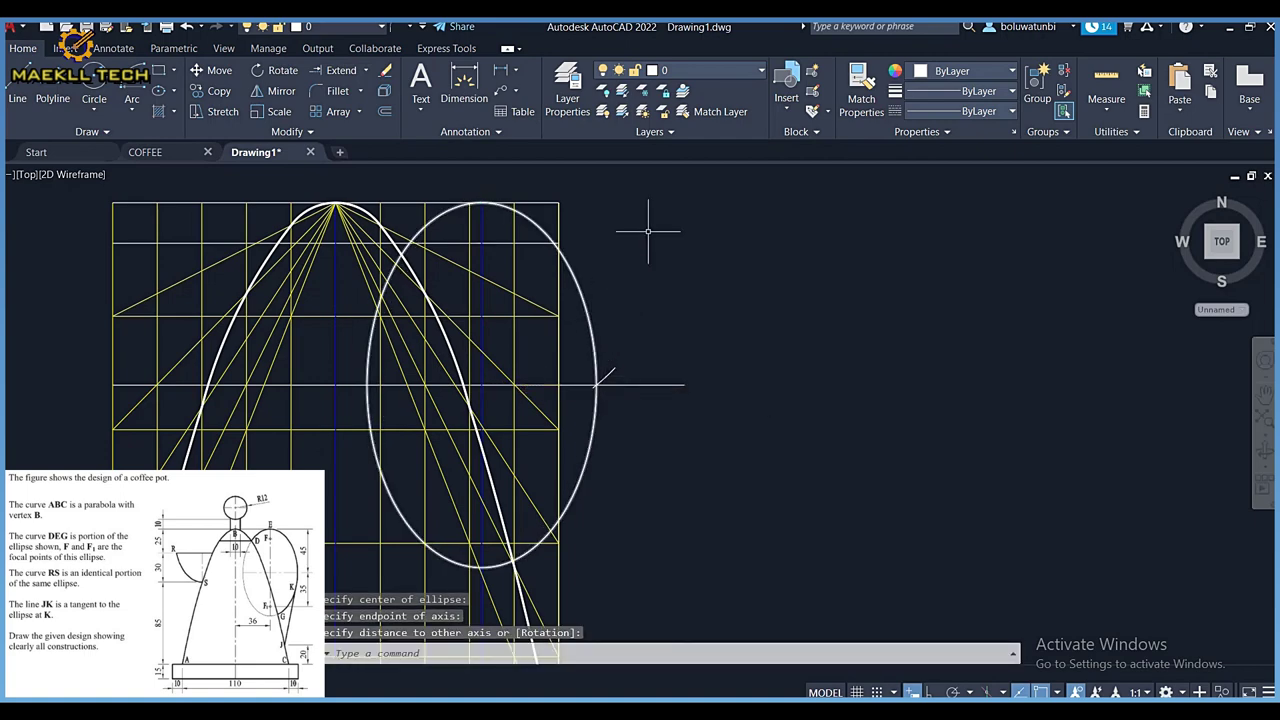
# Match the ellipse to the properties of the thick parabola arc at the vertex
pyautogui.click(861, 85)
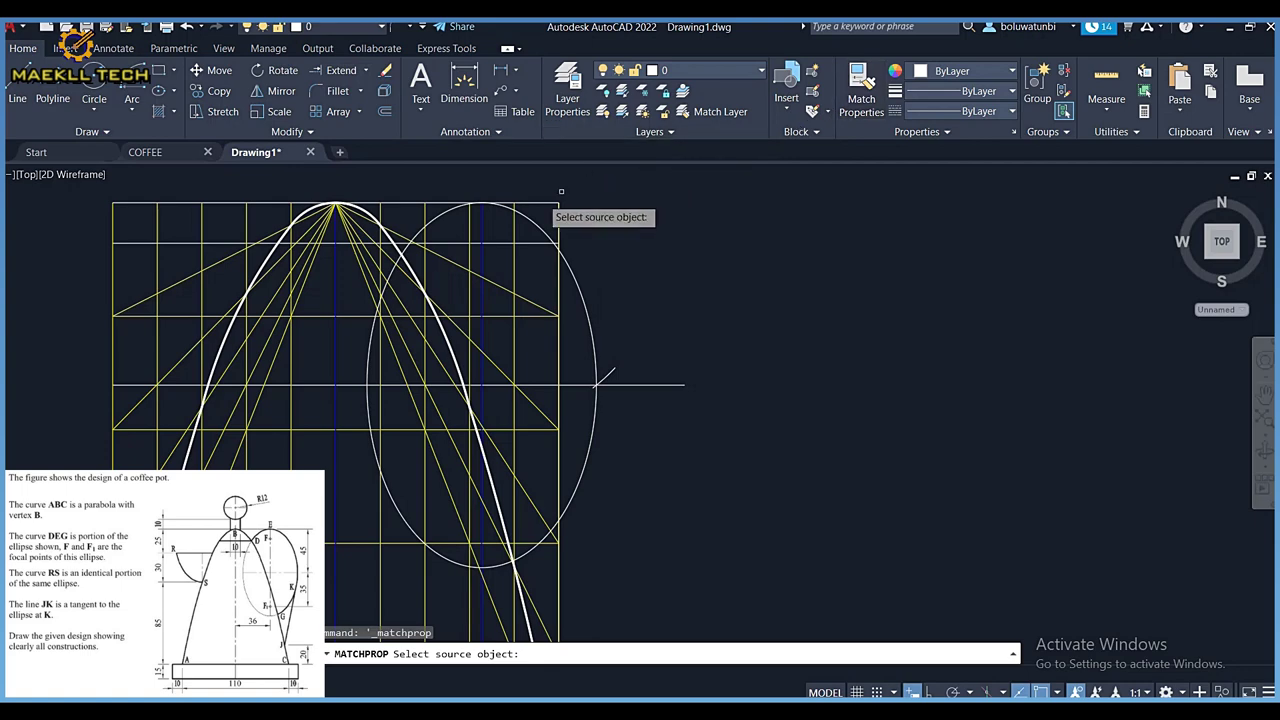
pyautogui.click(371, 213)
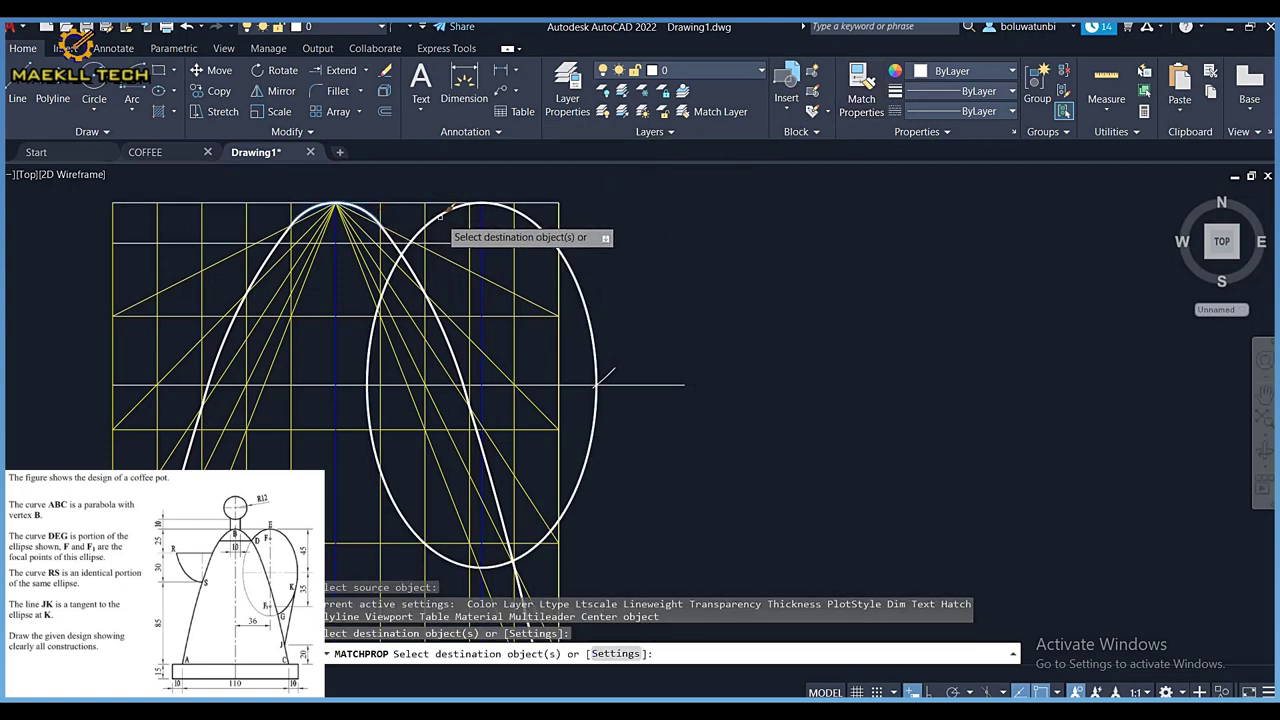
pyautogui.press('Escape')
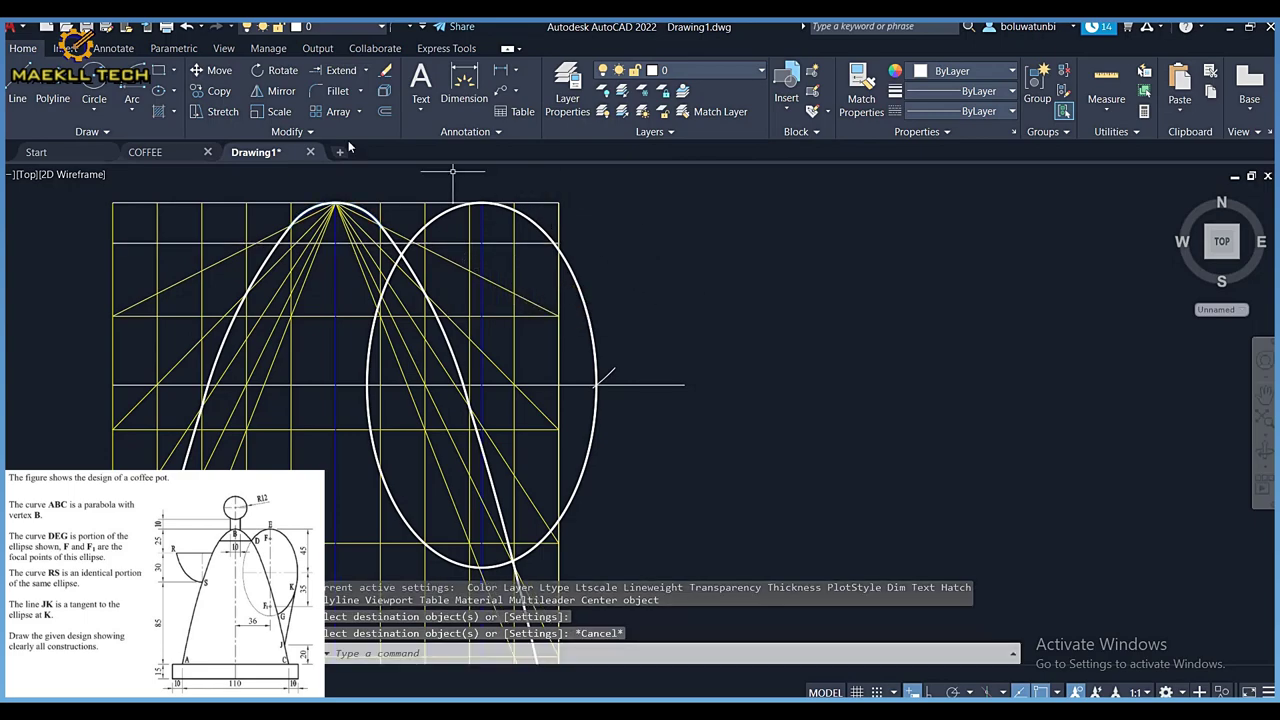
# Trim the ellipse just inside its upper parabola crossing and between the vertical axis and the lower parabola crossing
pyautogui.click(364, 73)
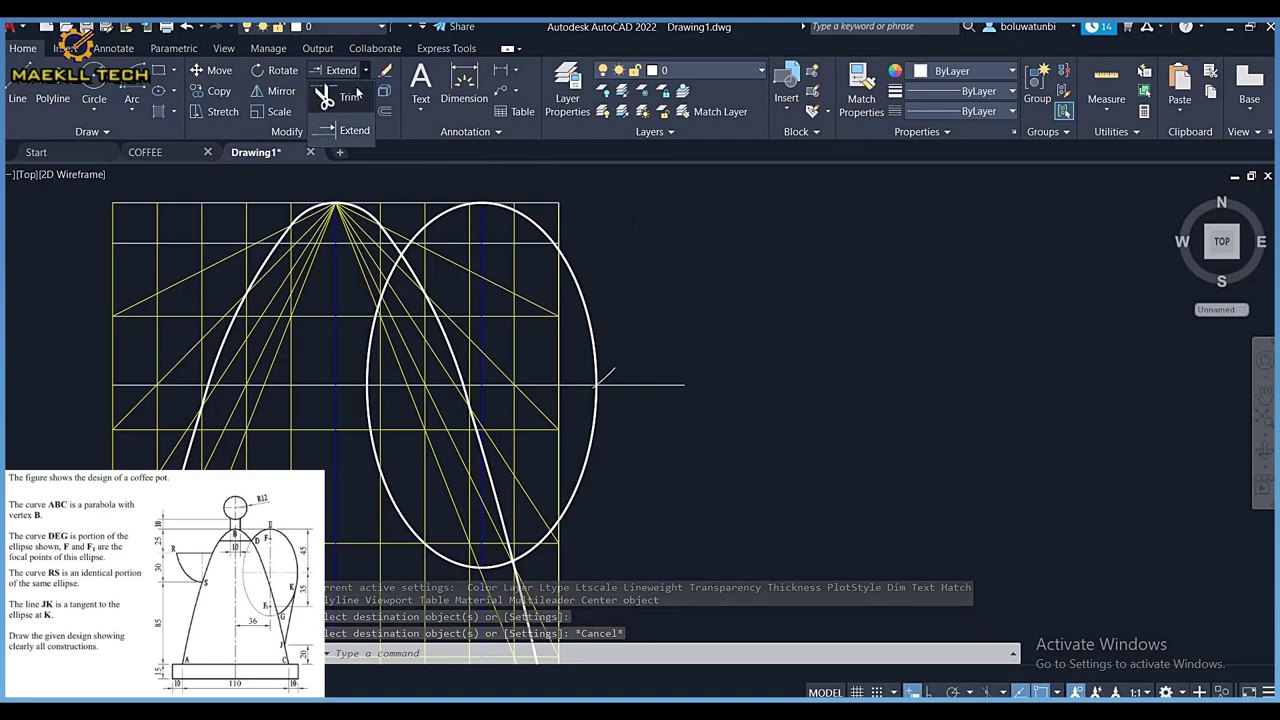
pyautogui.click(359, 94)
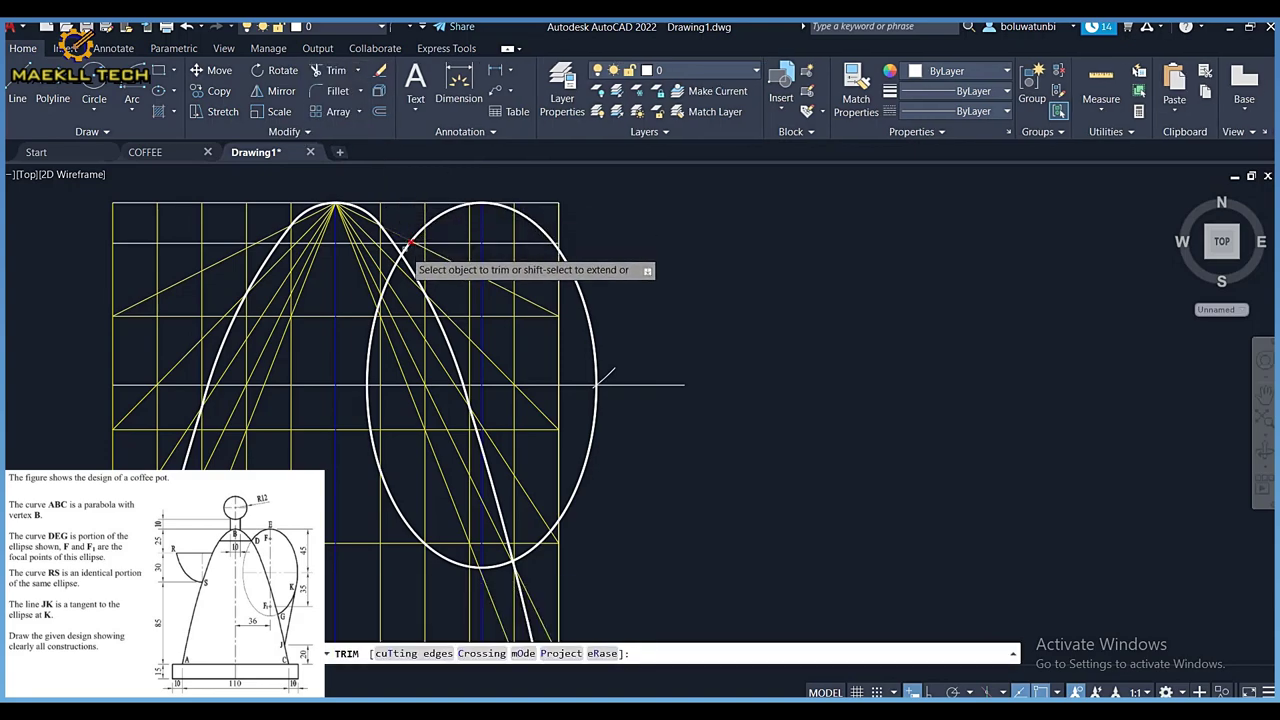
pyautogui.click(399, 256)
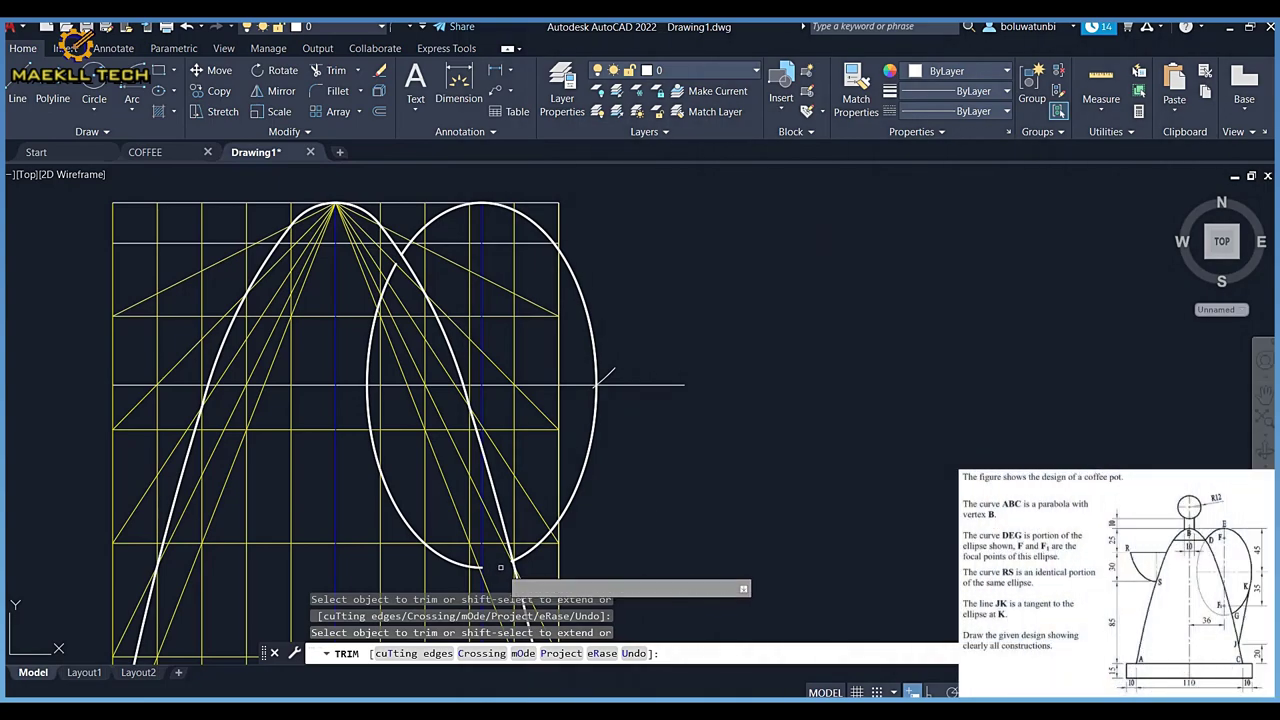
pyautogui.press('Escape')
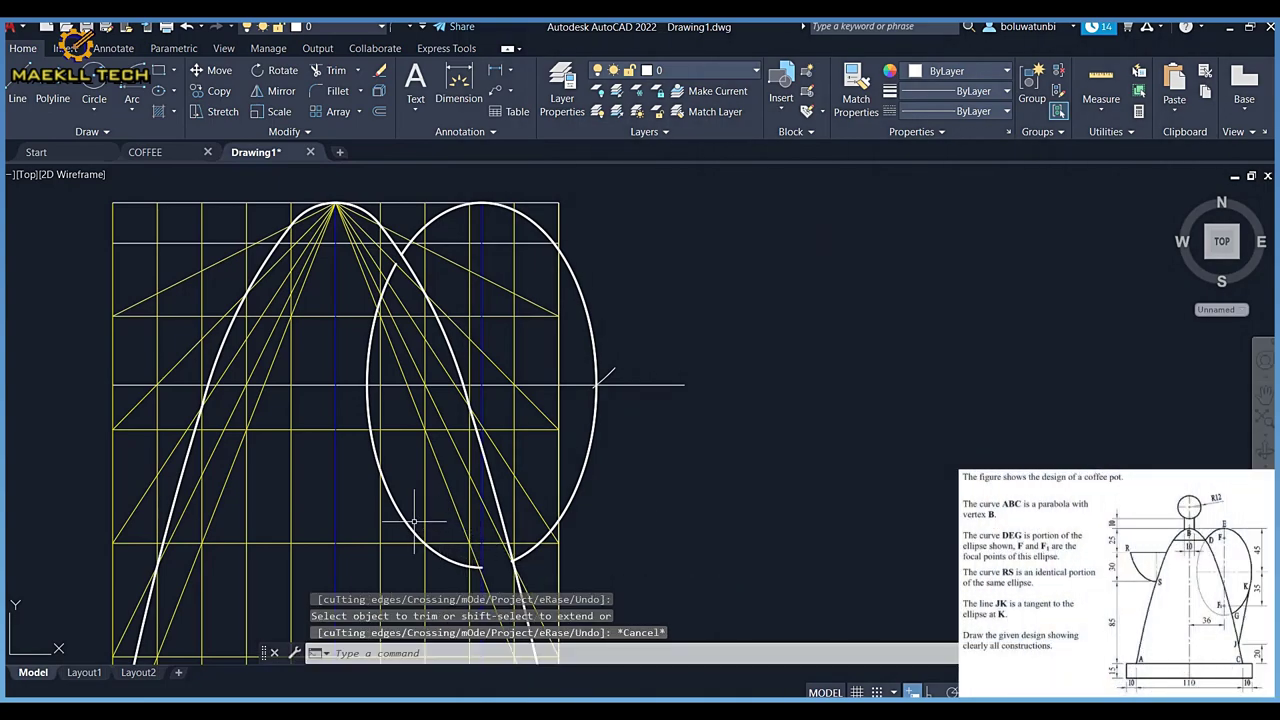
# Erase the leftover inner portion of the ellipse inside the parabola, keeping only curve DEG
pyautogui.click(408, 520)
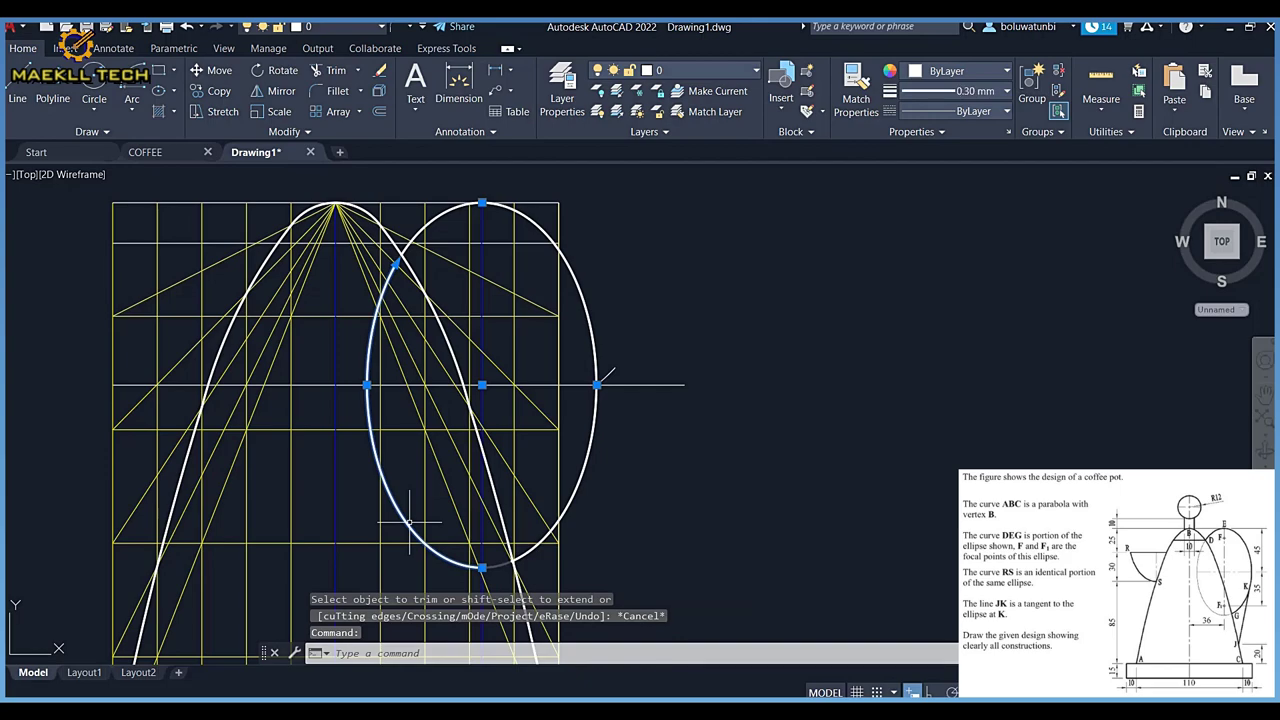
pyautogui.press('Delete')
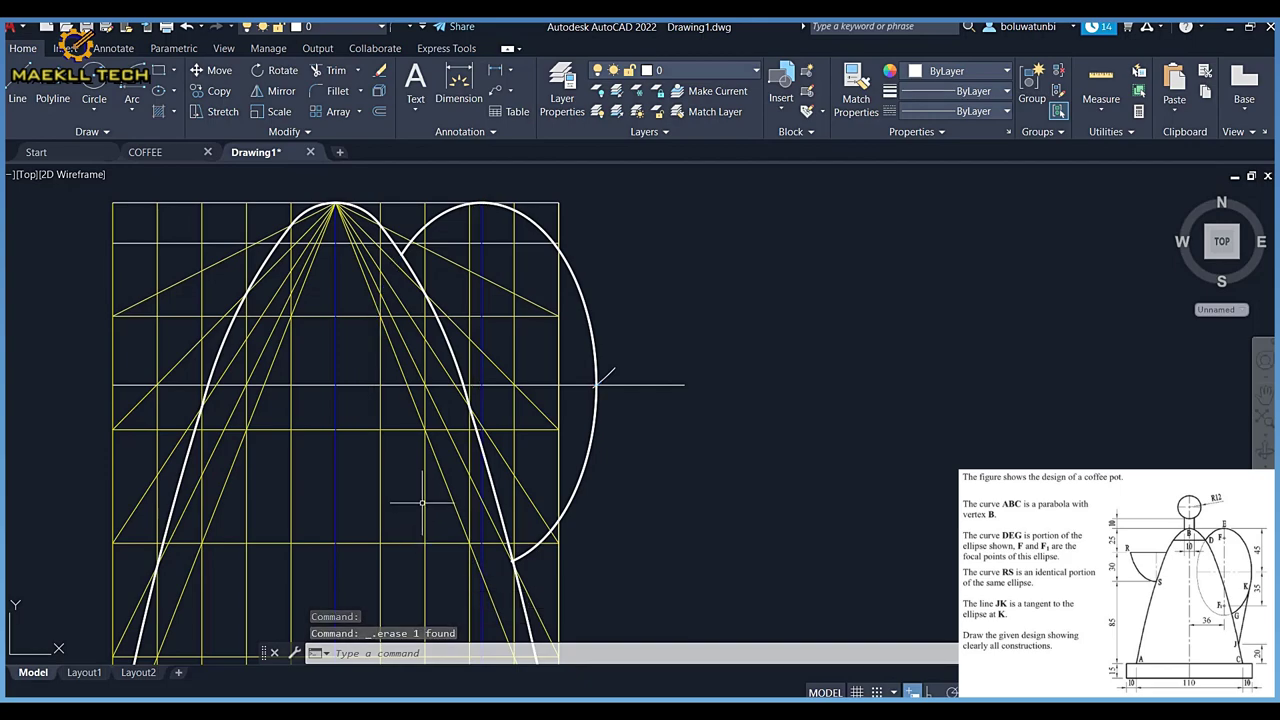
pyautogui.scroll(2, 422, 503)
pyautogui.scroll(-2, 422, 503)
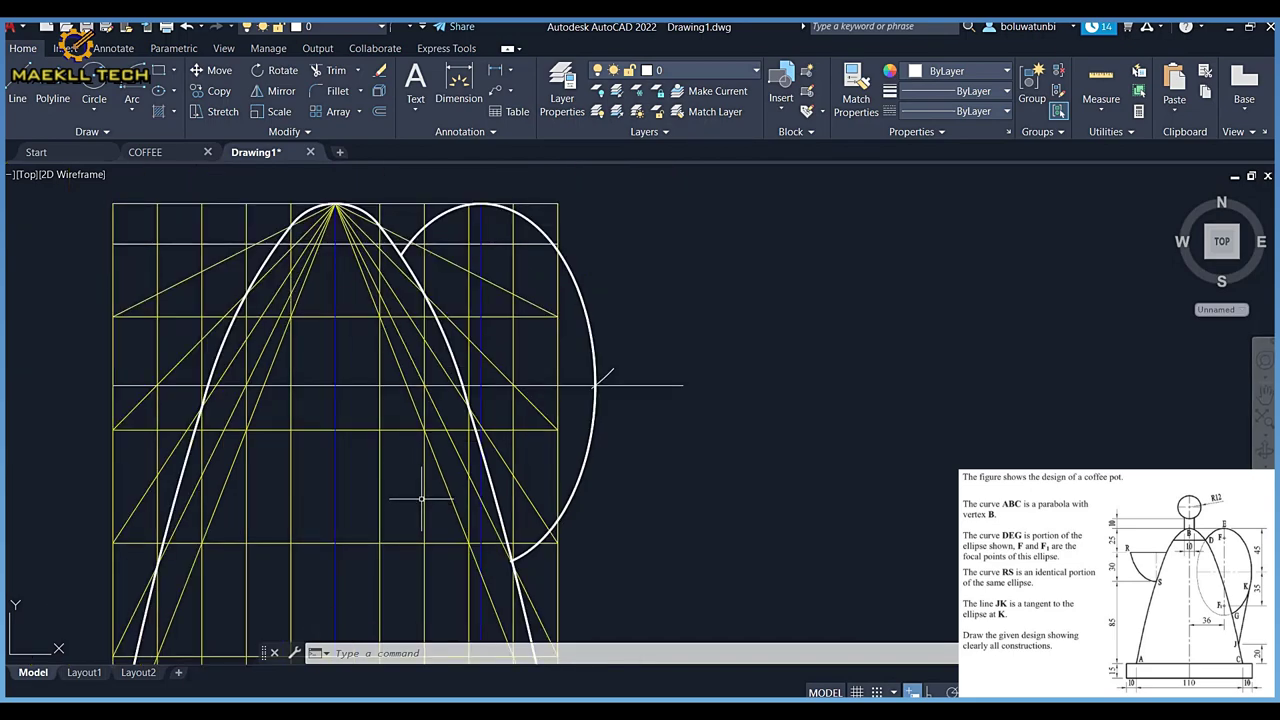
pyautogui.moveTo(421, 498)
pyautogui.mouseDown(button='middle')
pyautogui.moveTo(533, 476)
pyautogui.moveTo(458, 284)
pyautogui.mouseUp(button='middle')
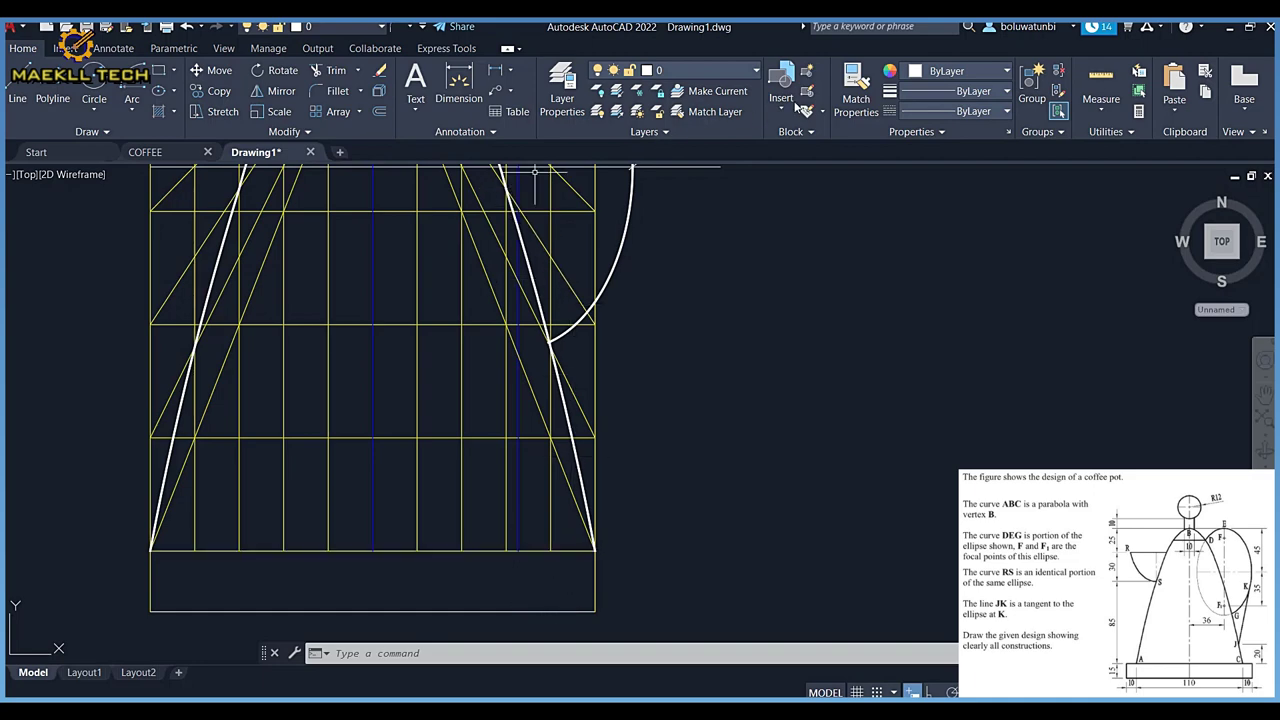
pyautogui.click(862, 82)
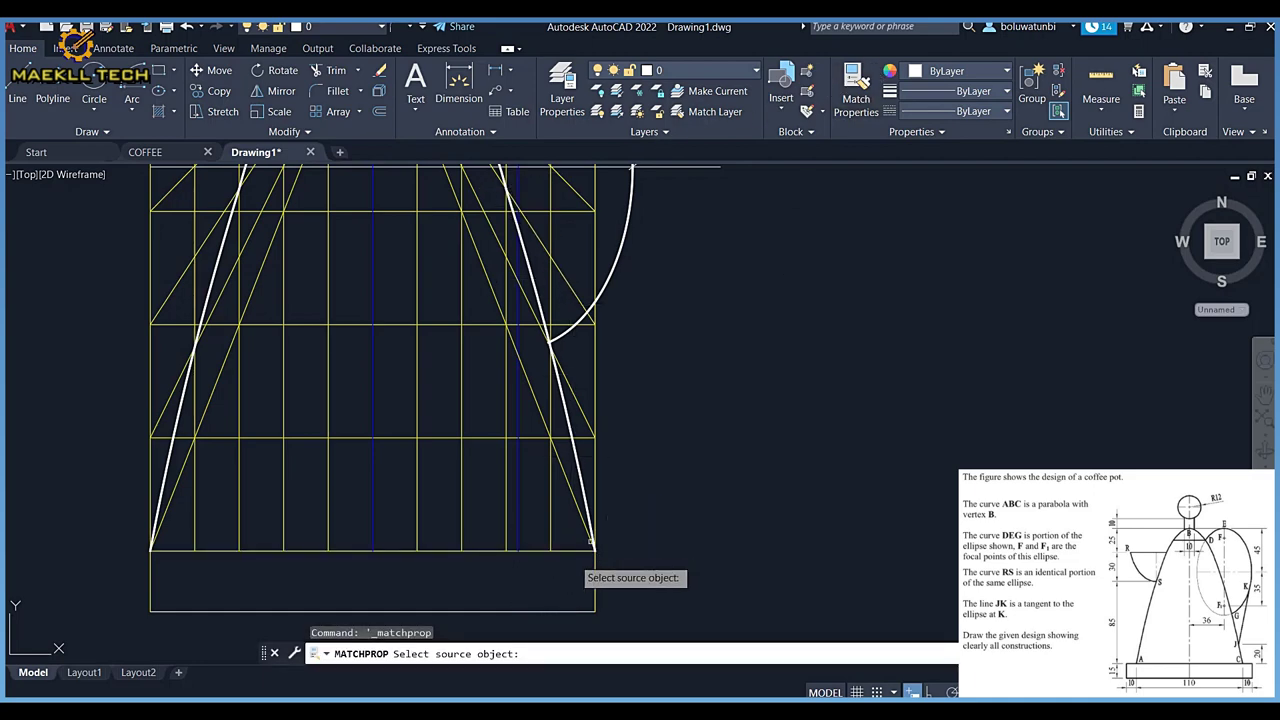
pyautogui.click(539, 609)
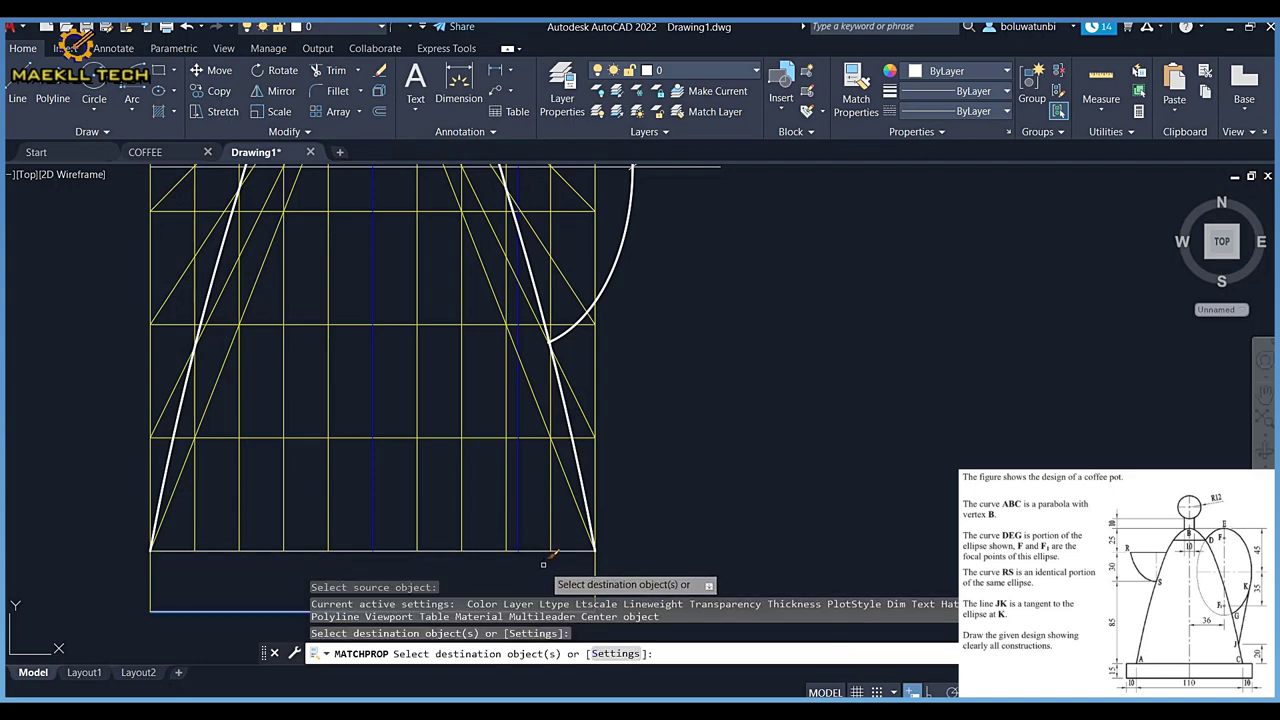
pyautogui.press('Escape')
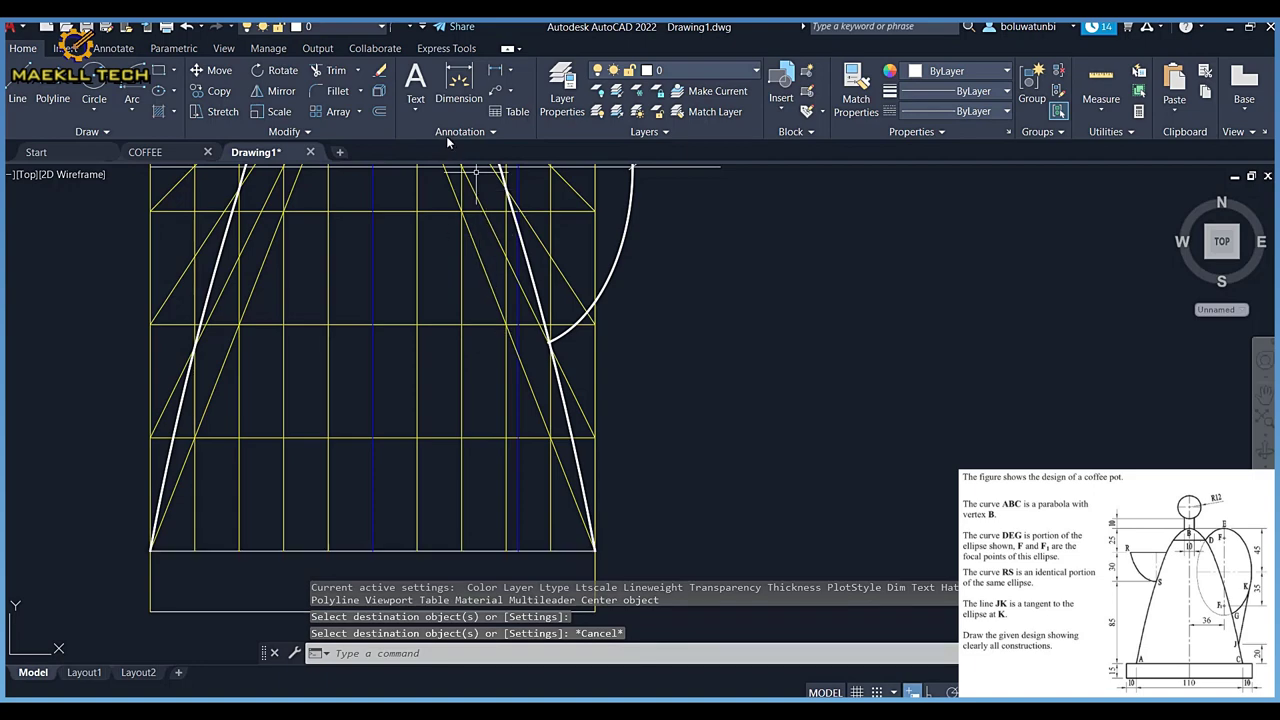
# Offset the horizontal line joining the parabola's feet A and C upward by 20
pyautogui.click(380, 111)
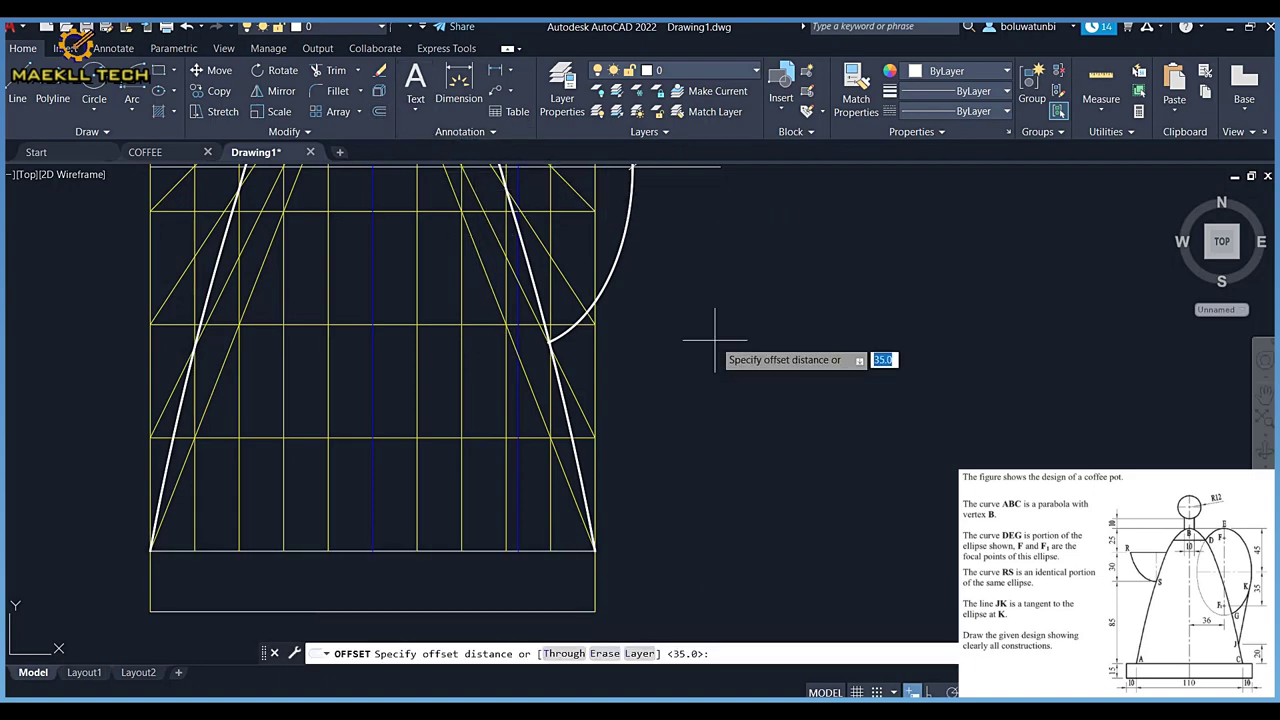
pyautogui.write('20')
pyautogui.press('Return')
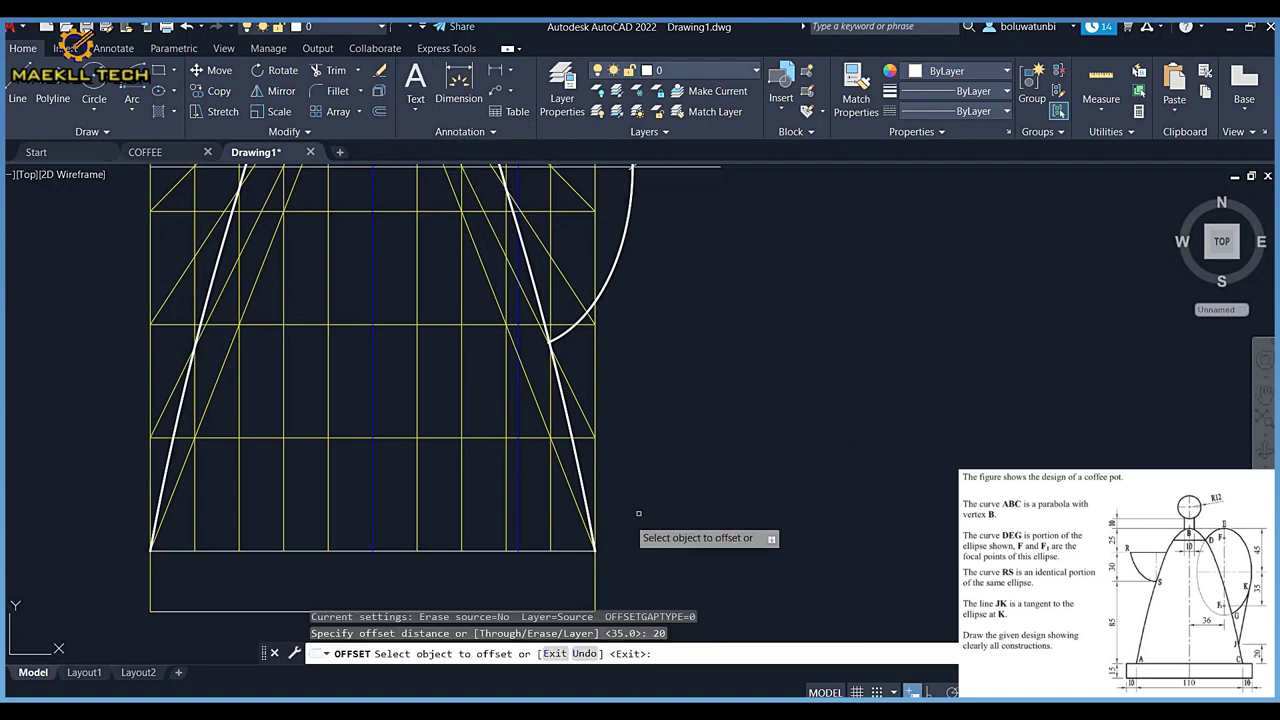
pyautogui.click(585, 548)
pyautogui.click(580, 505)
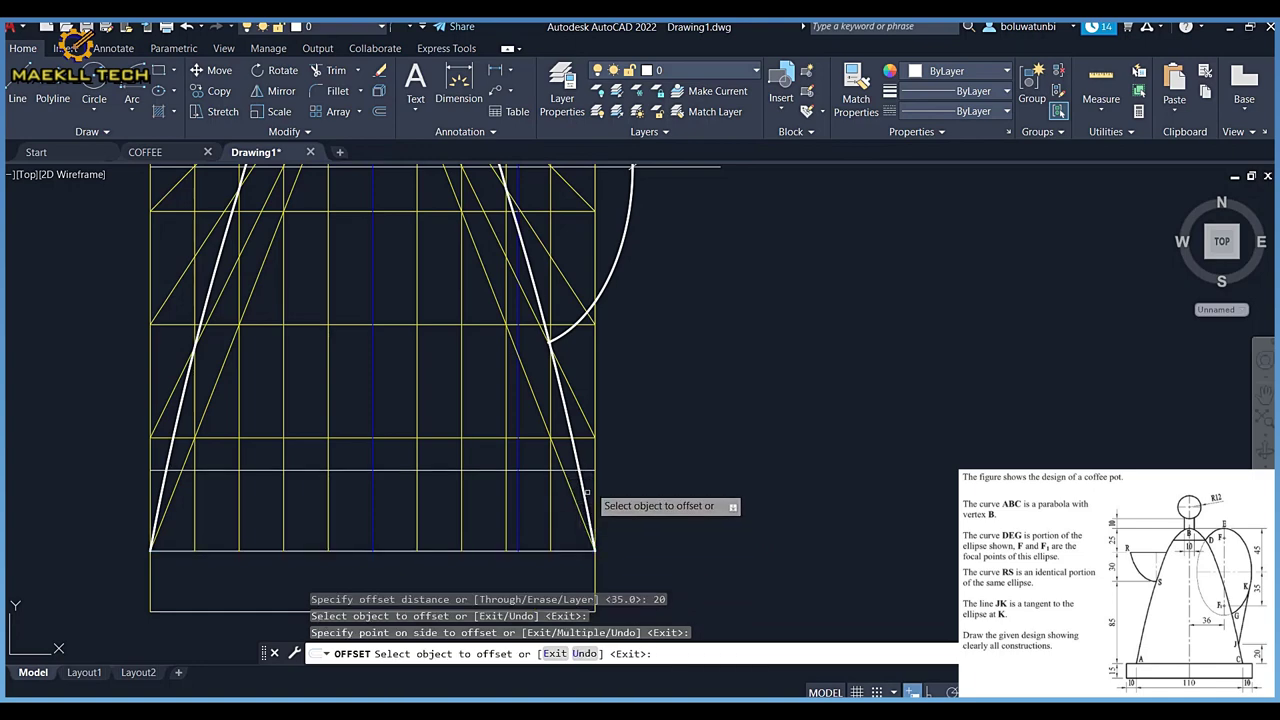
pyautogui.press('Escape')
# Stretch the right end of the line 20 above AC outward, well beyond the construction box
pyautogui.click(598, 467)
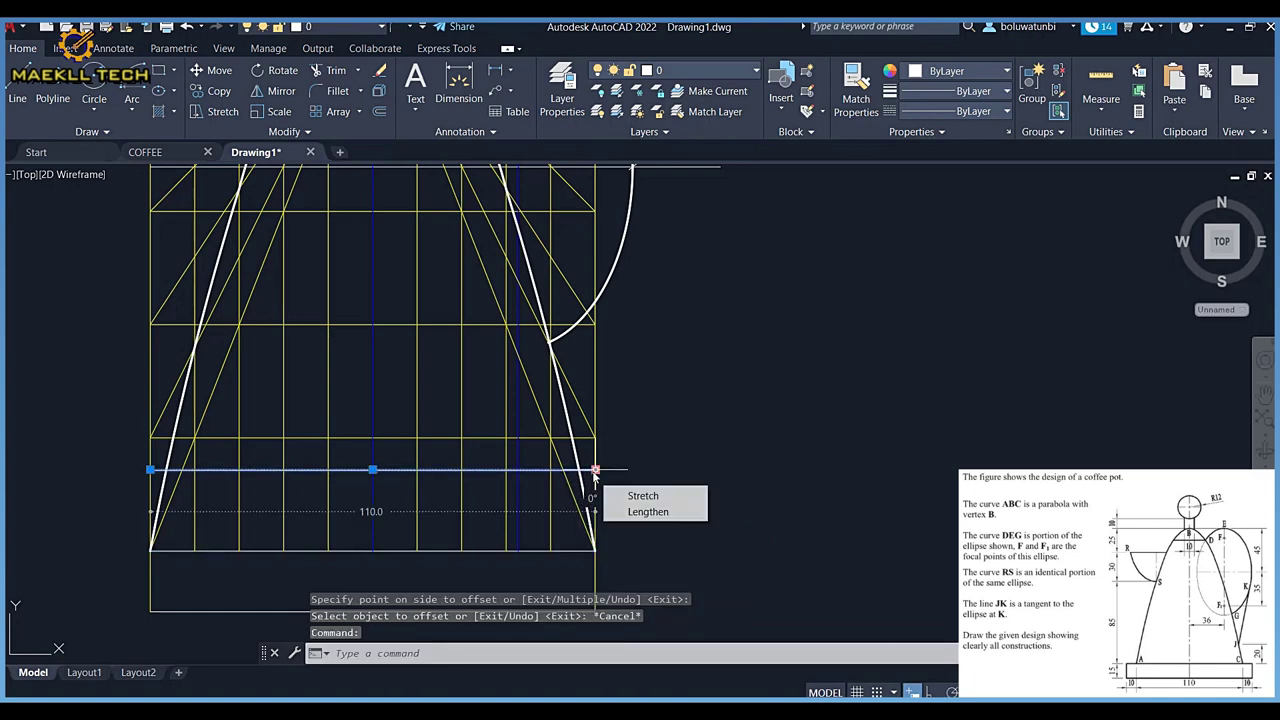
pyautogui.click(594, 468)
pyautogui.press('Escape')
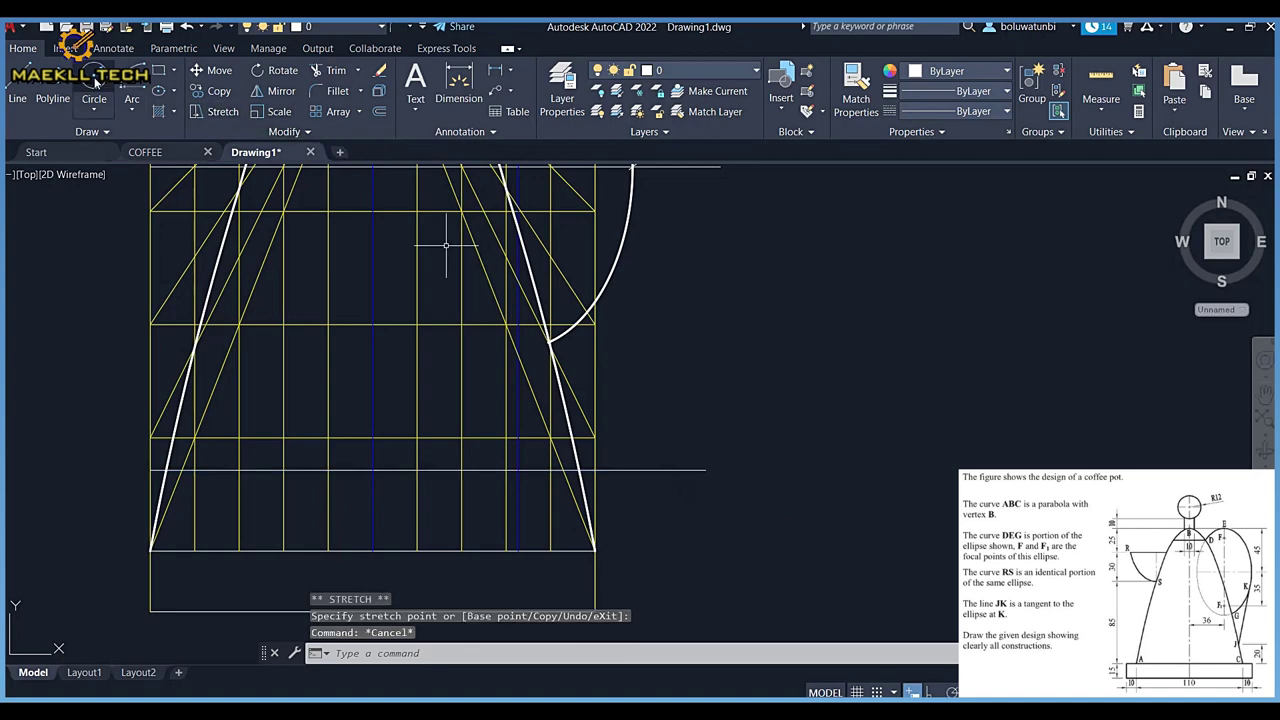
# Draw line JK from the crossing of the 20-offset line and the right parabola branch tangent to the ellipse
pyautogui.click(28, 85)
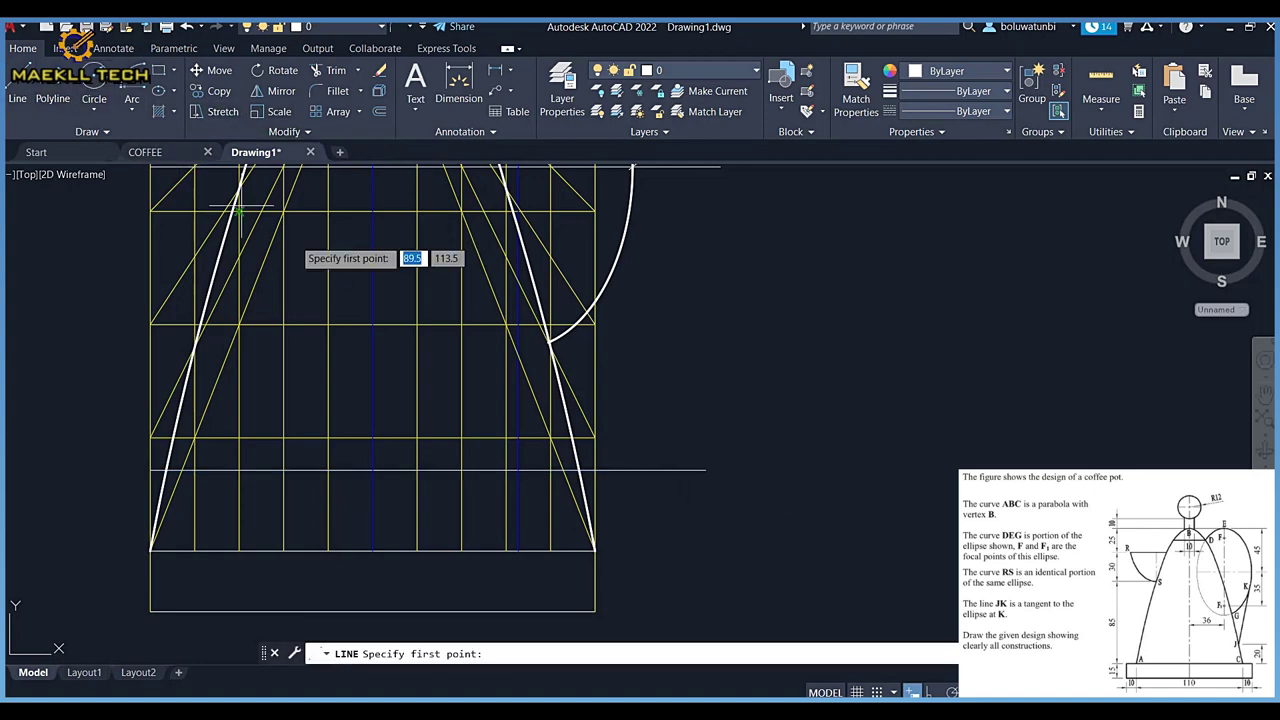
pyautogui.click(578, 469)
pyautogui.moveTo(606, 410); pyautogui.dragTo(588, 512, button='middle')
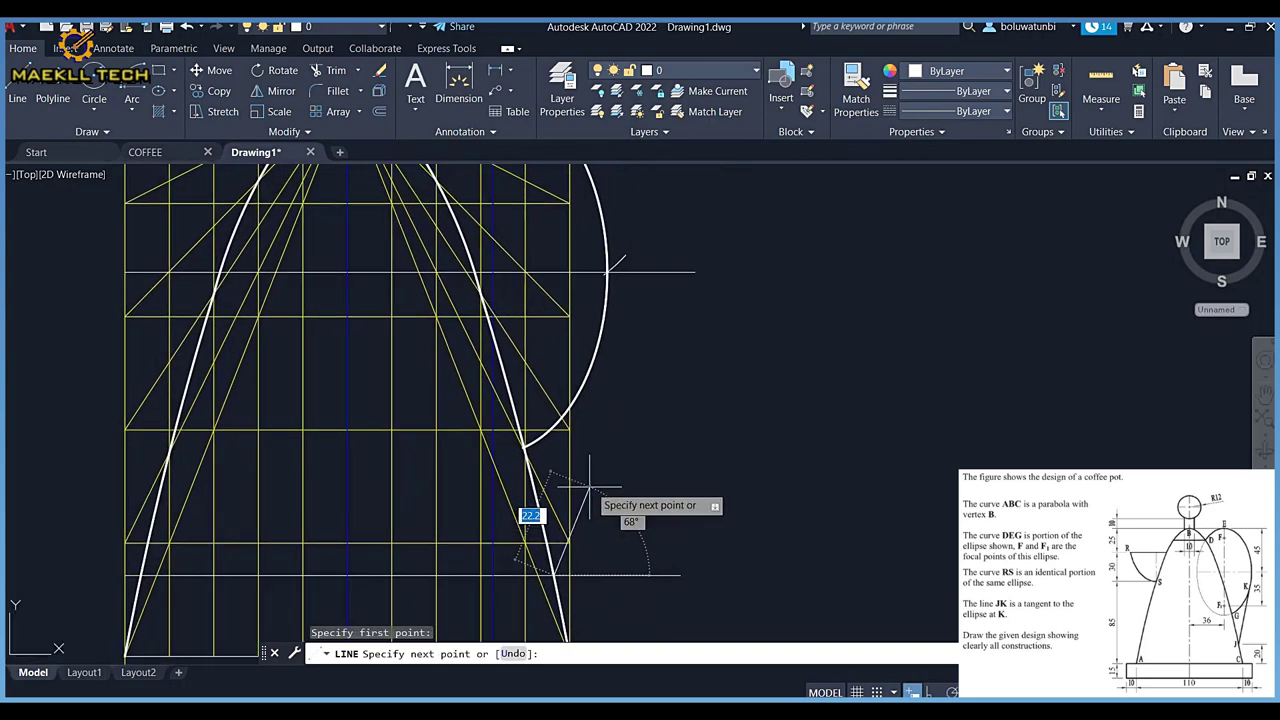
pyautogui.click(601, 323)
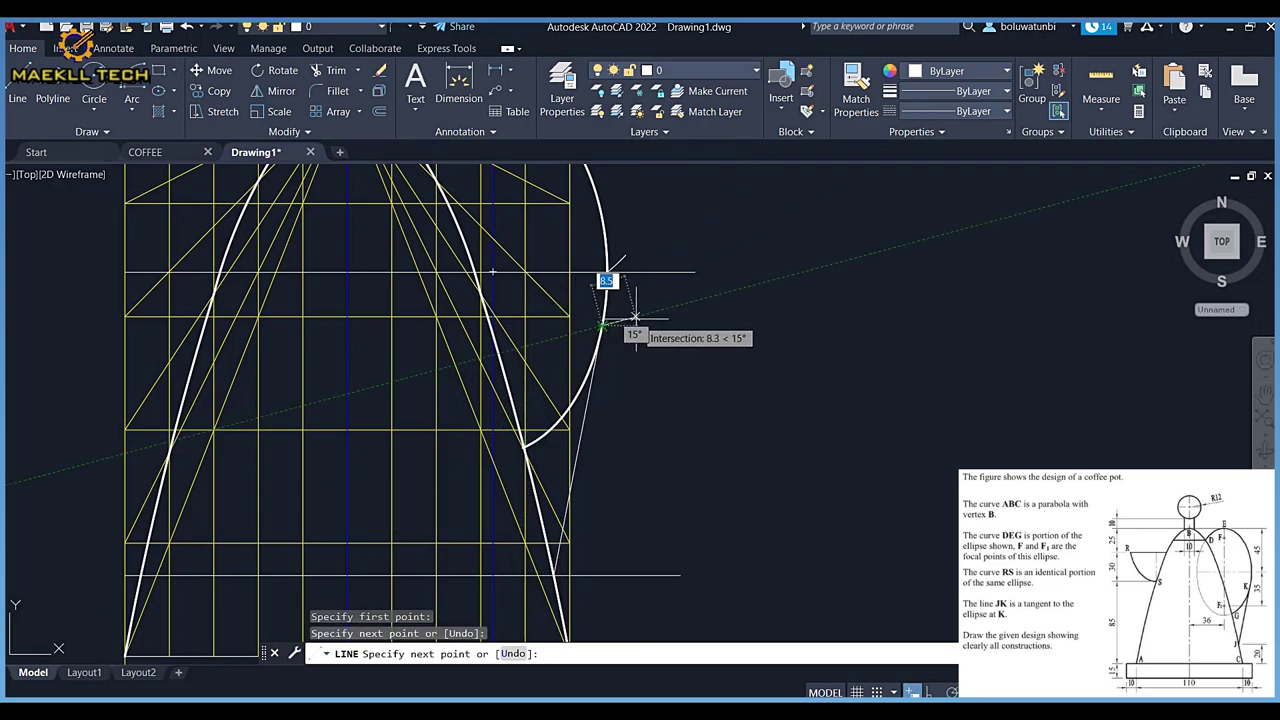
pyautogui.press('Return')
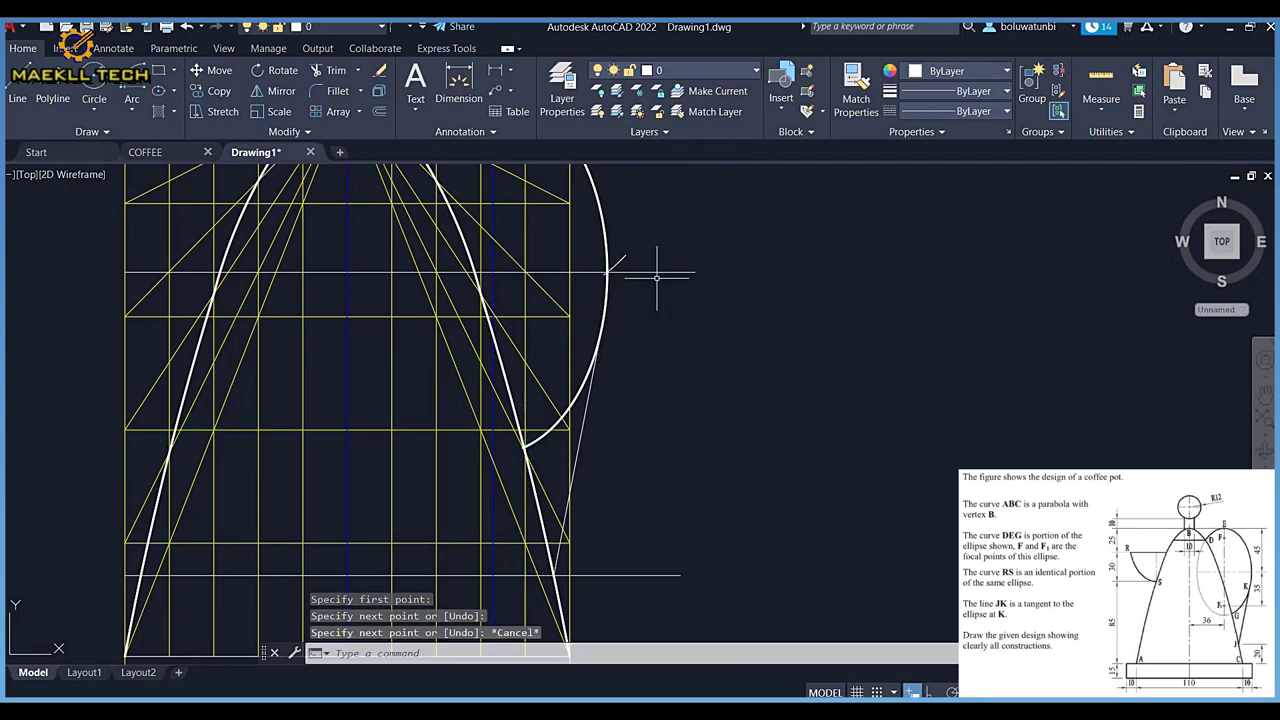
pyautogui.click(856, 92)
pyautogui.click(602, 327)
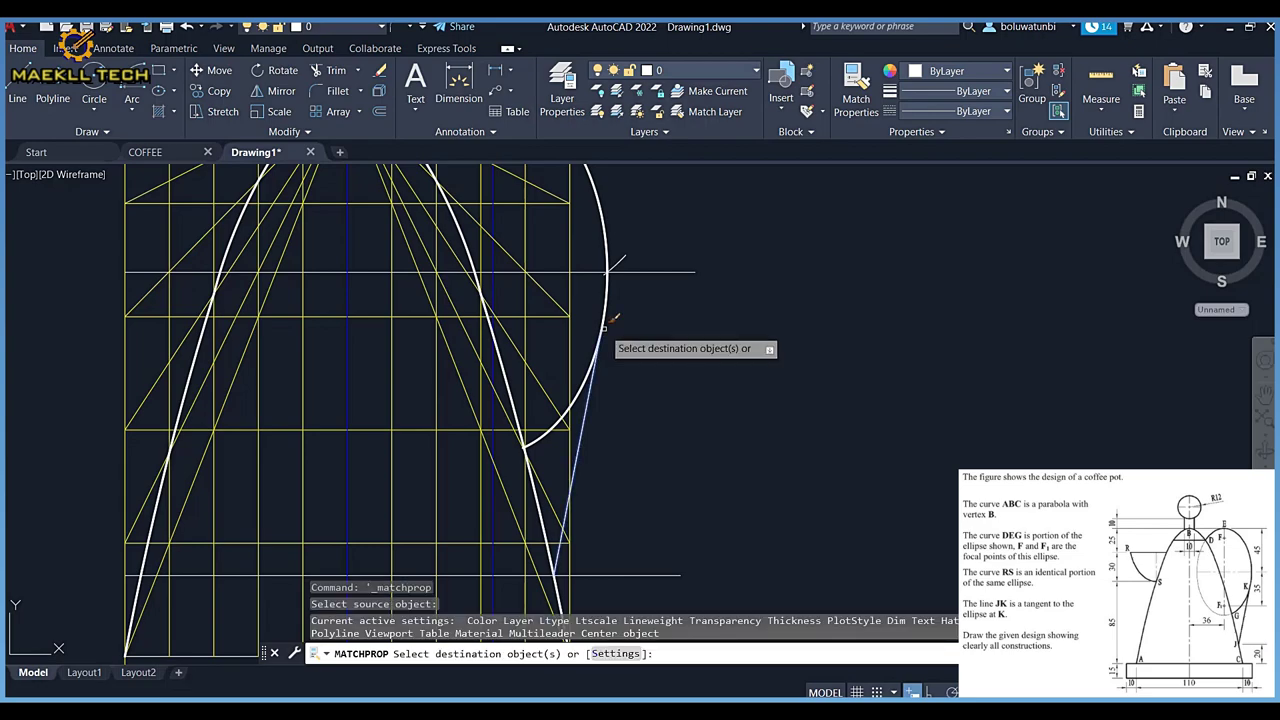
pyautogui.press('Escape')
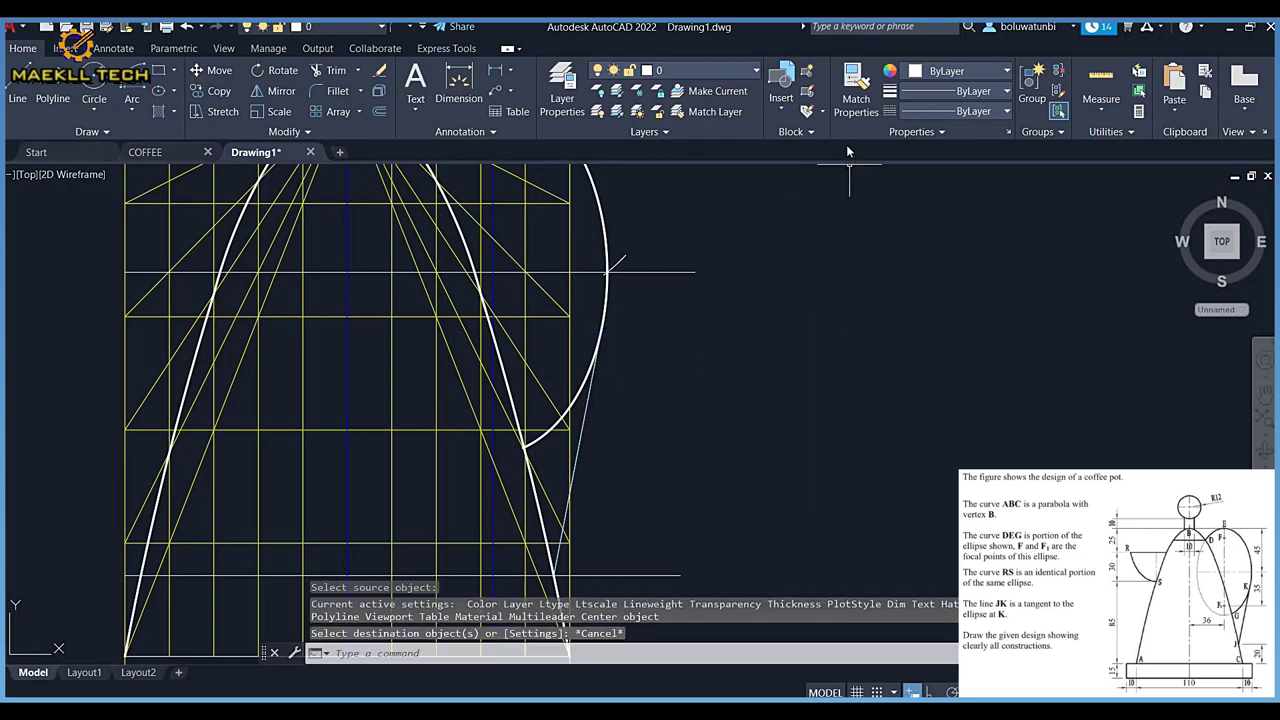
# Match tangent line JK to the thick line properties of the ellipse curve
pyautogui.click(856, 92)
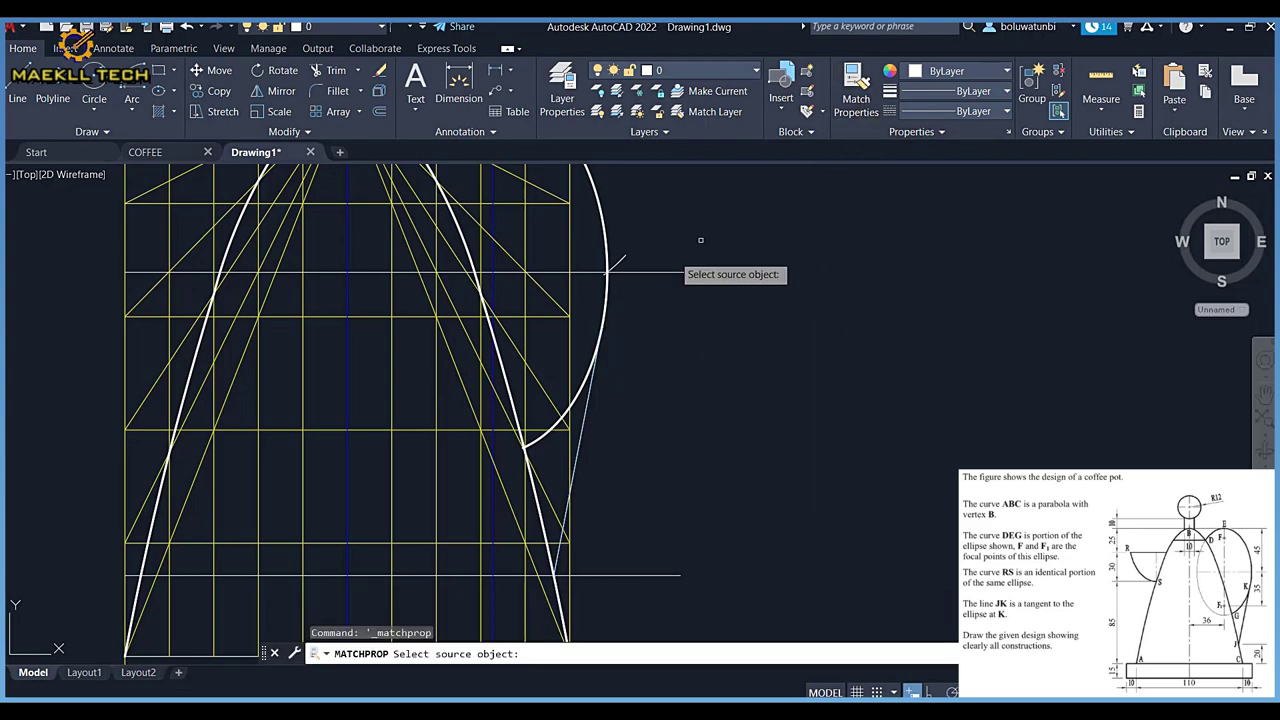
pyautogui.click(606, 278)
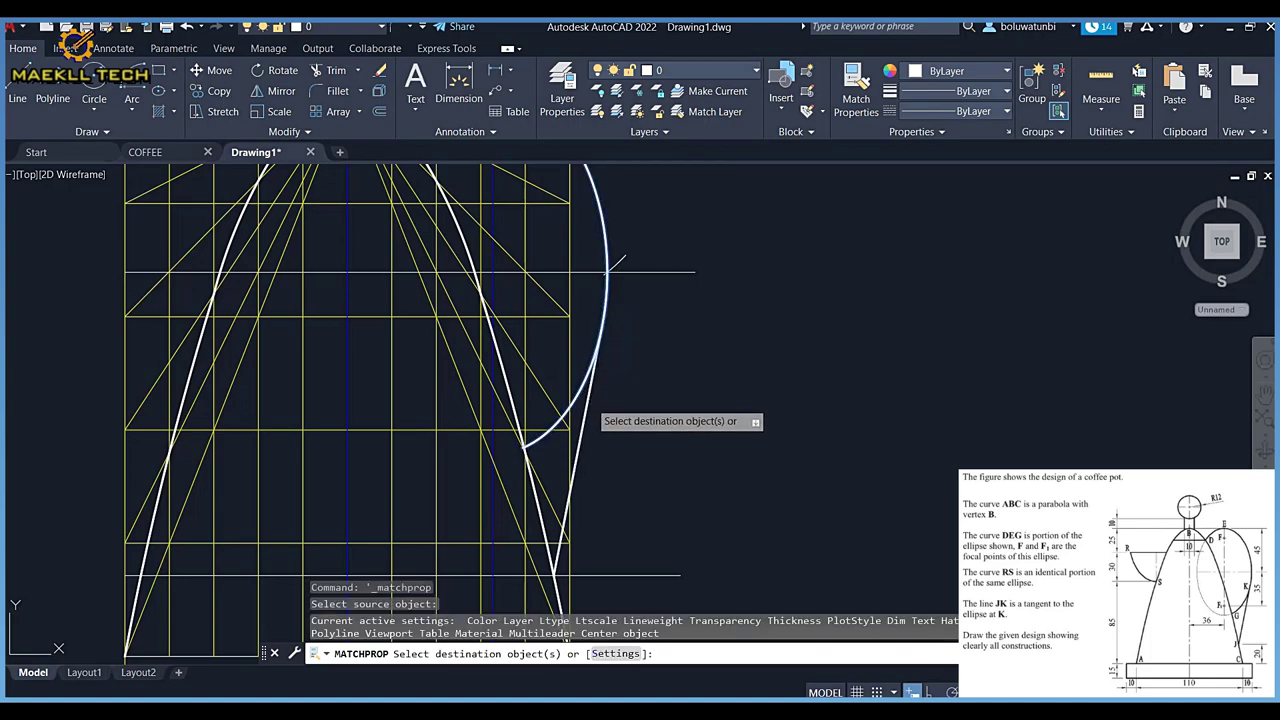
pyautogui.press('Escape')
# Offset the top horizontal line of the construction box downward by 55
pyautogui.scroll(-4, 614, 420)
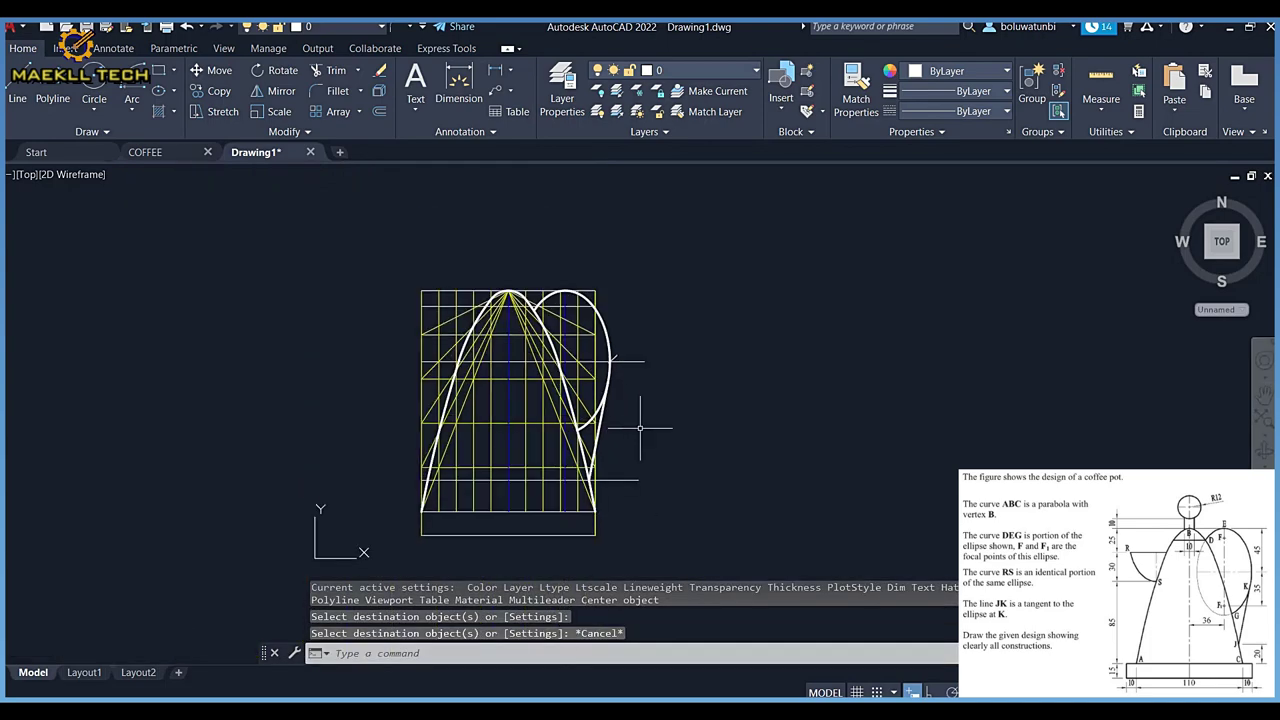
pyautogui.scroll(2, 641, 427)
pyautogui.moveTo(643, 429)
pyautogui.mouseDown(button='middle')
pyautogui.moveTo(686, 403)
pyautogui.moveTo(716, 447)
pyautogui.mouseUp(button='middle')
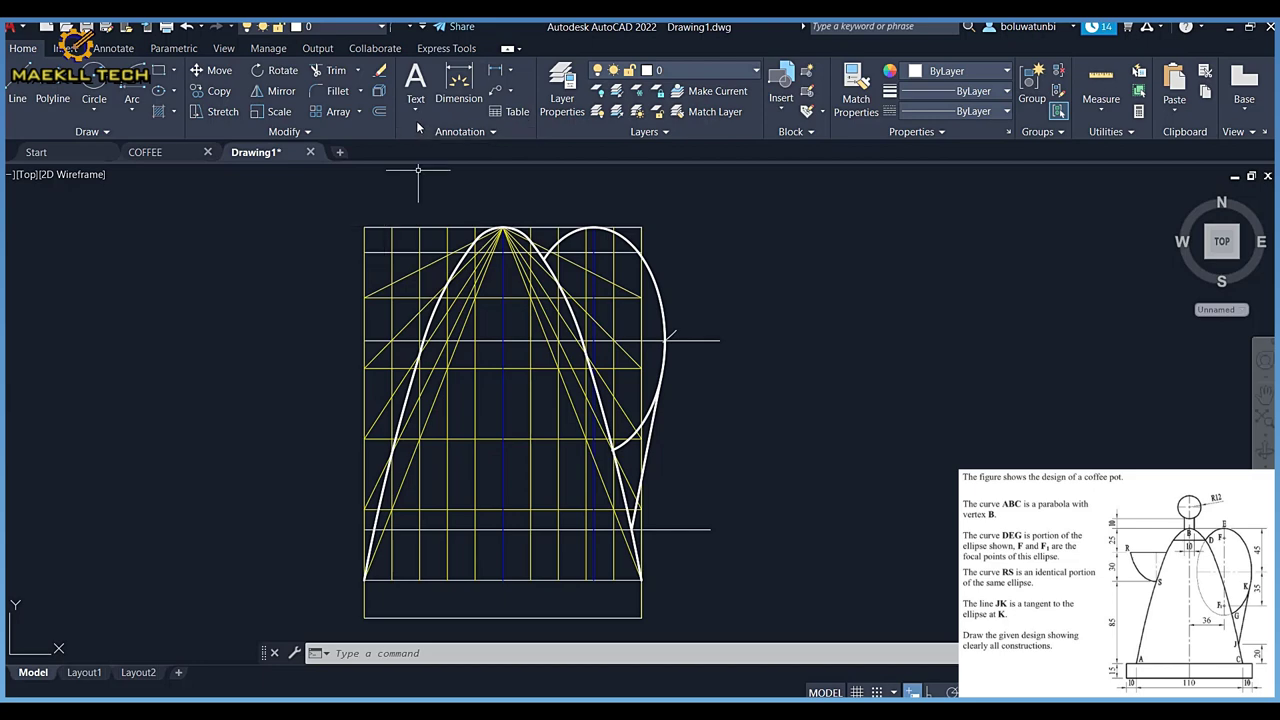
pyautogui.click(381, 112)
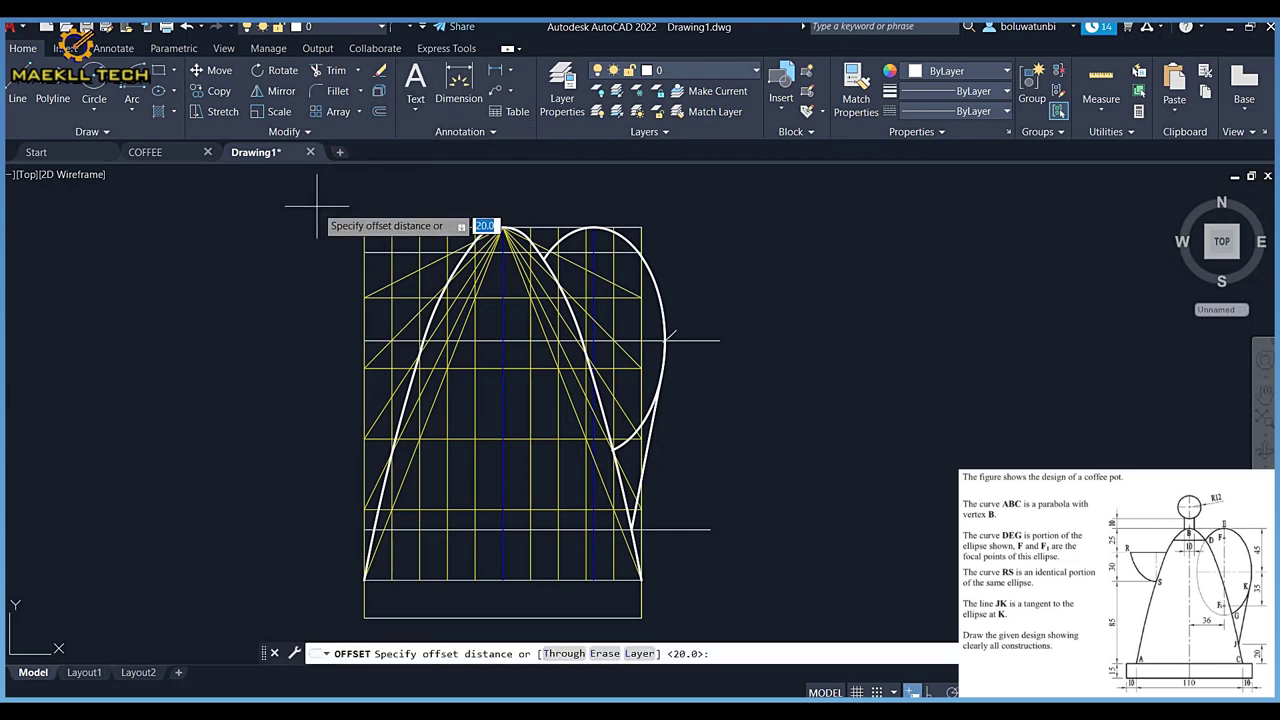
pyautogui.press('Return')
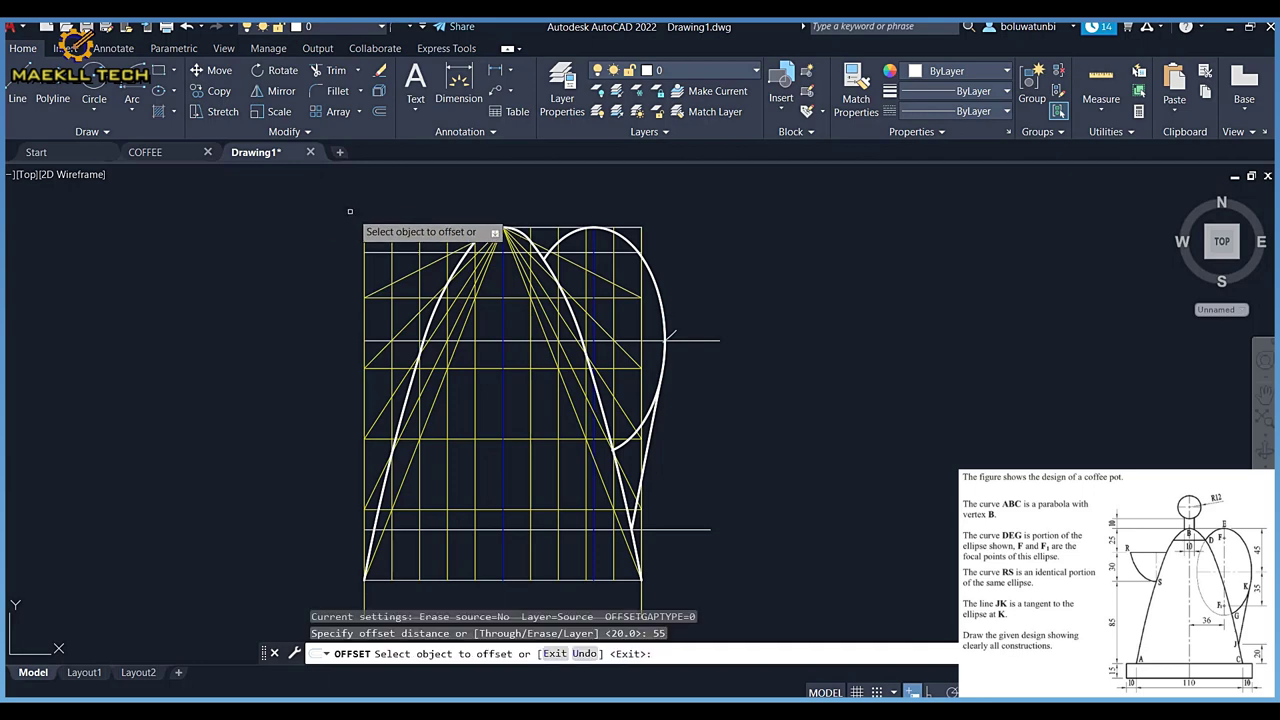
pyautogui.click(370, 228)
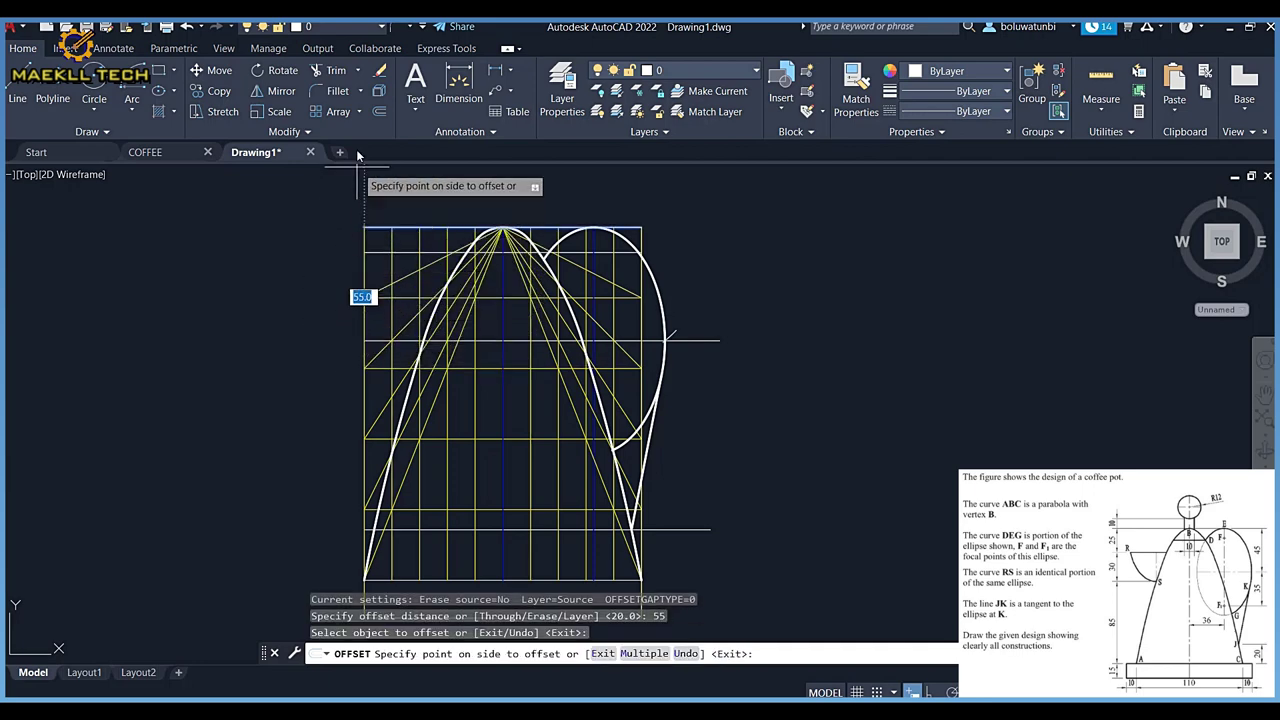
pyautogui.click(334, 280)
pyautogui.press('Escape')
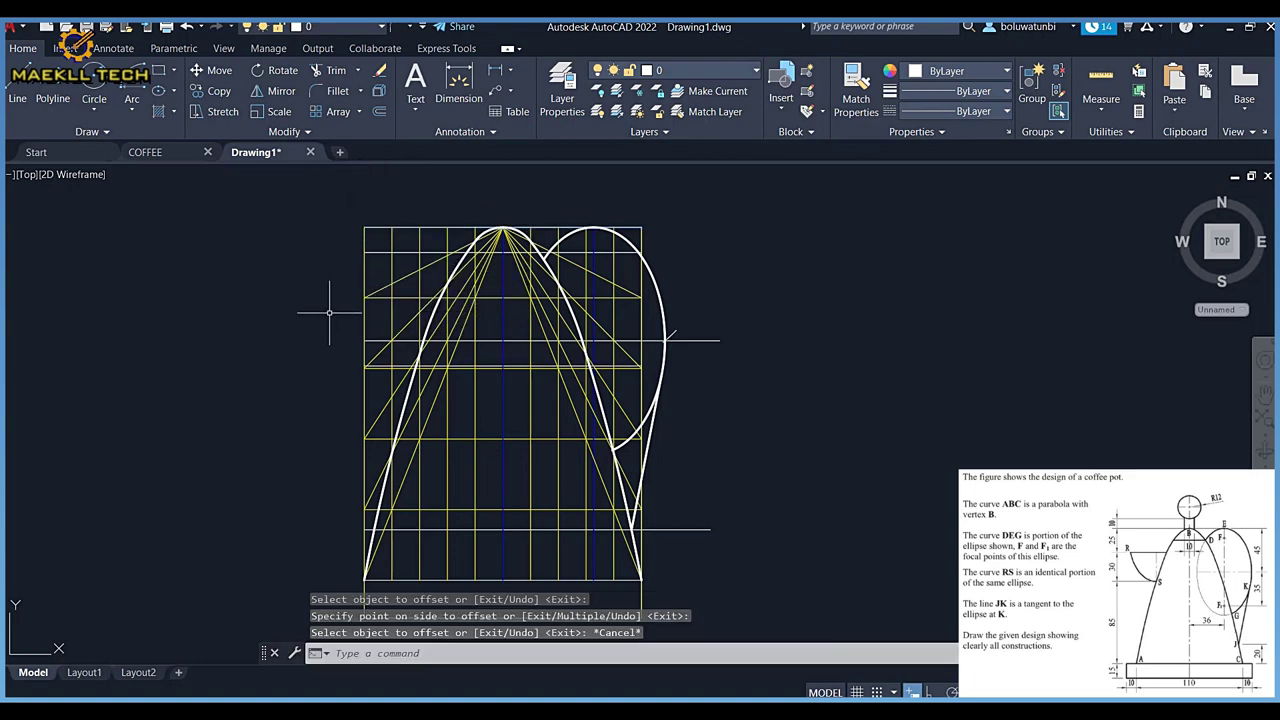
# Stretch the left end of the line 55 below the top edge outward, well beyond the construction box
pyautogui.click(376, 360)
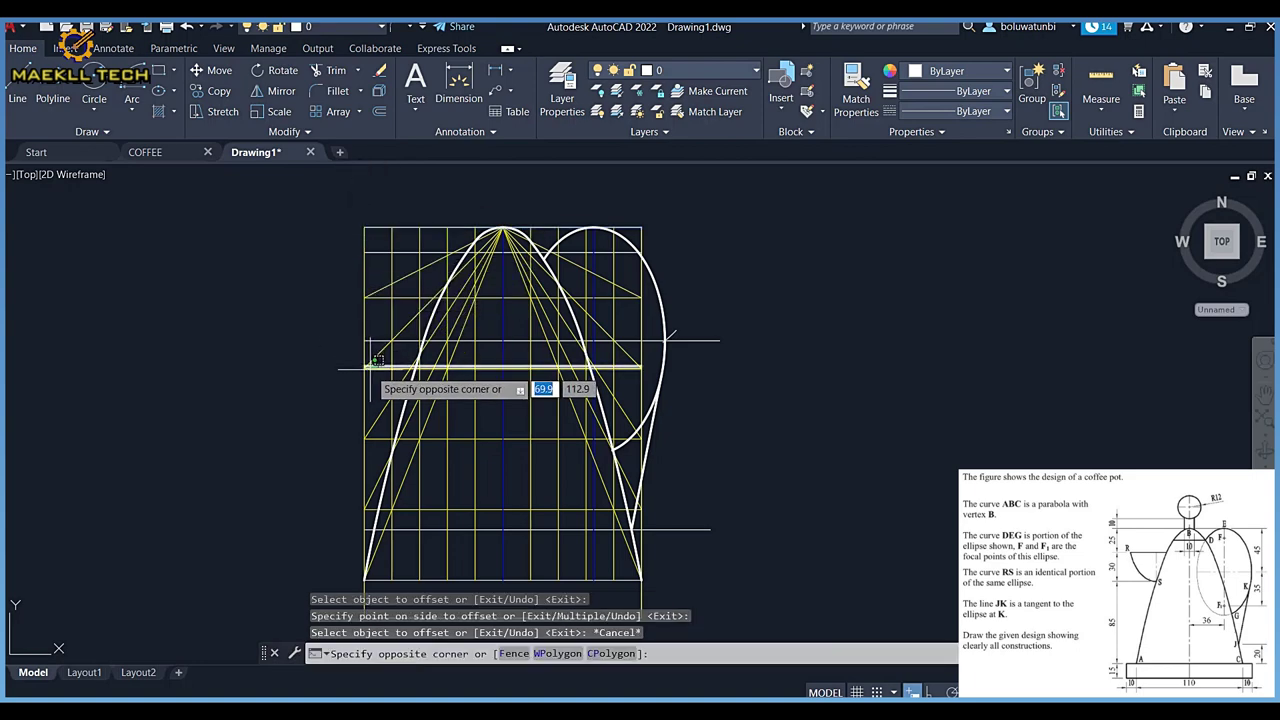
pyautogui.press('Escape')
pyautogui.click(364, 366)
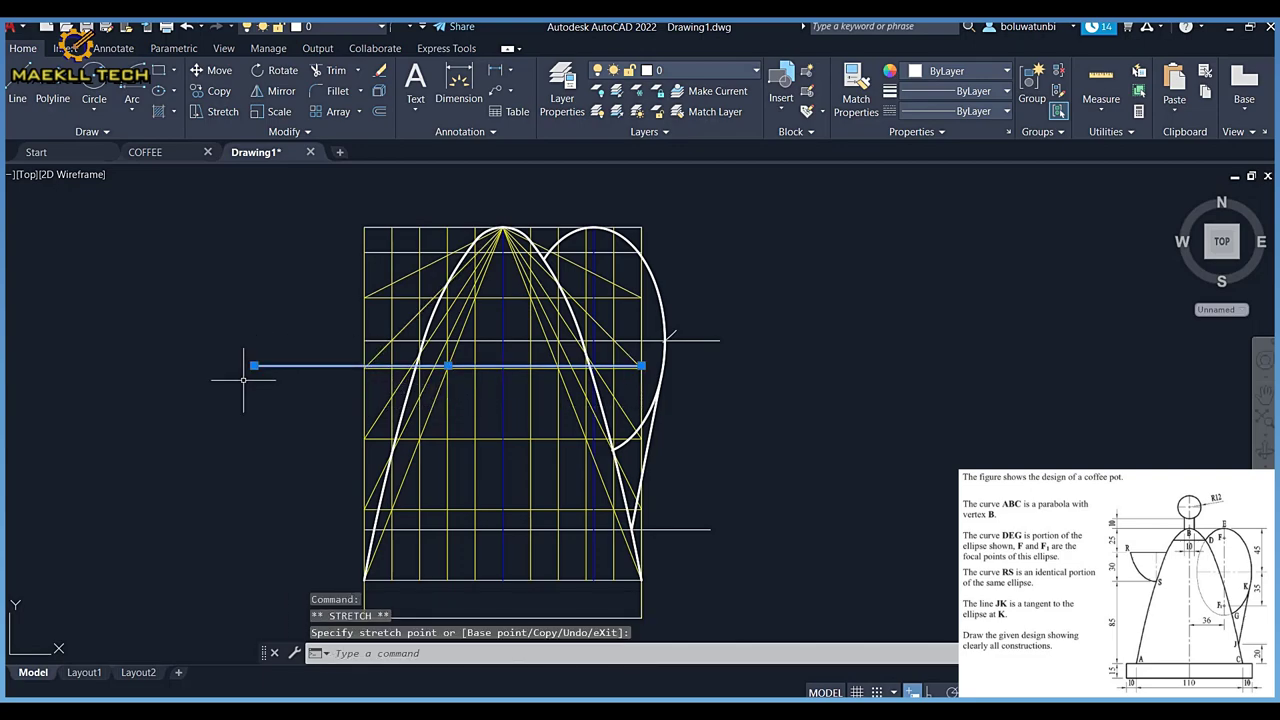
pyautogui.press('Escape')
# Offset the horizontal line extended to the left of the pot upward by 30
pyautogui.scroll(3, 337, 403)
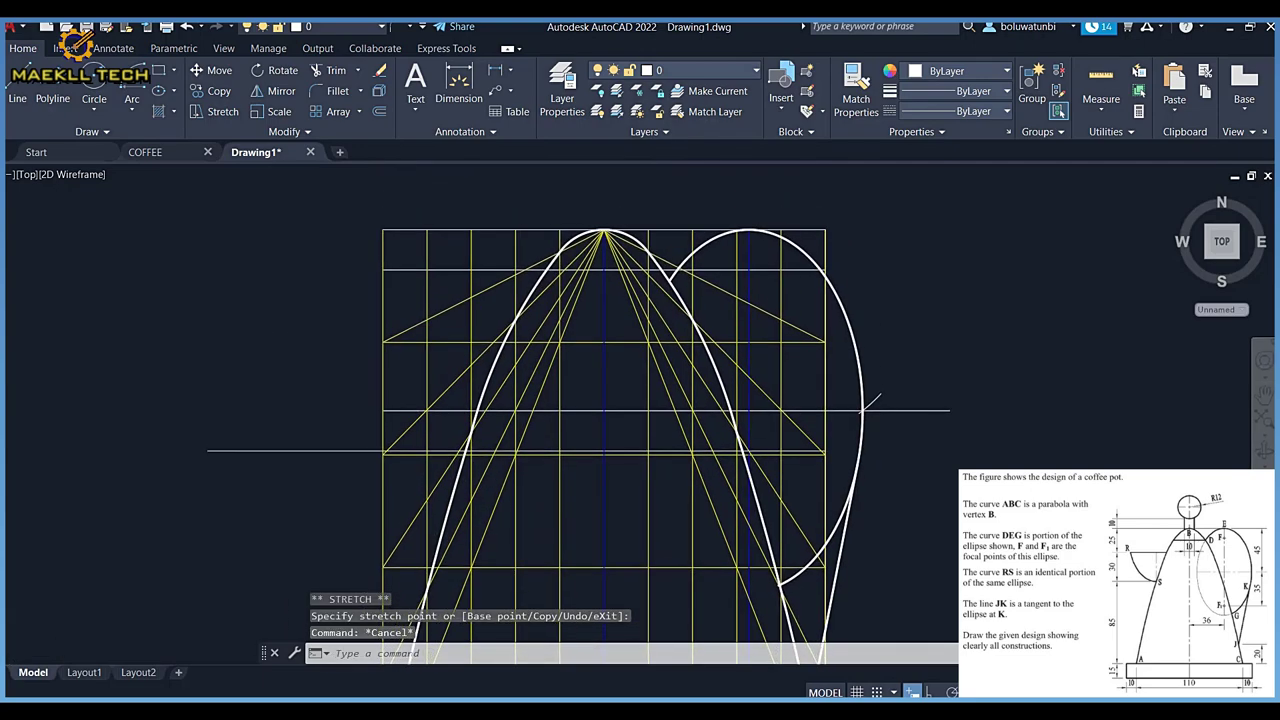
pyautogui.moveTo(338, 513); pyautogui.dragTo(337, 521, button='middle')
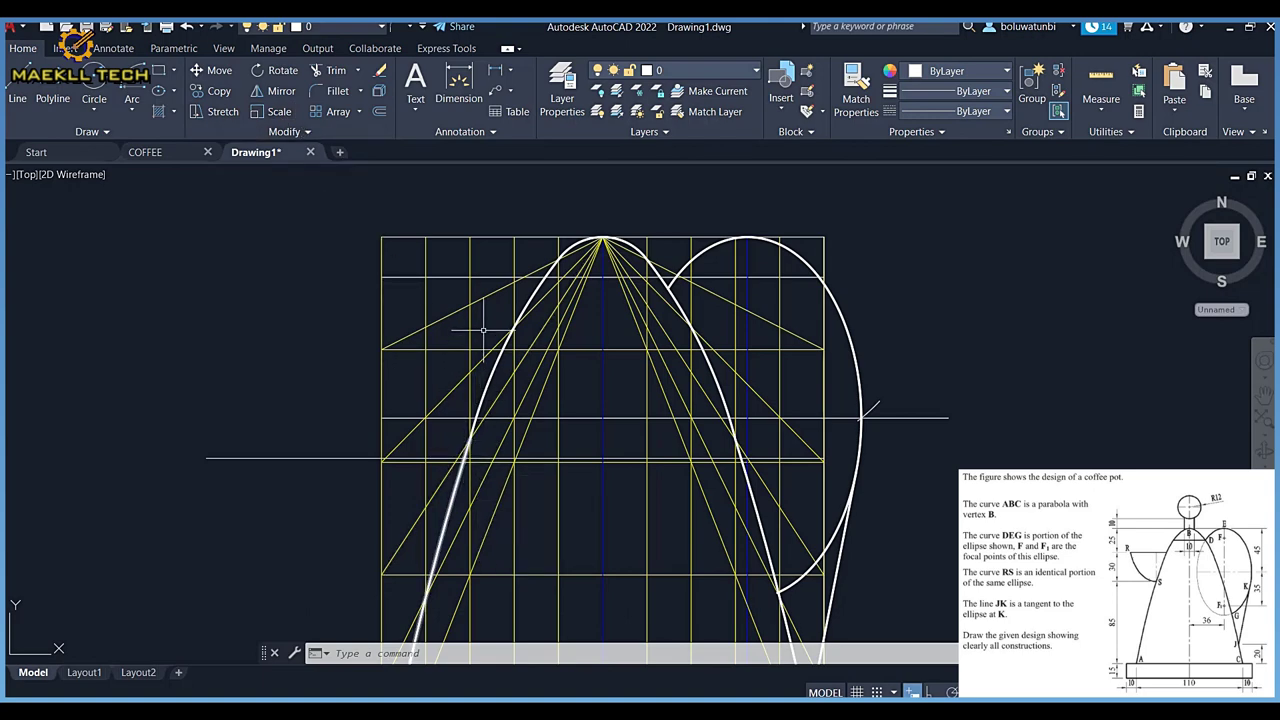
pyautogui.click(379, 111)
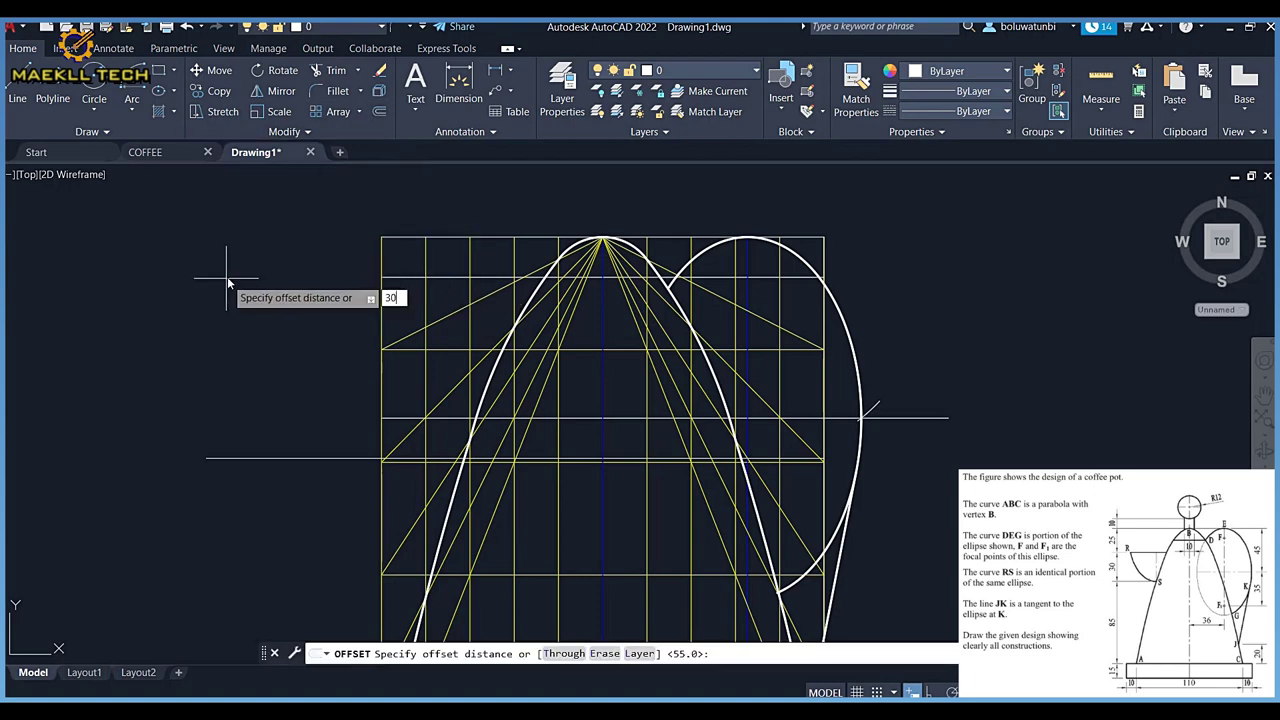
pyautogui.write('30')
pyautogui.press('Return')
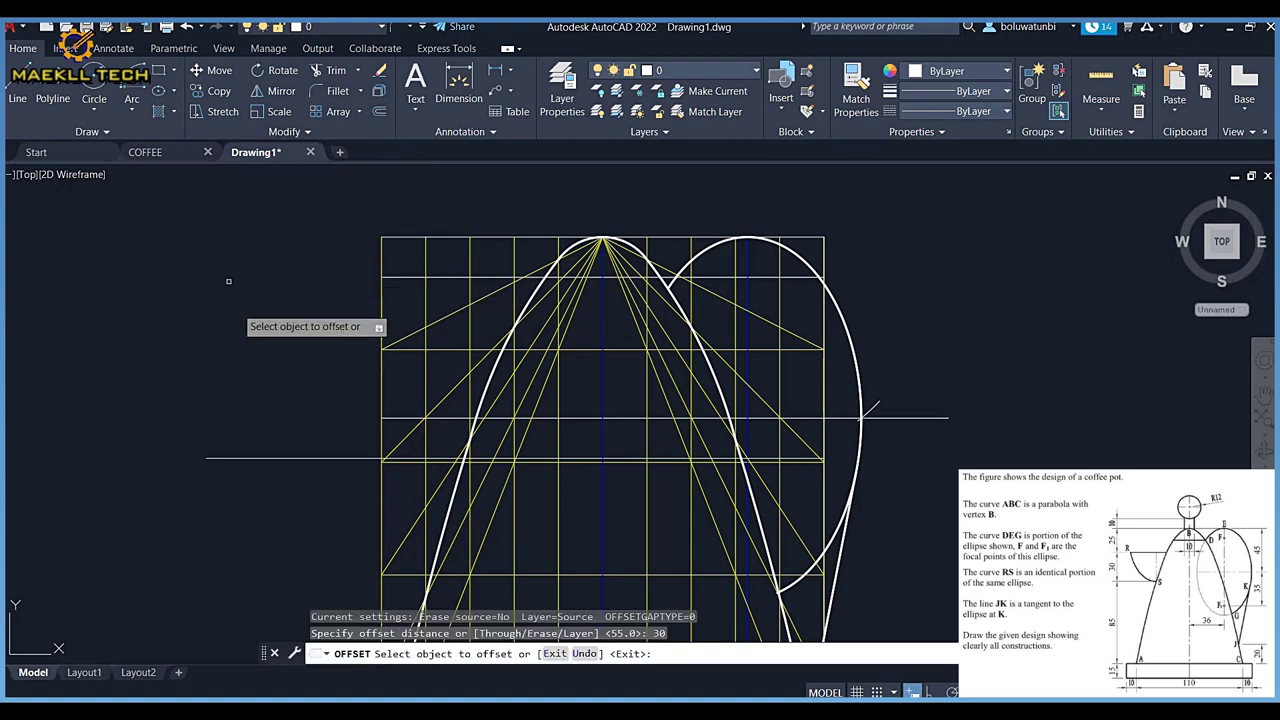
pyautogui.click(271, 457)
pyautogui.click(300, 295)
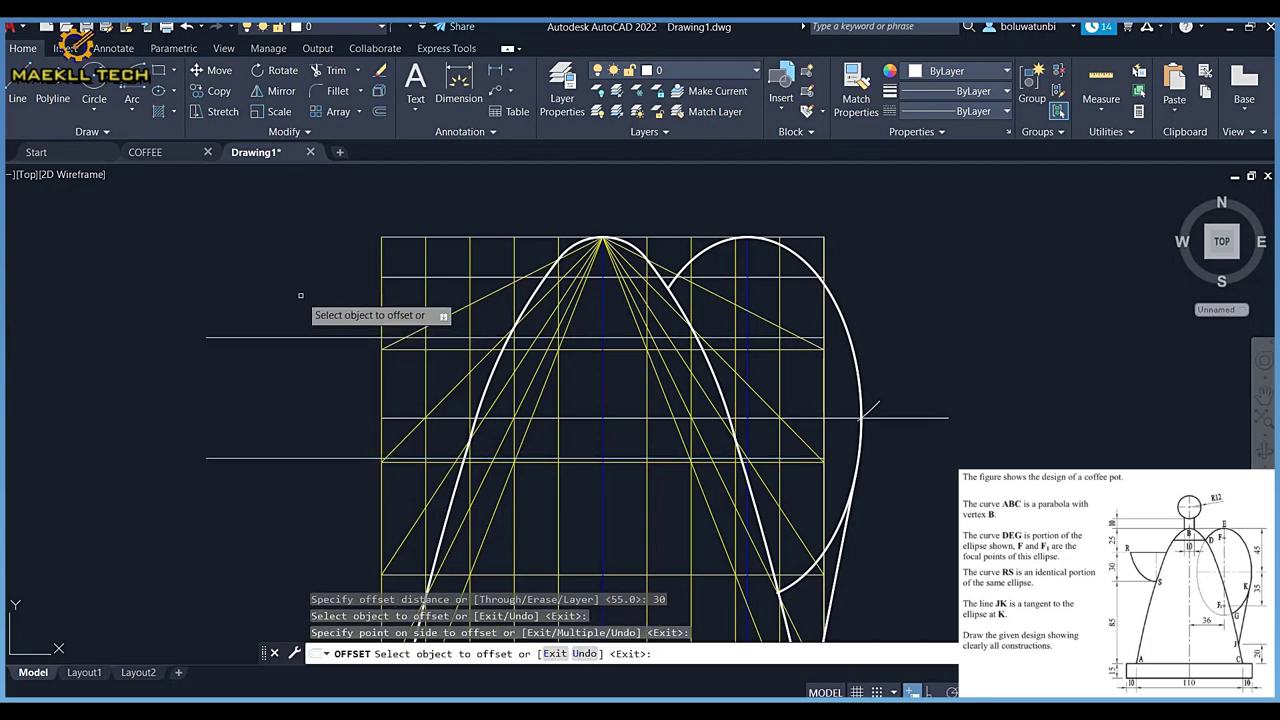
pyautogui.press('Escape')
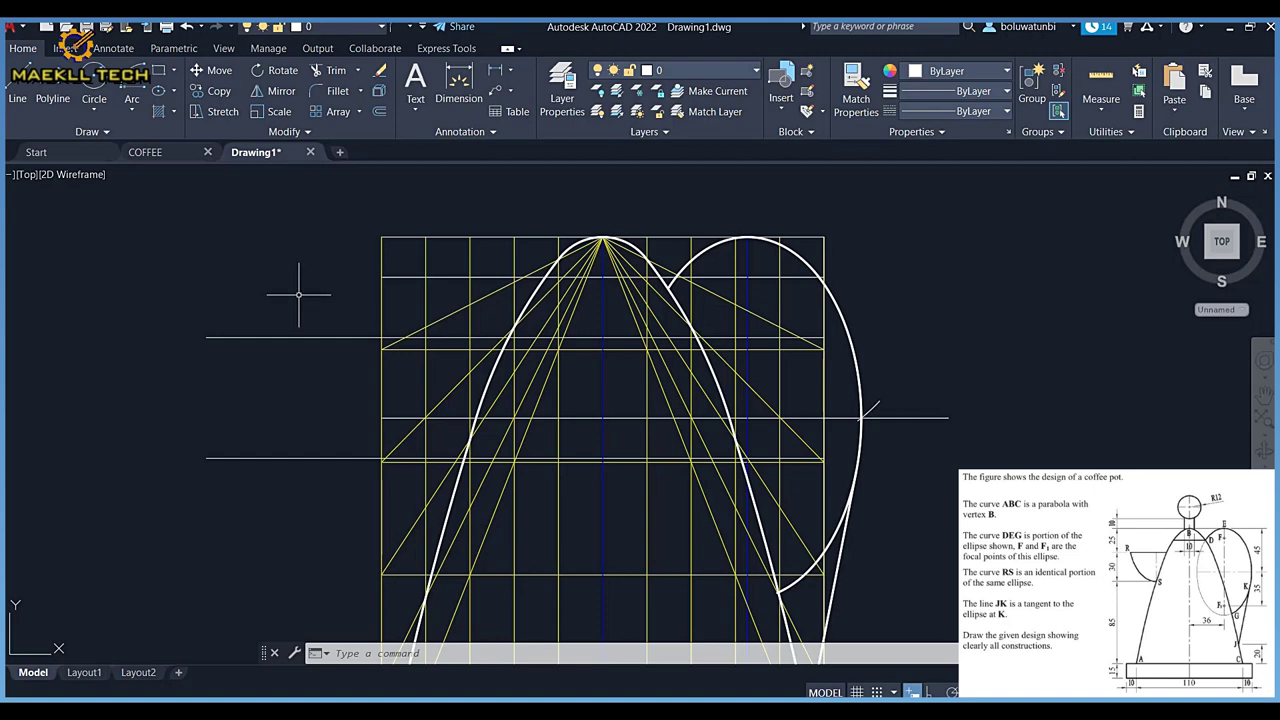
# Draw a vertical construction line upward from where the lower extended horizontal meets the parabola's left side, ending just short of the upper horizontal
pyautogui.click(160, 92)
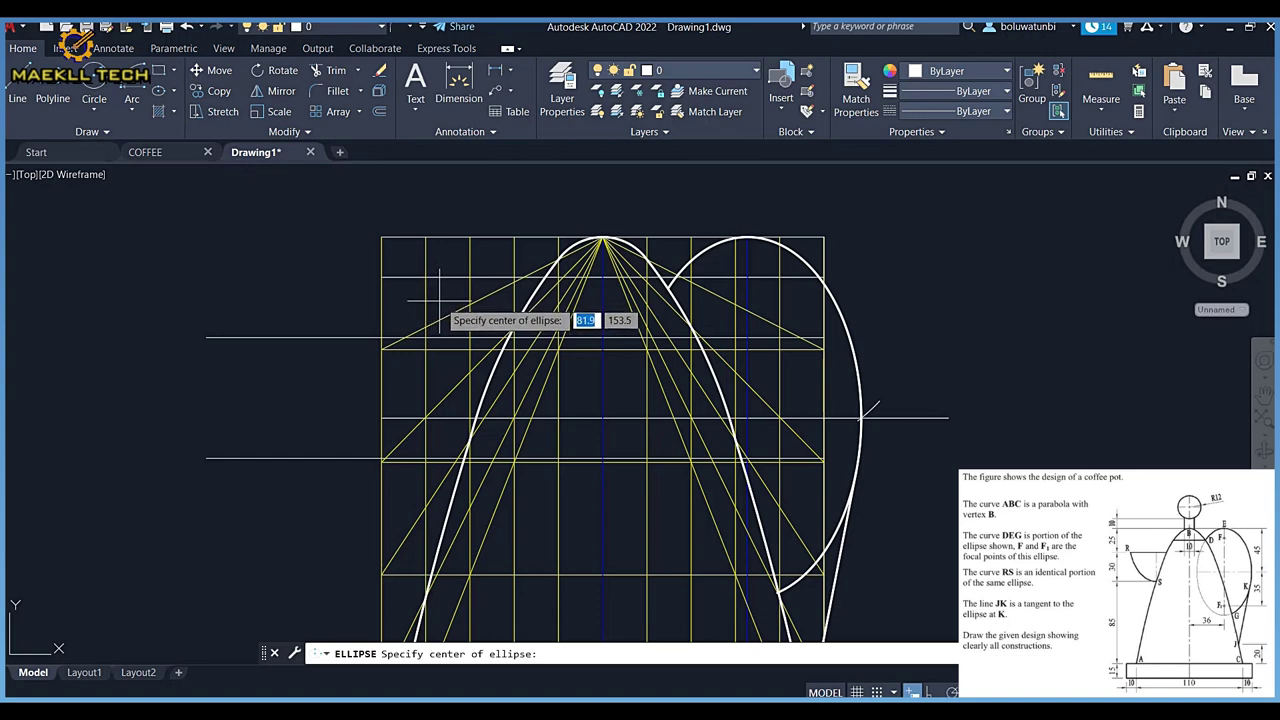
pyautogui.press('Escape')
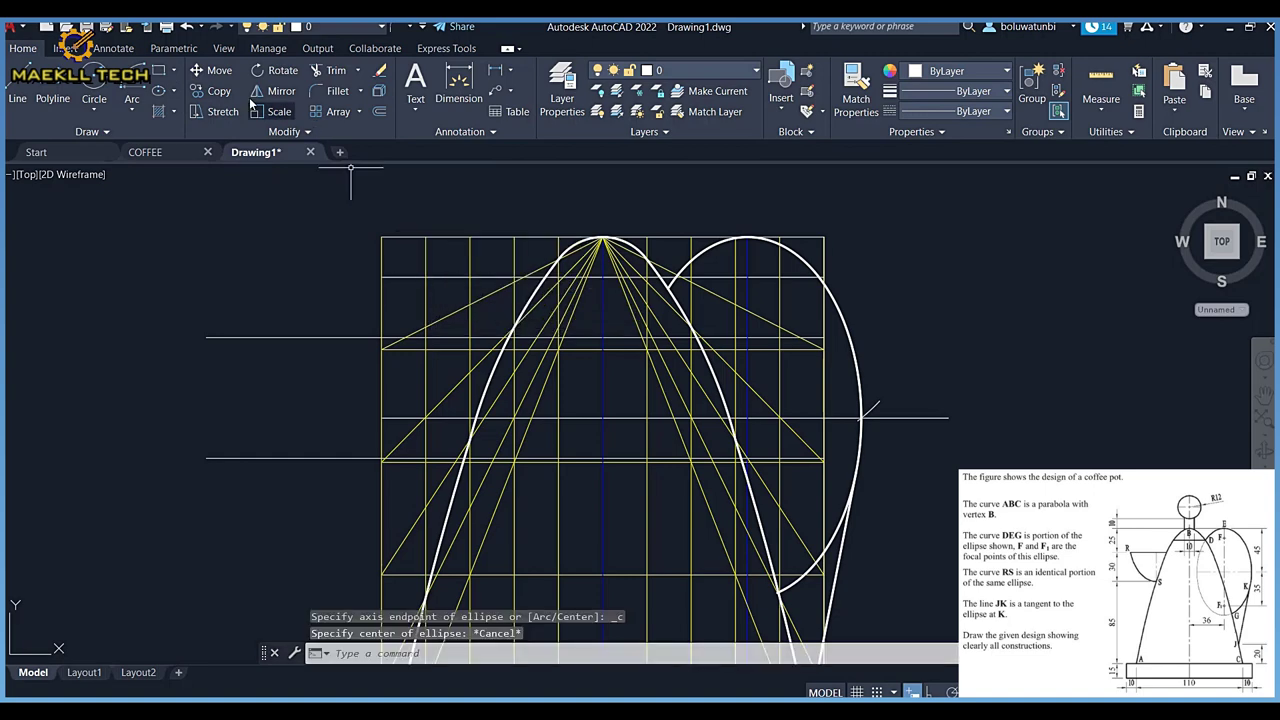
pyautogui.click(24, 86)
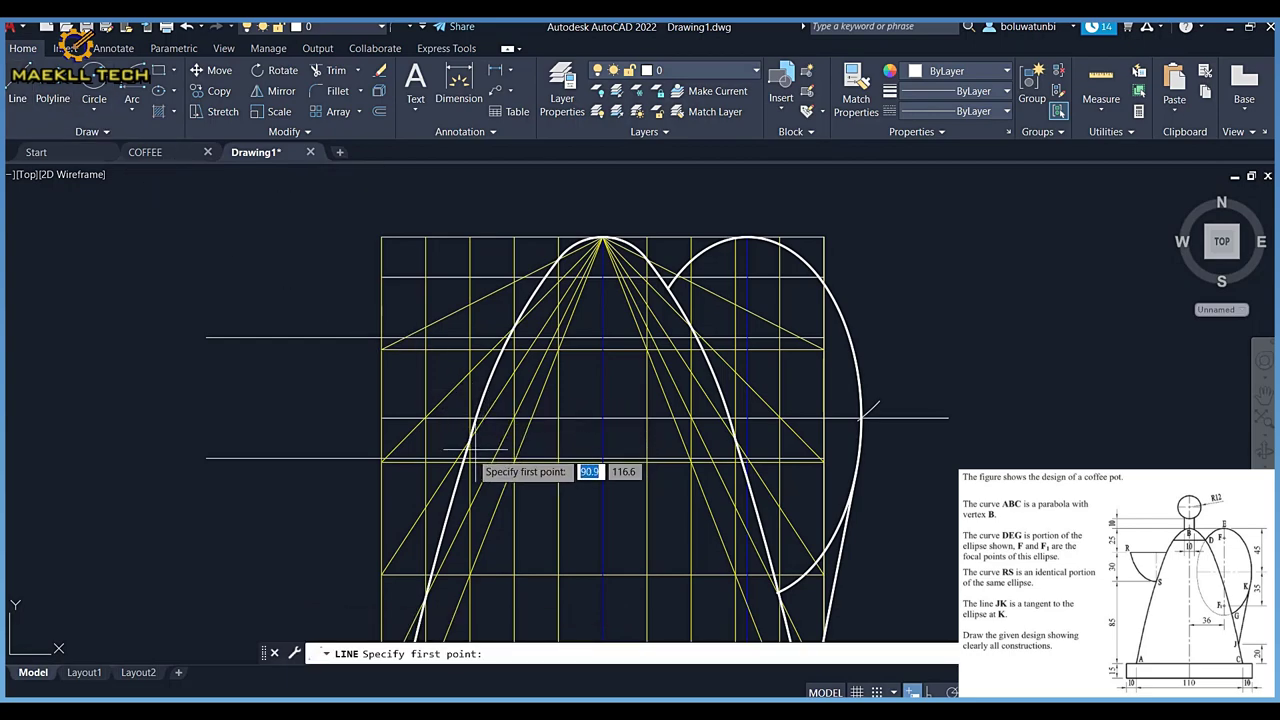
pyautogui.scroll(2, 472, 455)
pyautogui.scroll(2, 468, 454)
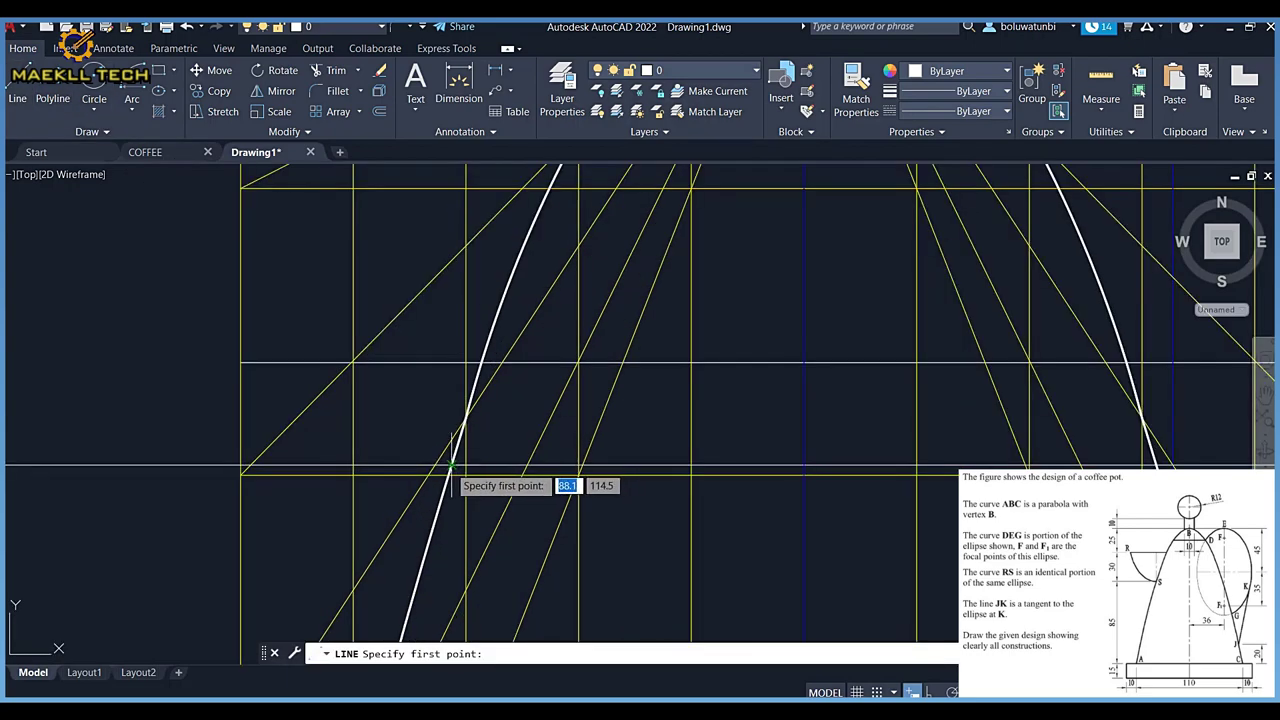
pyautogui.click(452, 465)
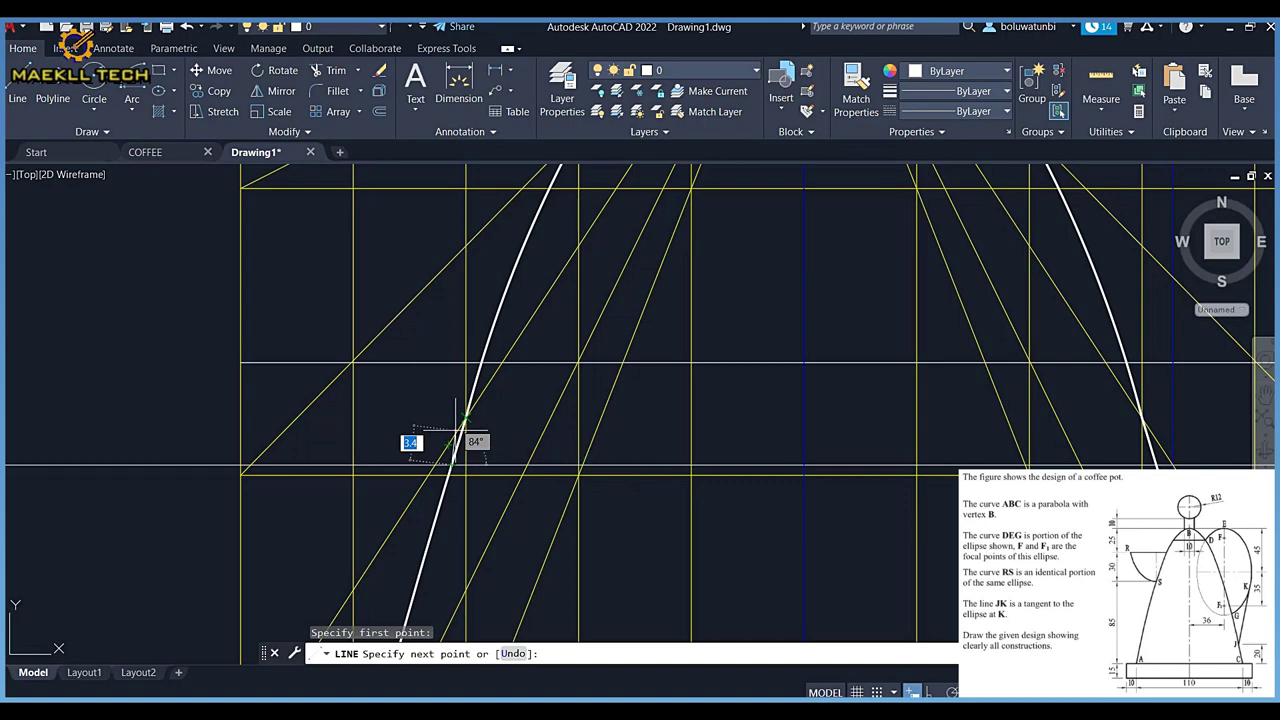
pyautogui.press('F8')
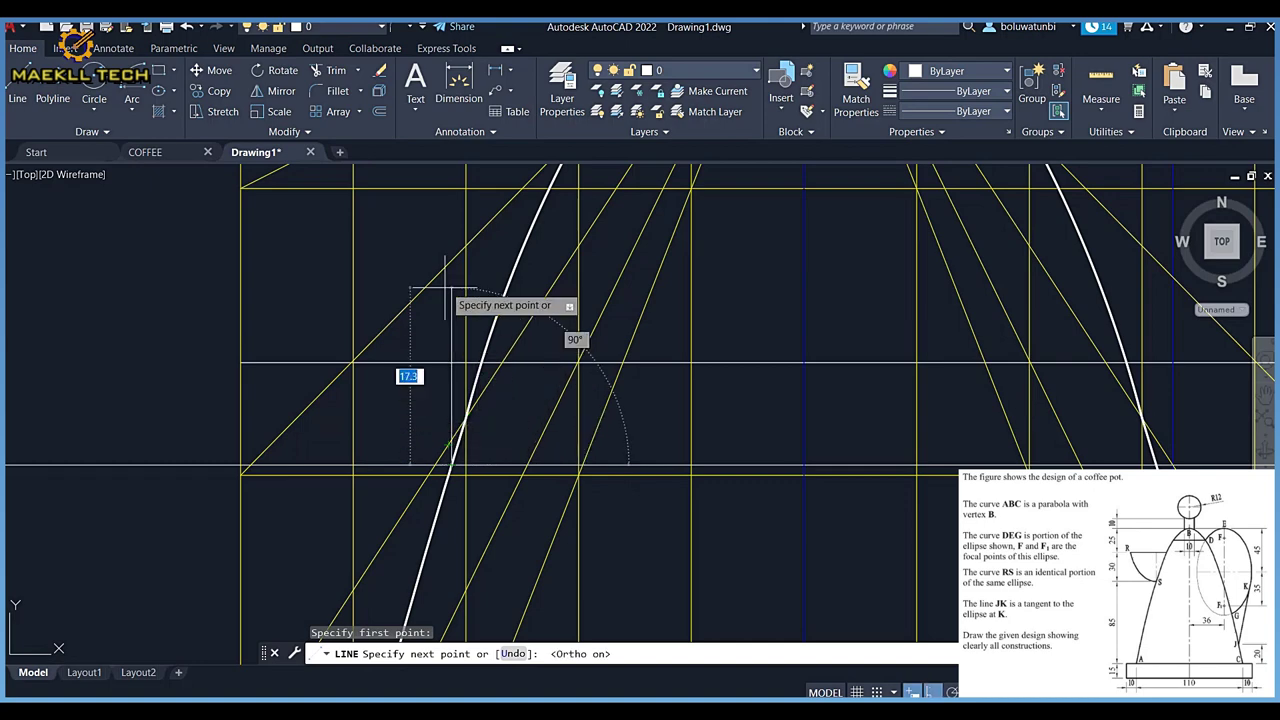
pyautogui.click(451, 177)
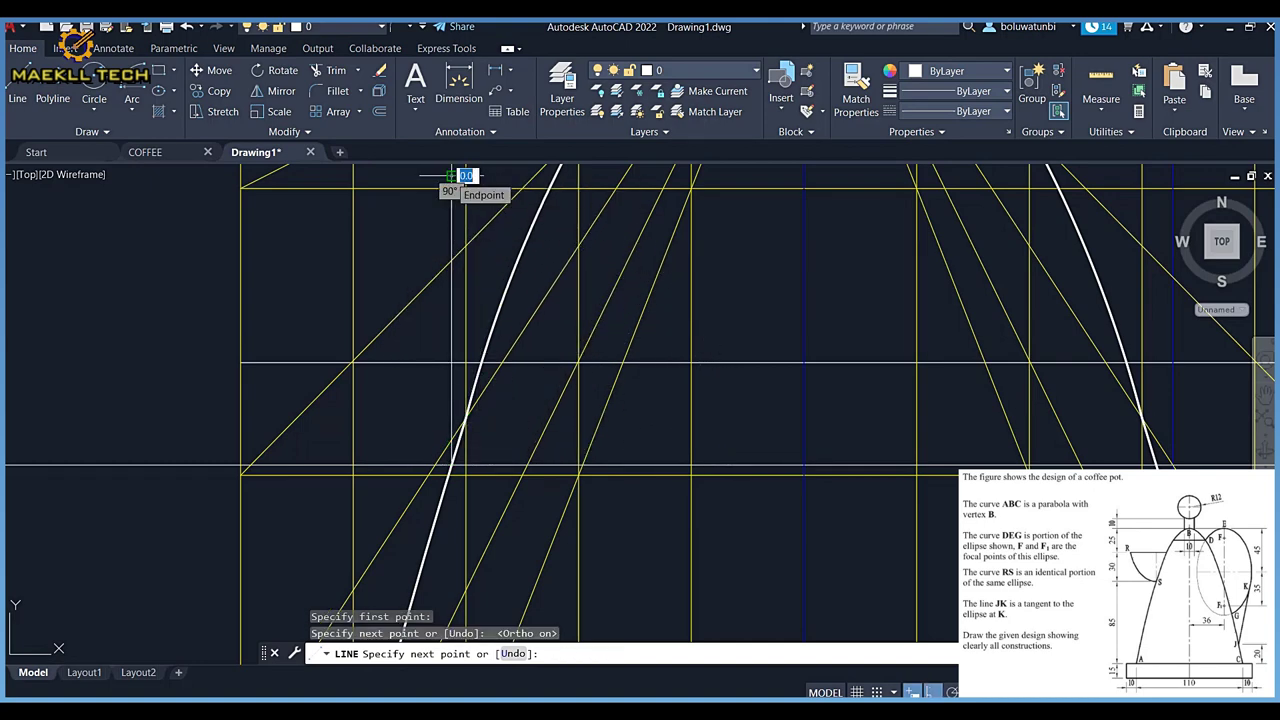
pyautogui.scroll(-3, 451, 177)
pyautogui.press('Escape')
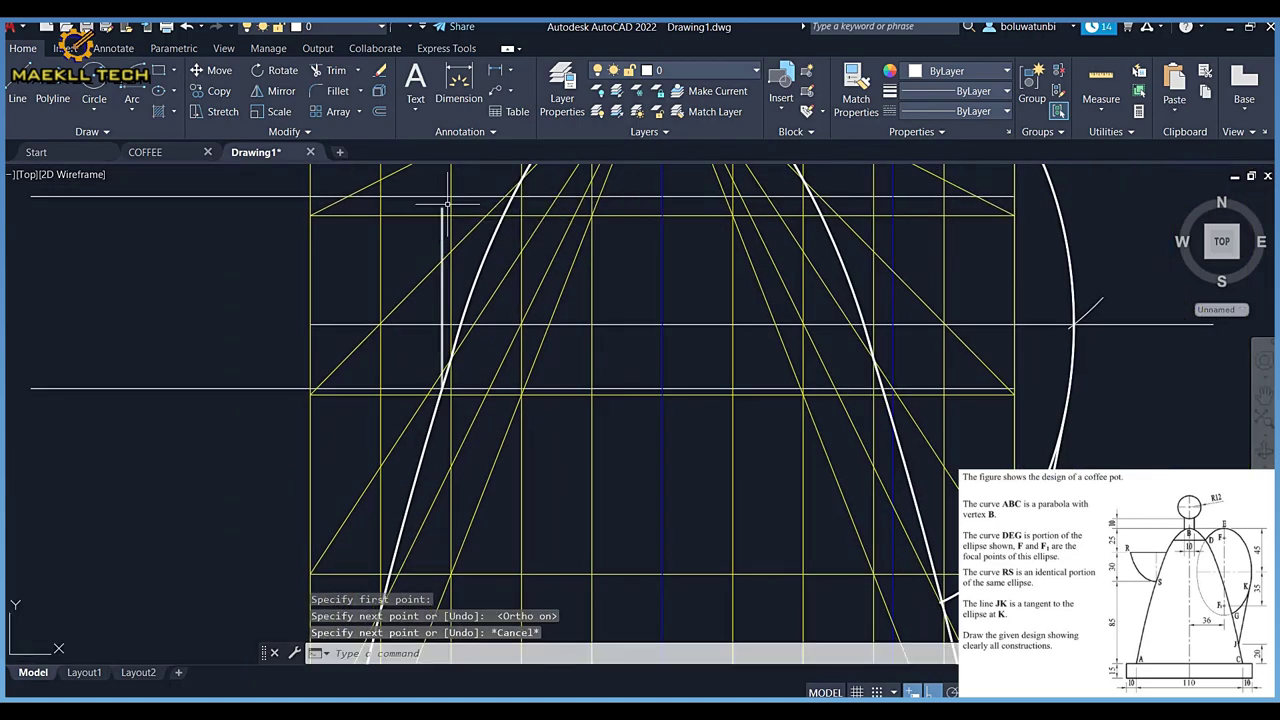
# Extend the vertical construction line up to the upper extended horizontal line
pyautogui.click(360, 76)
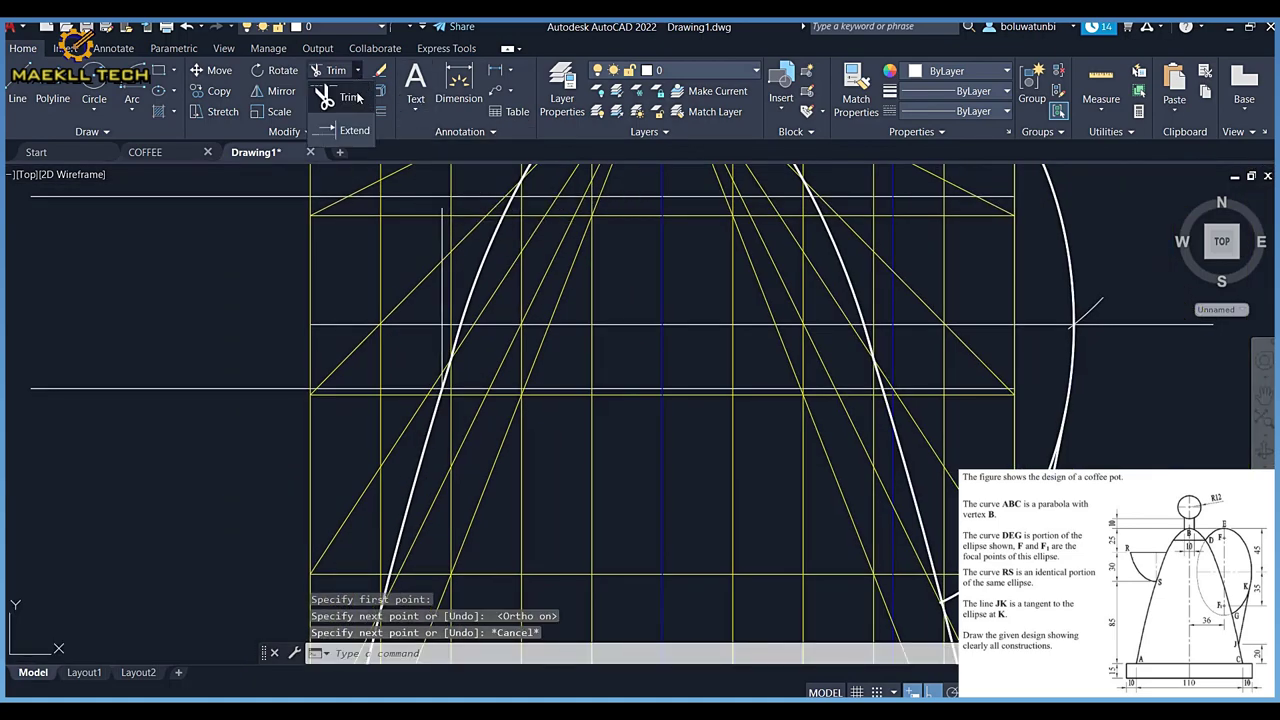
pyautogui.click(356, 99)
pyautogui.click(357, 72)
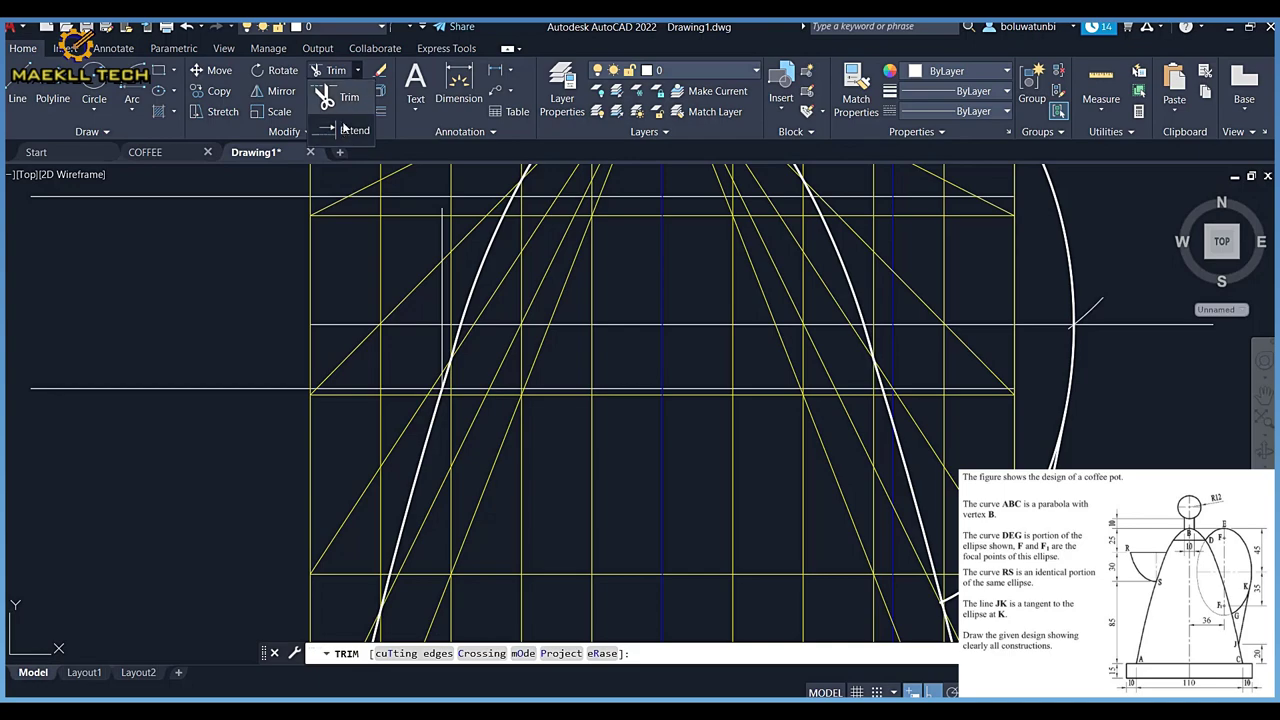
pyautogui.click(345, 125)
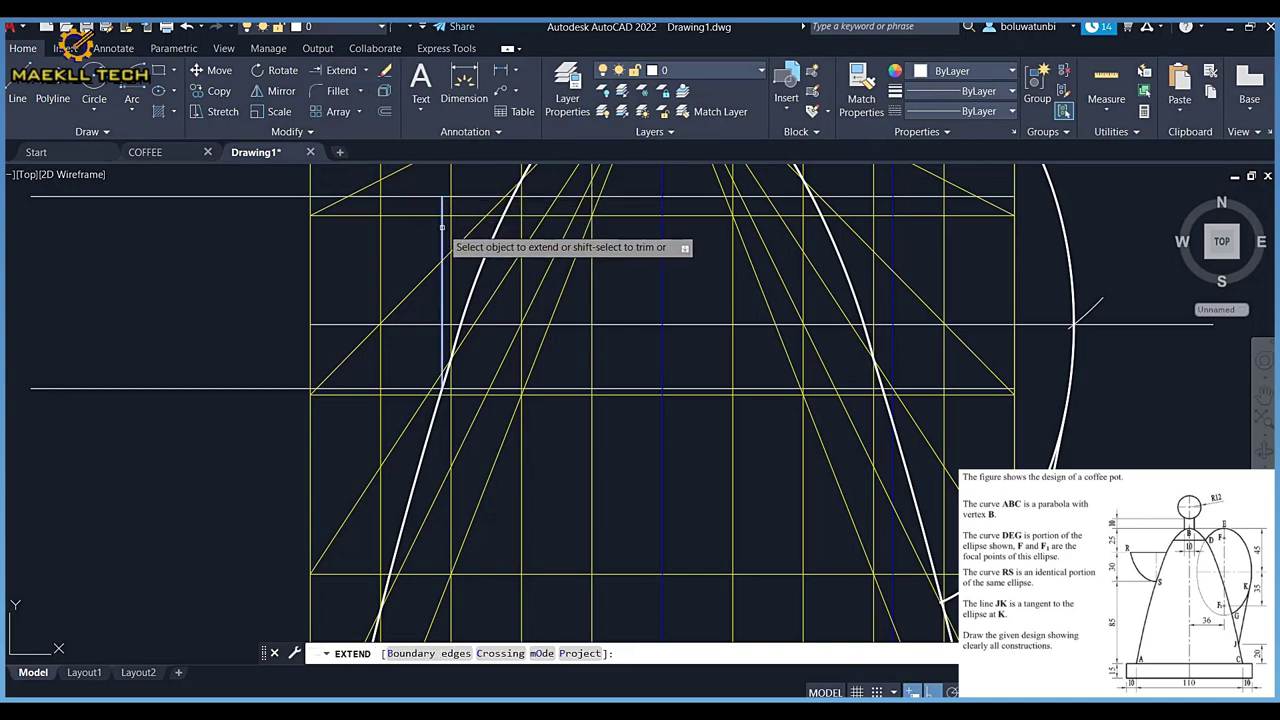
pyautogui.press('Escape')
pyautogui.moveTo(421, 228); pyautogui.dragTo(416, 240, button='middle')
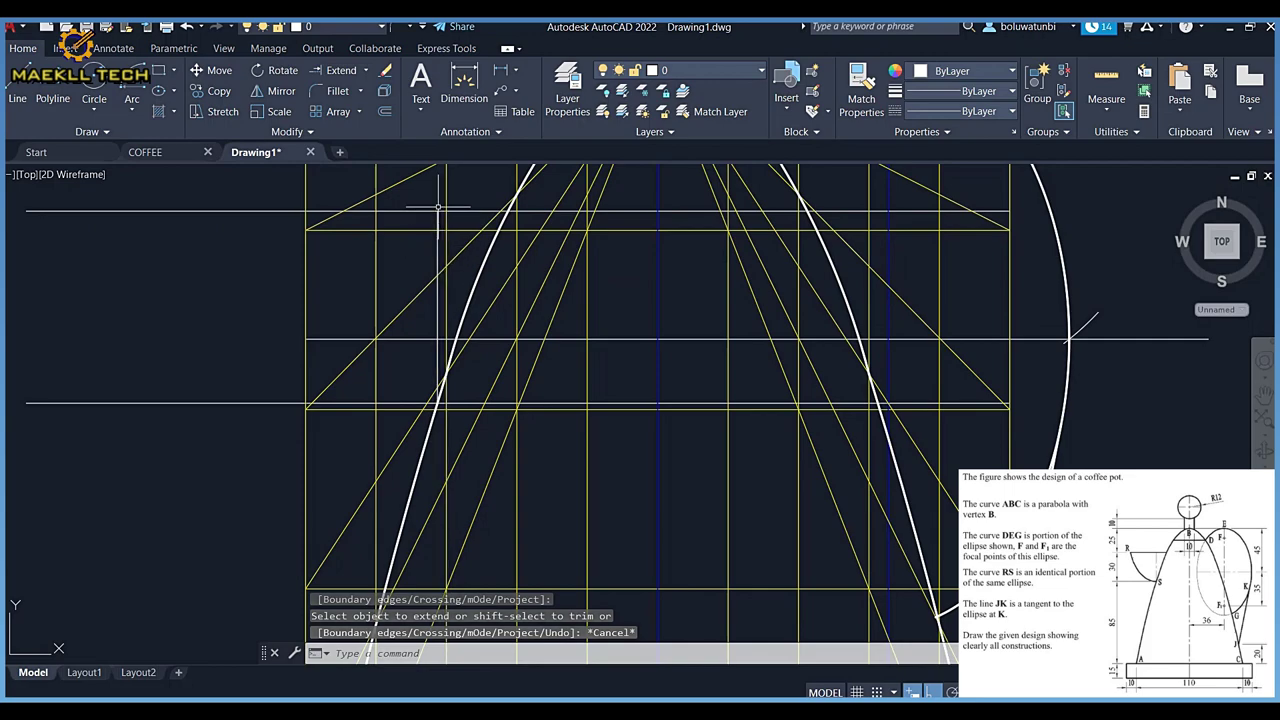
# Draw an ellipse centred on the vertical line's upper end, with one axis ending at its lower end and the other half-axis 20
pyautogui.click(158, 90)
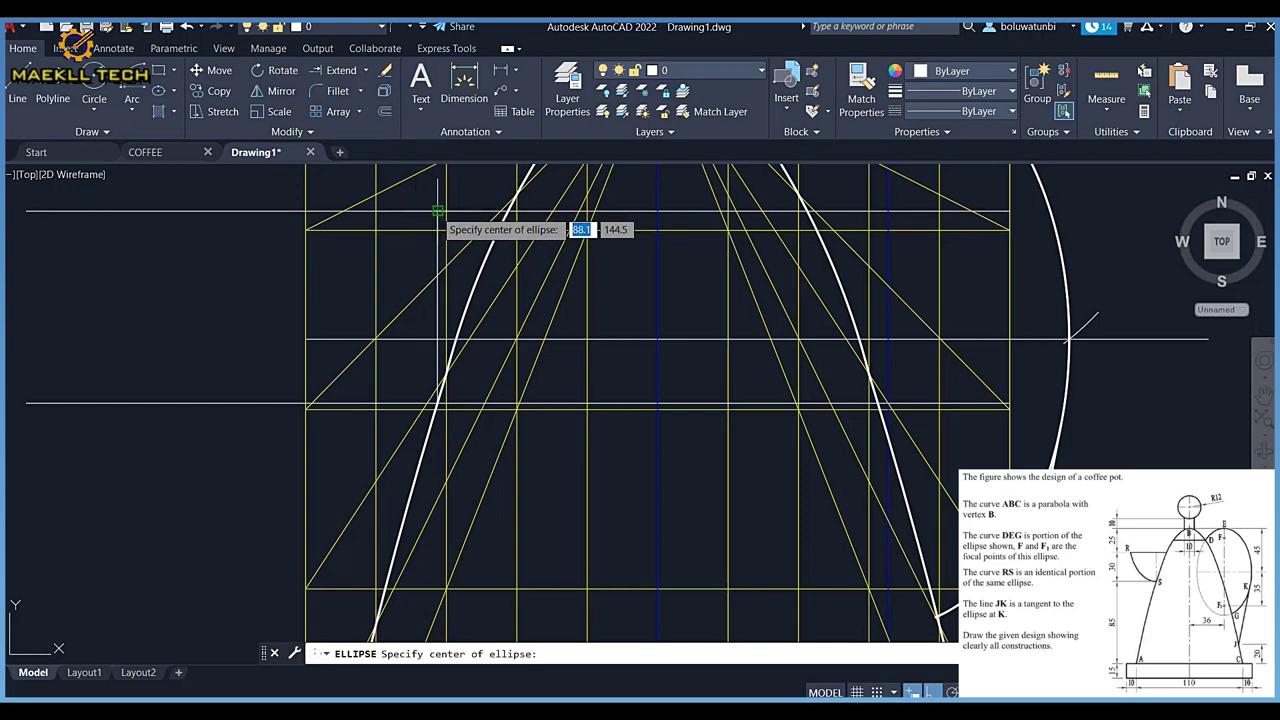
pyautogui.click(437, 229)
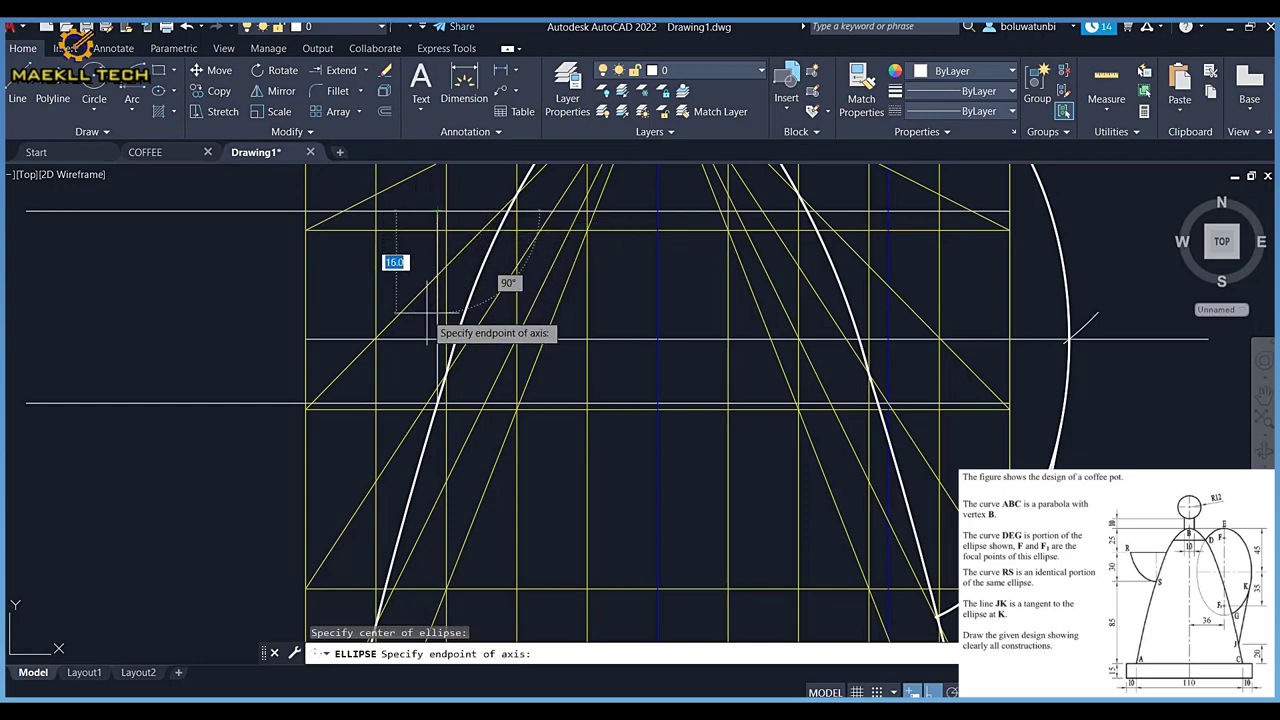
pyautogui.click(437, 403)
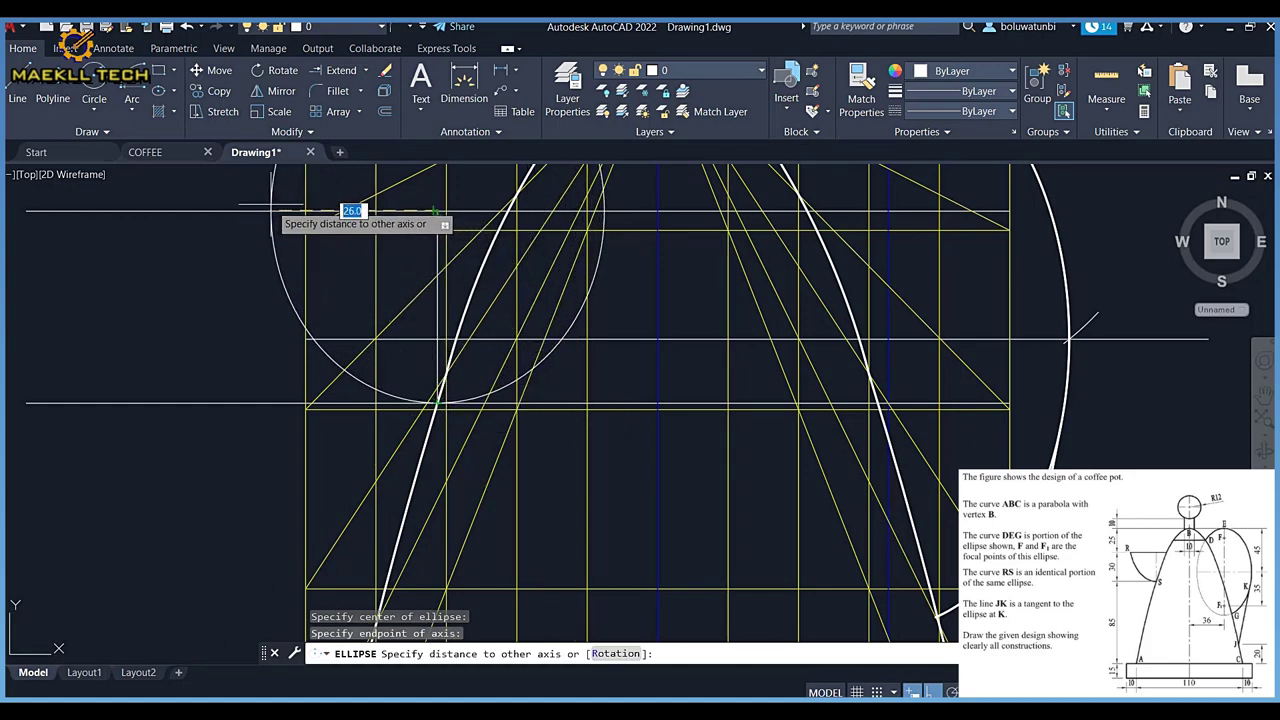
pyautogui.write('0')
pyautogui.press('Return')
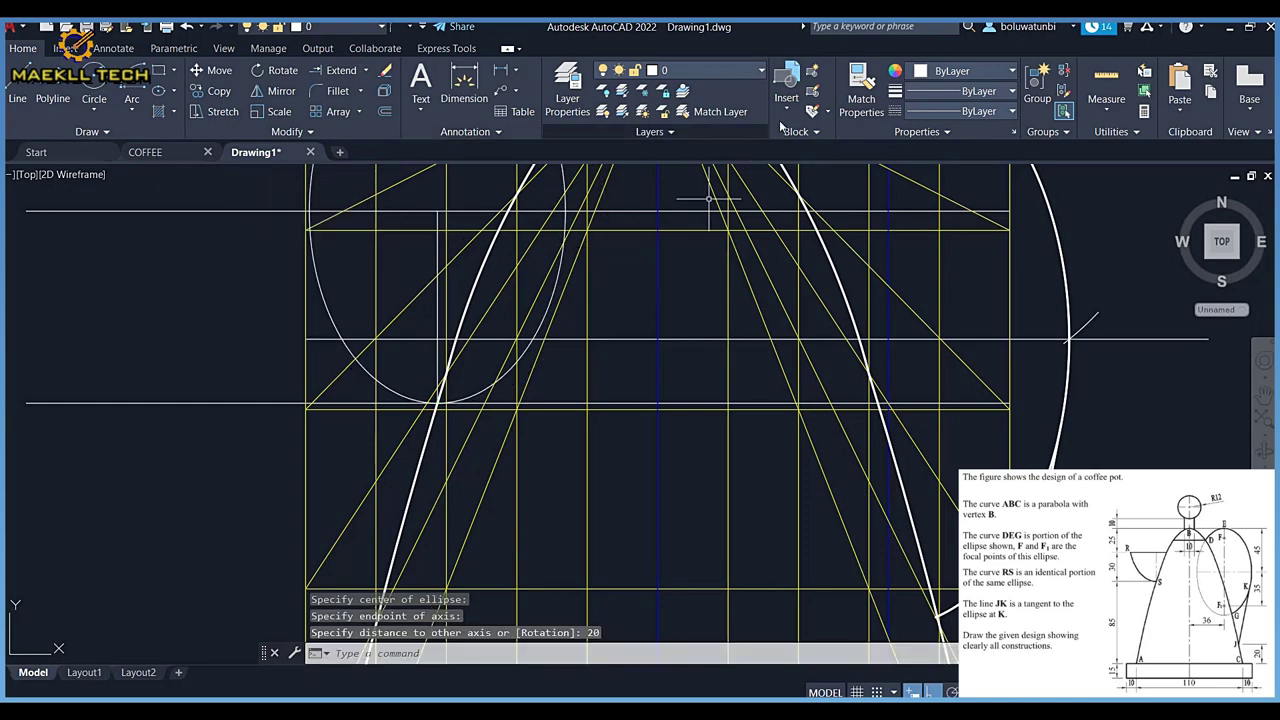
# Match the new ellipse to the thick line properties of the parabola
pyautogui.click(856, 80)
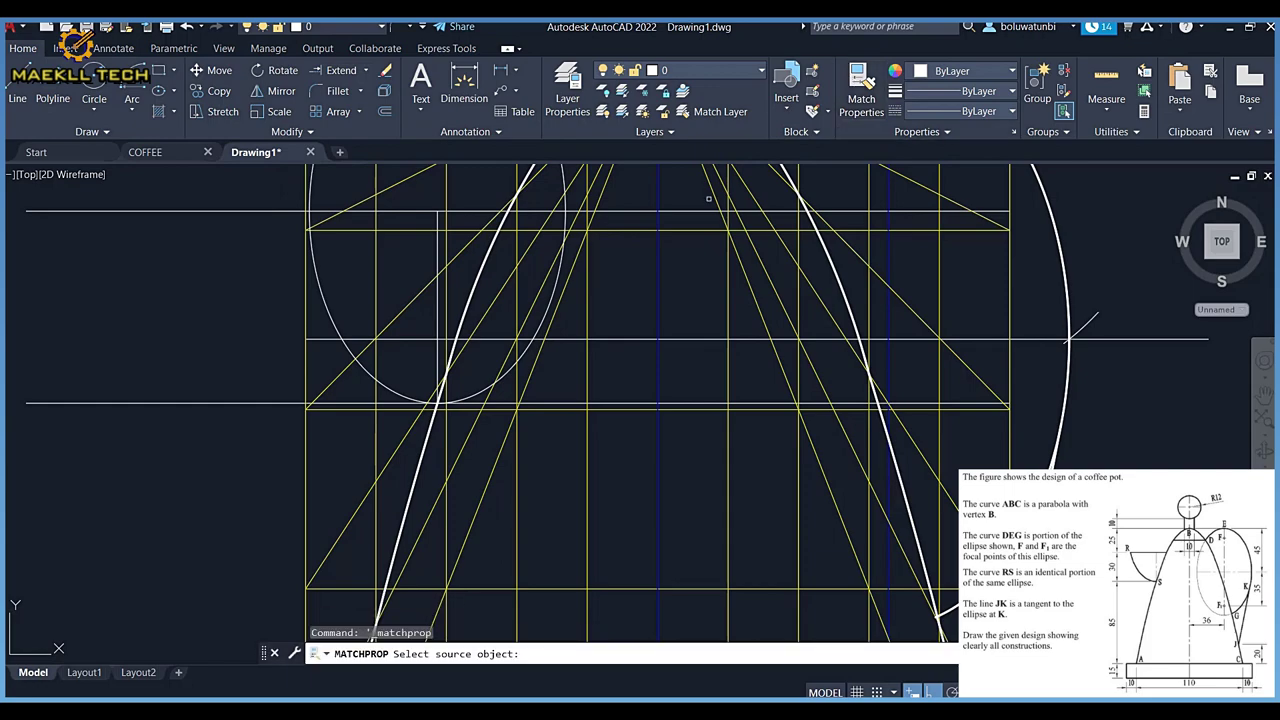
pyautogui.click(822, 236)
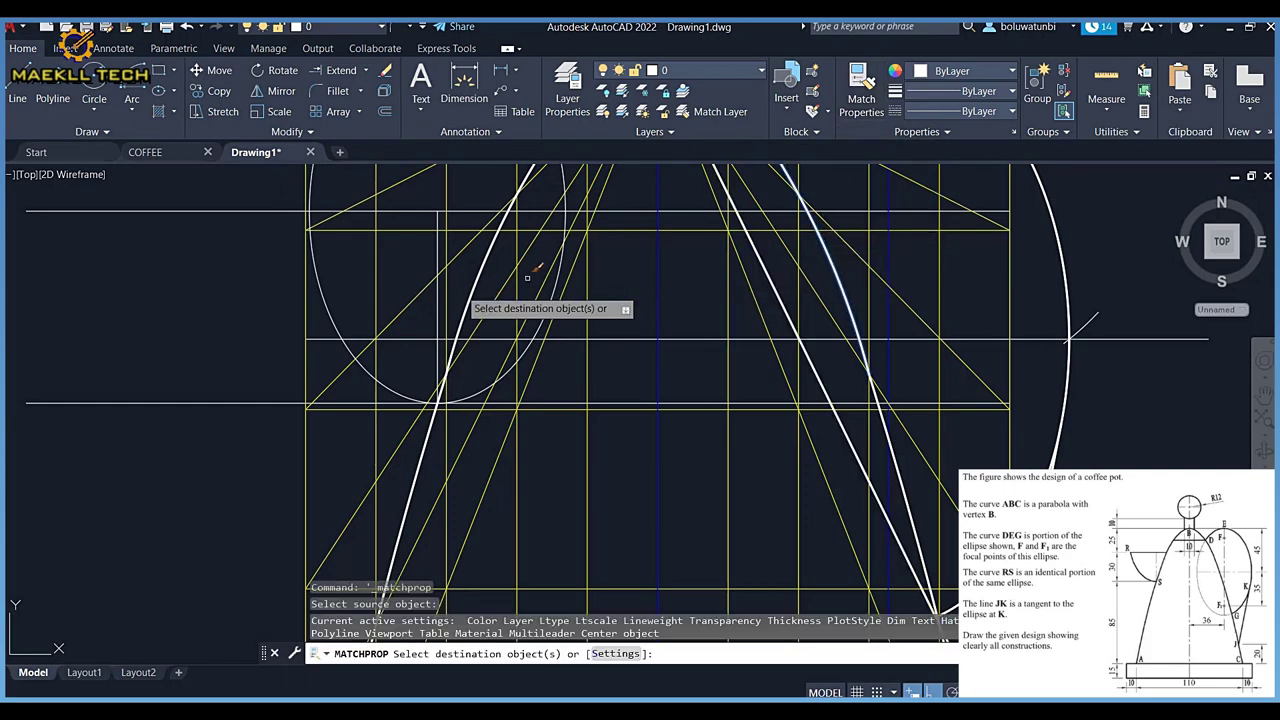
pyautogui.click(368, 352)
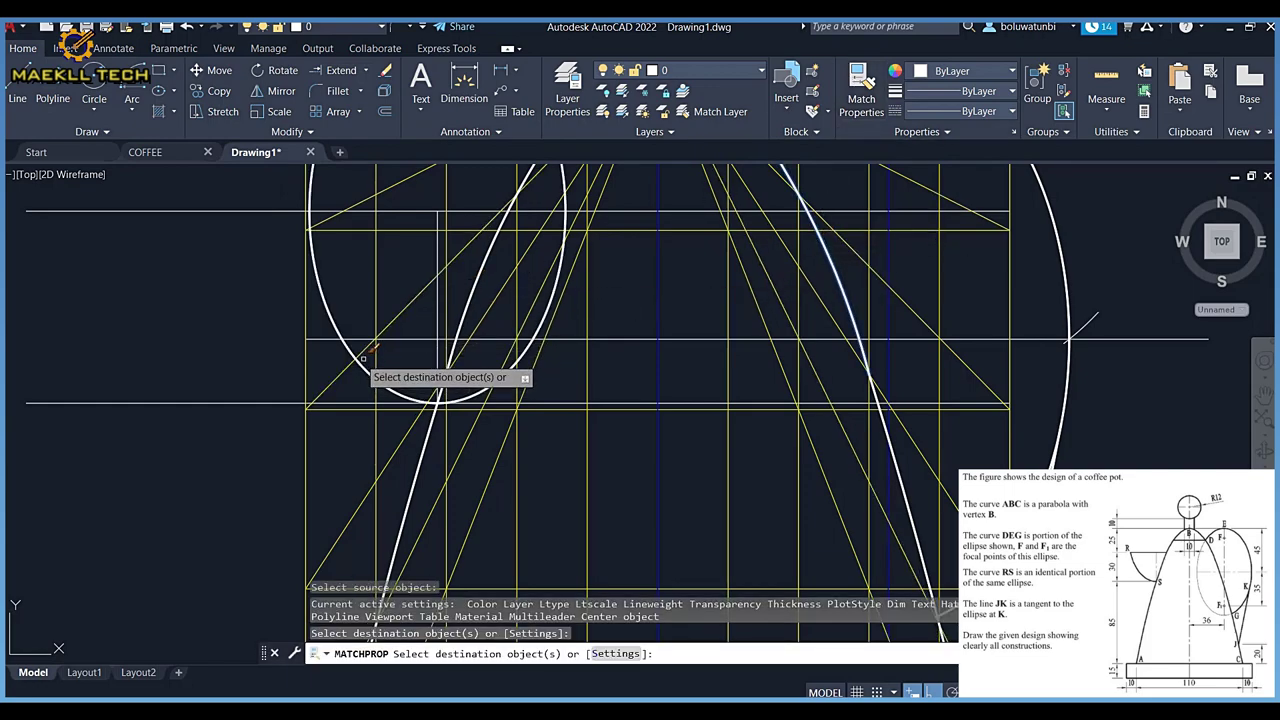
pyautogui.press('Escape')
# Trim the new ellipse above the upper horizontal line and erase its remainder, keeping only the lower-left quarter as spout curve RS
pyautogui.scroll(2, 160, 322)
pyautogui.scroll(-3, 160, 322)
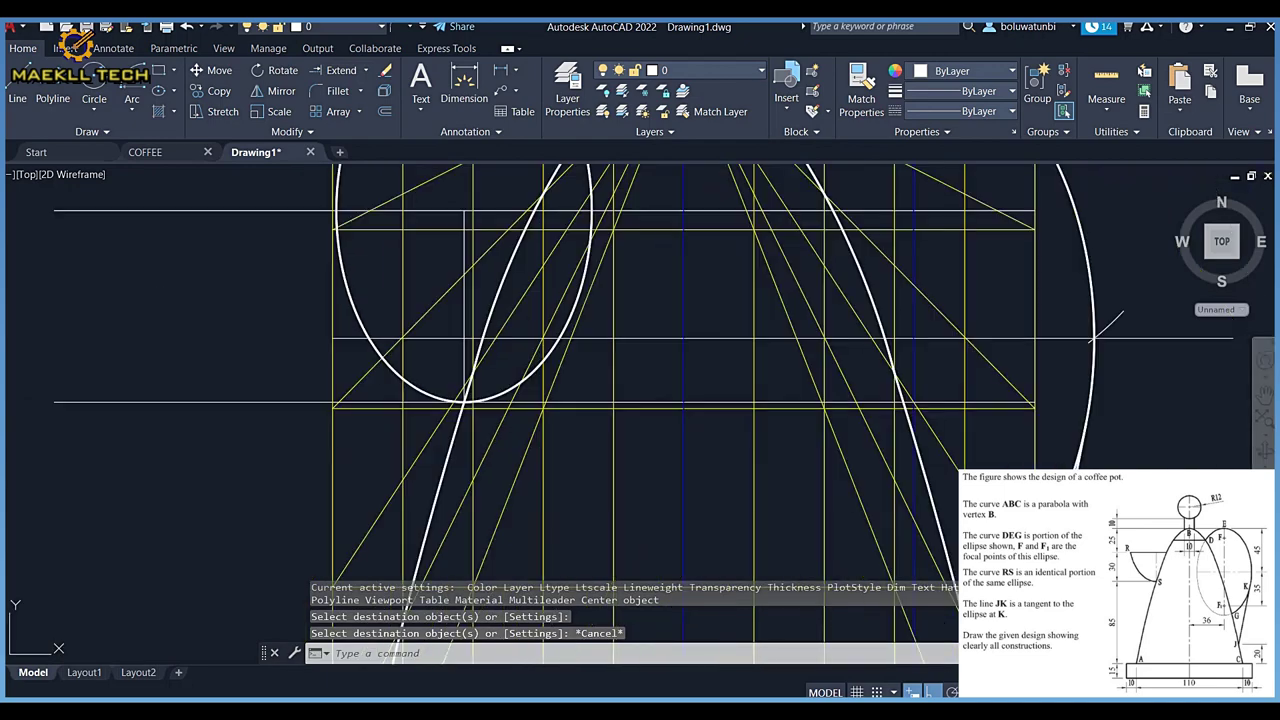
pyautogui.scroll(-1, 242, 319)
pyautogui.moveTo(346, 323); pyautogui.dragTo(347, 403, button='middle')
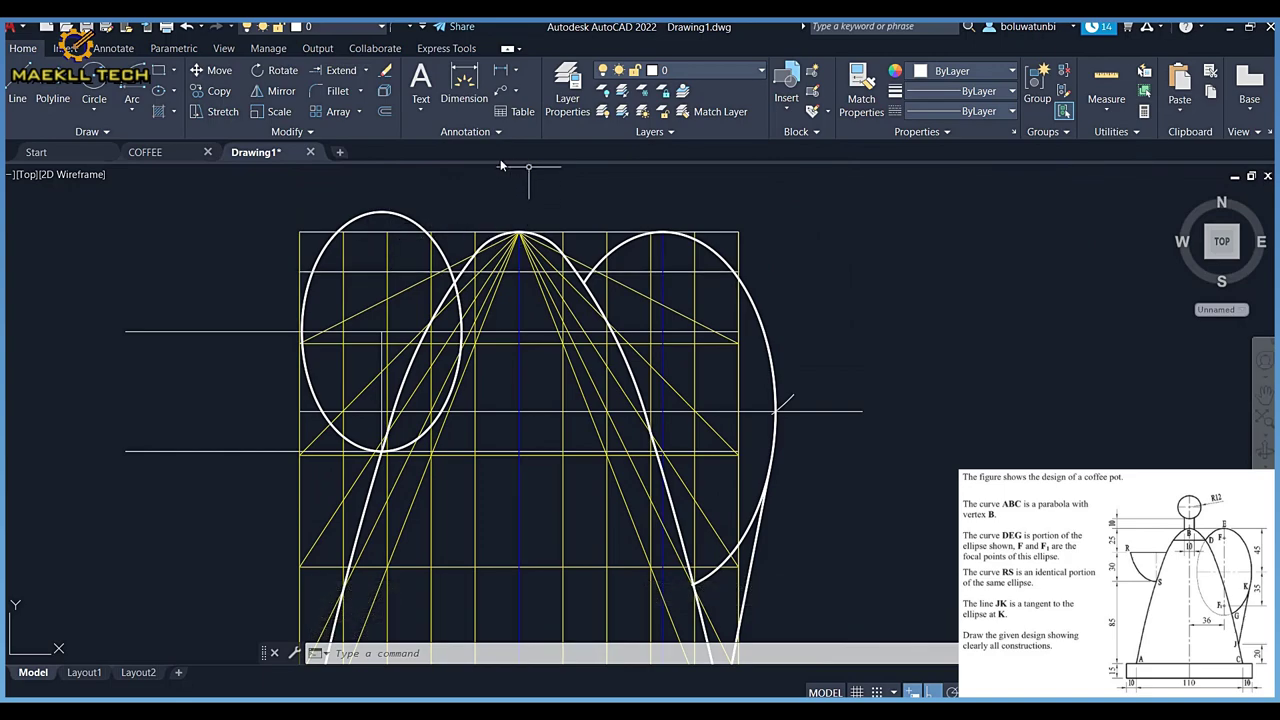
pyautogui.click(367, 71)
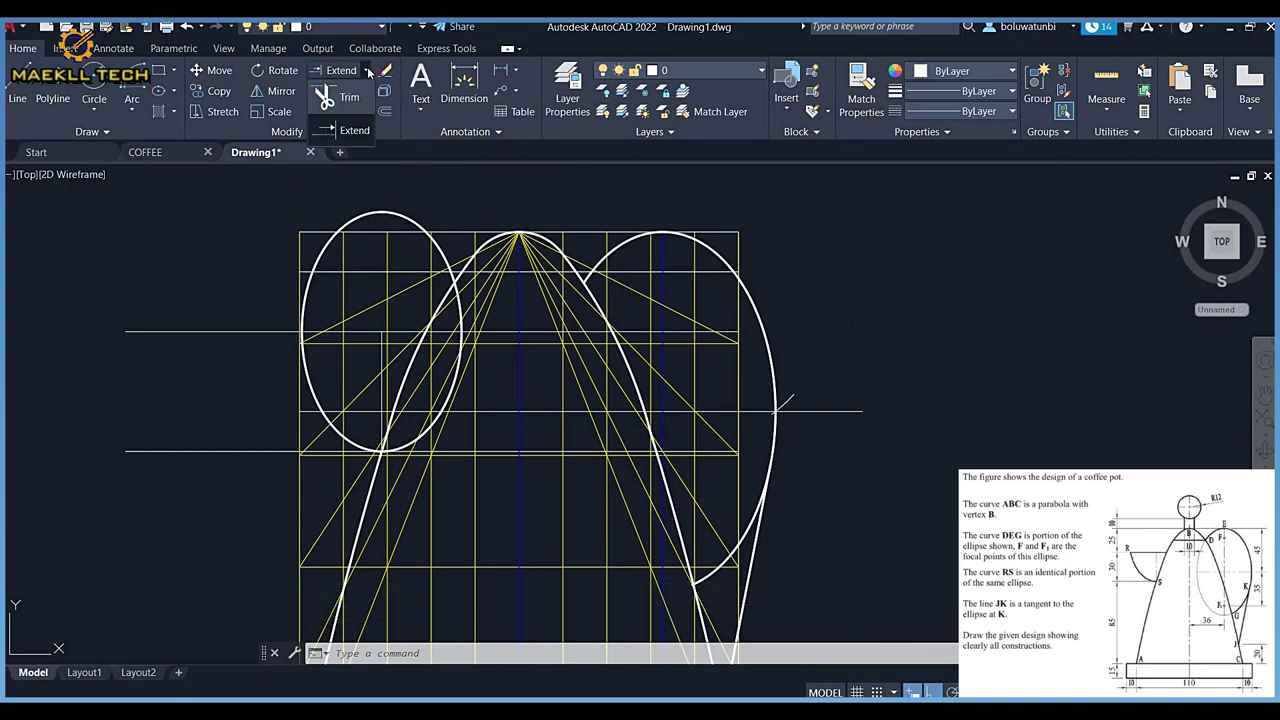
pyautogui.click(350, 98)
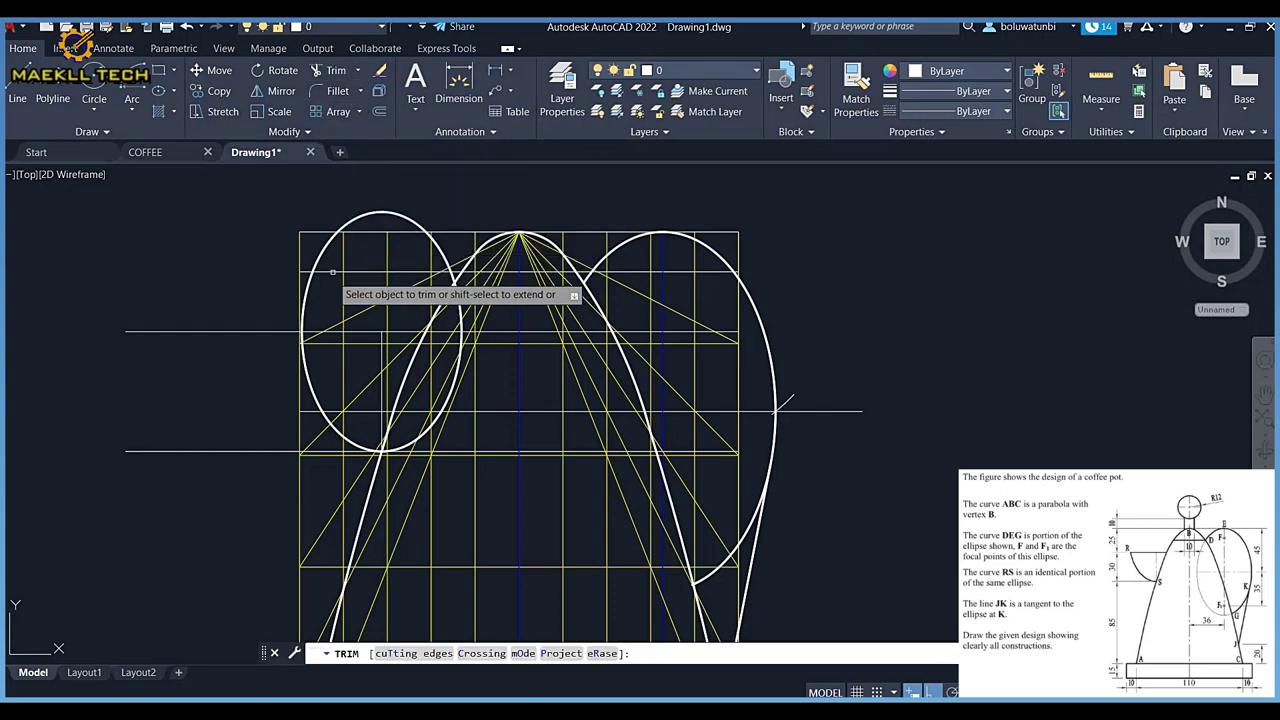
pyautogui.click(305, 308)
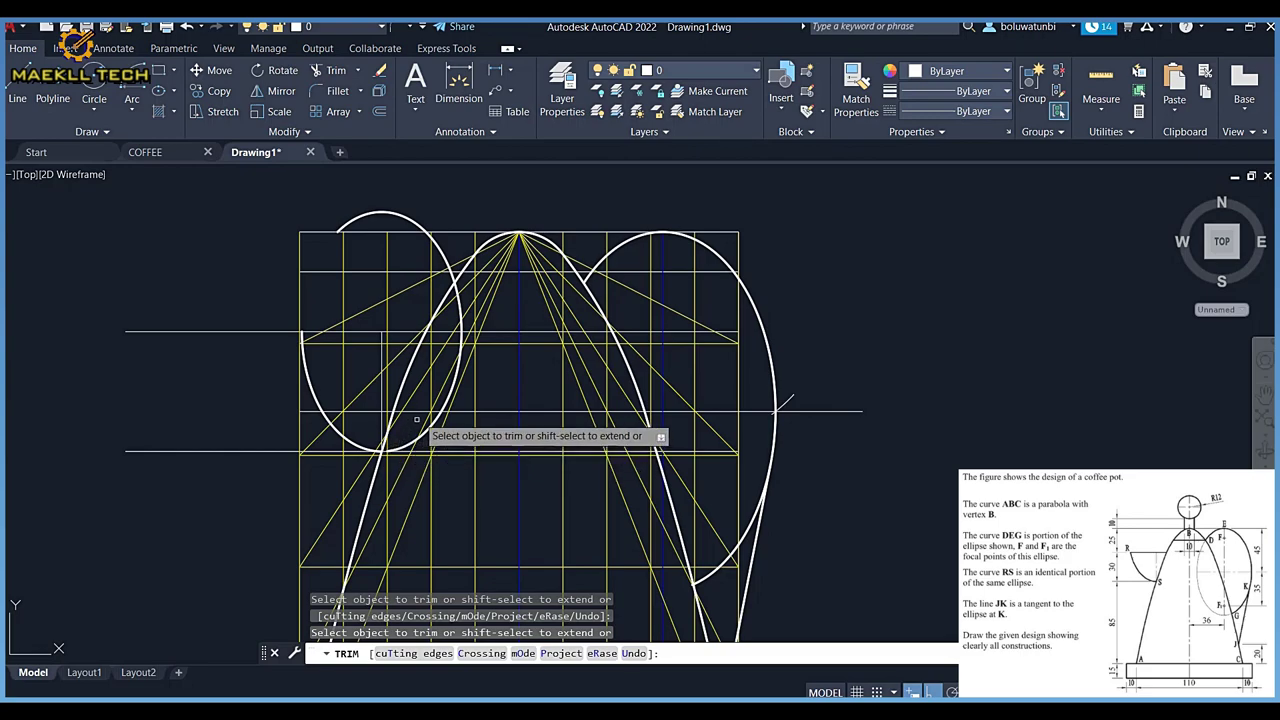
pyautogui.press('Escape')
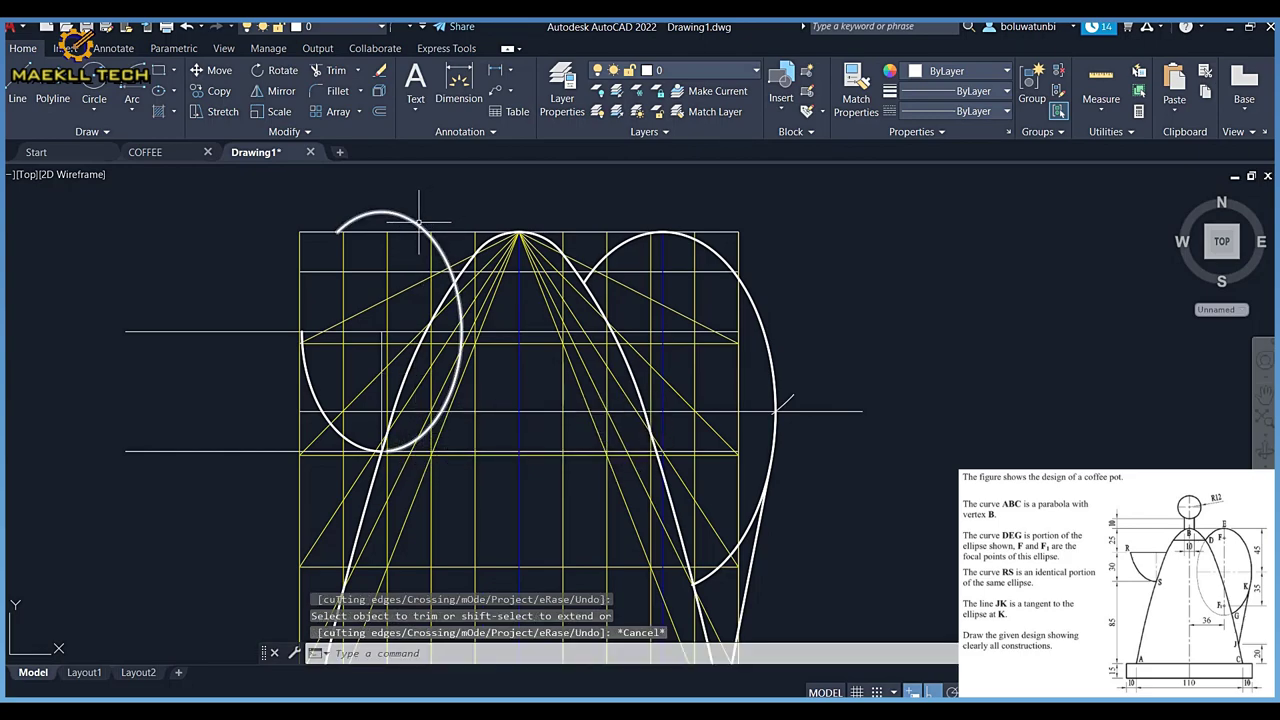
pyautogui.click(419, 220)
pyautogui.press('Delete')
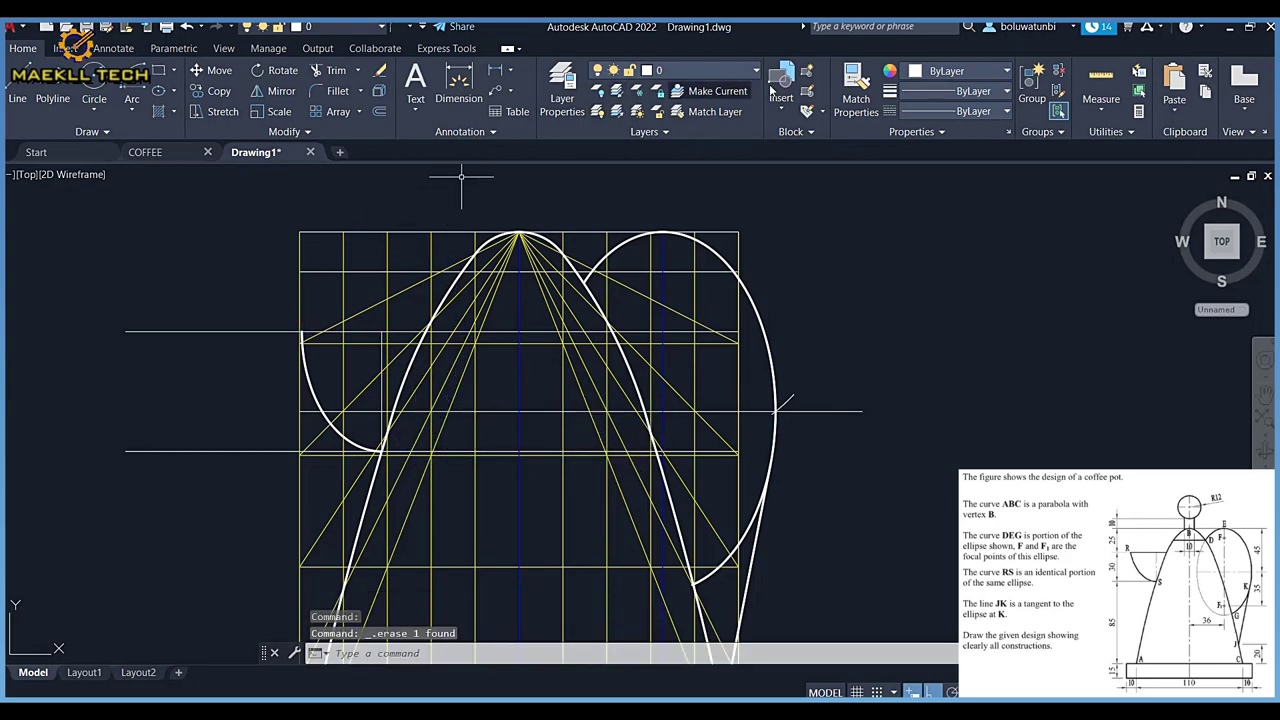
# Trim the upper horizontal line outside the spout curve and erase its portion beyond the parabola's left side
pyautogui.click(856, 90)
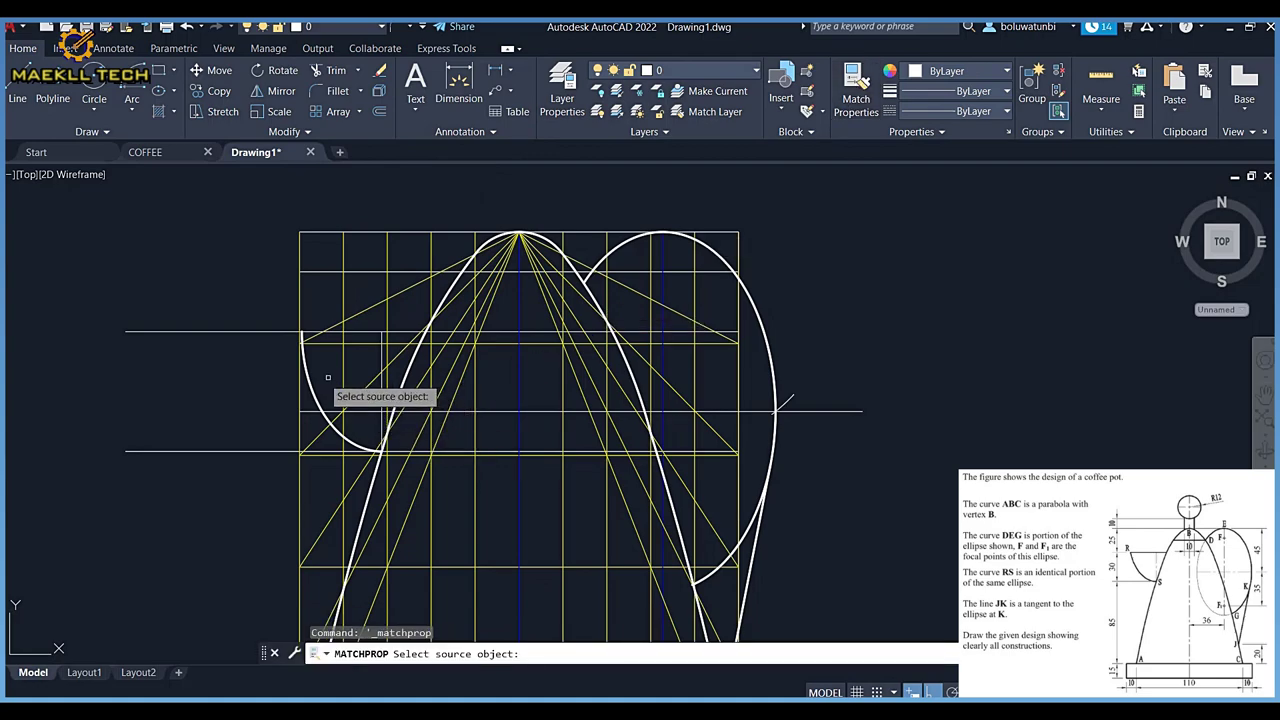
pyautogui.press('Escape')
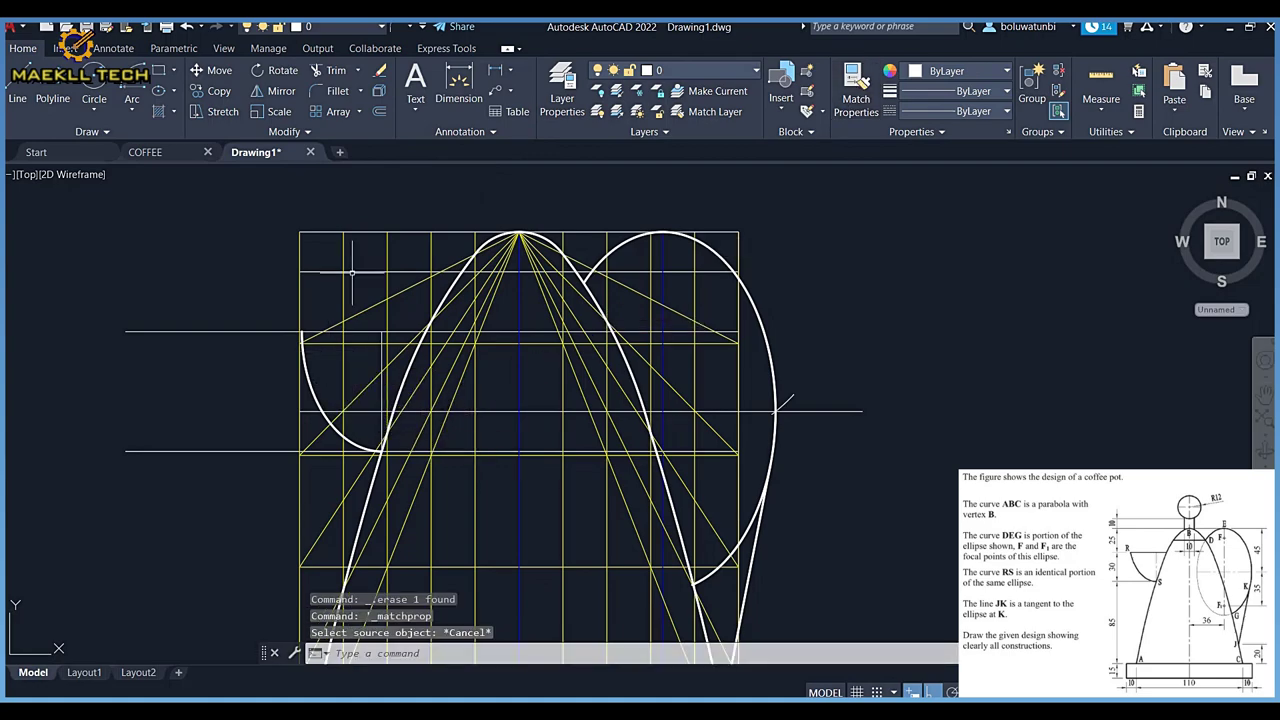
pyautogui.click(335, 70)
pyautogui.scroll(5, 305, 320)
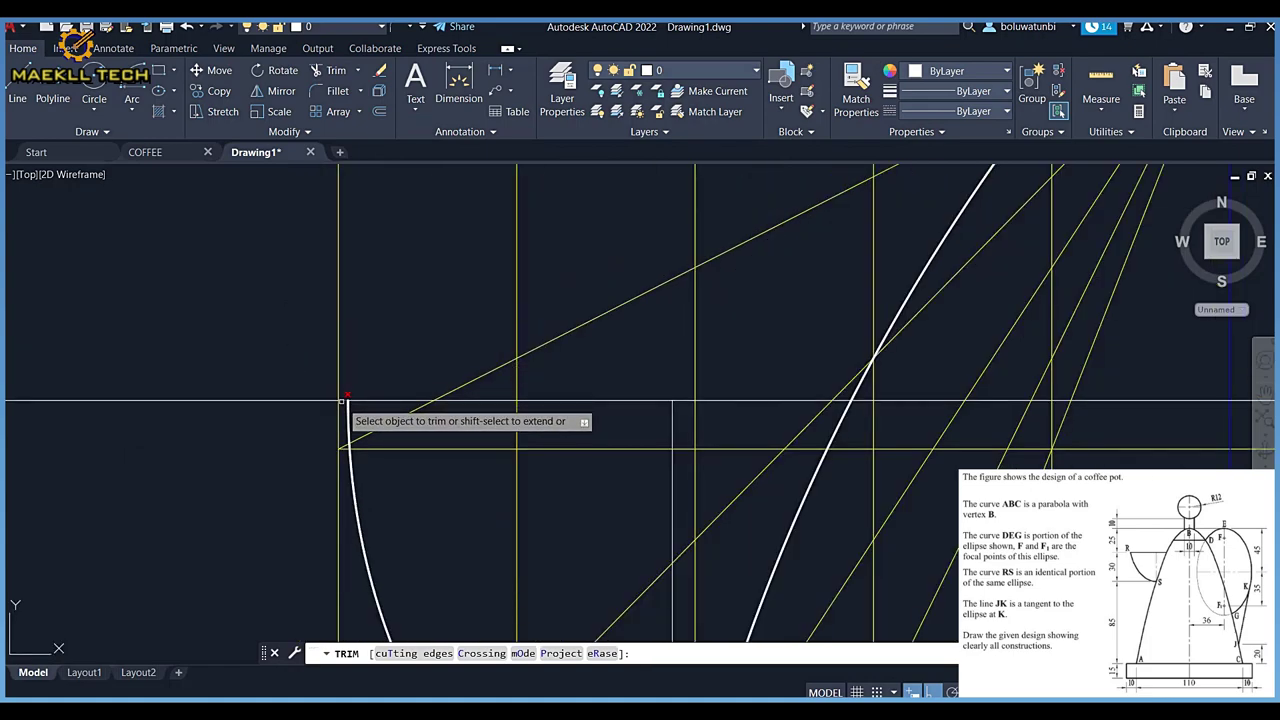
pyautogui.click(324, 399)
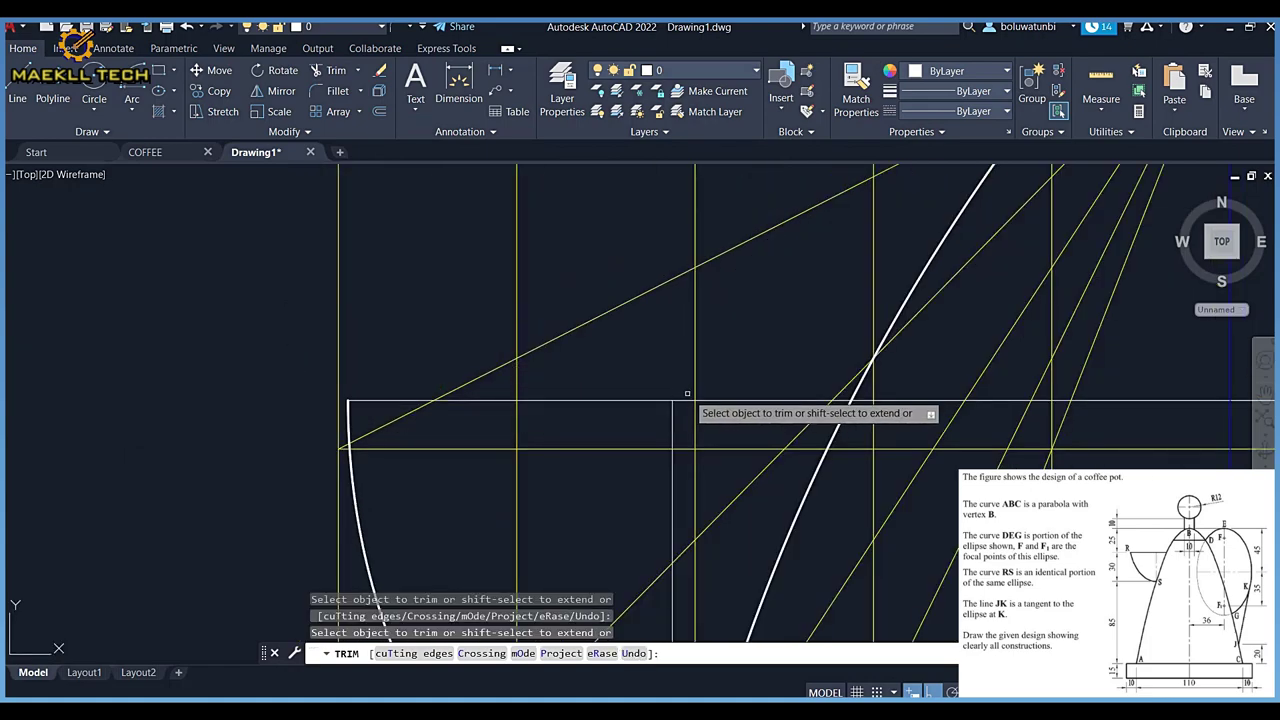
pyautogui.press('Escape')
pyautogui.click(866, 399)
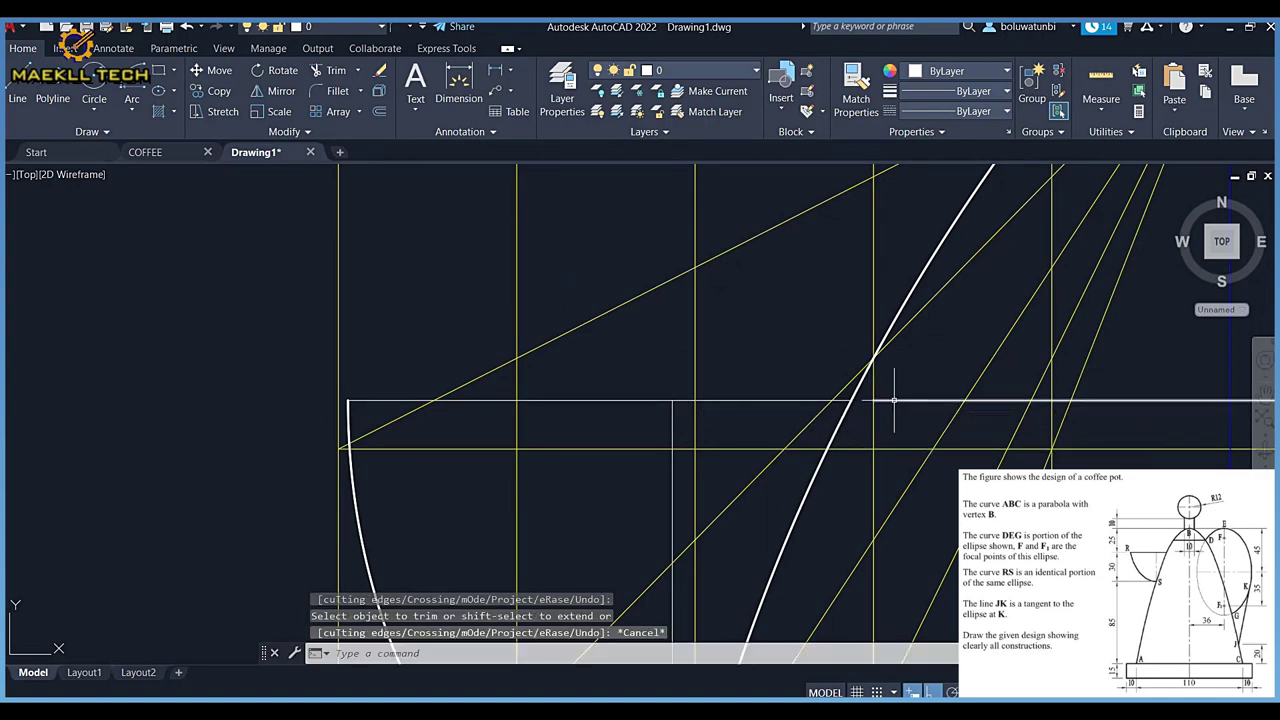
pyautogui.press('Delete')
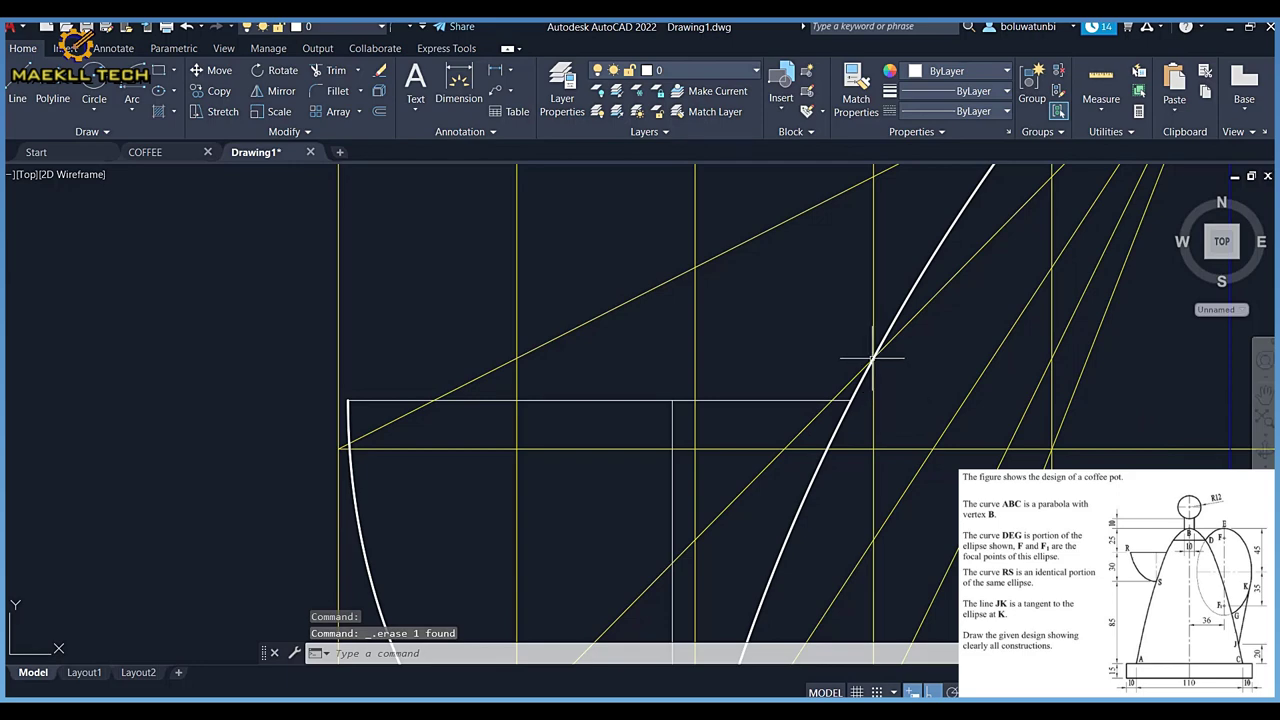
# Match the spout's top horizontal line to the thick line properties of curve RS
pyautogui.click(858, 90)
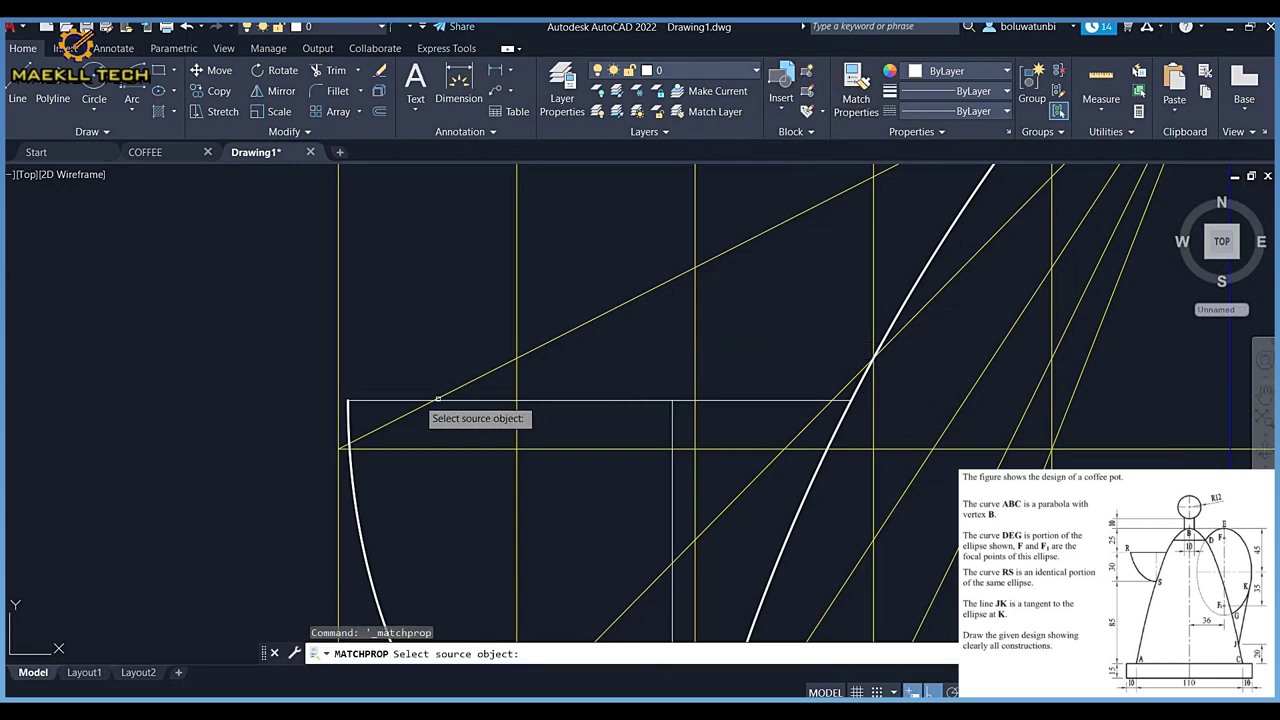
pyautogui.click(351, 407)
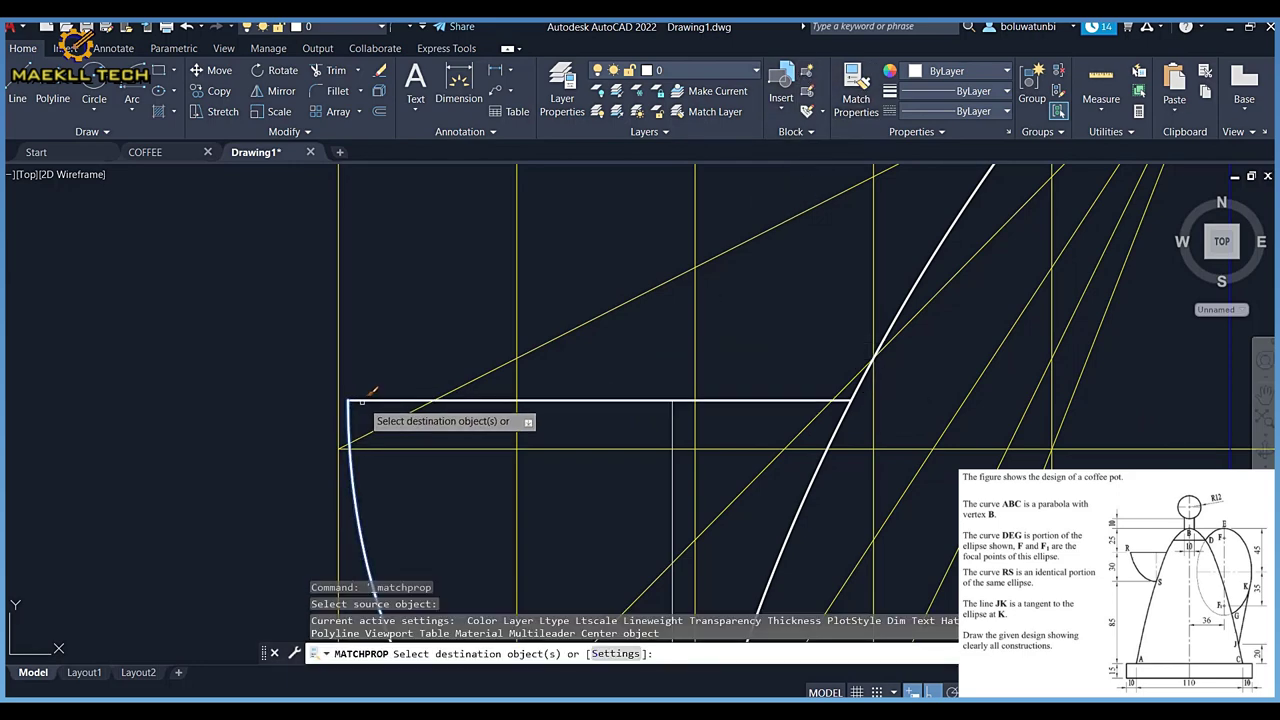
pyautogui.scroll(-5, 362, 401)
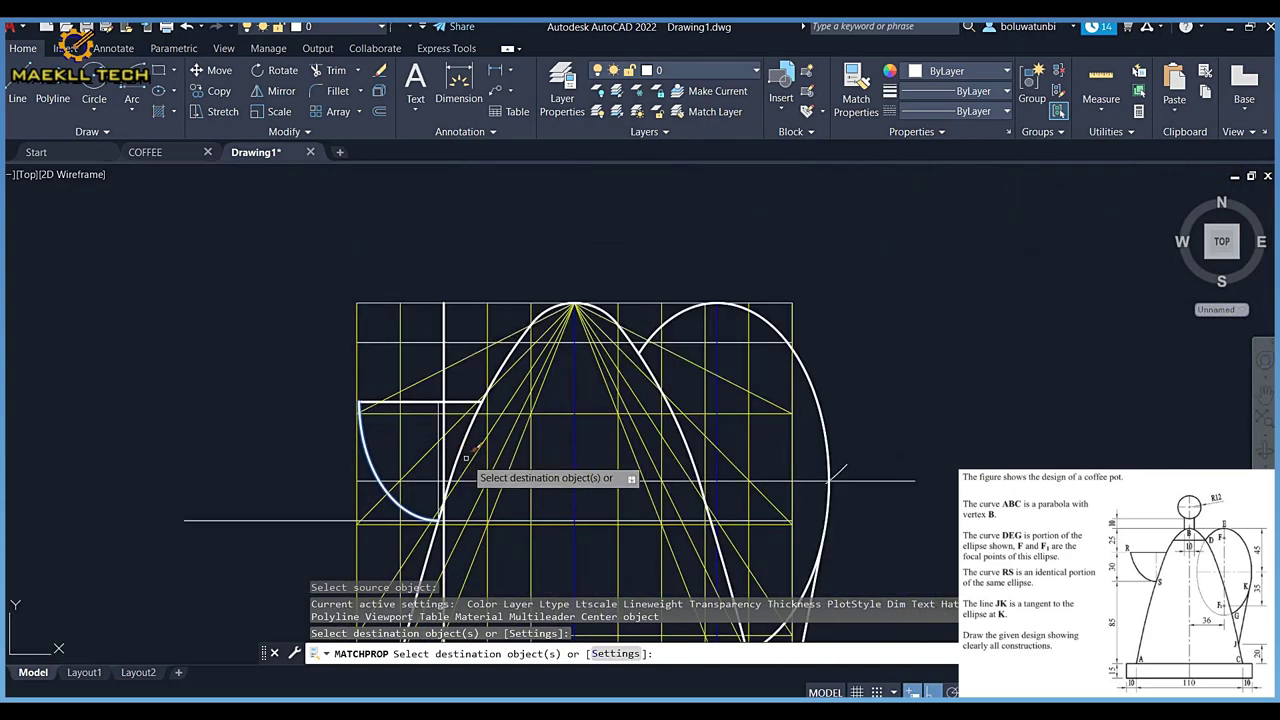
# Draw a vertical line 10 units long upward from the parabola's vertex B
pyautogui.press('Escape')
pyautogui.moveTo(537, 465)
pyautogui.mouseDown(button='middle')
pyautogui.moveTo(451, 417)
pyautogui.moveTo(477, 477)
pyautogui.mouseUp(button='middle')
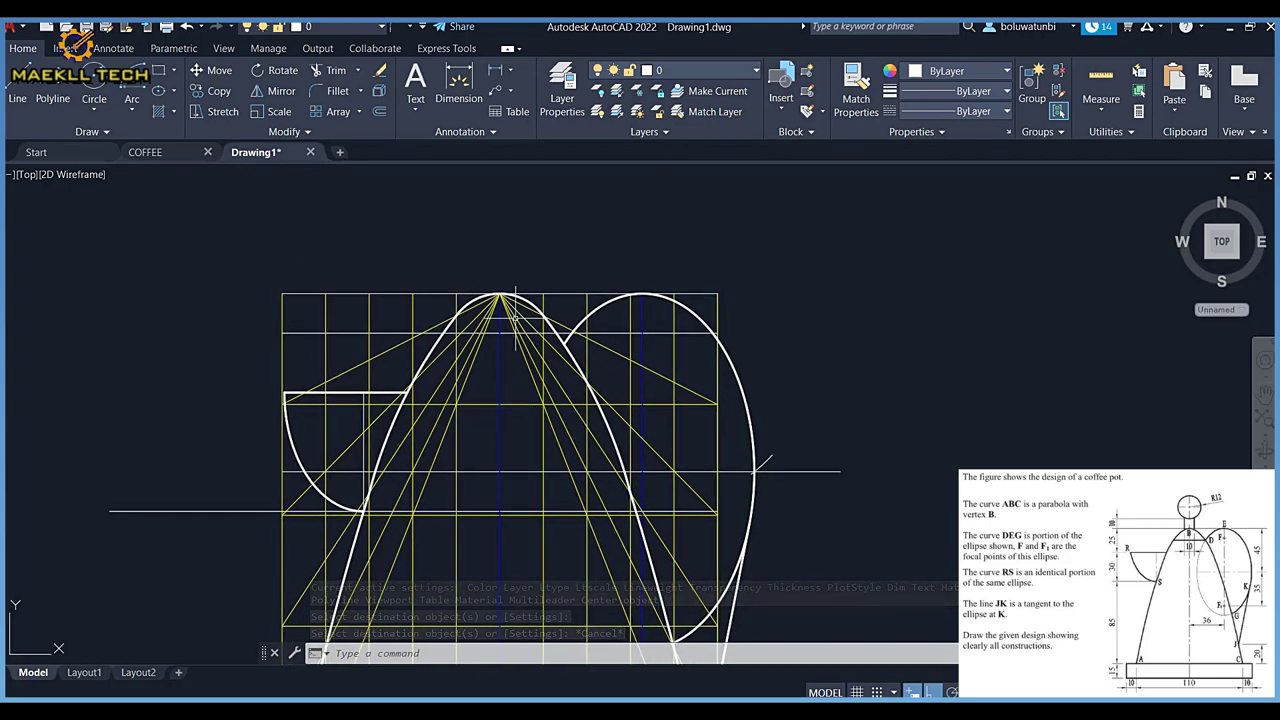
pyautogui.click(17, 85)
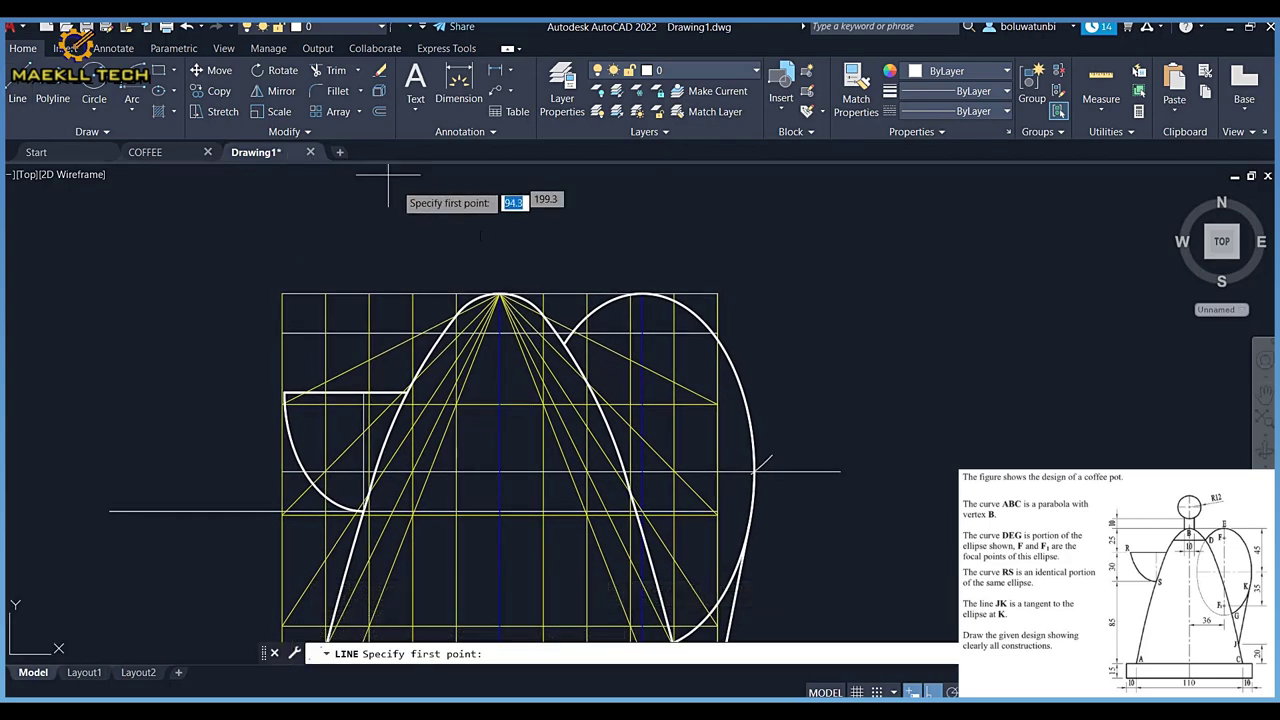
pyautogui.click(500, 295)
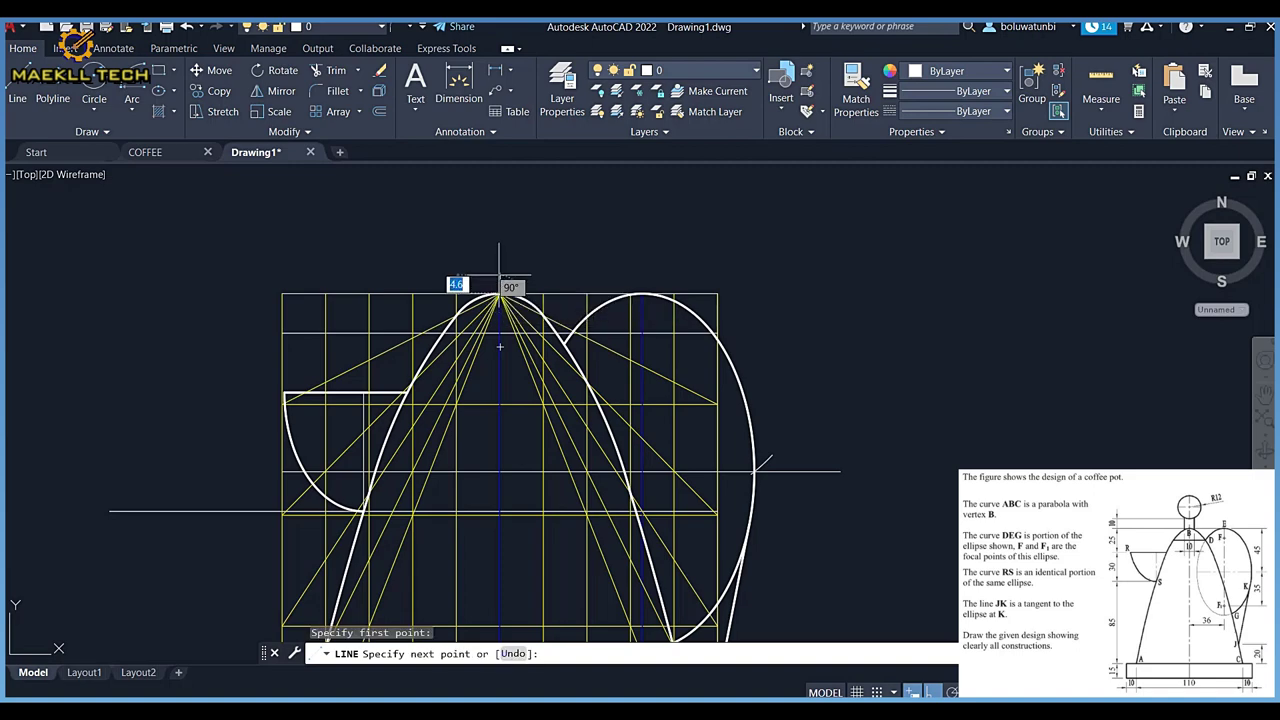
pyautogui.write('10')
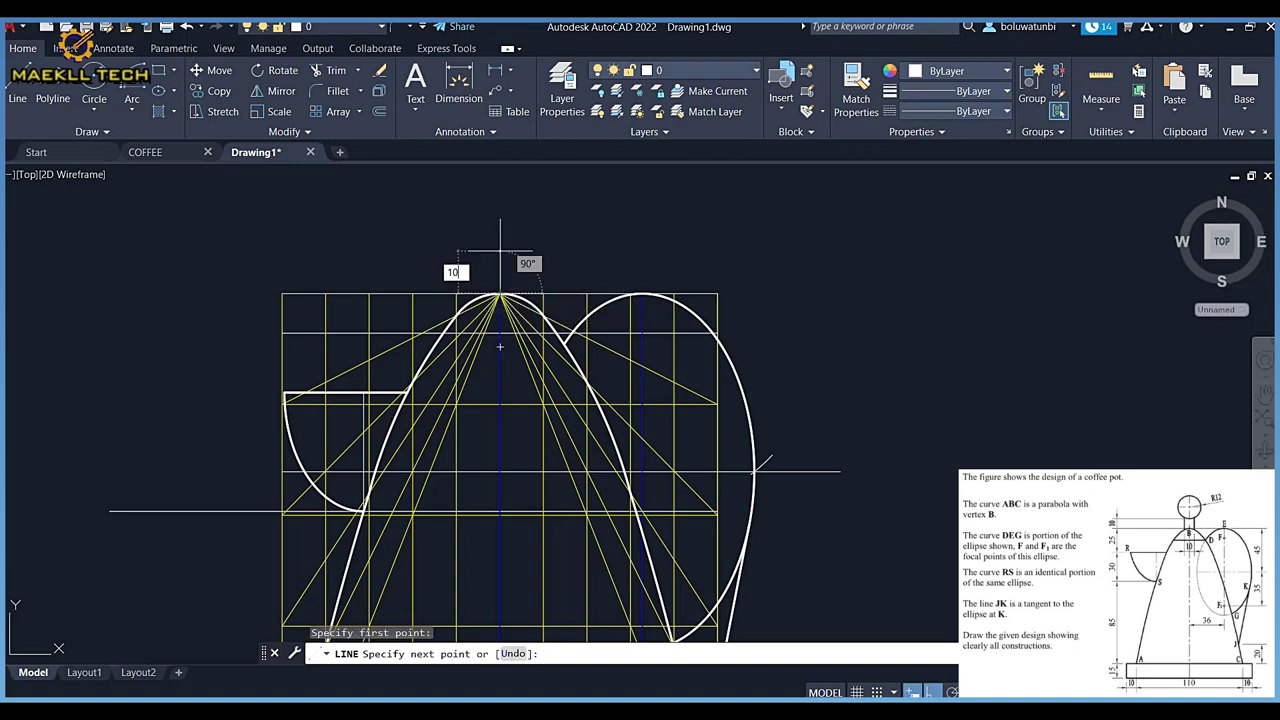
pyautogui.press('Return')
pyautogui.press('Escape')
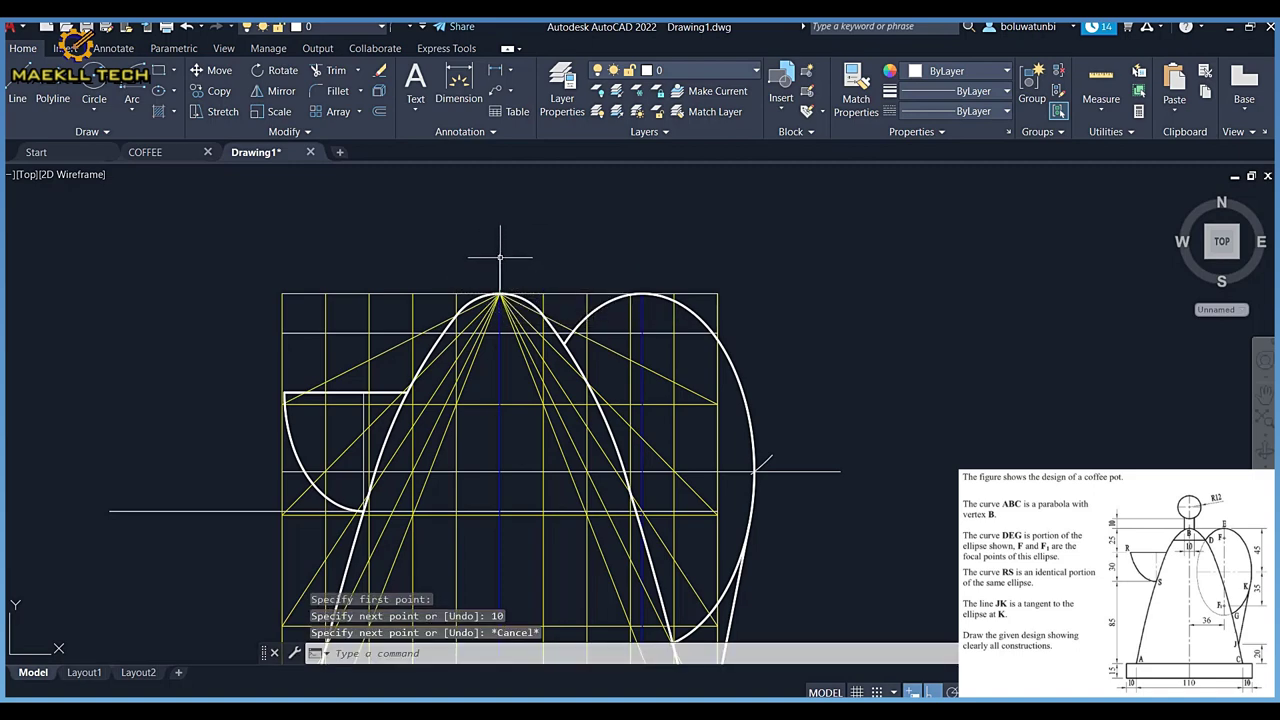
# Offset the vertical line above the vertex by 5 units to both sides and erase the original line
pyautogui.click(378, 111)
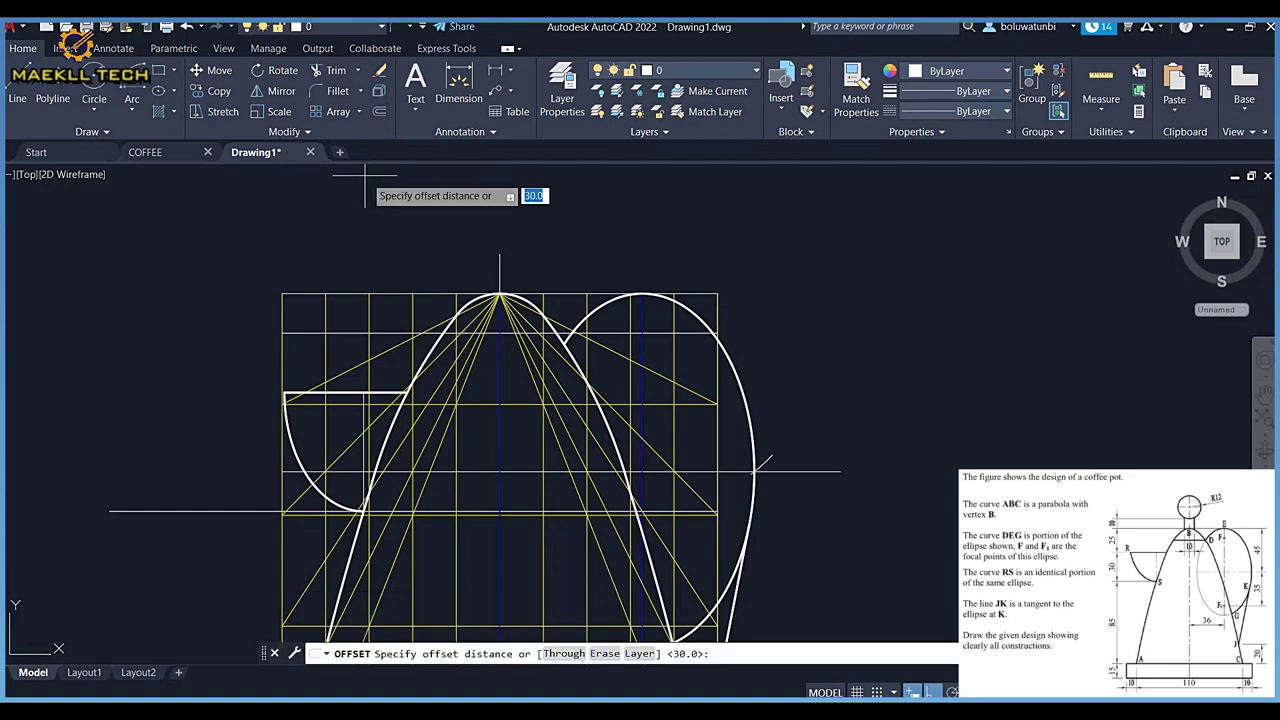
pyautogui.write('10')
pyautogui.press('BackSpace')
pyautogui.press('BackSpace')
pyautogui.write('5')
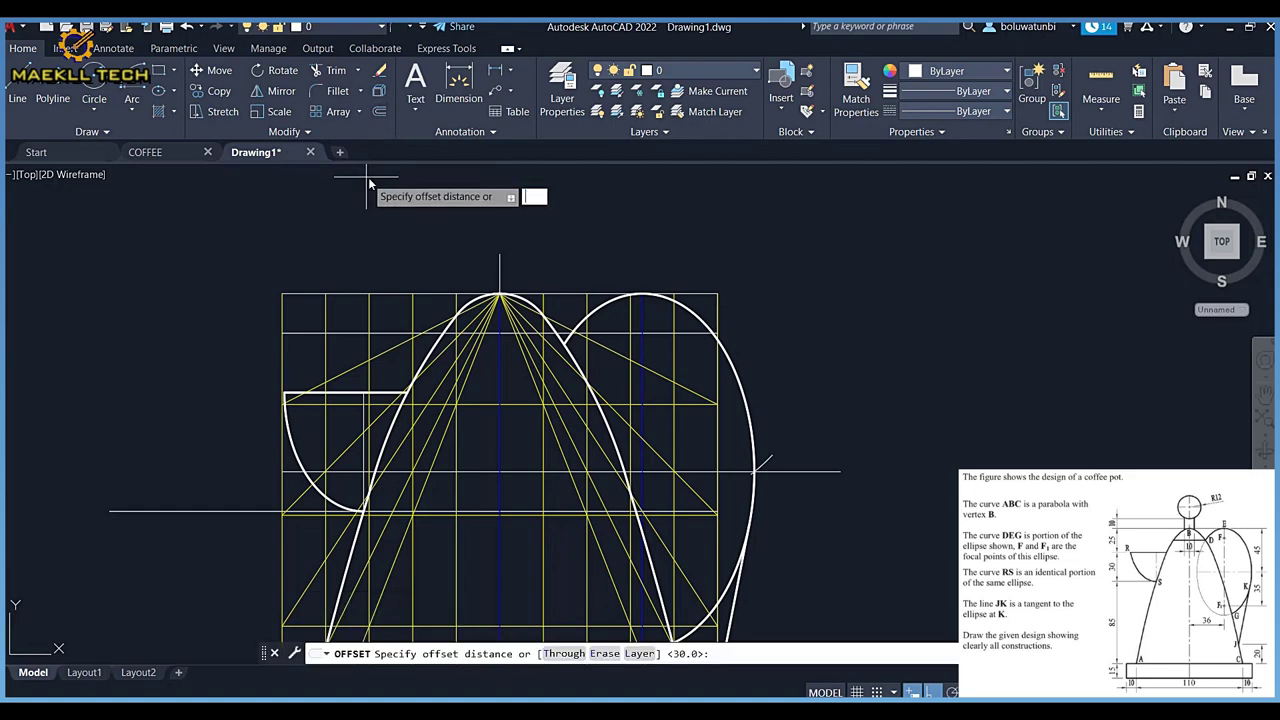
pyautogui.press('Return')
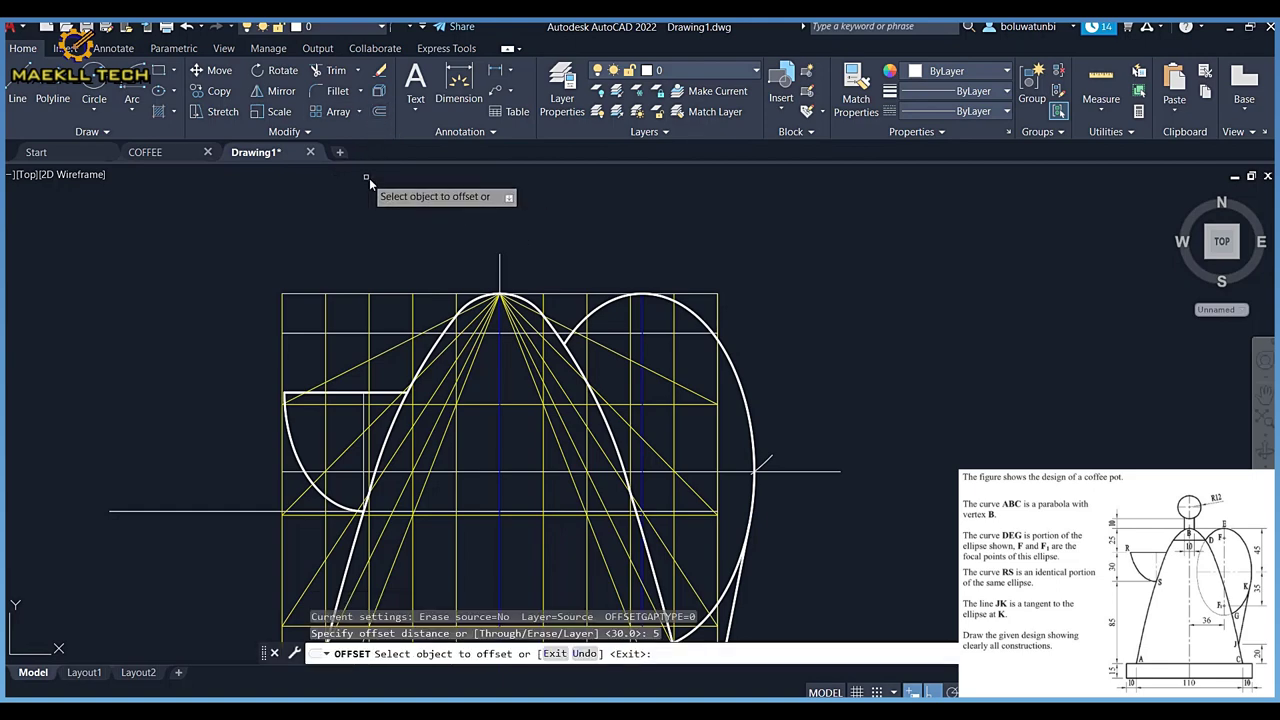
pyautogui.click(500, 268)
pyautogui.click(505, 269)
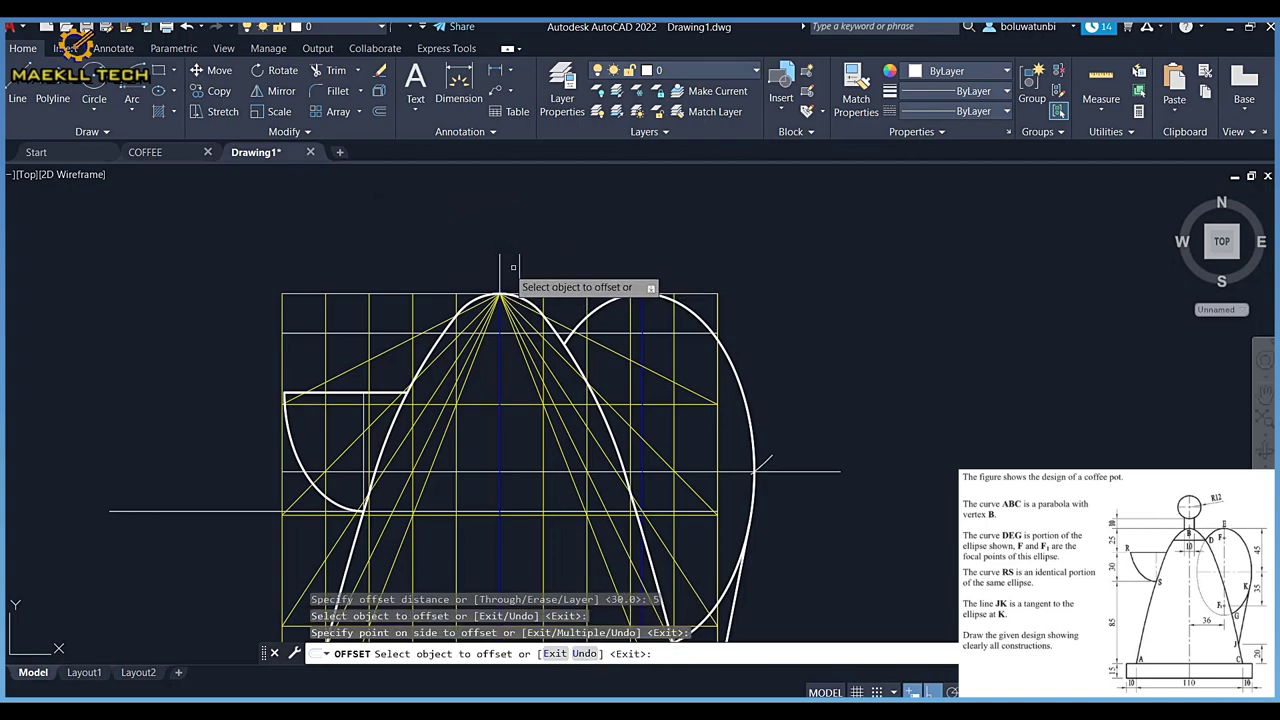
pyautogui.click(500, 272)
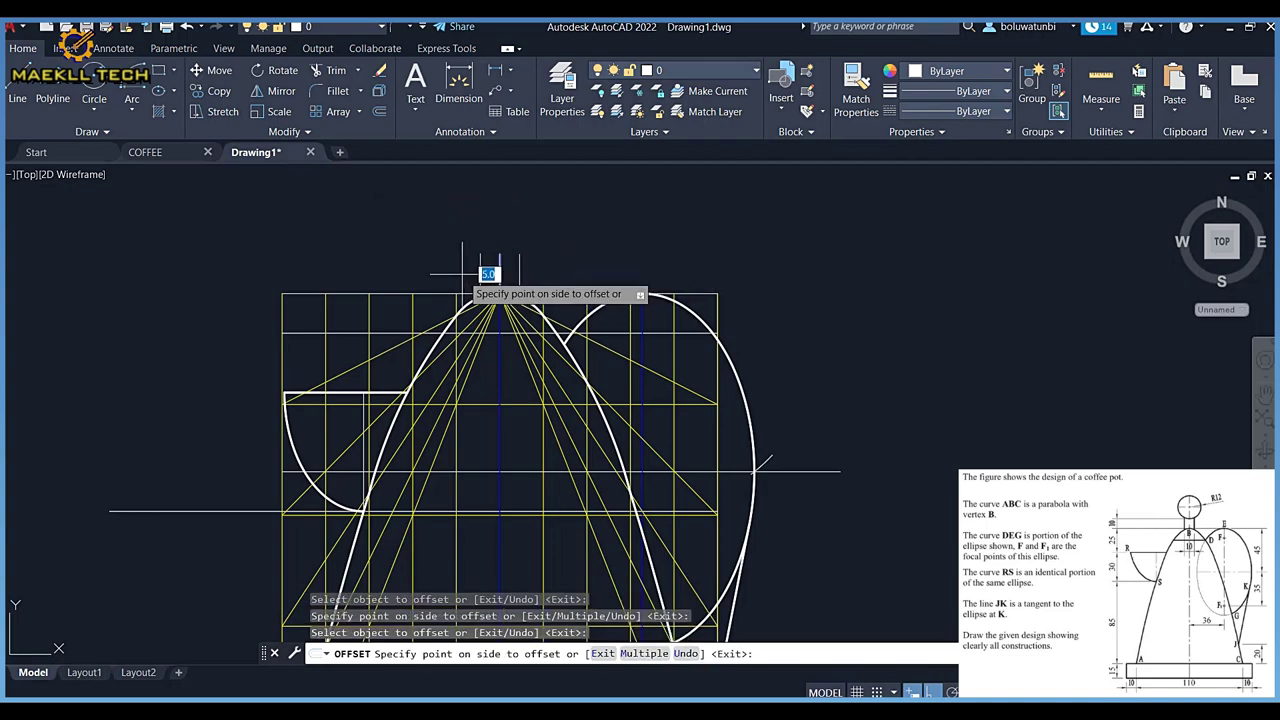
pyautogui.click(459, 273)
pyautogui.press('Escape')
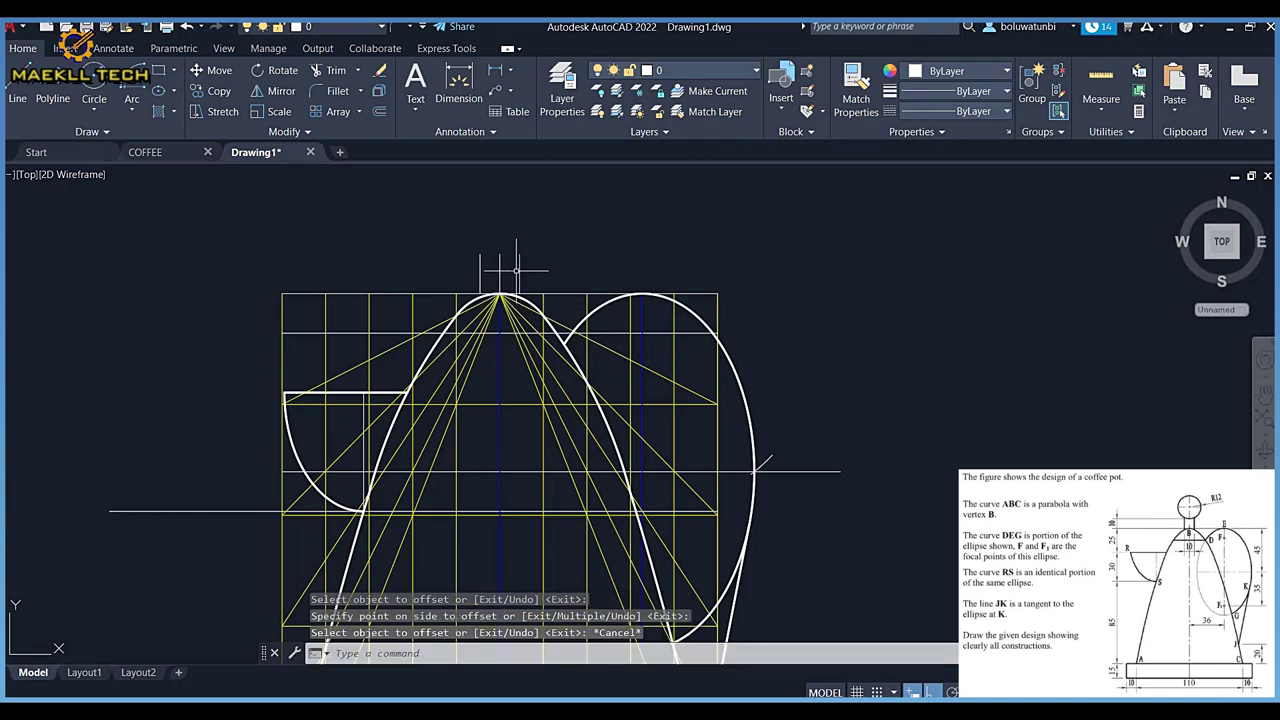
pyautogui.click(500, 268)
pyautogui.press('Delete')
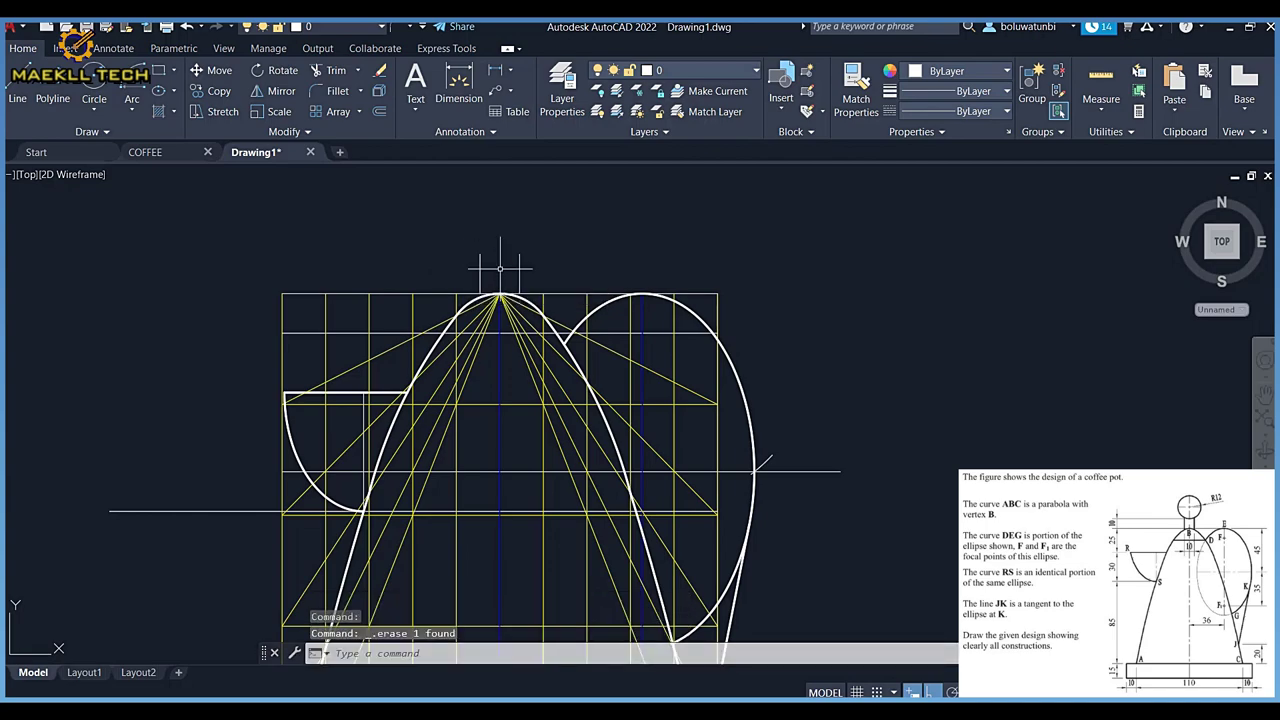
# Draw a vertical centre line 22 units long upward from the parabola's vertex
pyautogui.write('l')
pyautogui.press('Return')
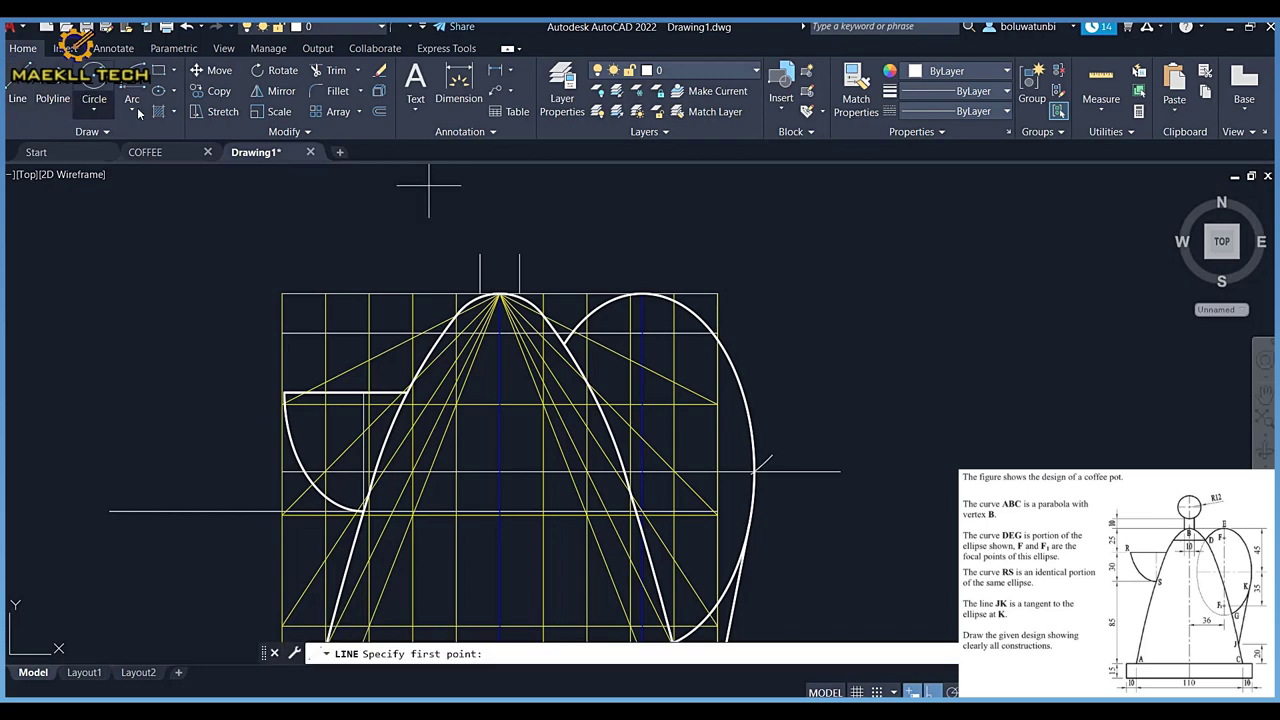
pyautogui.click(499, 296)
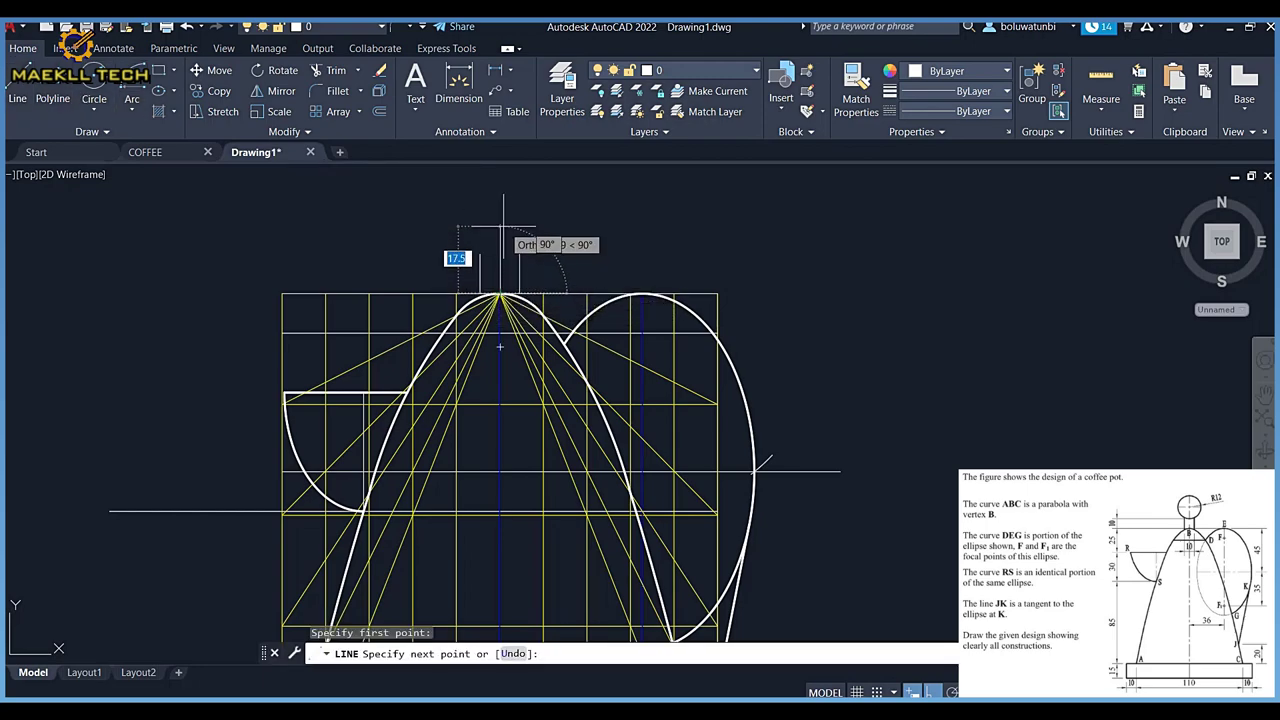
pyautogui.write('22')
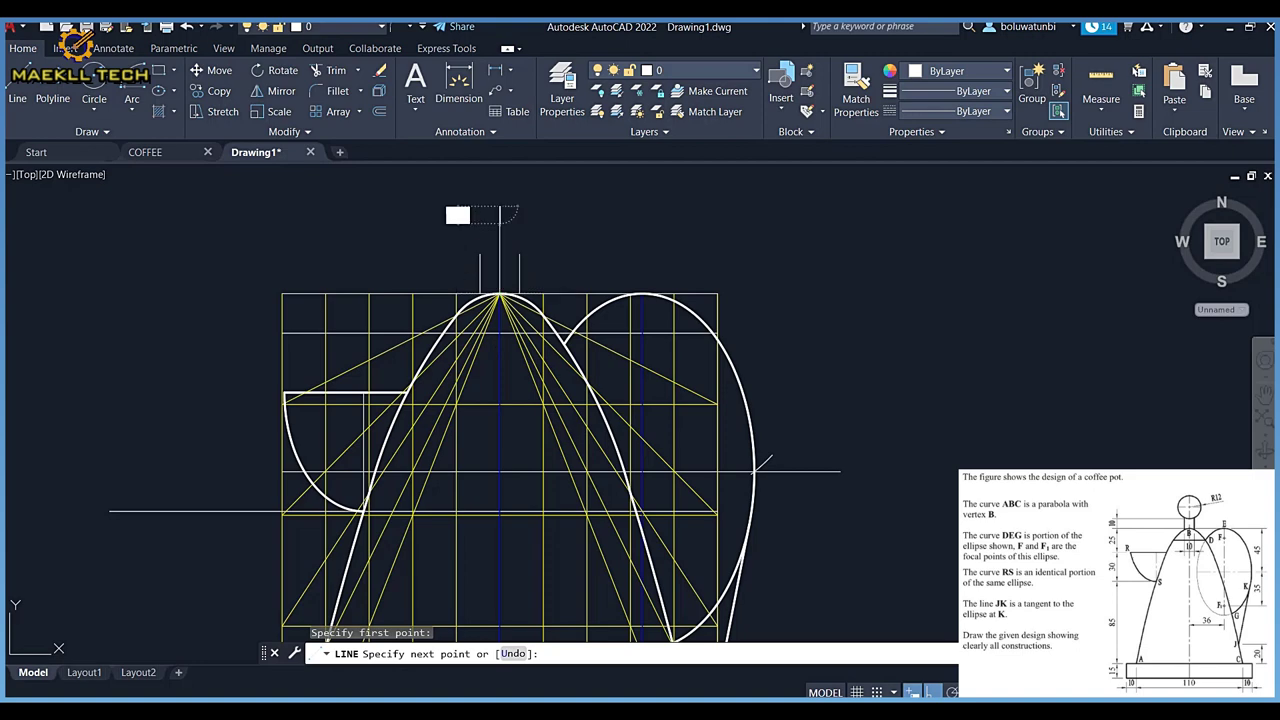
pyautogui.press('Return')
pyautogui.press('Escape')
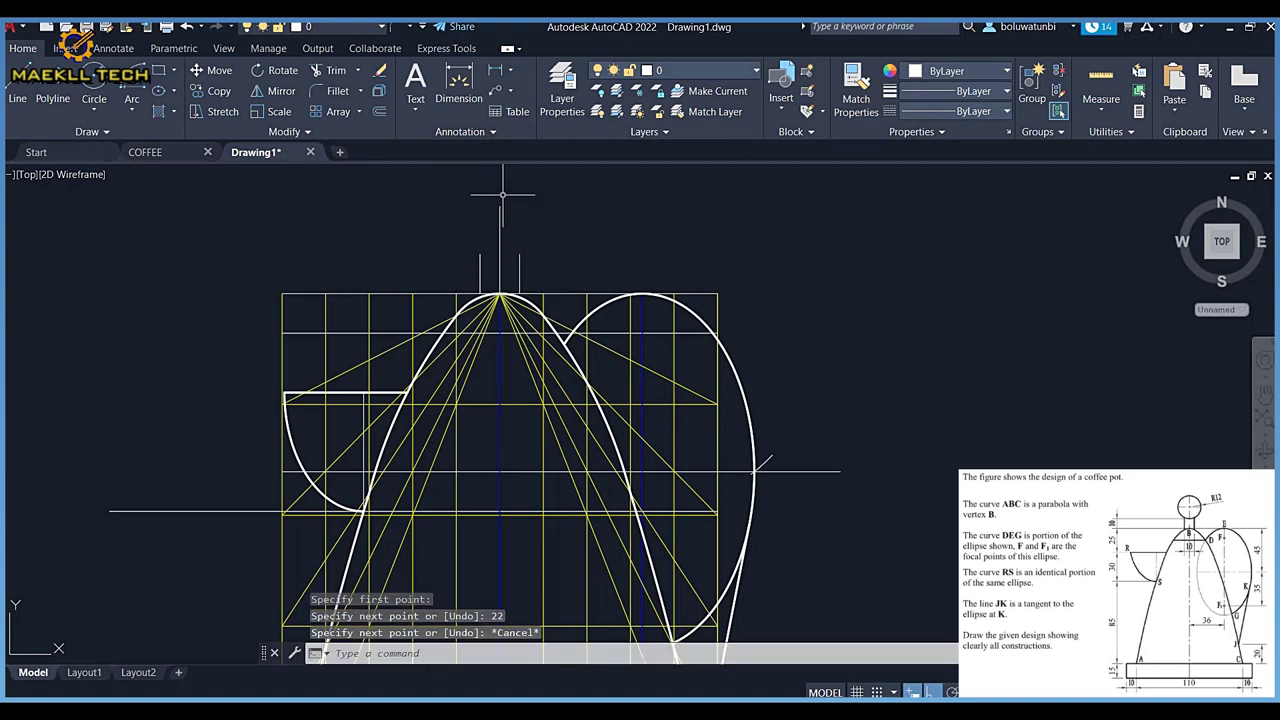
# Draw a circle of radius 12 centred on the upper end of the vertical centre line
pyautogui.click(94, 108)
pyautogui.click(120, 138)
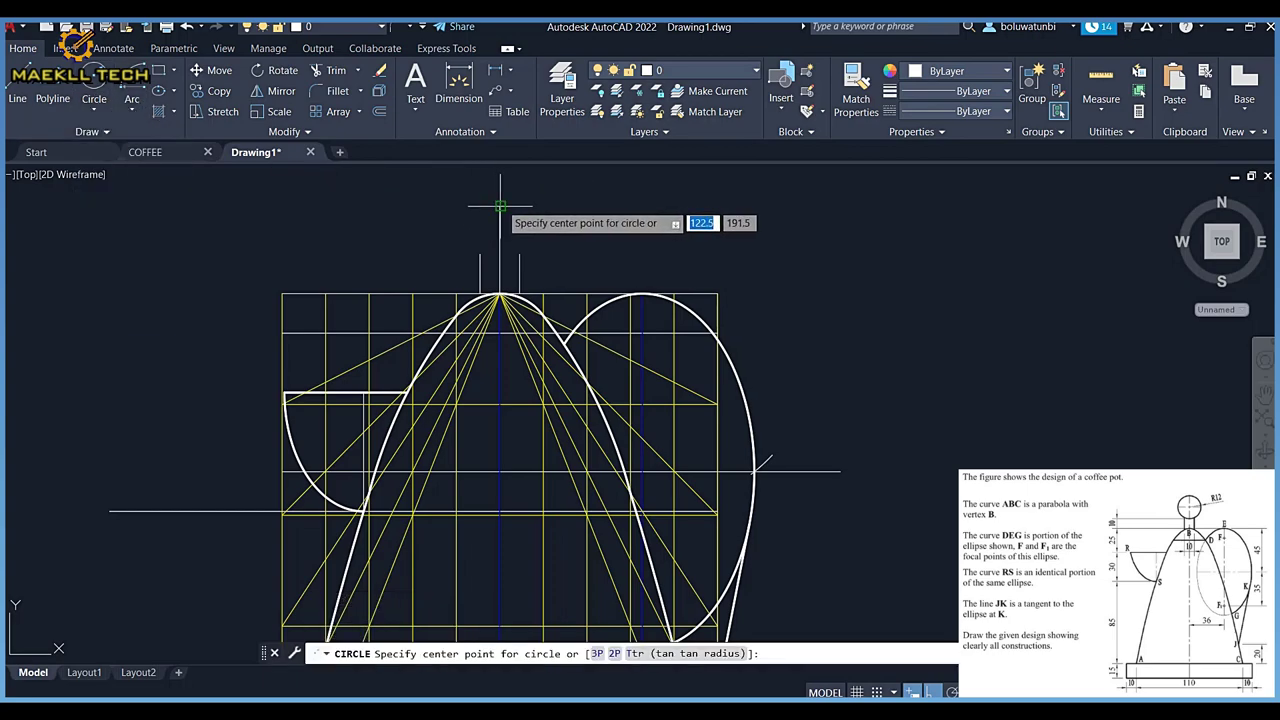
pyautogui.click(500, 206)
pyautogui.write('12')
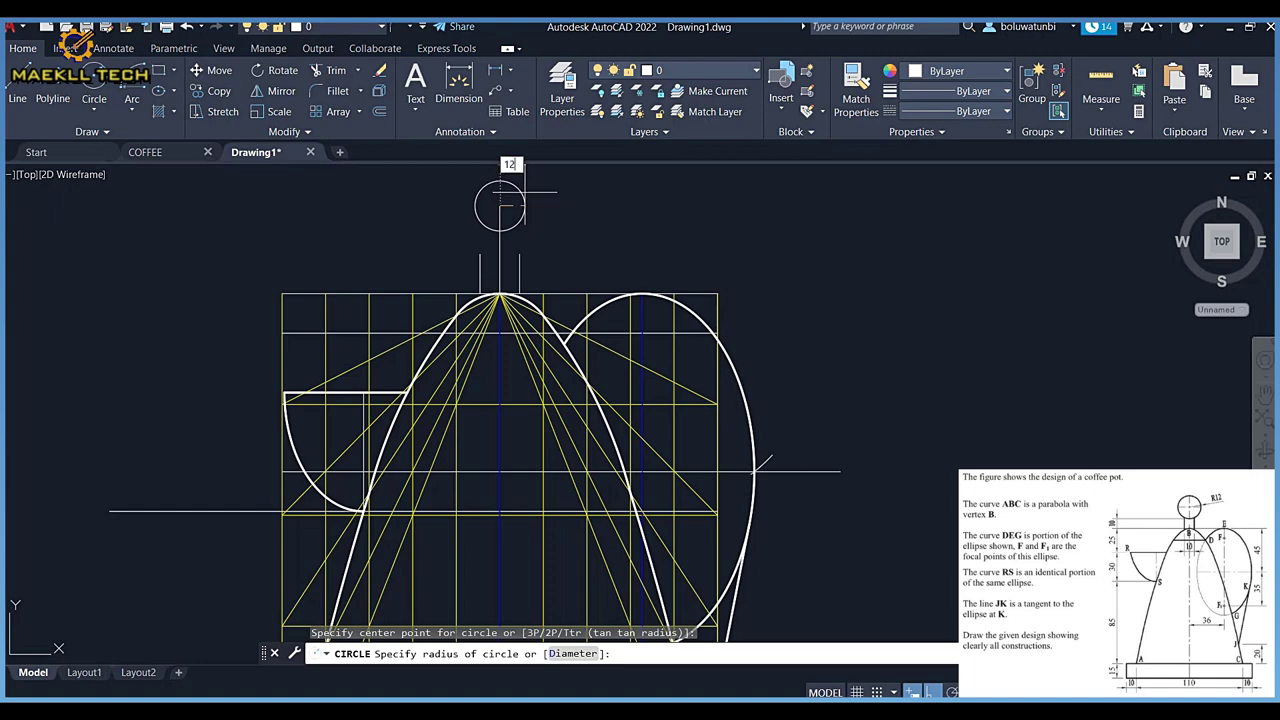
pyautogui.press('Return')
pyautogui.press('Escape')
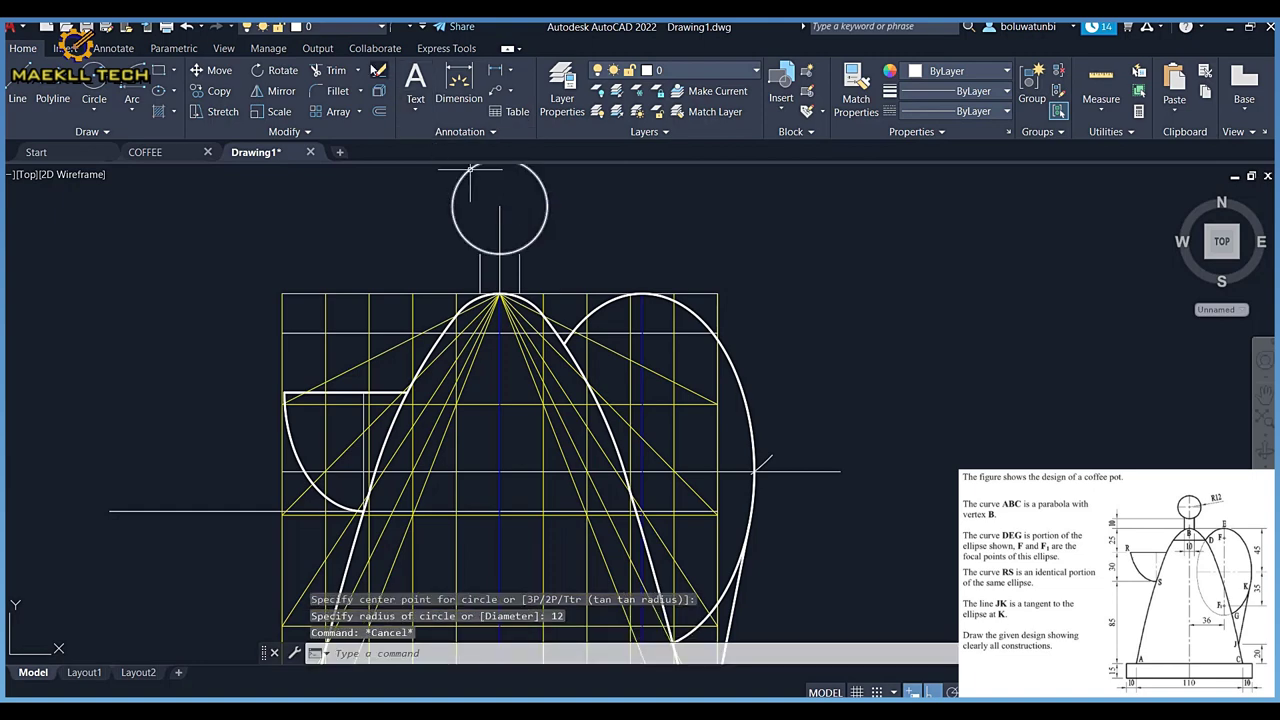
# Extend the two neck lines up to the knob circle and down to the parabola
pyautogui.click(362, 70)
pyautogui.click(335, 122)
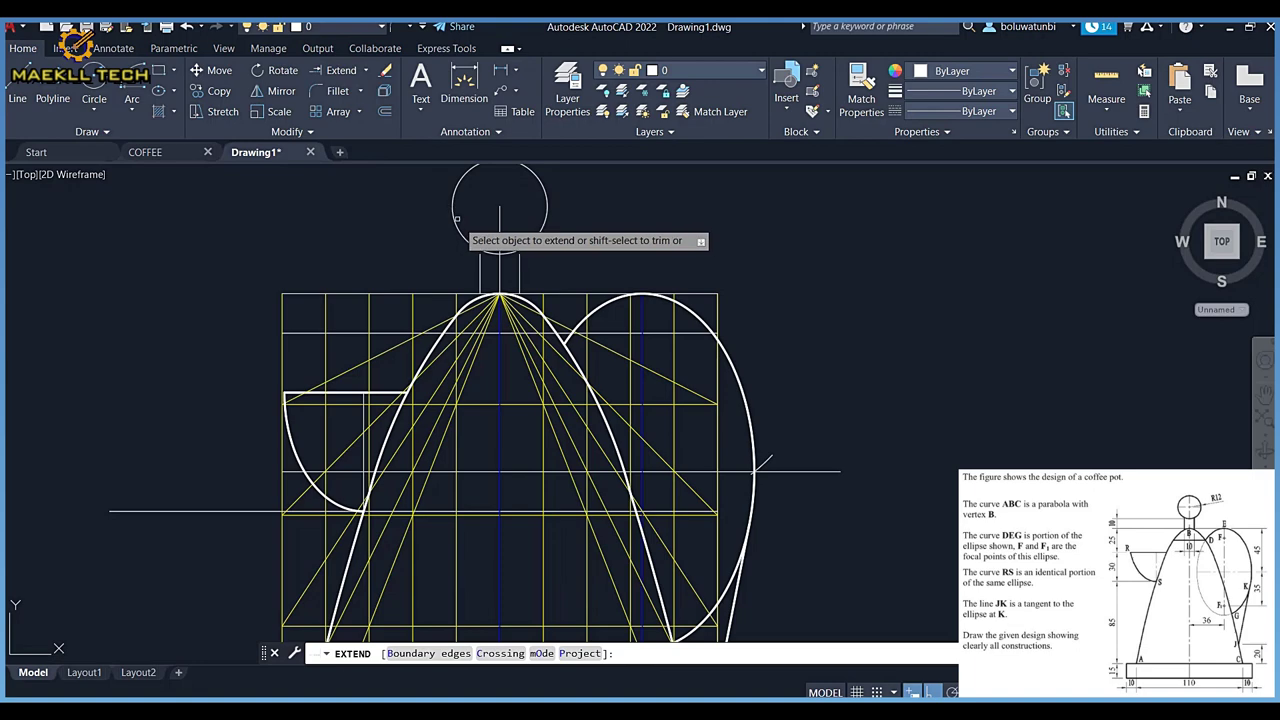
pyautogui.click(480, 272)
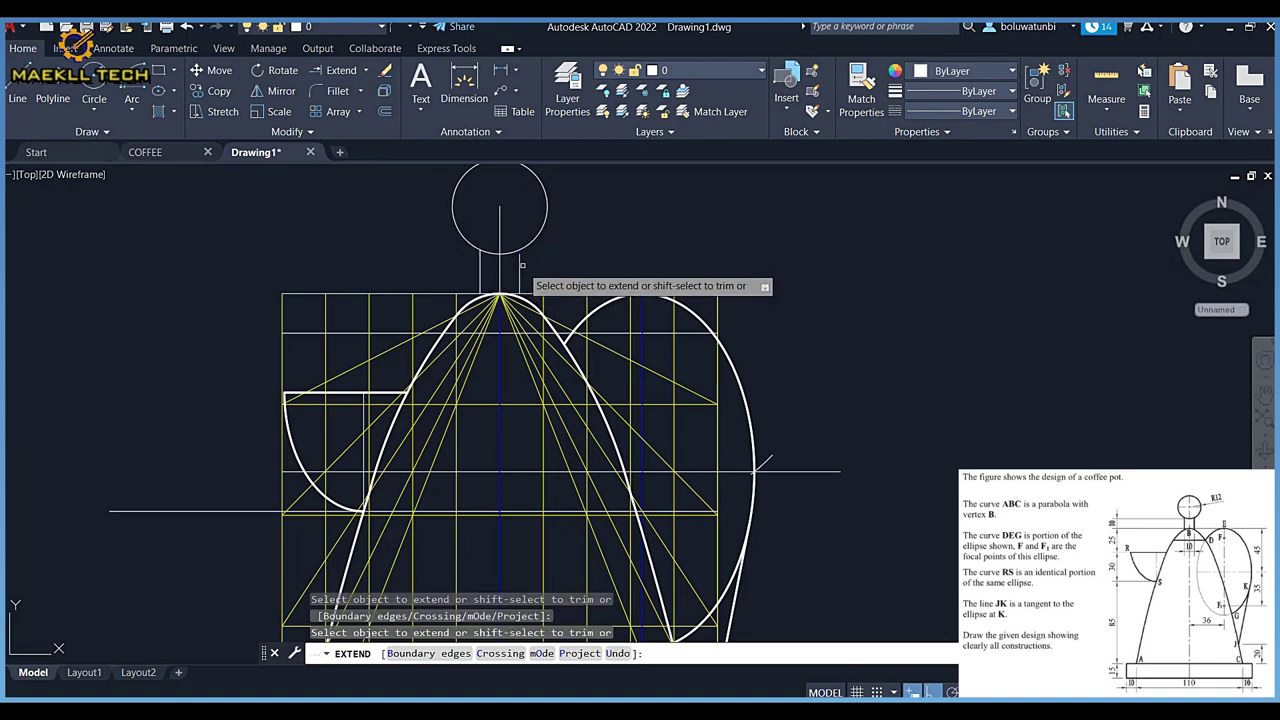
pyautogui.scroll(4, 520, 266)
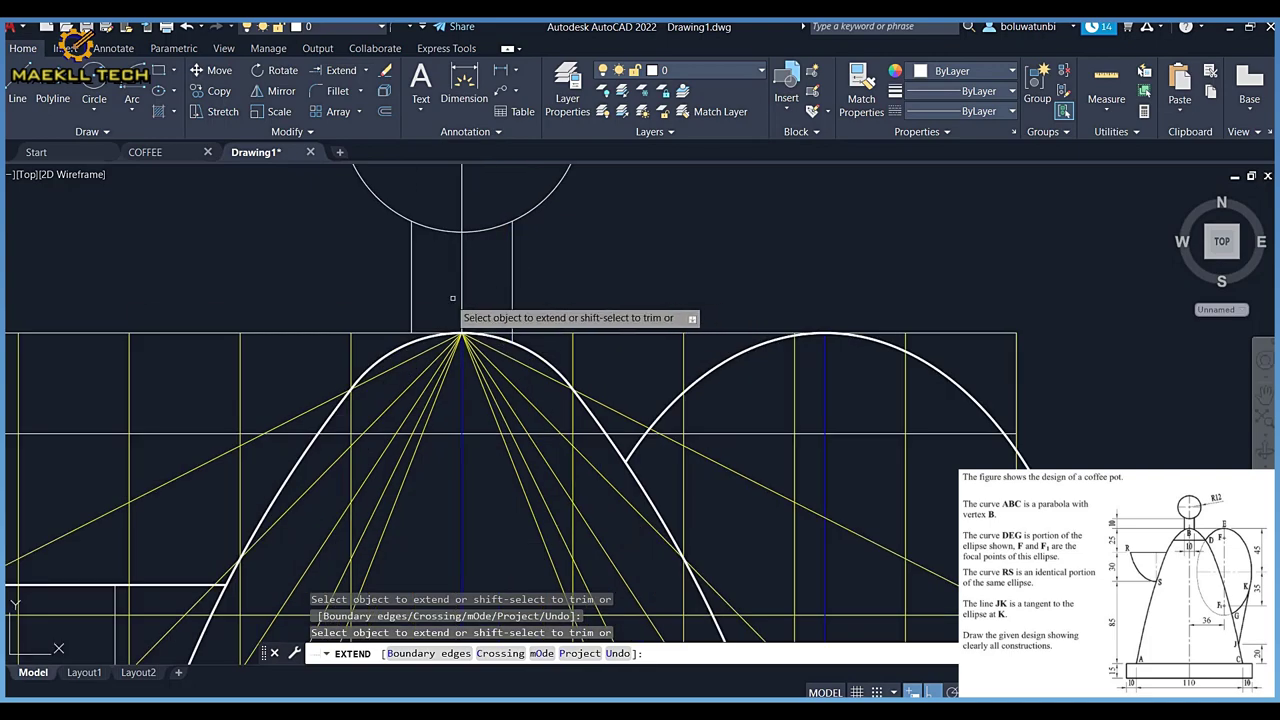
pyautogui.press('Escape')
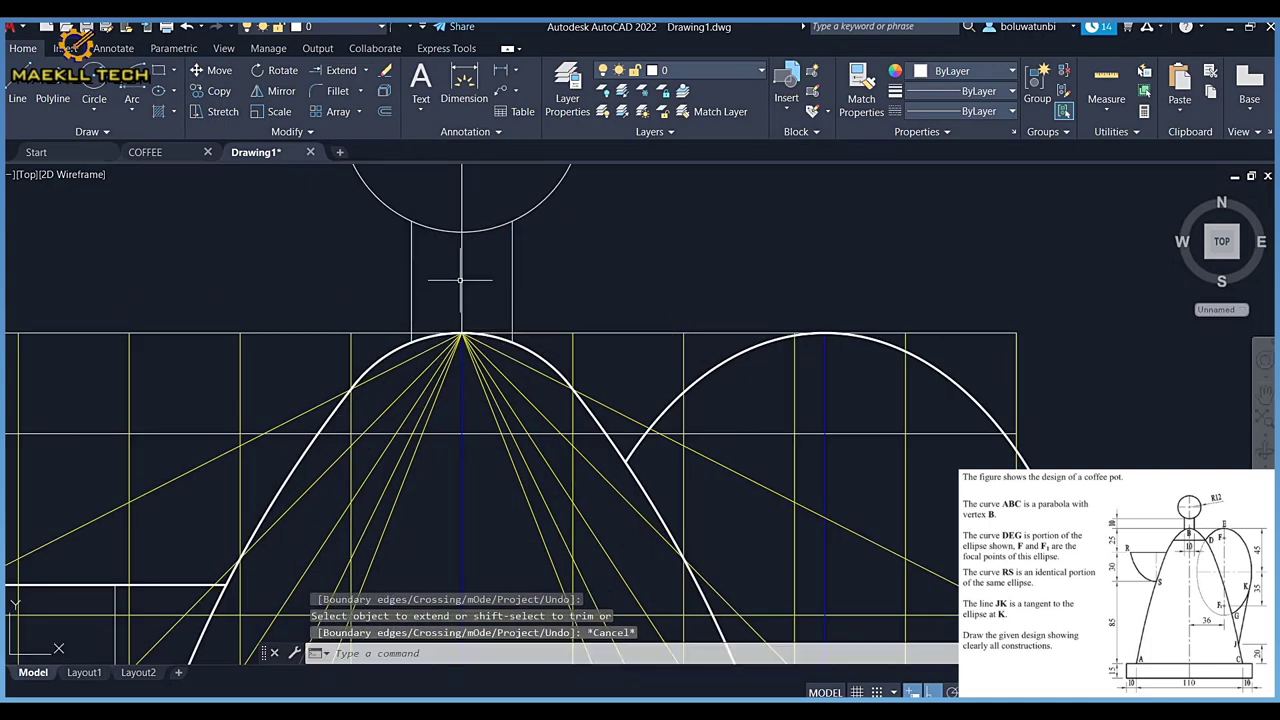
# Match the knob circle and both neck lines to the thick line properties of the ellipse curve DEG
pyautogui.click(861, 84)
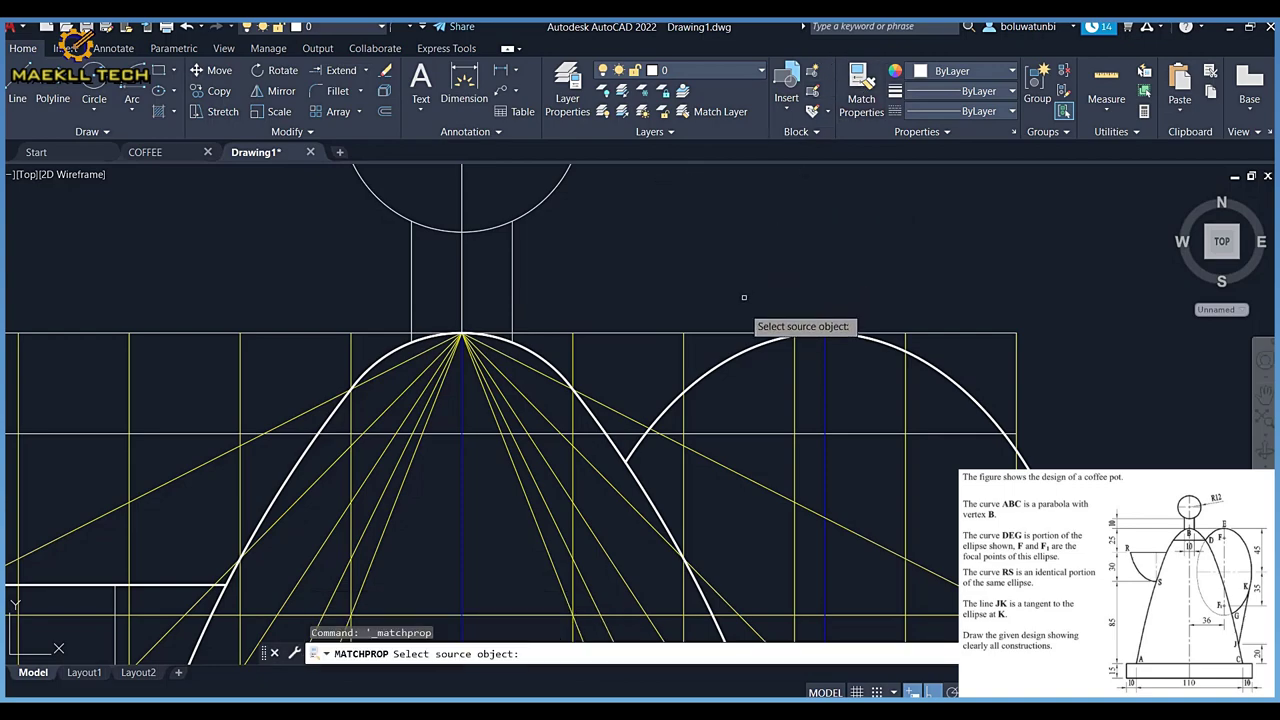
pyautogui.click(737, 356)
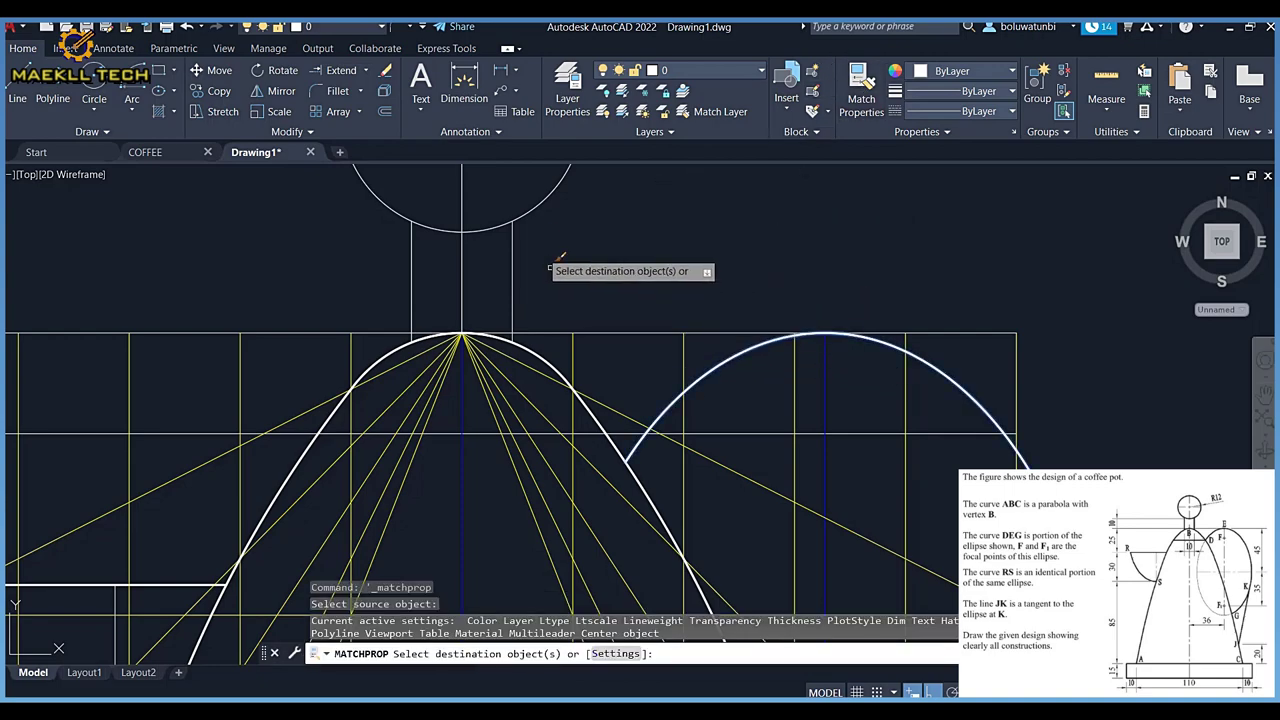
pyautogui.click(550, 196)
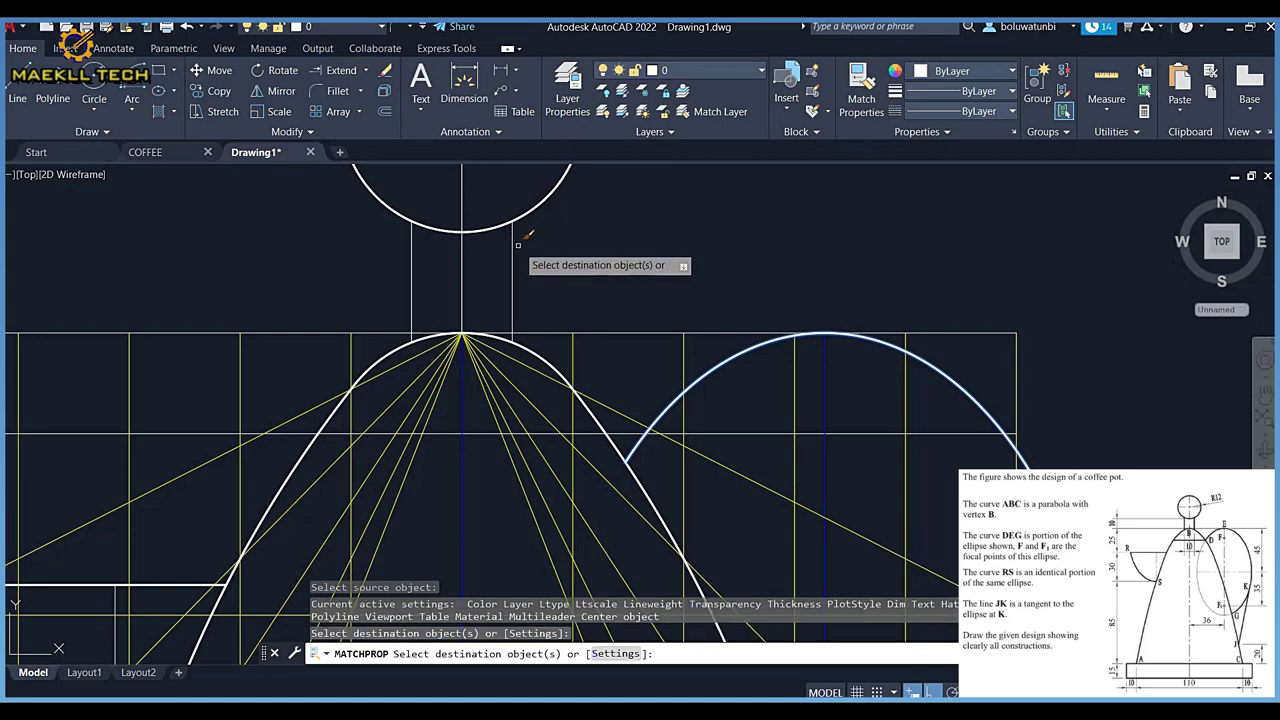
pyautogui.click(513, 250)
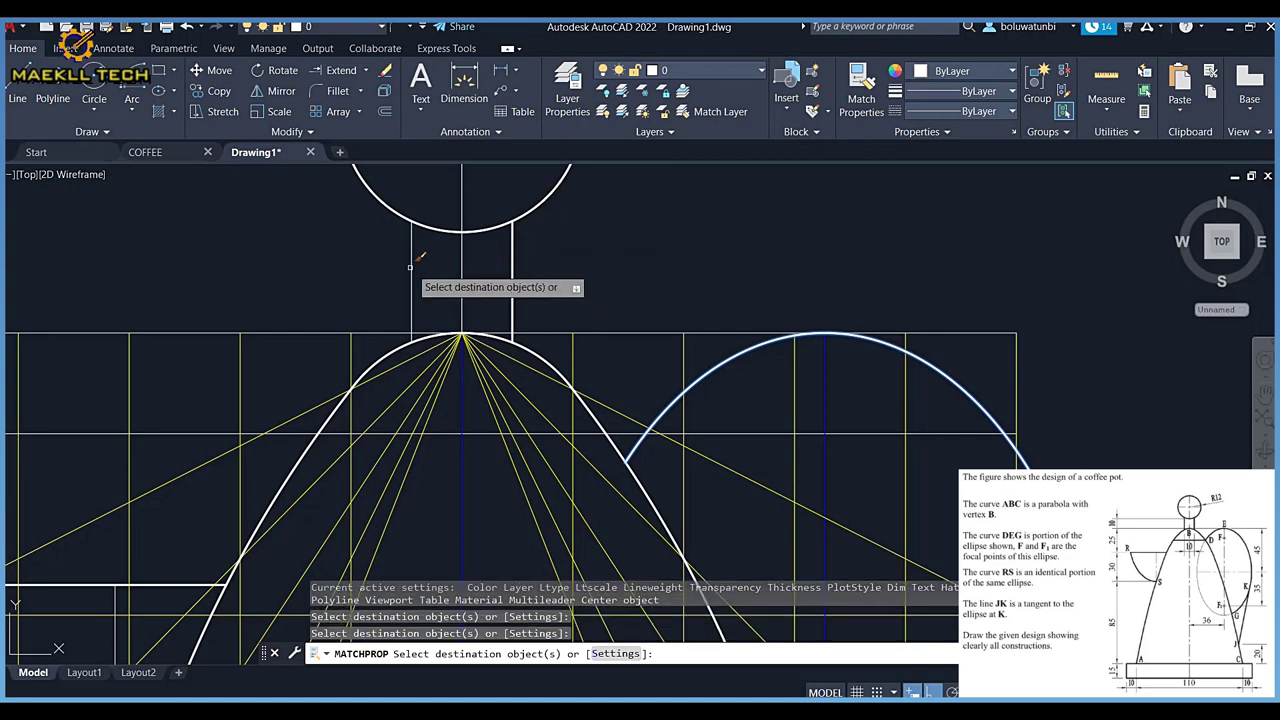
pyautogui.press('Escape')
# Draw the base's left extension from its lower-left corner: 10 units left, 15 units up, and back to the parabola's end A
pyautogui.scroll(-5, 413, 272)
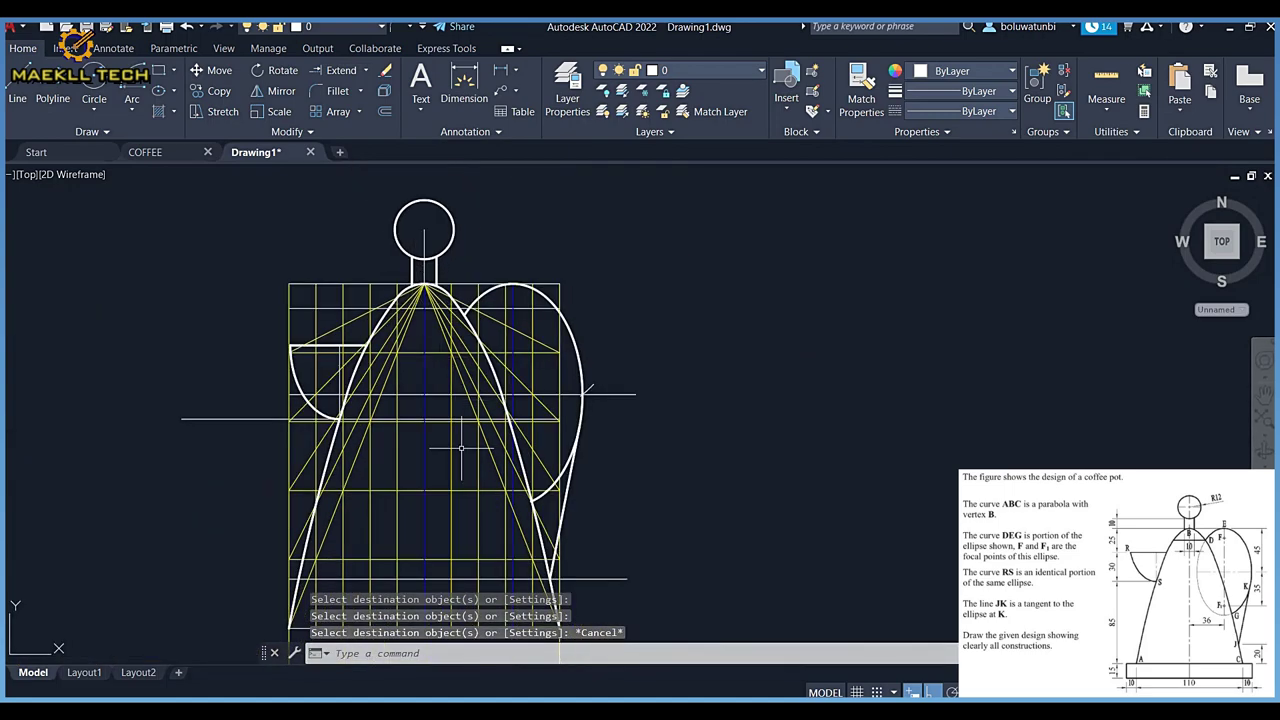
pyautogui.moveTo(461, 448); pyautogui.dragTo(514, 266, button='middle')
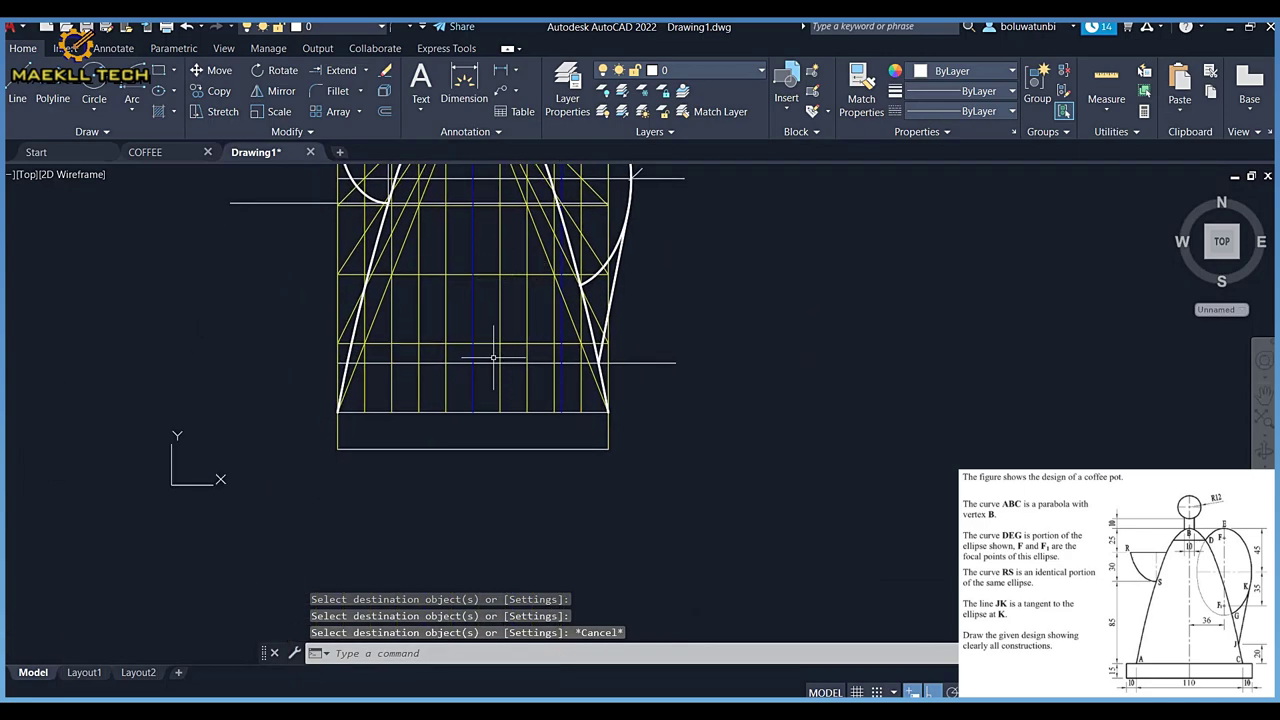
pyautogui.click(20, 90)
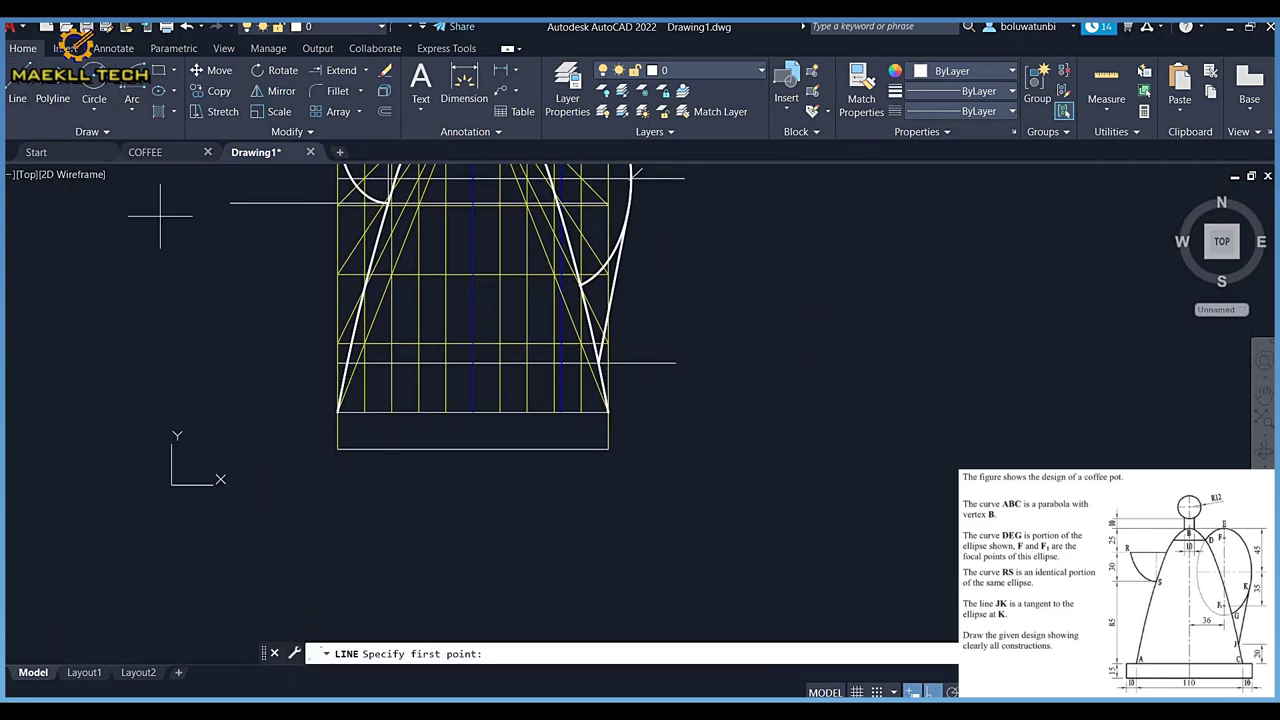
pyautogui.click(338, 448)
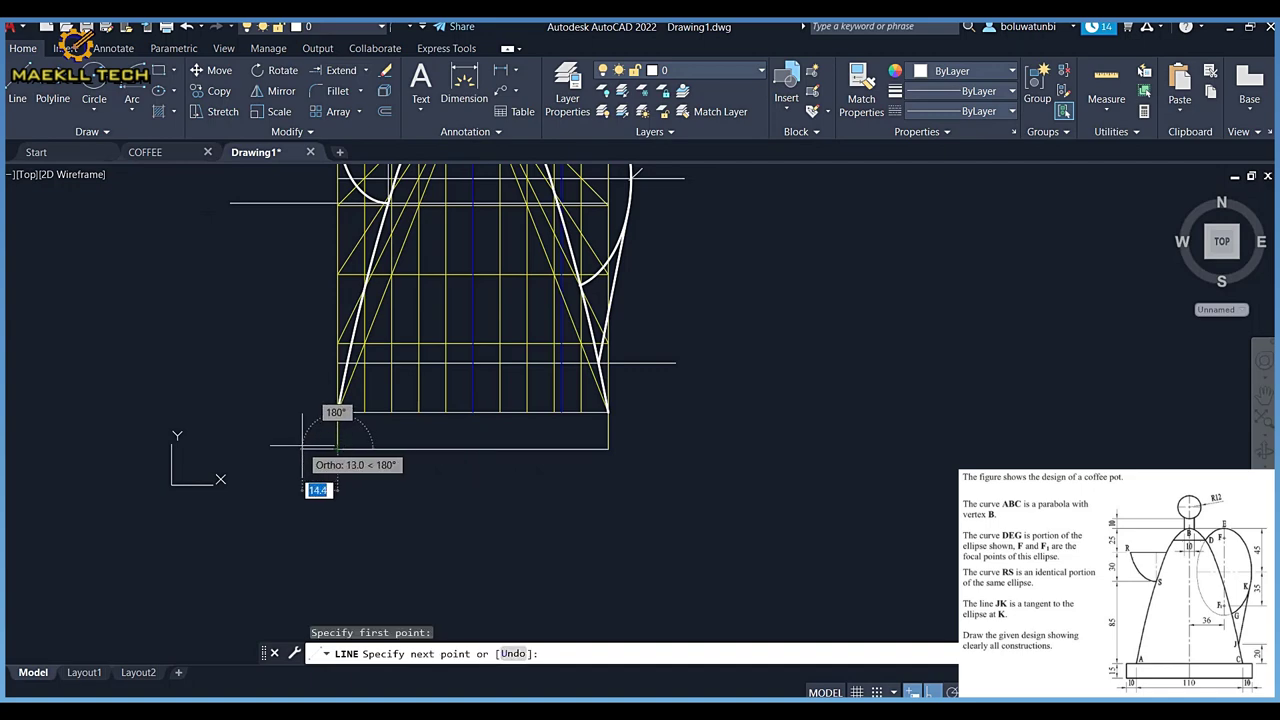
pyautogui.write('10')
pyautogui.press('Return')
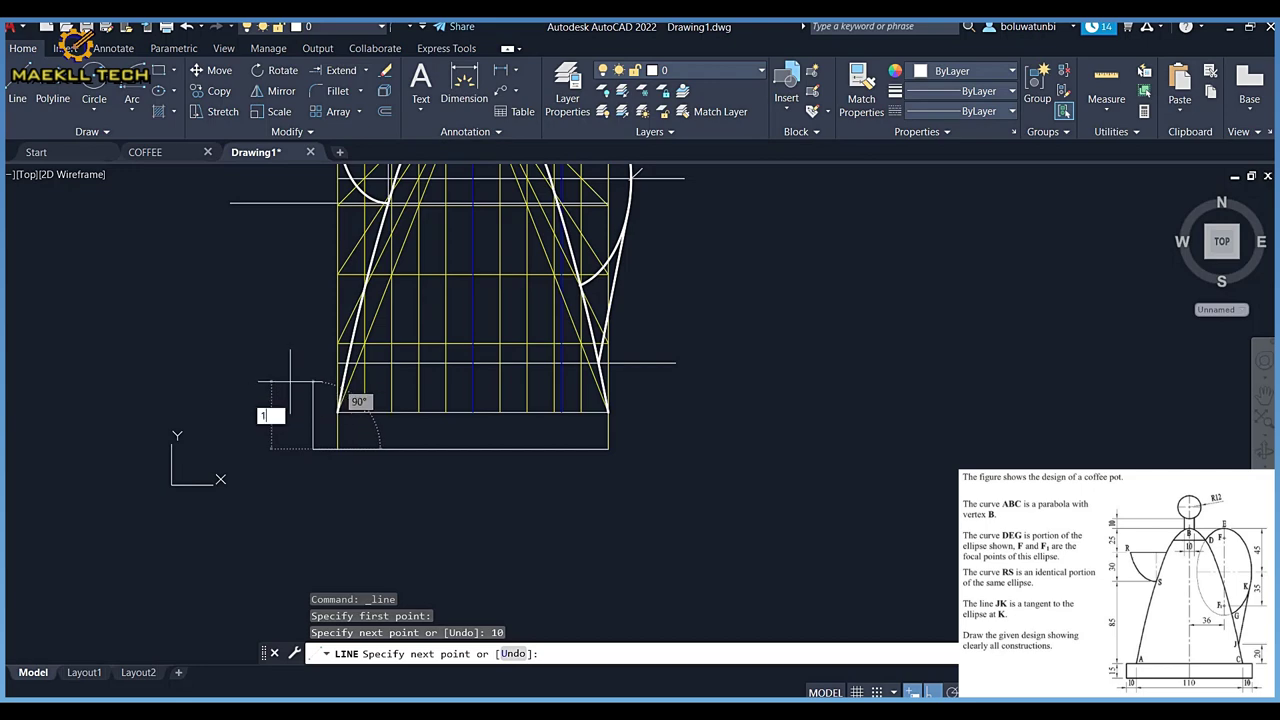
pyautogui.write('15')
pyautogui.press('Return')
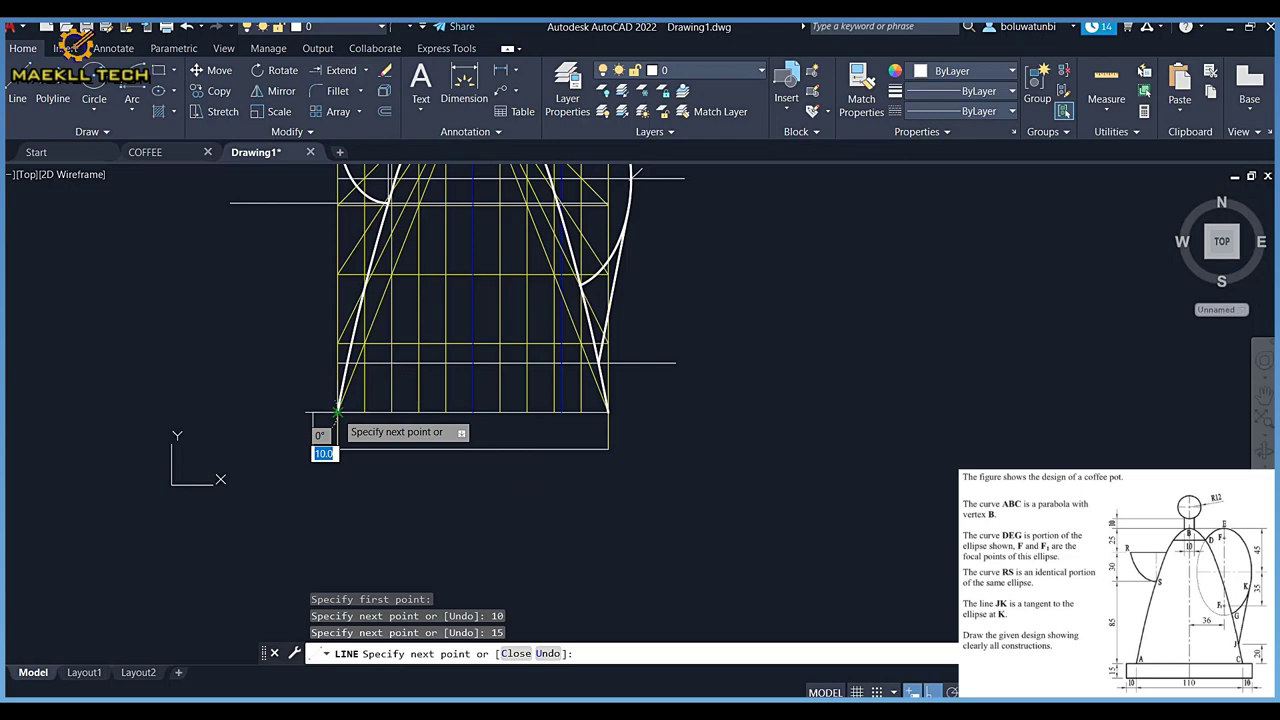
pyautogui.press('Escape')
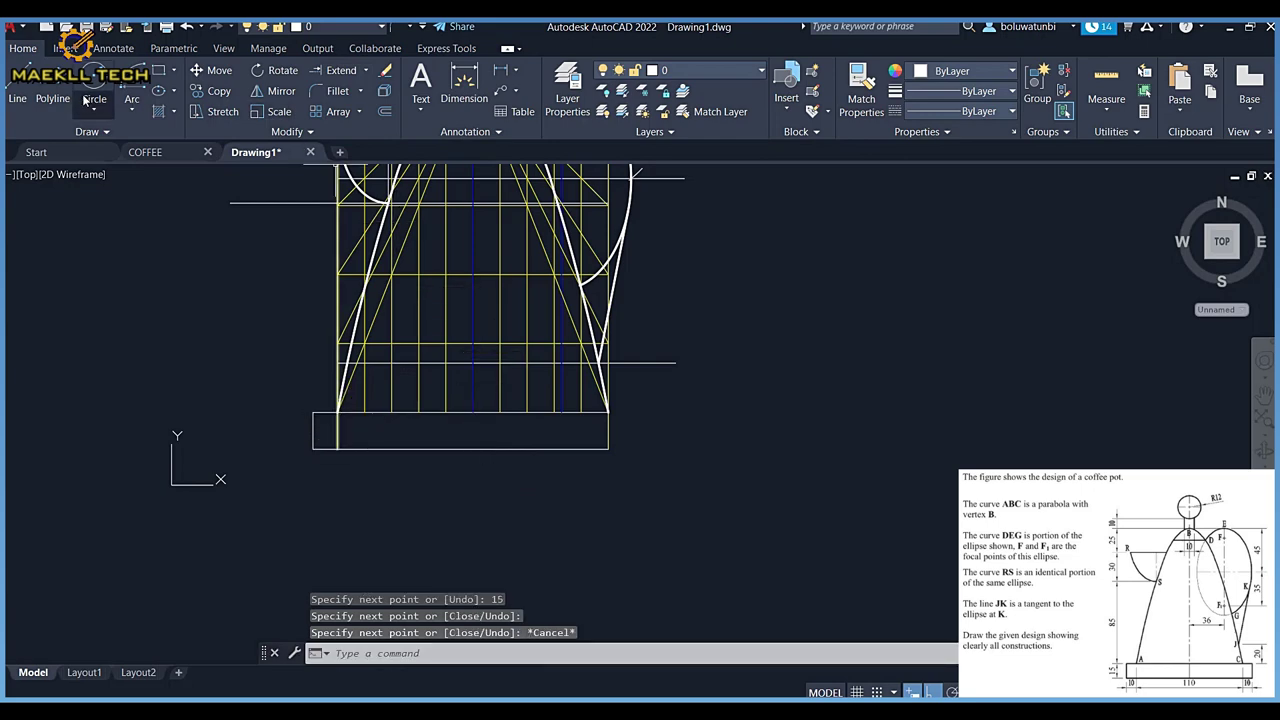
# Draw the base's right extension from its lower-right corner: 10 units right, 15 units up, and back to the parabola's end C
pyautogui.click(28, 86)
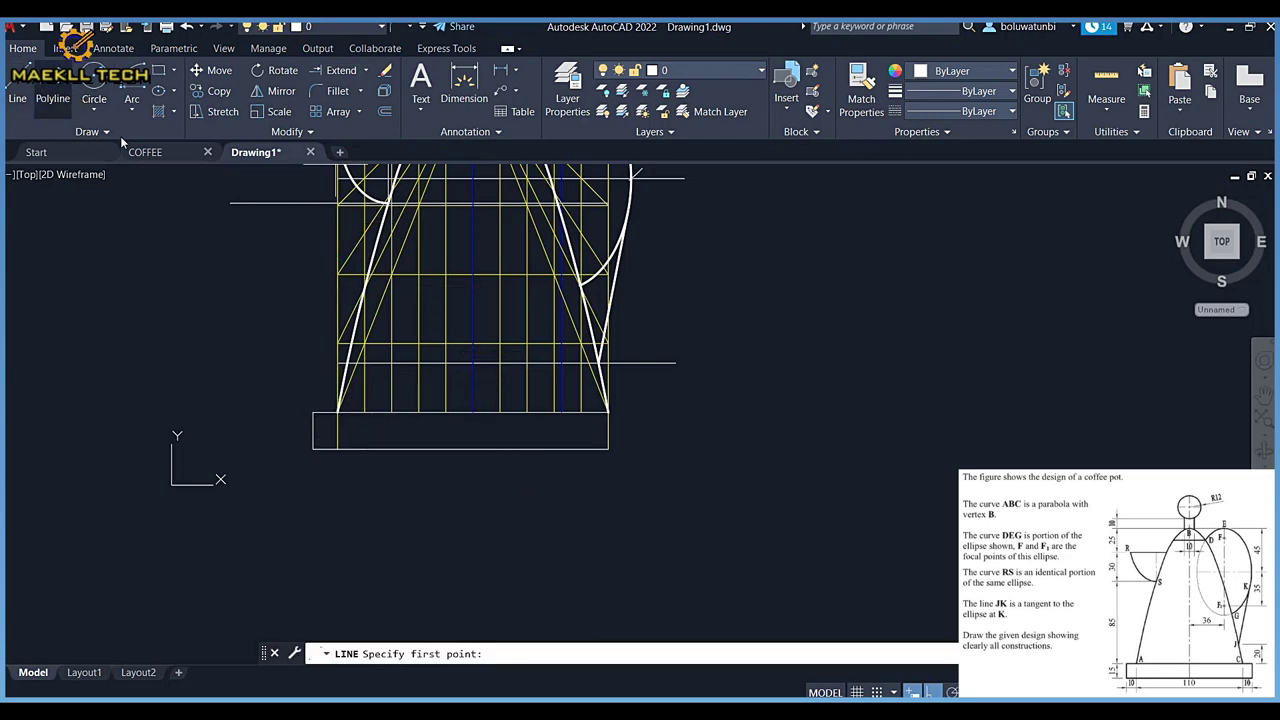
pyautogui.click(608, 449)
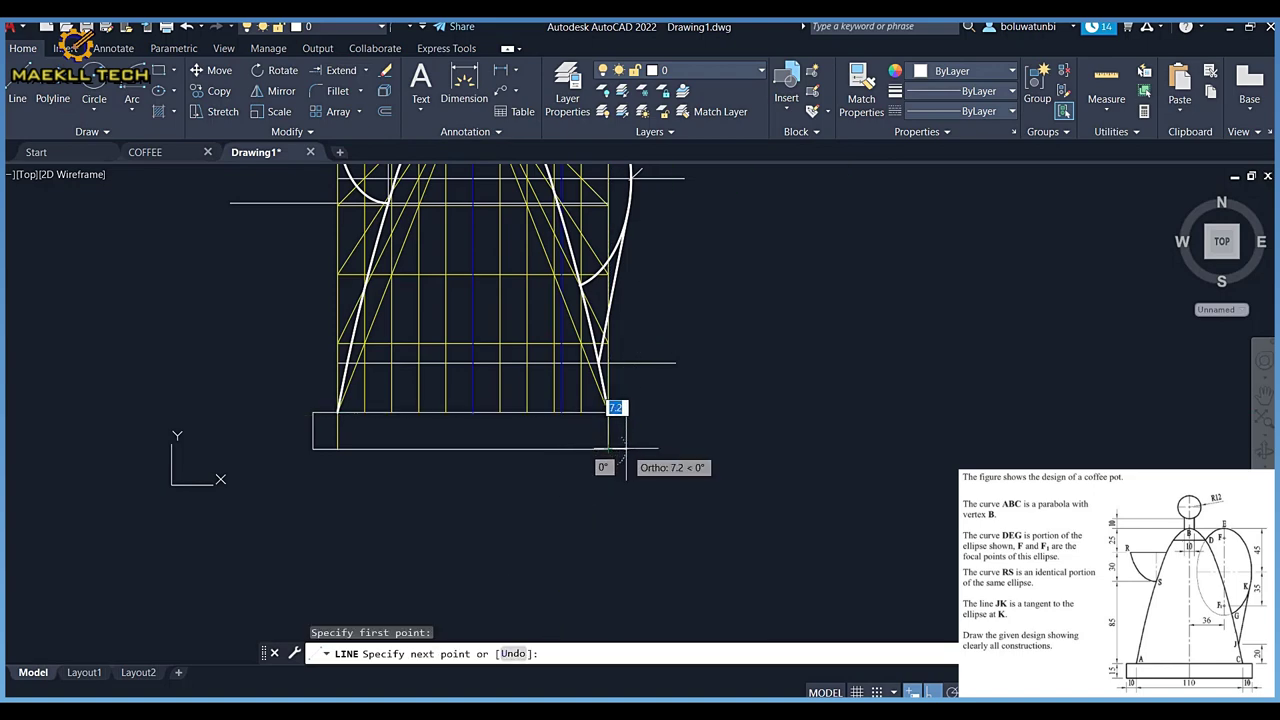
pyautogui.write('10')
pyautogui.press('Return')
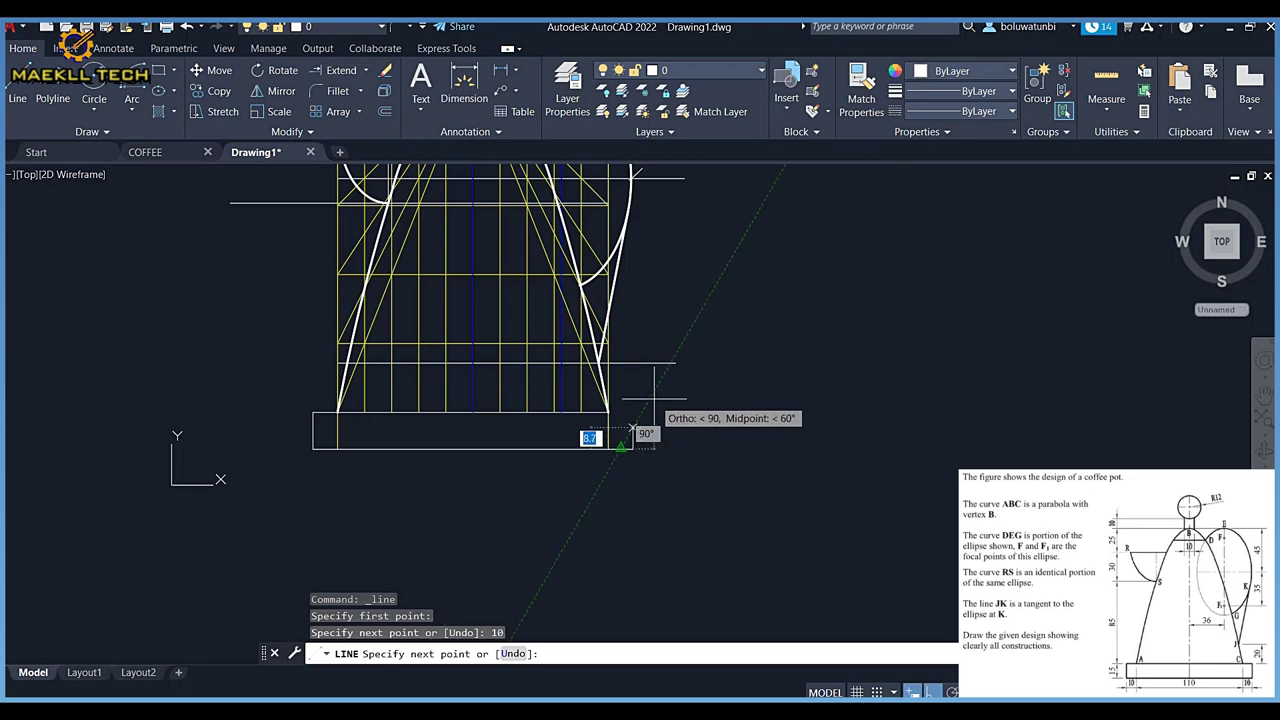
pyautogui.write('15')
pyautogui.press('Return')
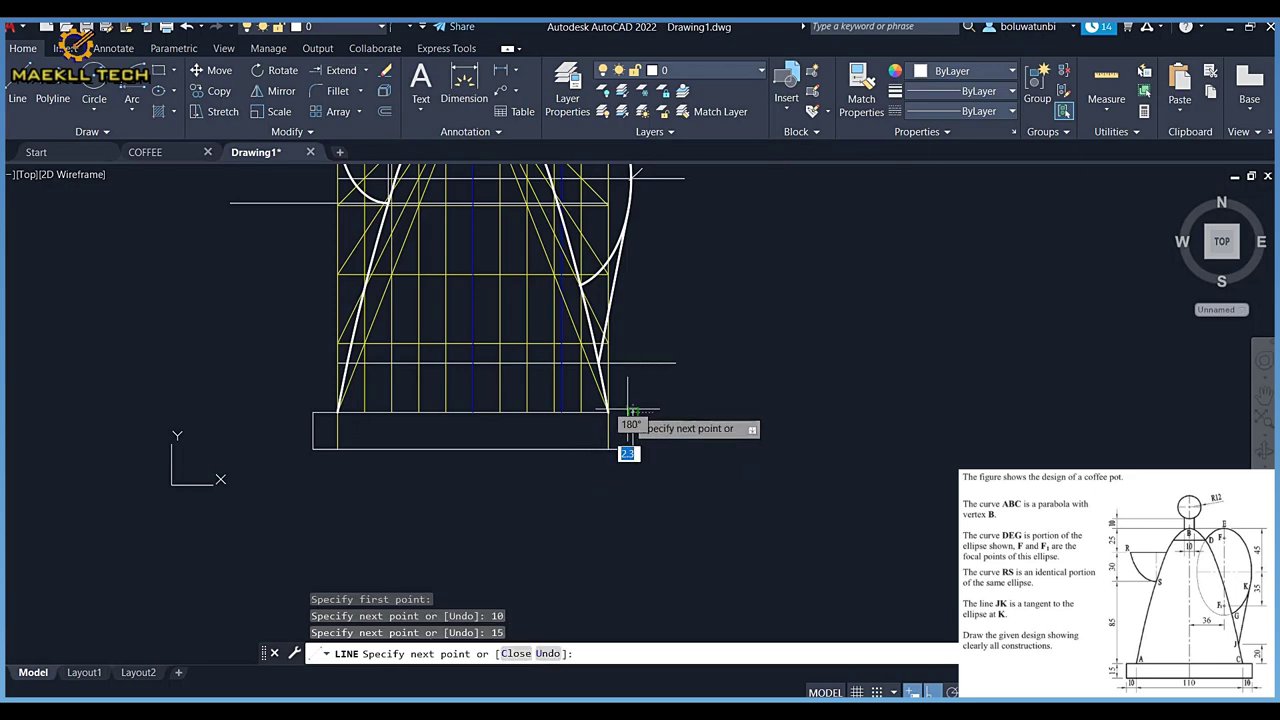
pyautogui.press('Escape')
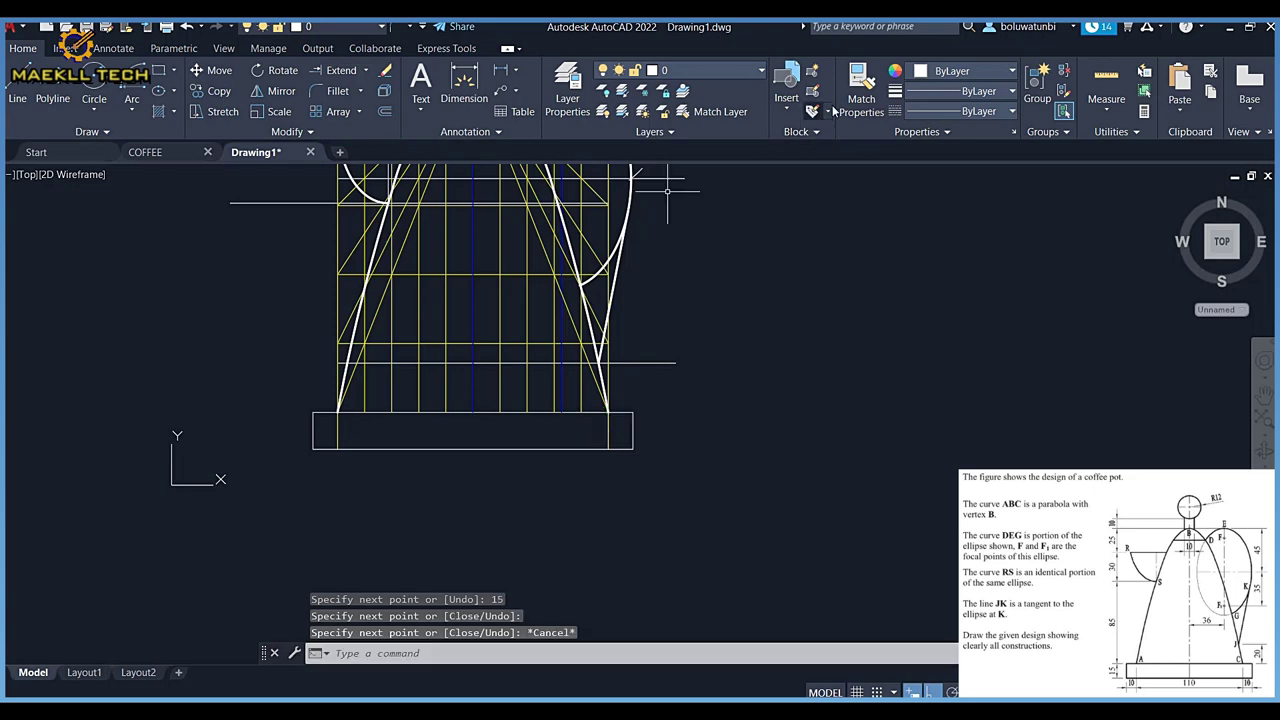
# Match all the base outline lines, including both end extensions, to the thick line properties of tangent JK
pyautogui.click(861, 90)
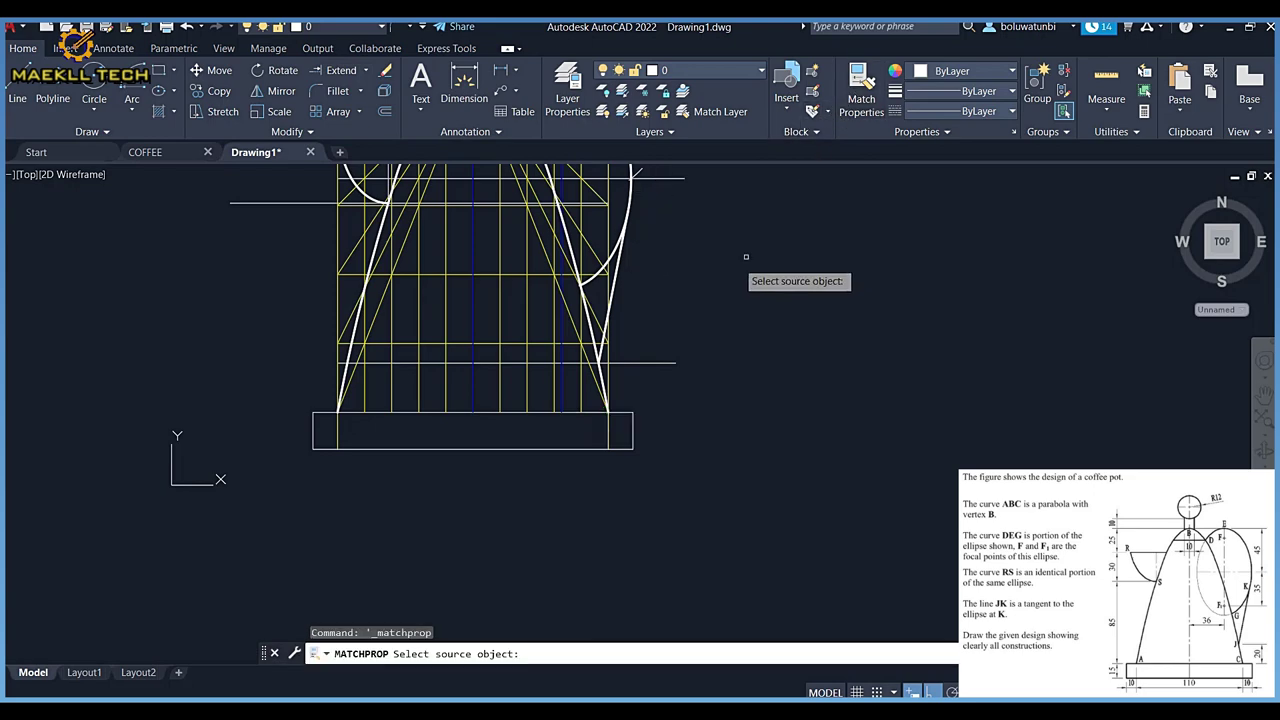
pyautogui.click(619, 263)
pyautogui.click(626, 410)
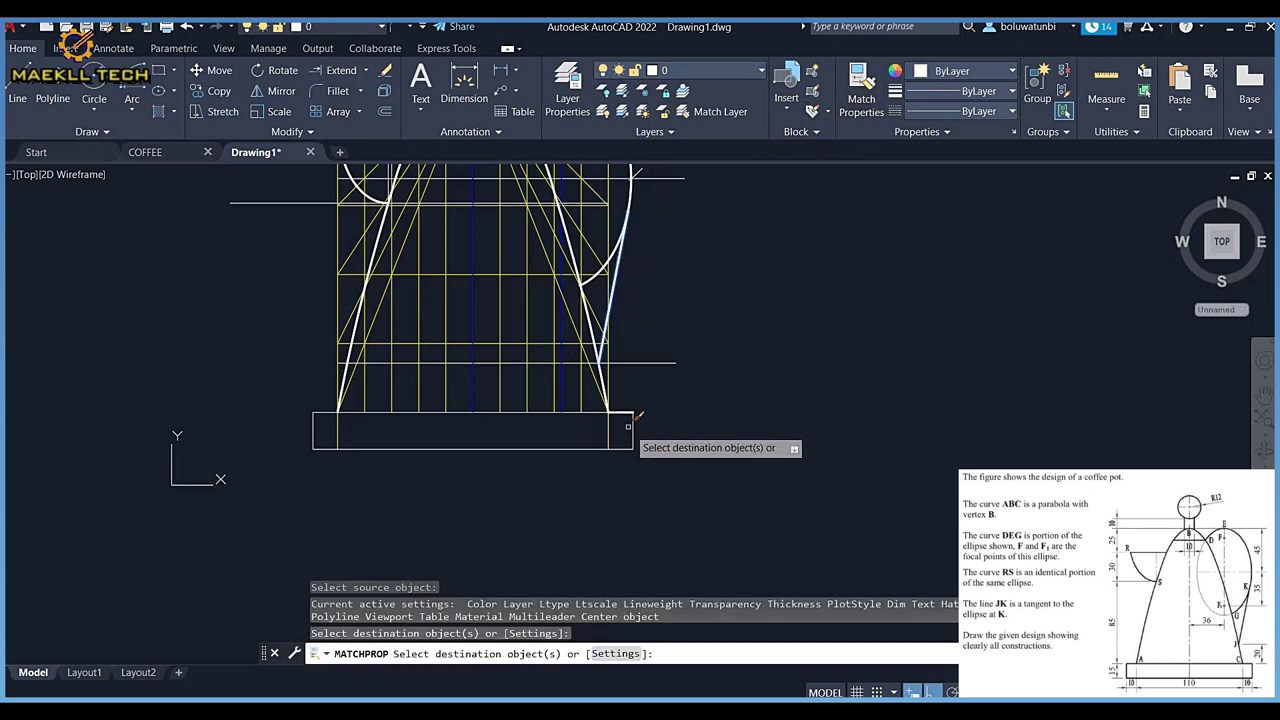
pyautogui.click(627, 430)
pyautogui.click(628, 439)
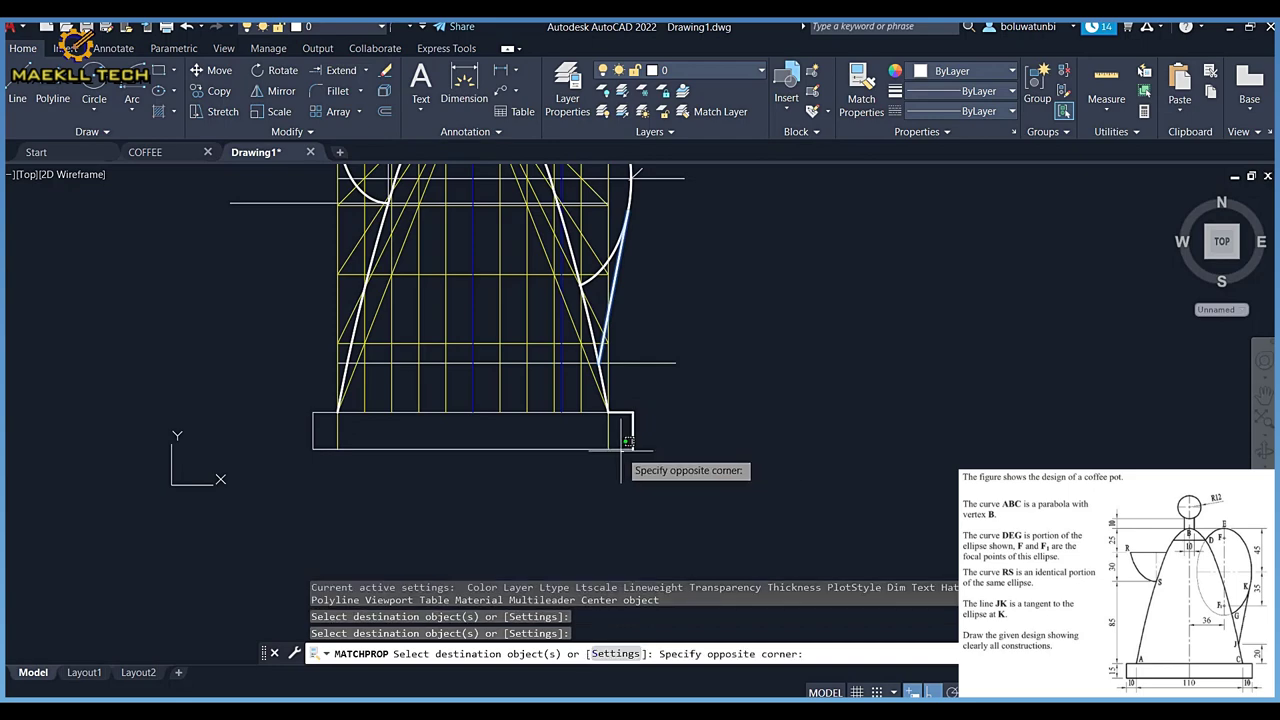
pyautogui.click(618, 438)
pyautogui.click(616, 438)
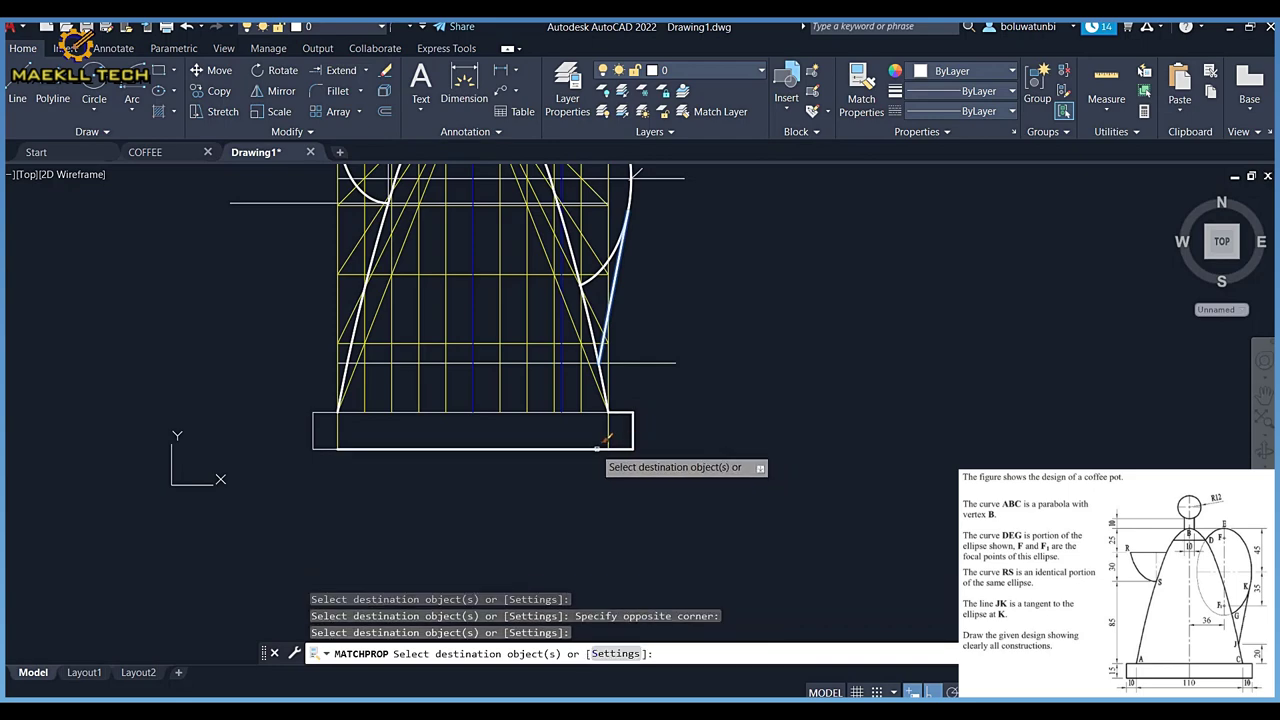
pyautogui.click(617, 410)
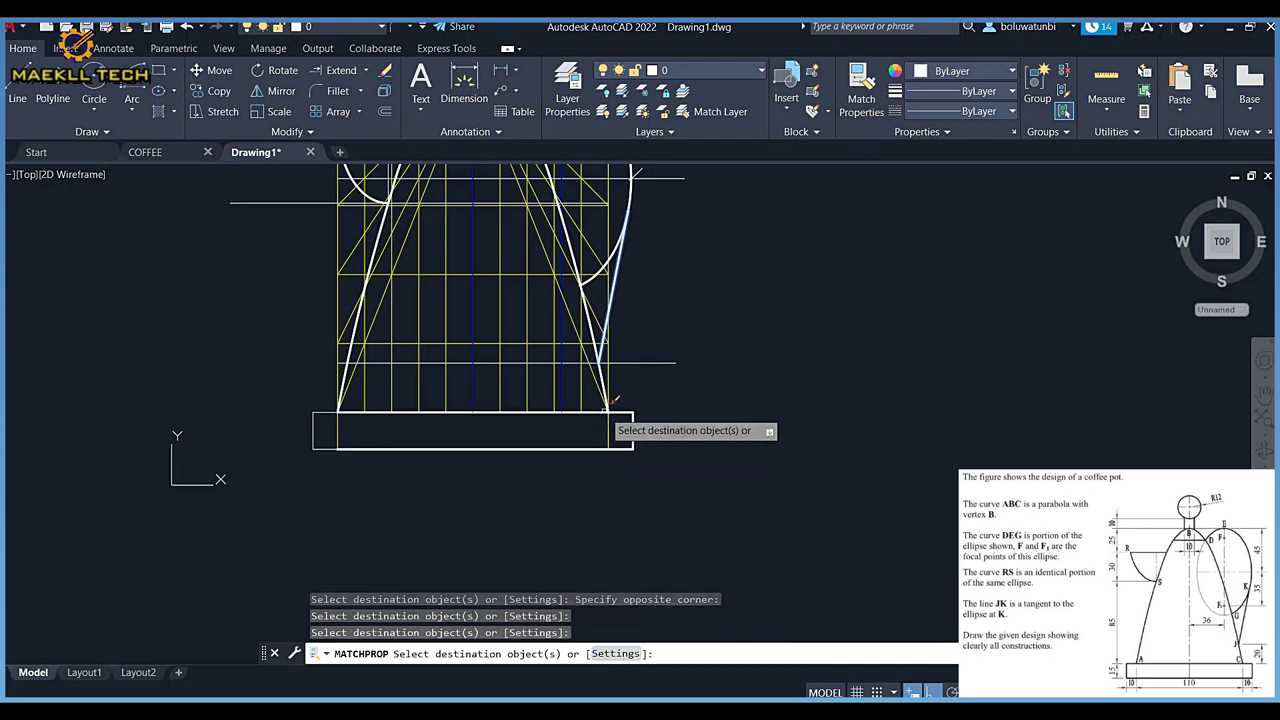
pyautogui.click(316, 415)
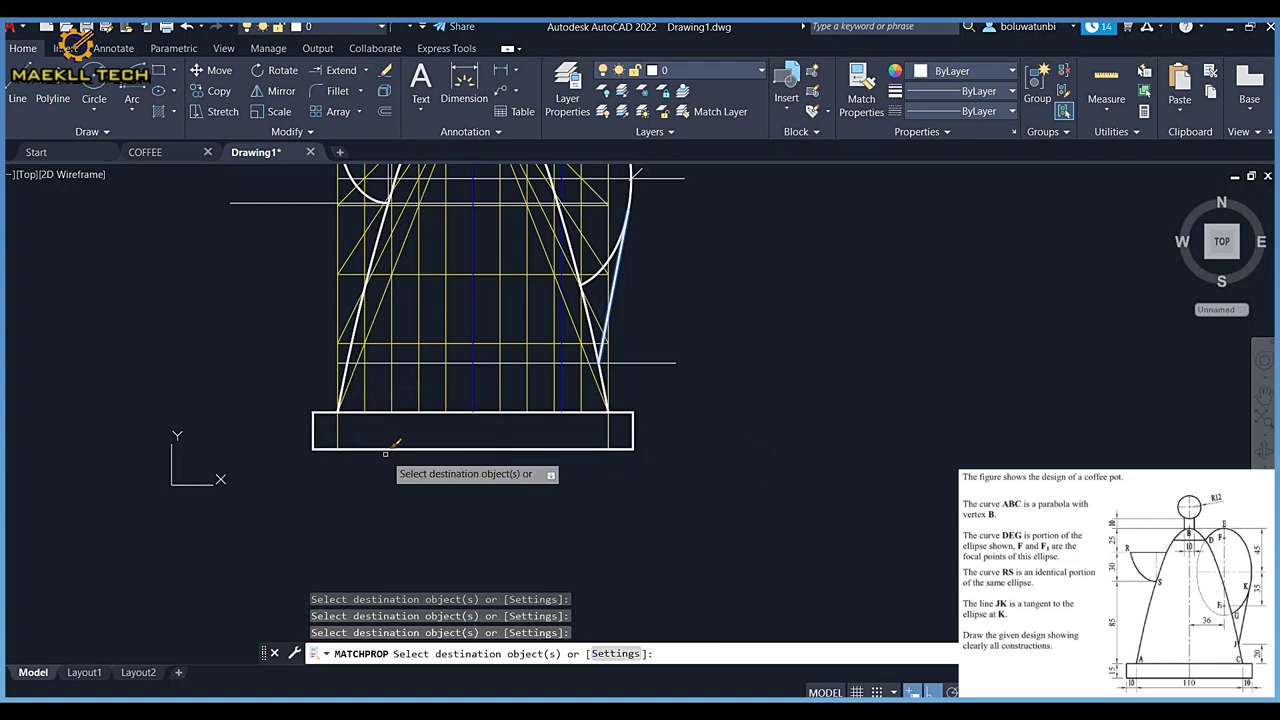
pyautogui.press('Escape')
pyautogui.scroll(4, 406, 444)
pyautogui.scroll(-4, 386, 514)
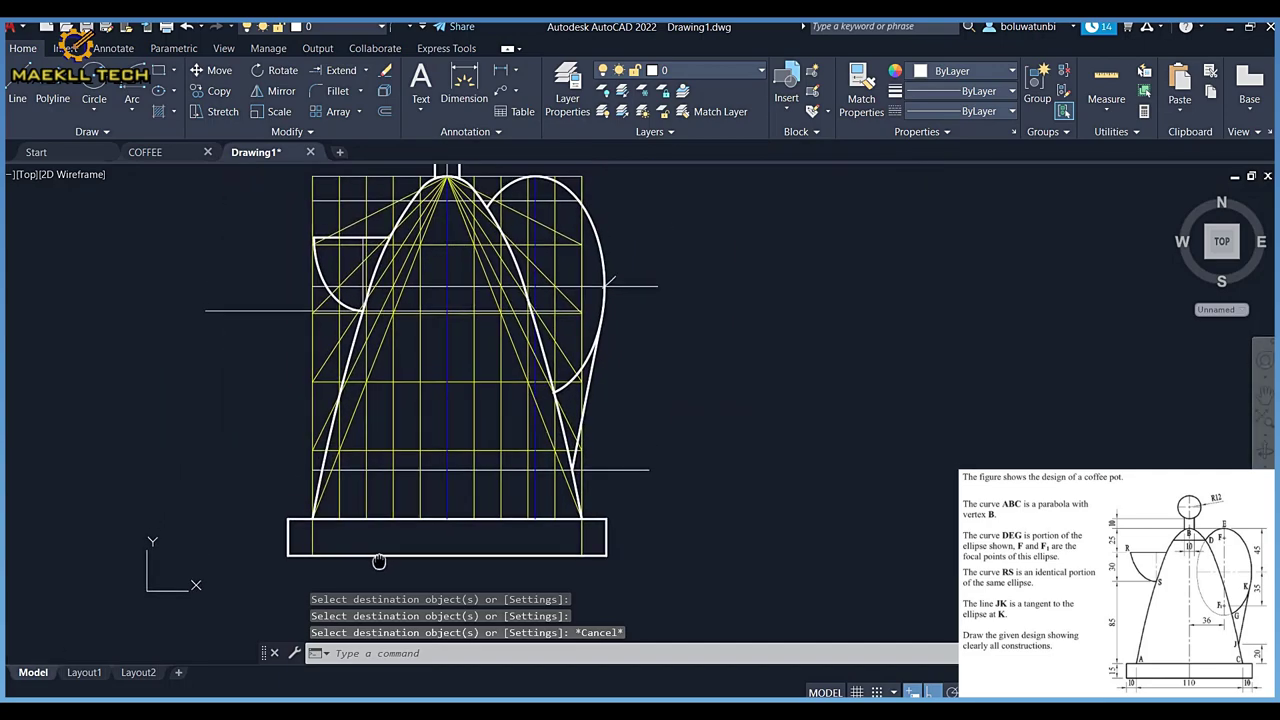
pyautogui.moveTo(376, 604); pyautogui.dragTo(378, 626, button='middle')
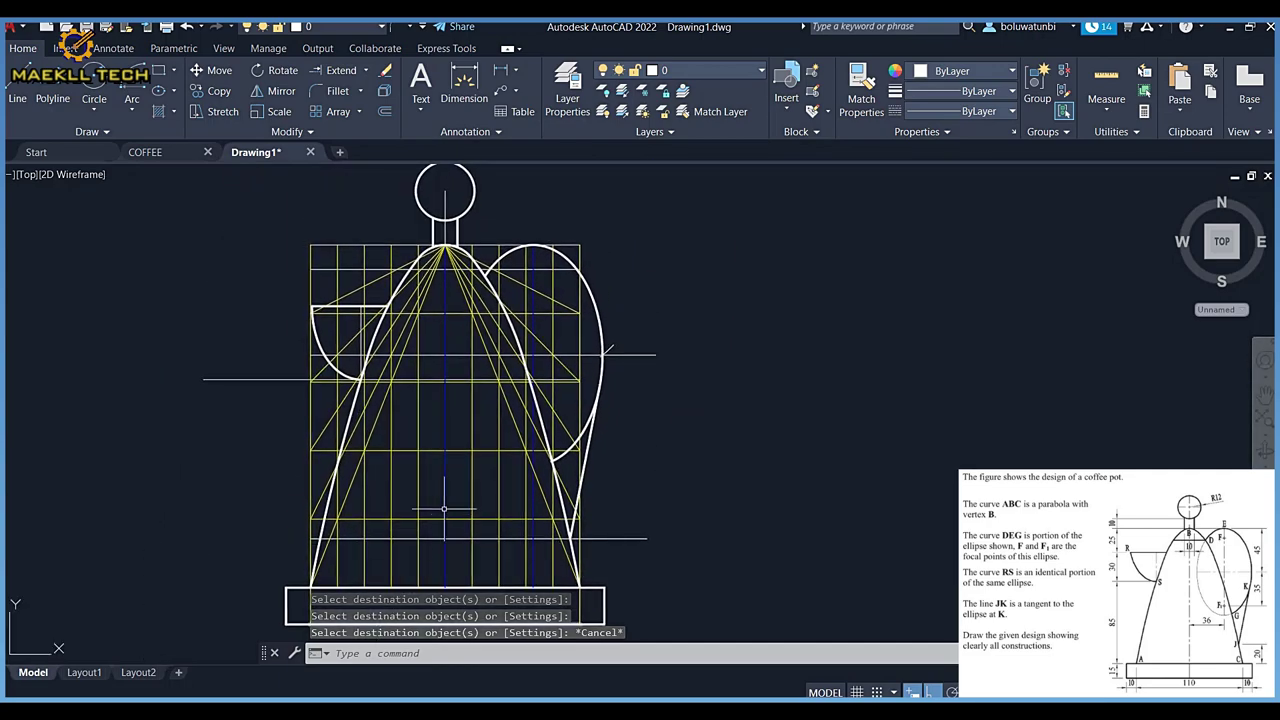